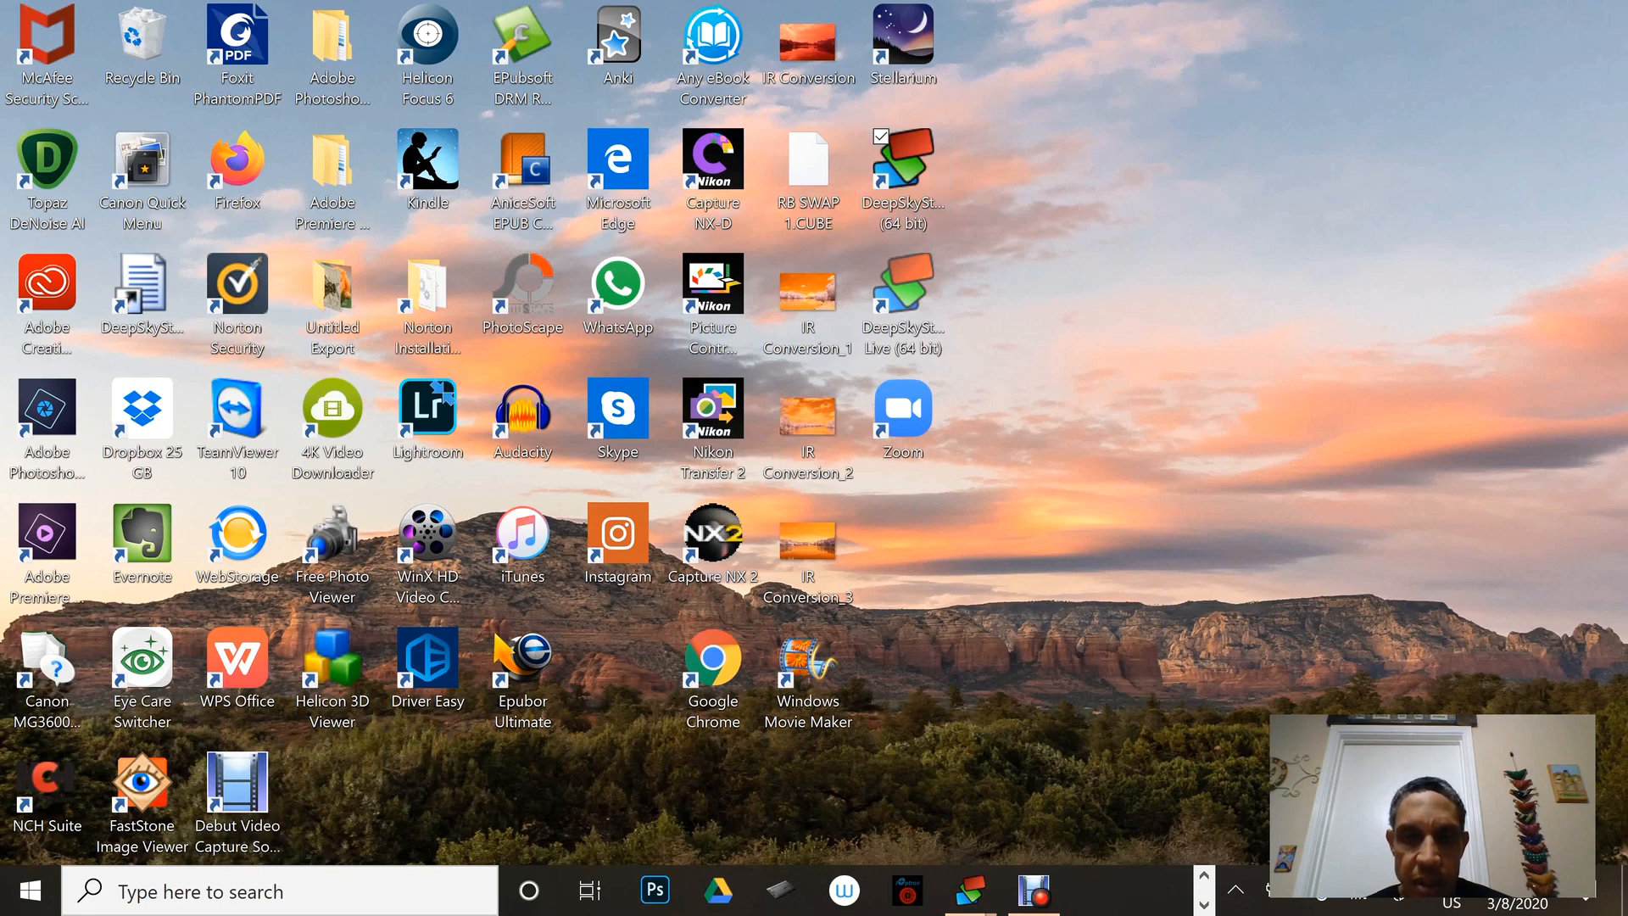
Browse in File Explorer to Pictures > 2020 > Orion Nebula 2-14-2020 -30 sec and examine its Bias, Darks, Flats and Lights folders.
left_click(1204, 876)
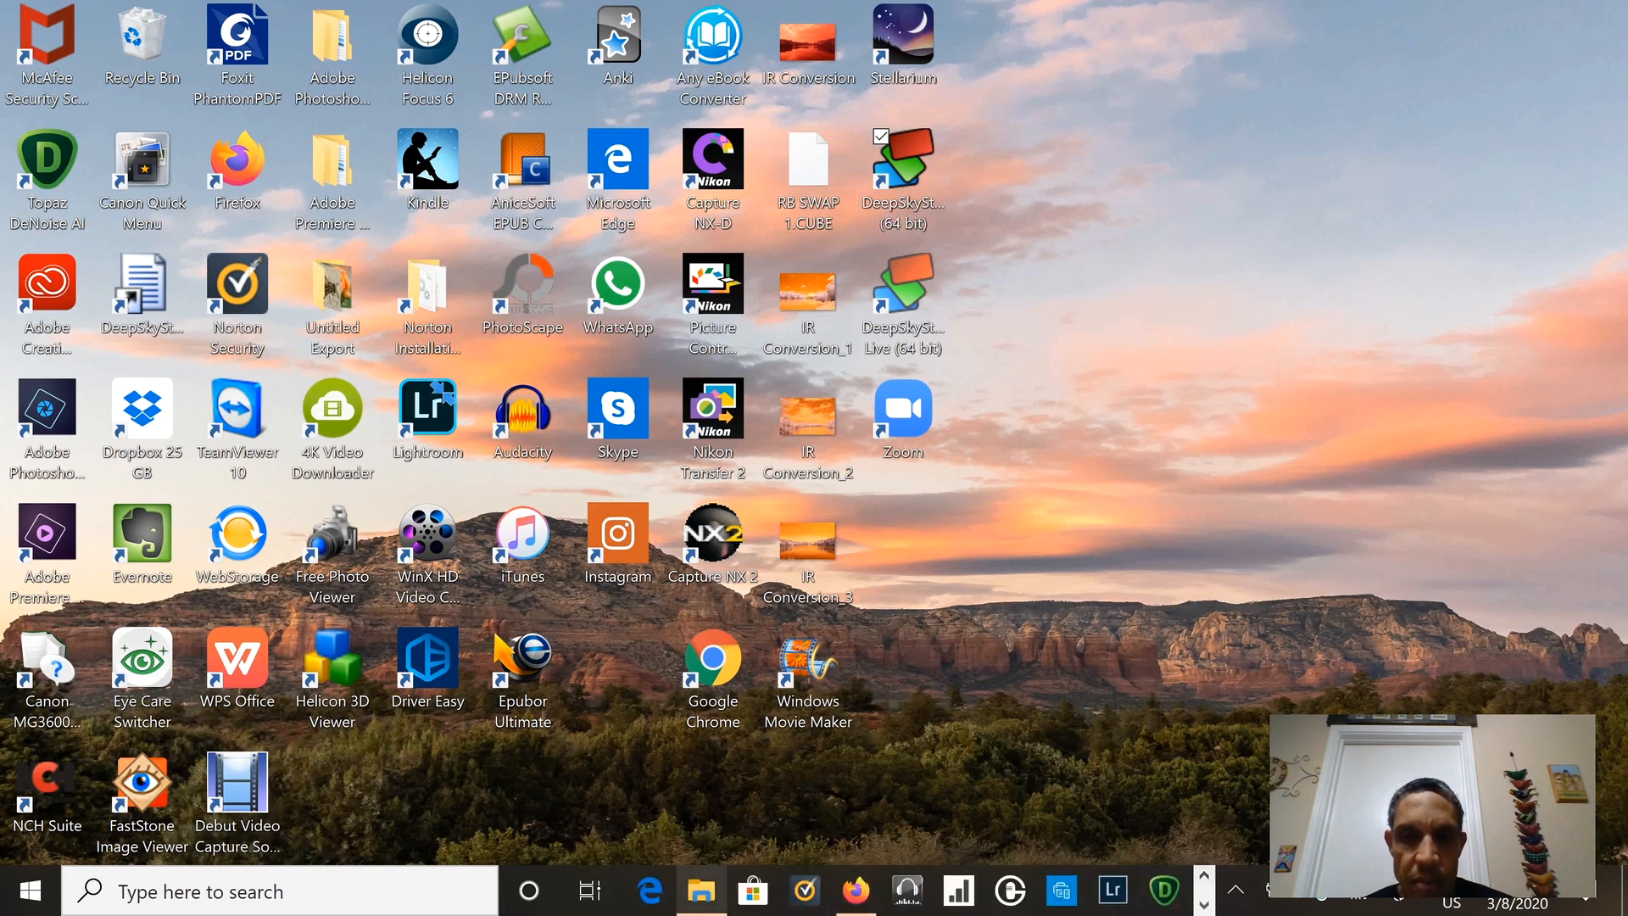
left_click(702, 890)
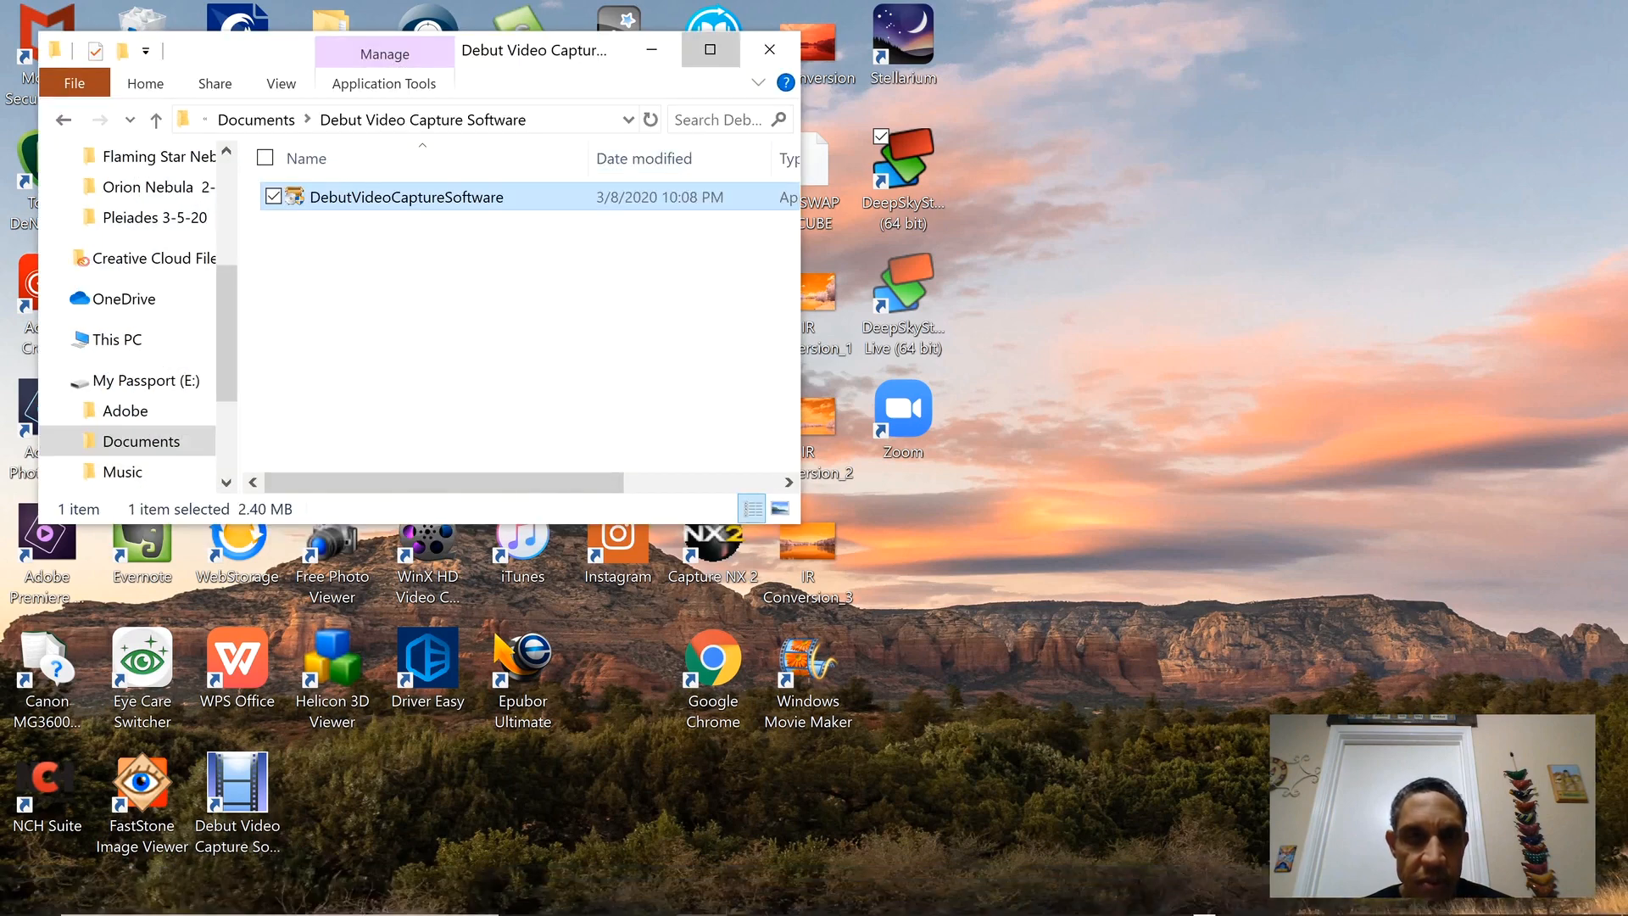
left_click(710, 49)
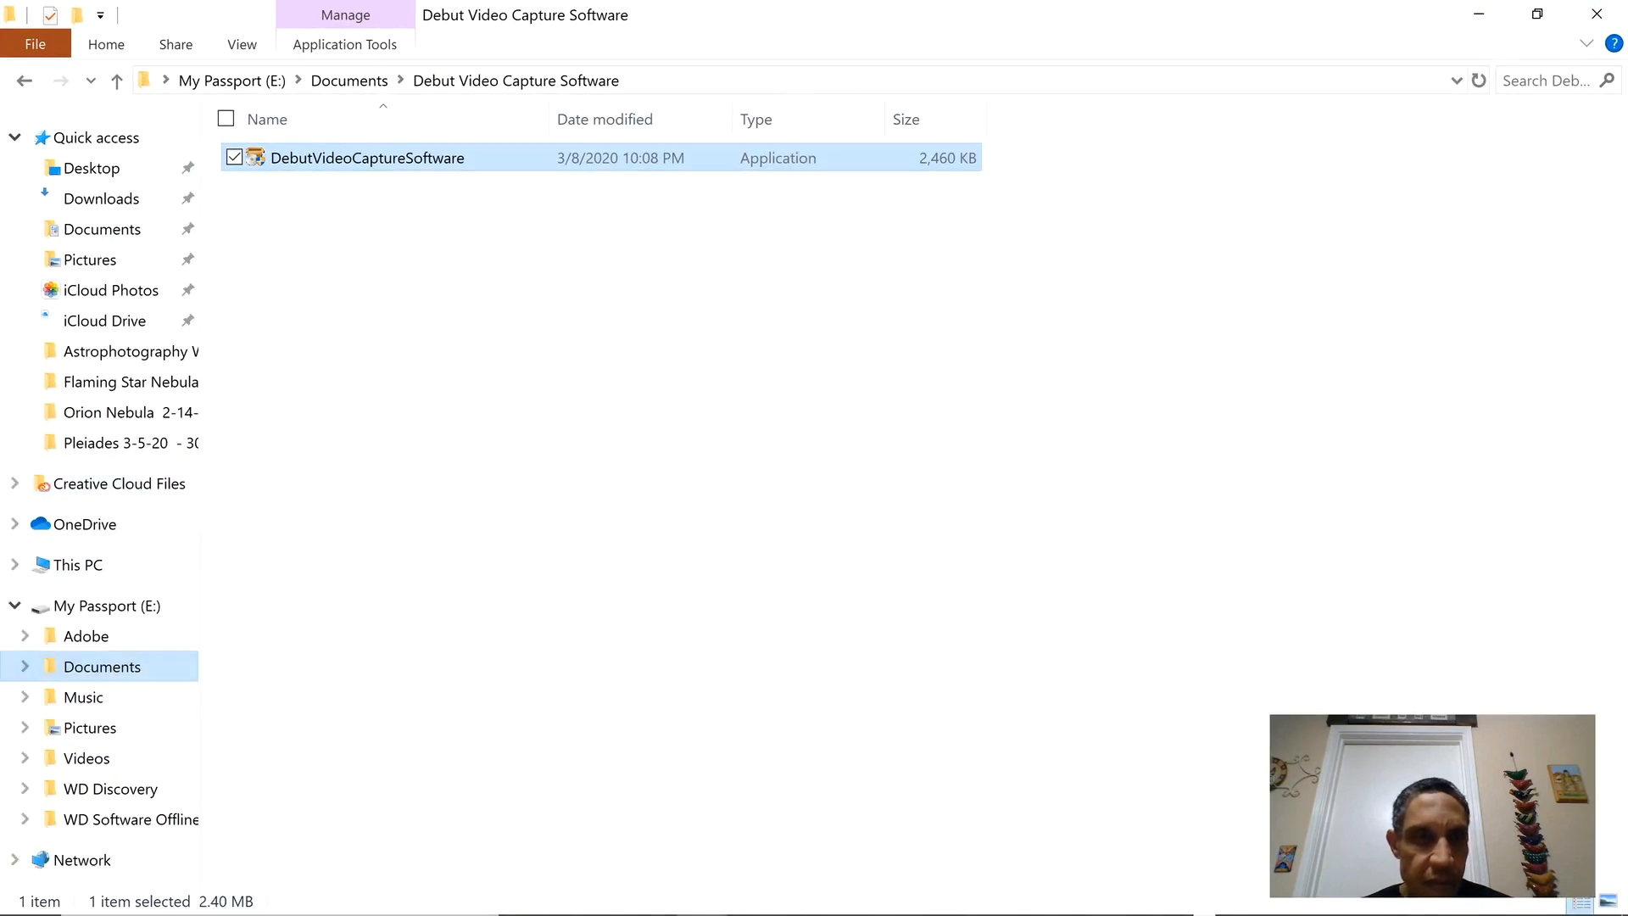
key("Down")
key("Down")
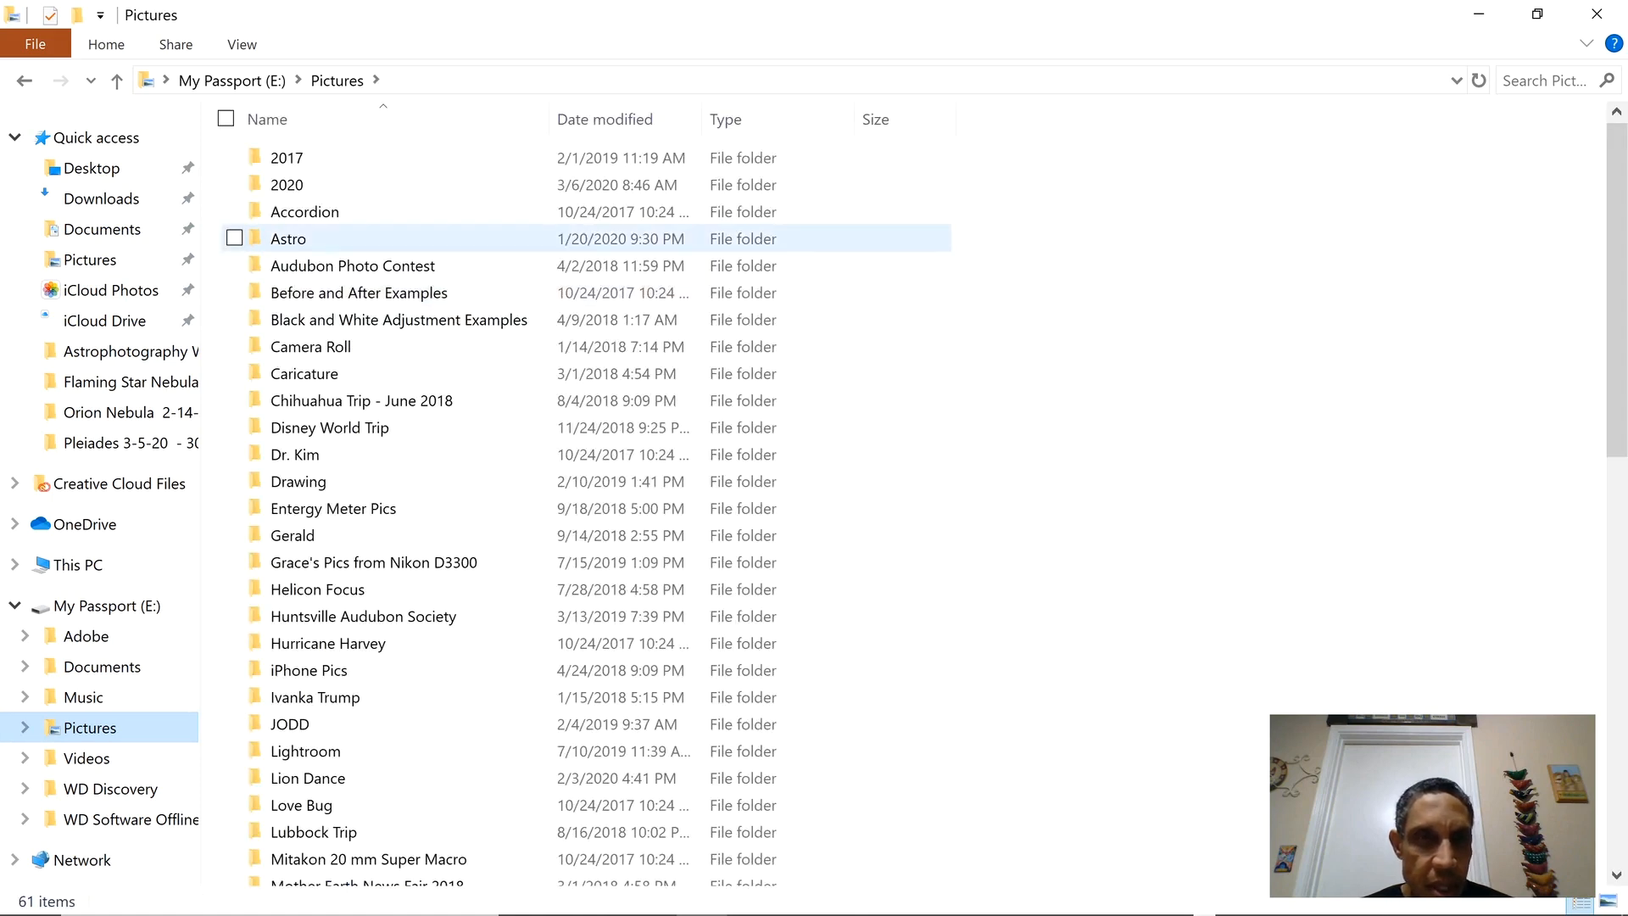
double_click(287, 185)
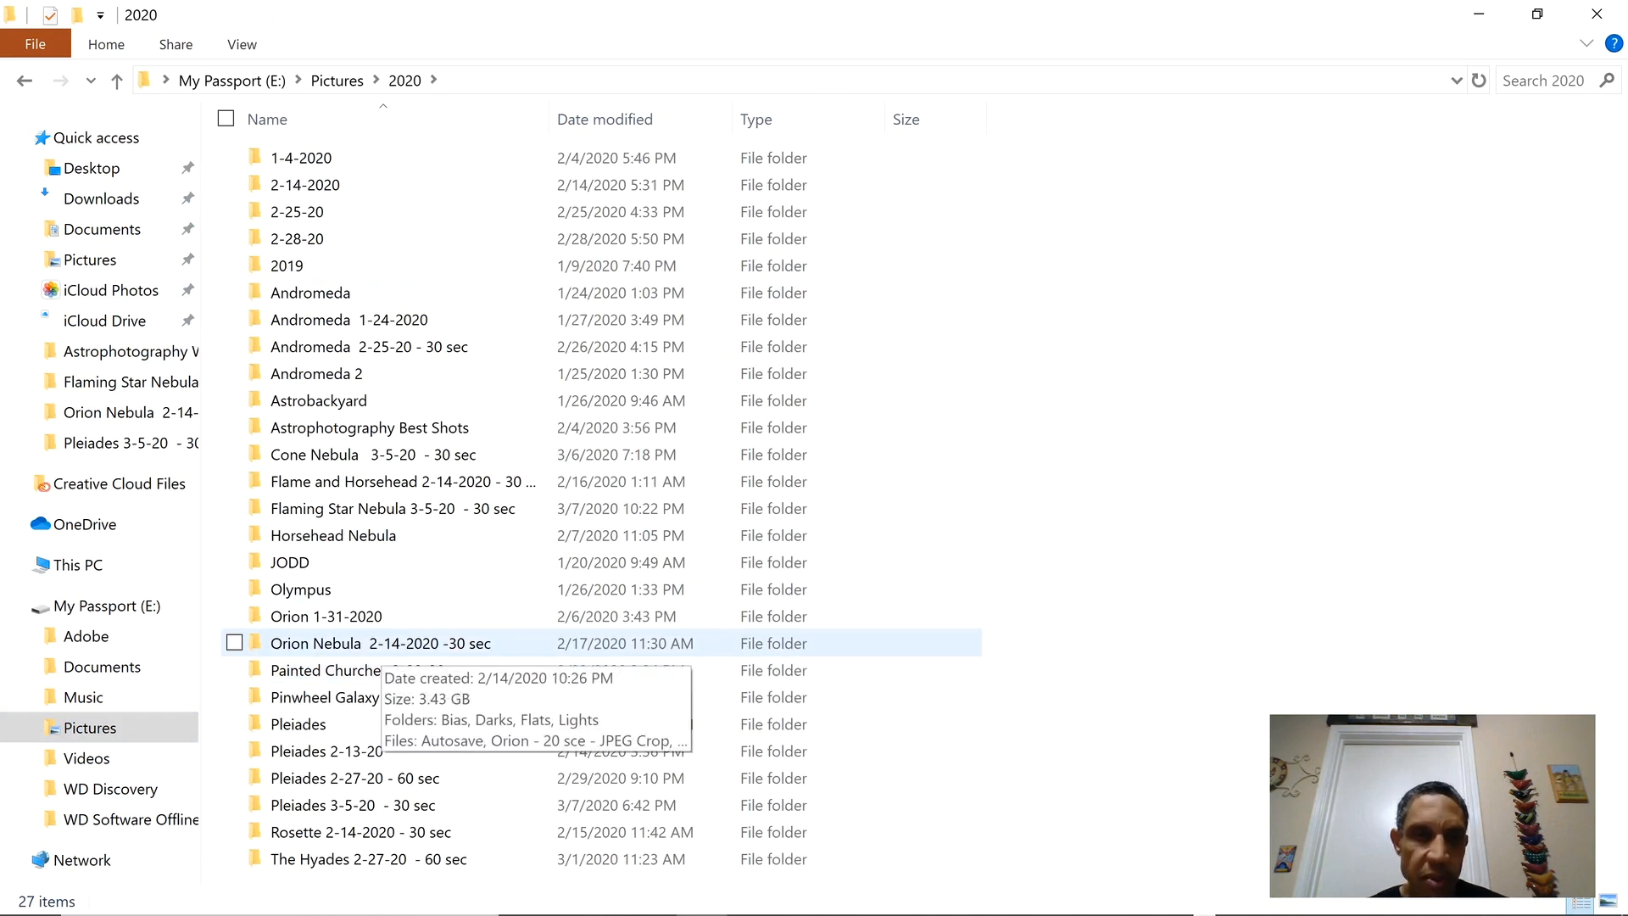
double_click(373, 646)
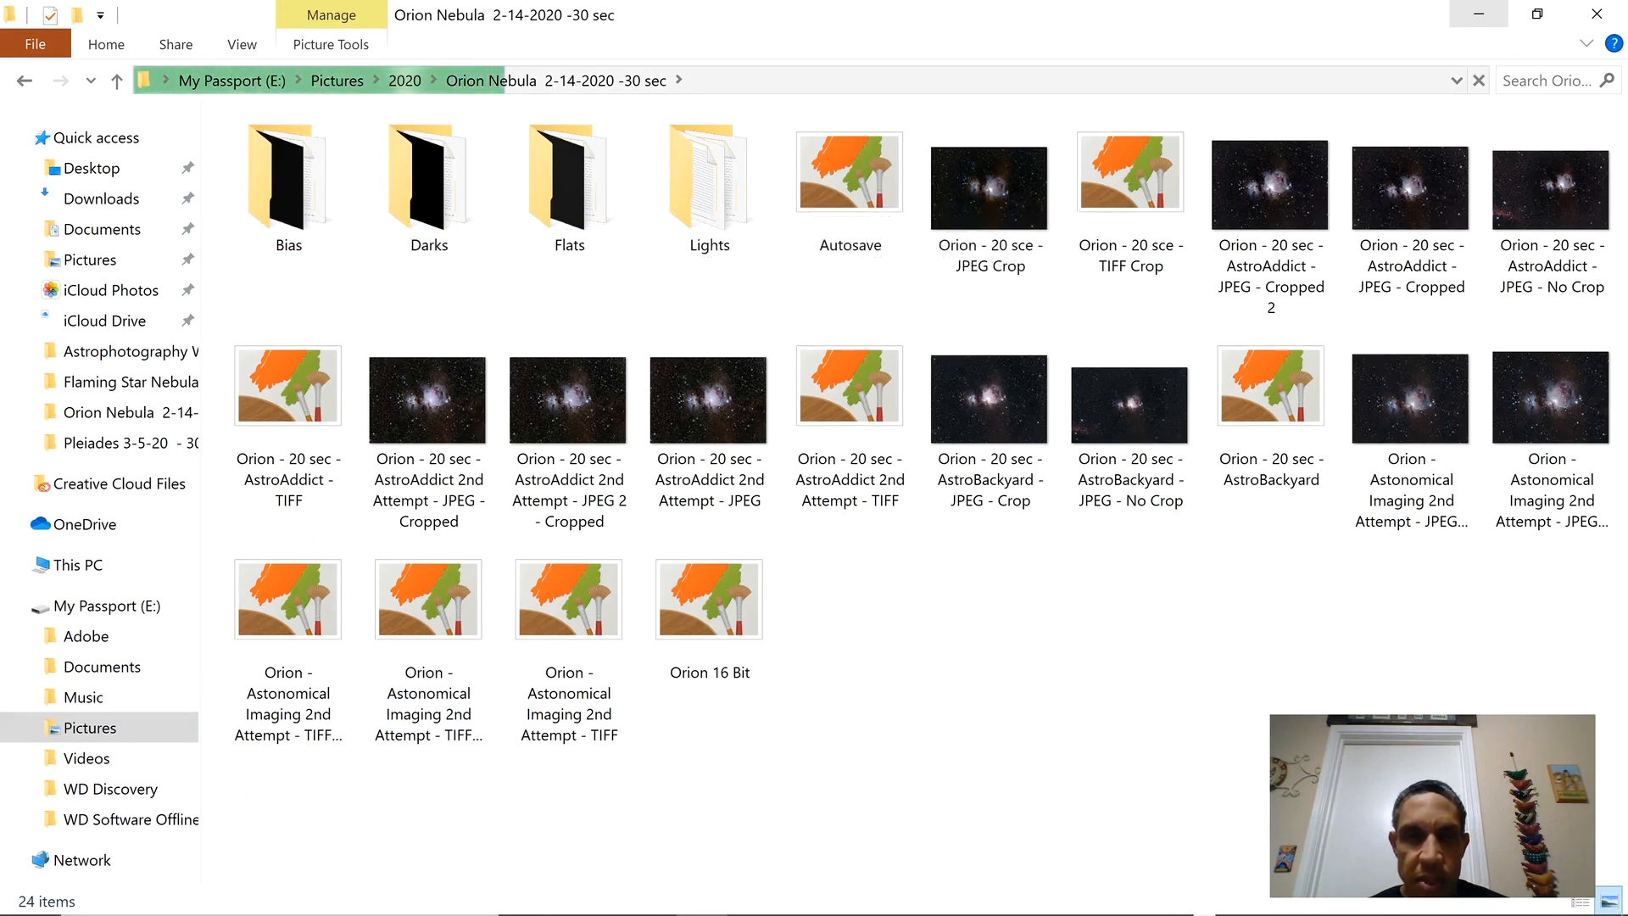
left_click(1477, 14)
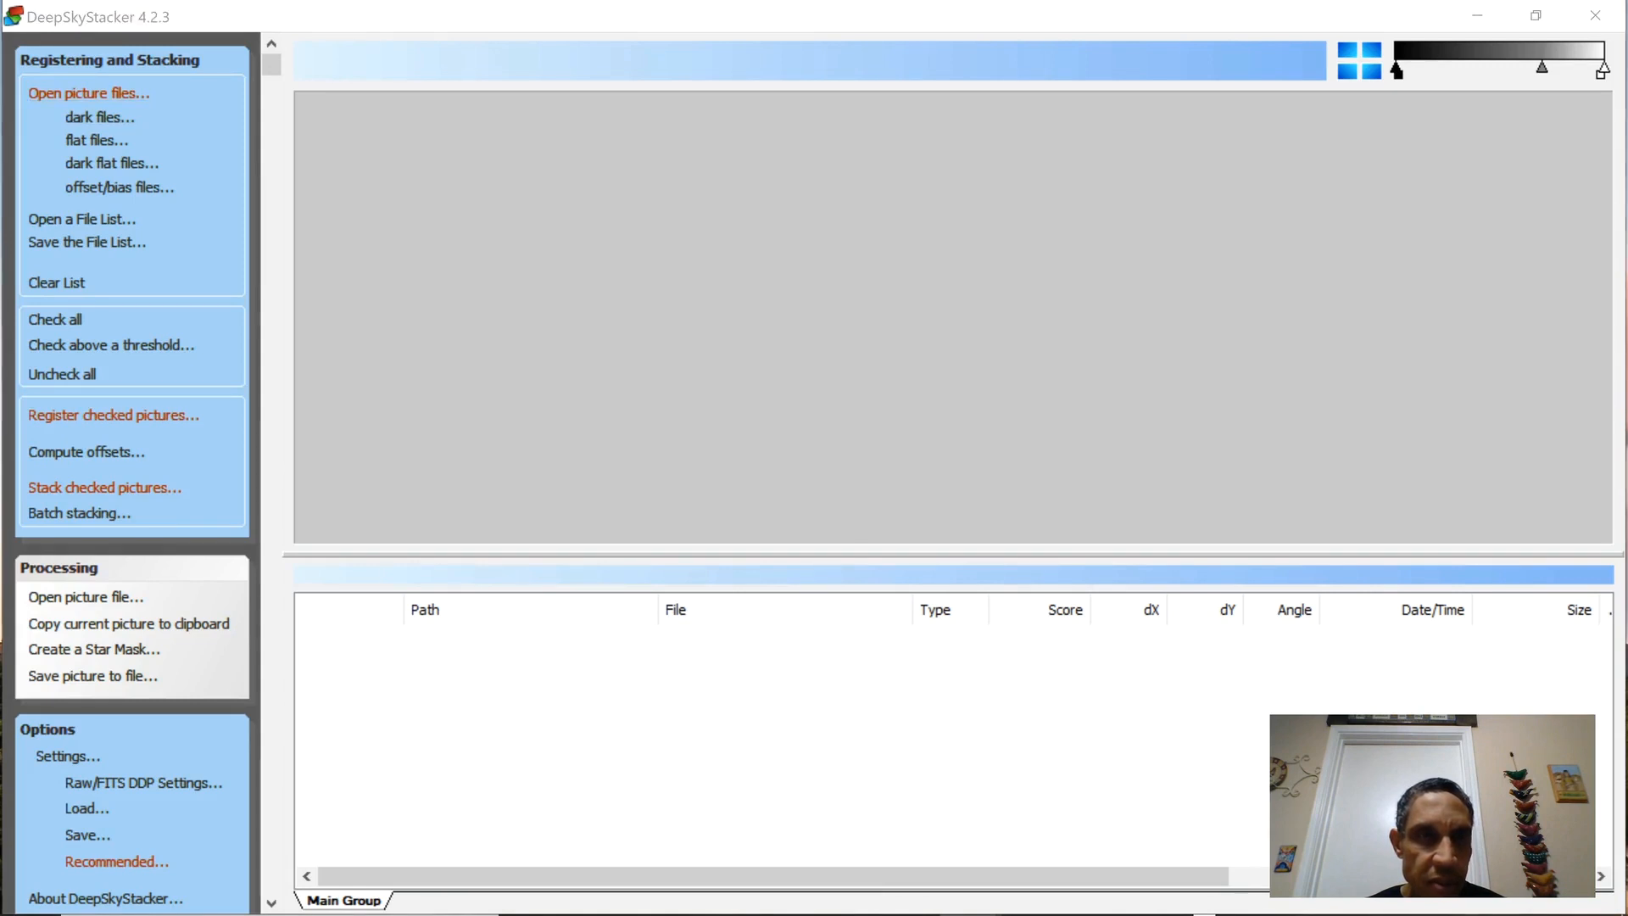
In DeepSkyStacker, load the light frames _DSC4825 through _DSC4874 from the Orion Nebula Lights folder.
left_click(89, 93)
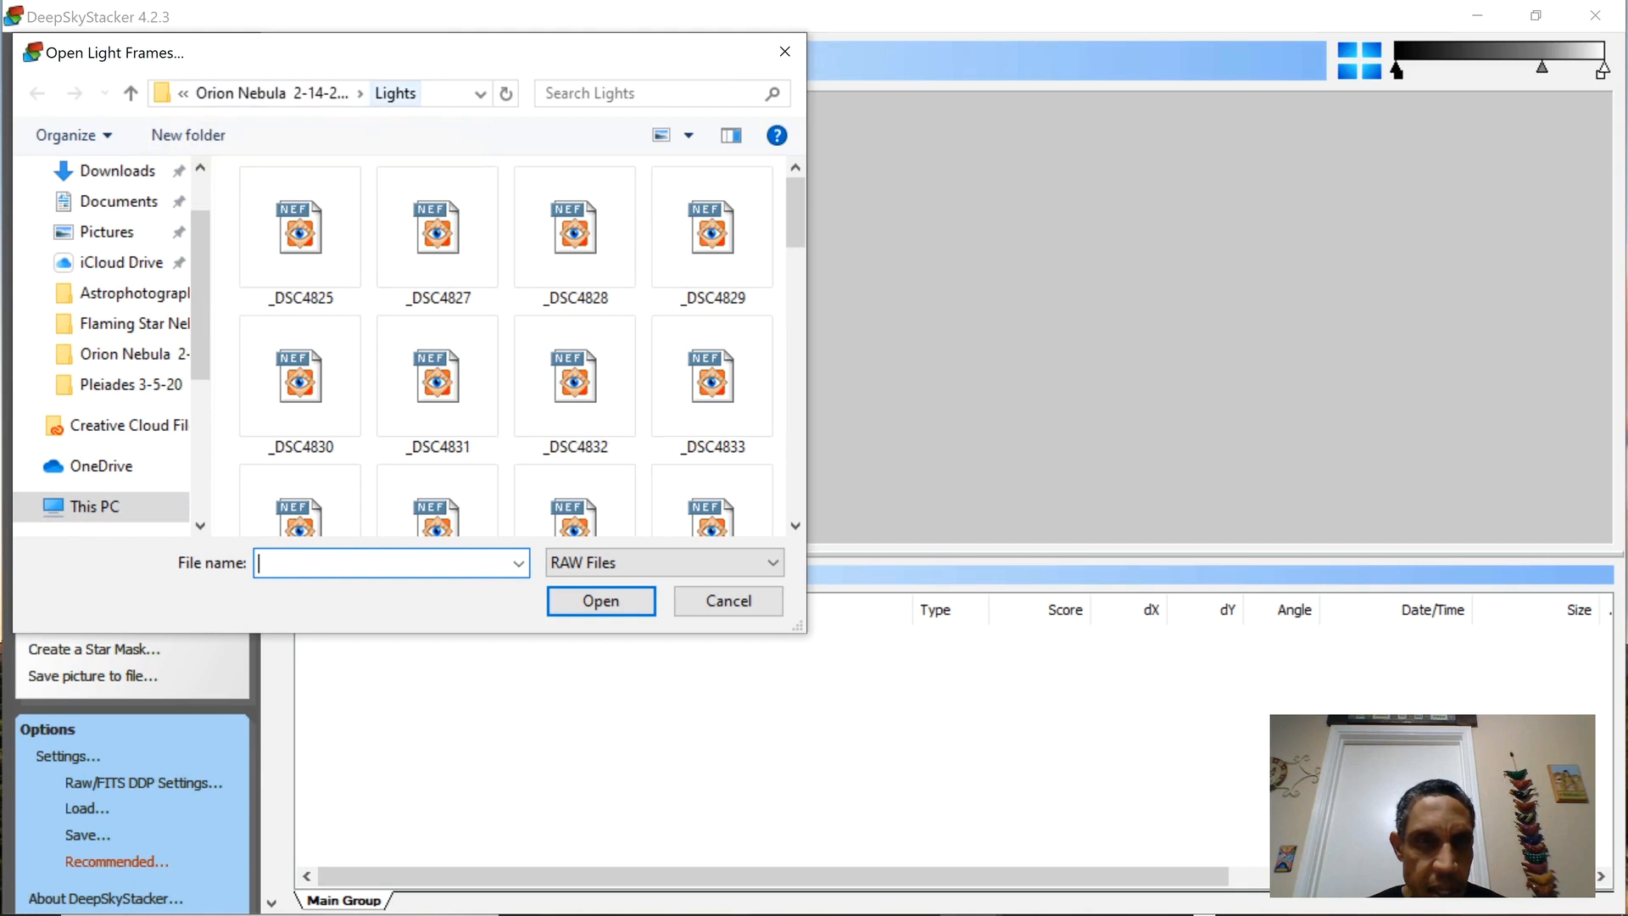
left_click(300, 233)
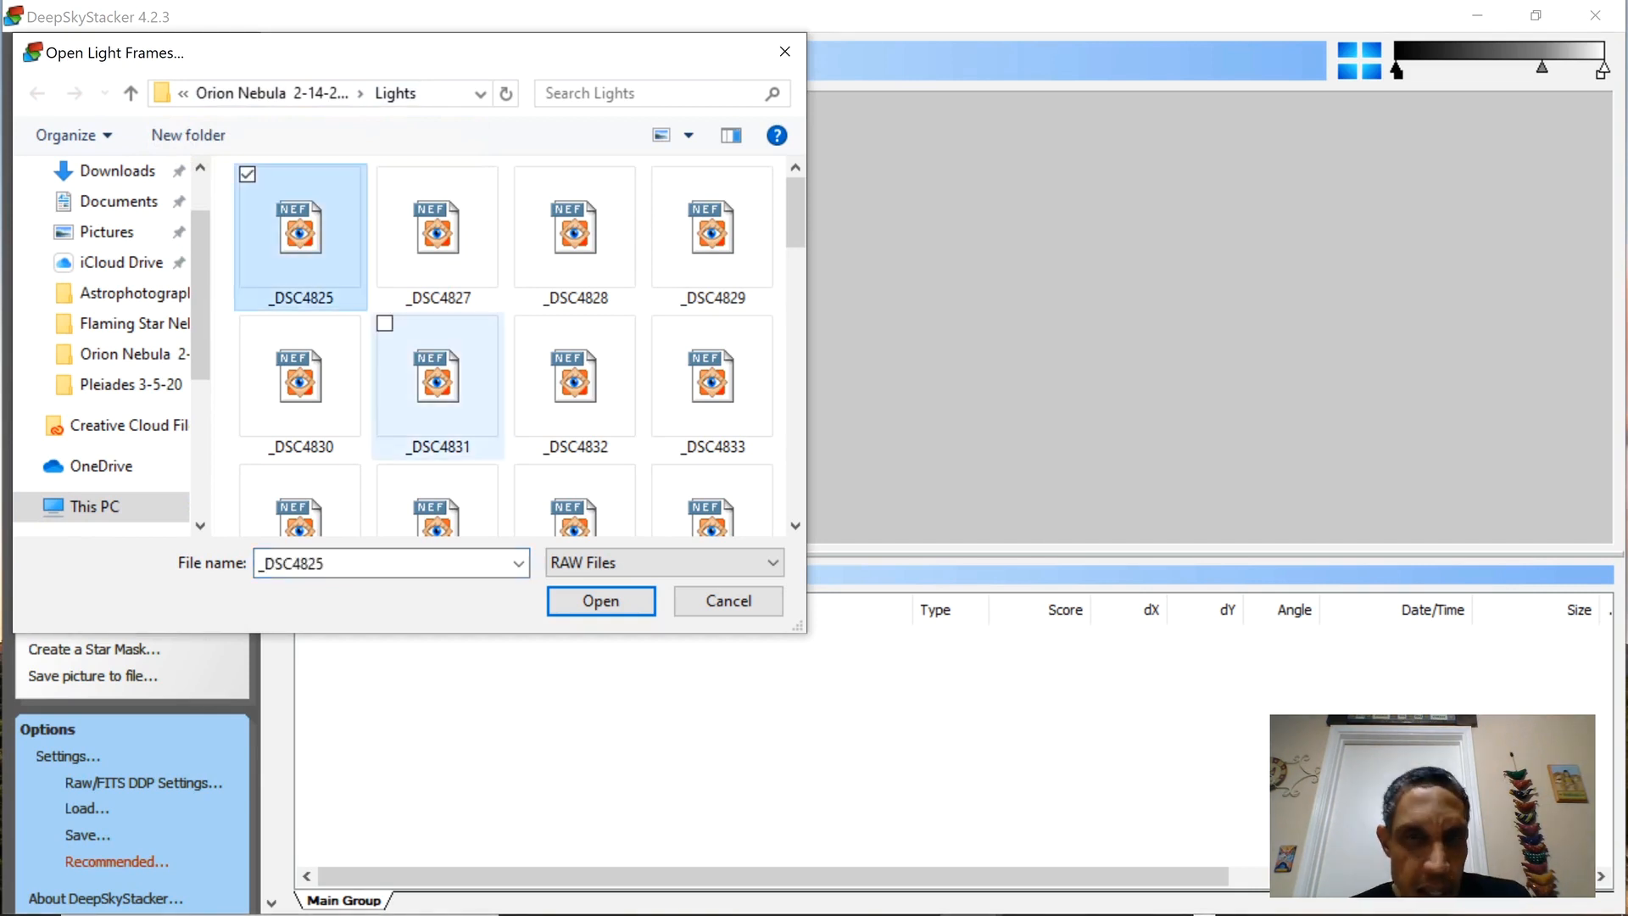
scroll(300, 314, "down", 3)
scroll(300, 314, "down", 6)
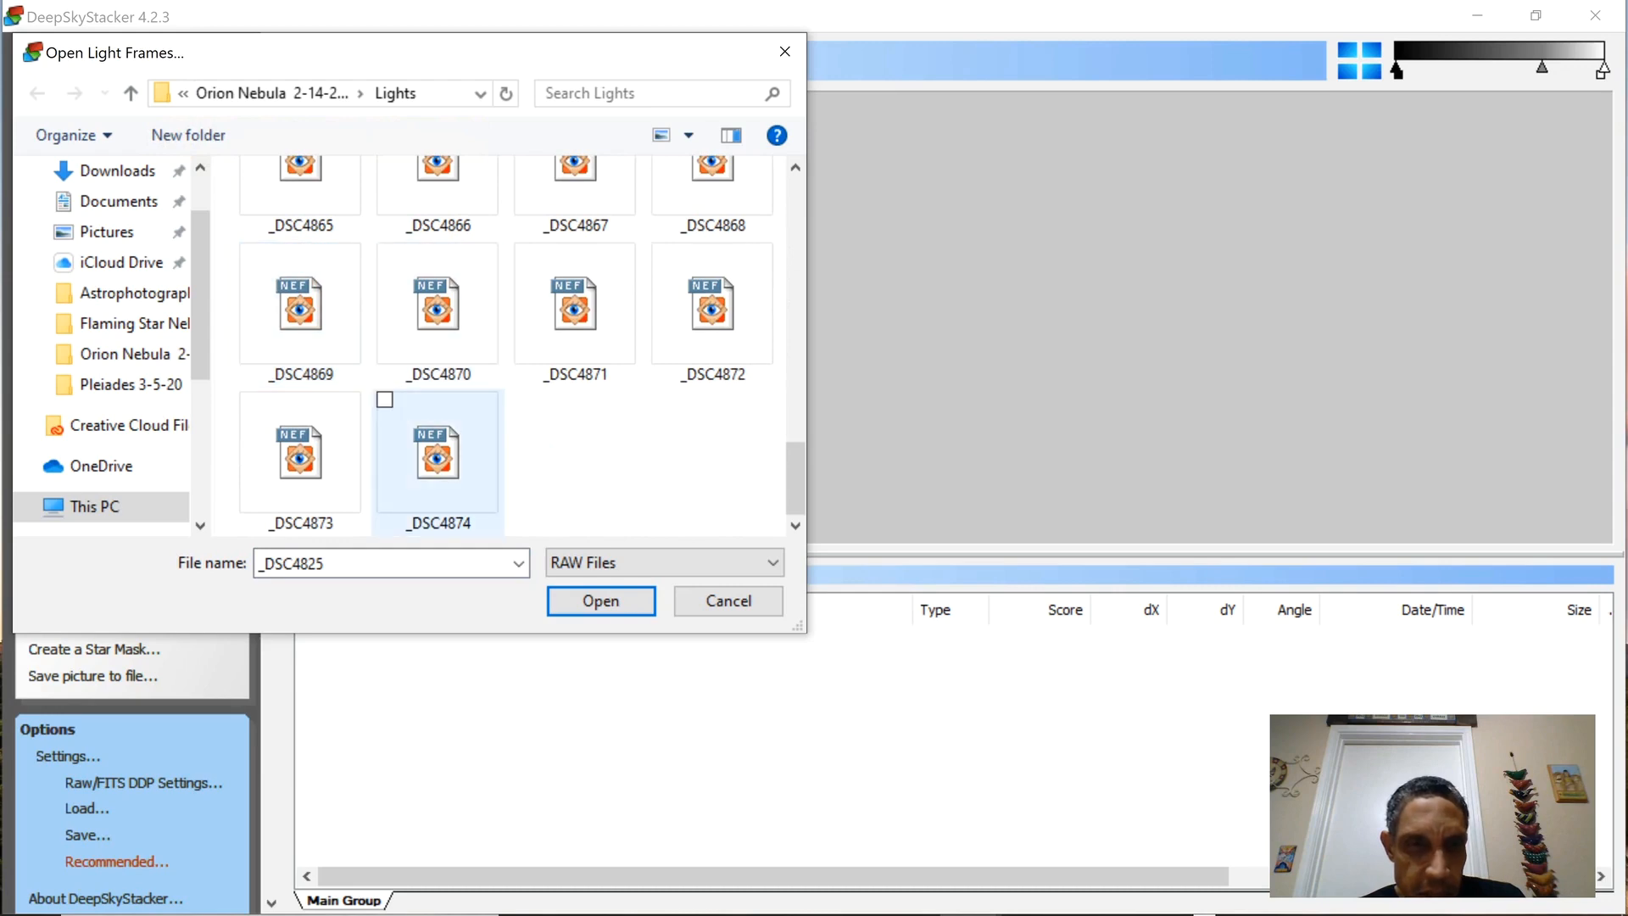
left_click(438, 458, "shift")
left_click(601, 600)
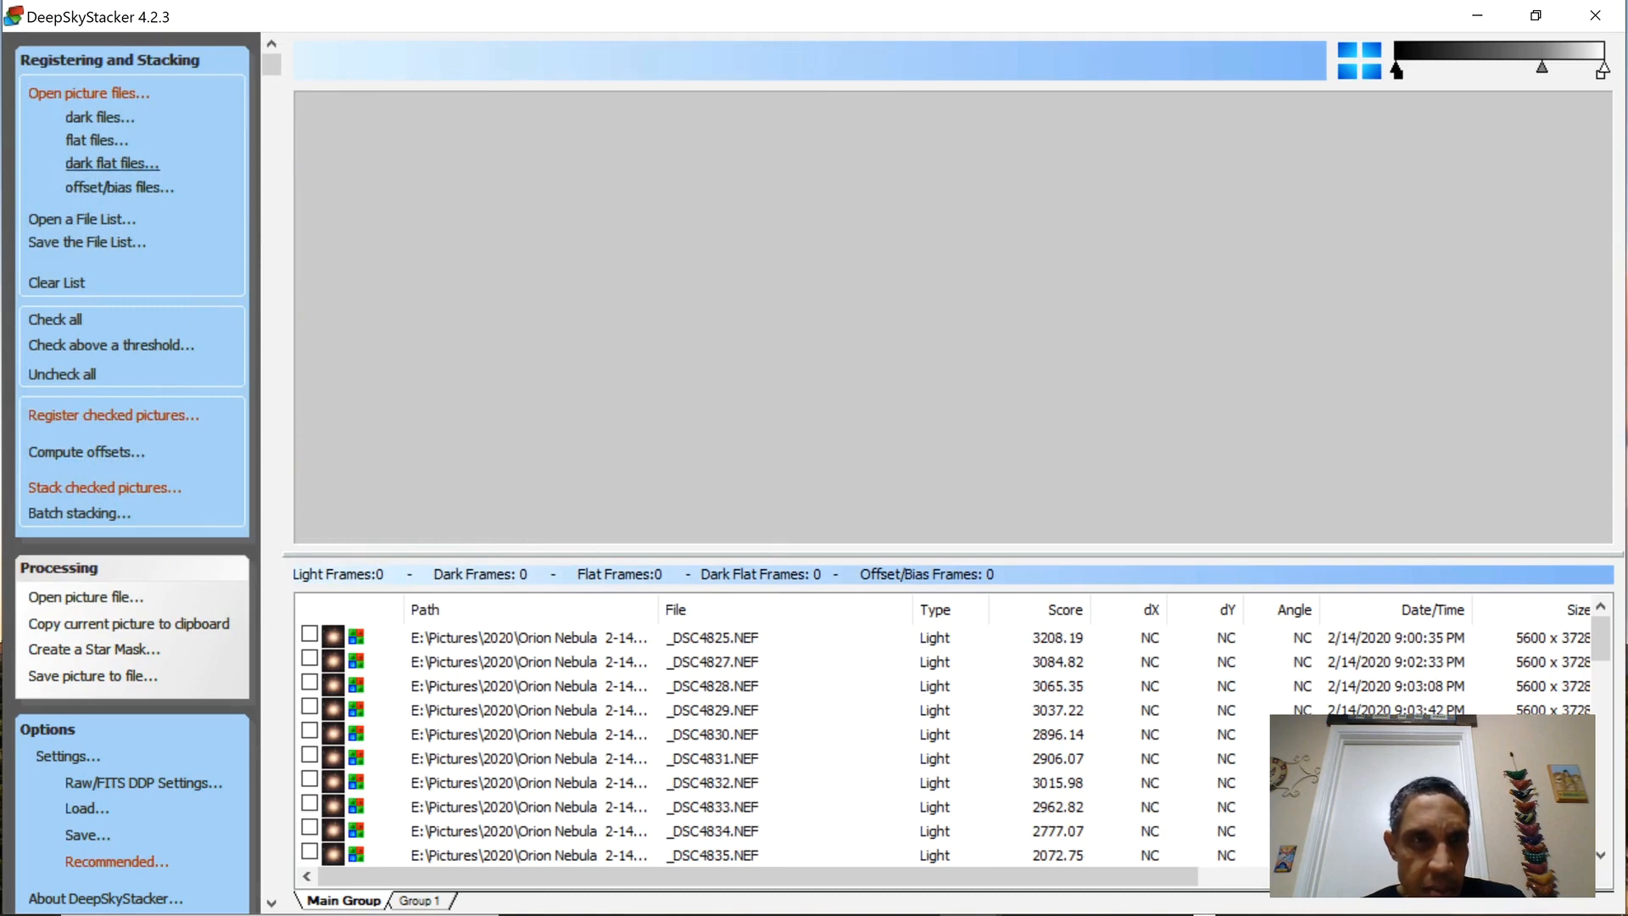
Add the dark frames _DSC4875 through _DSC4884 from the Darks folder.
left_click(99, 117)
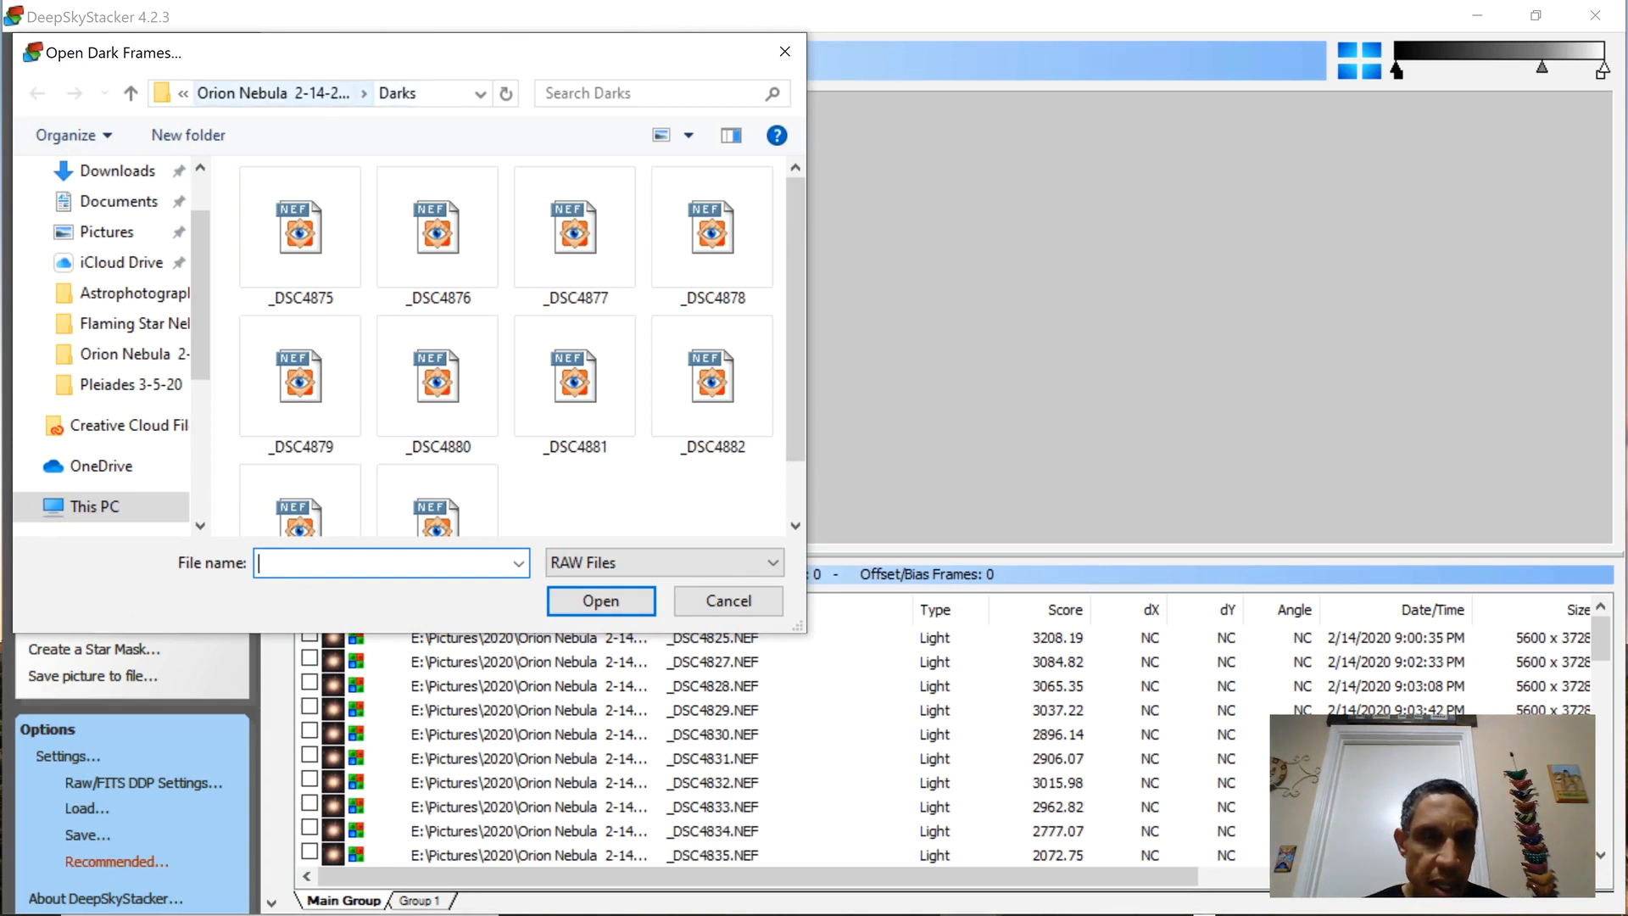
left_click(301, 232)
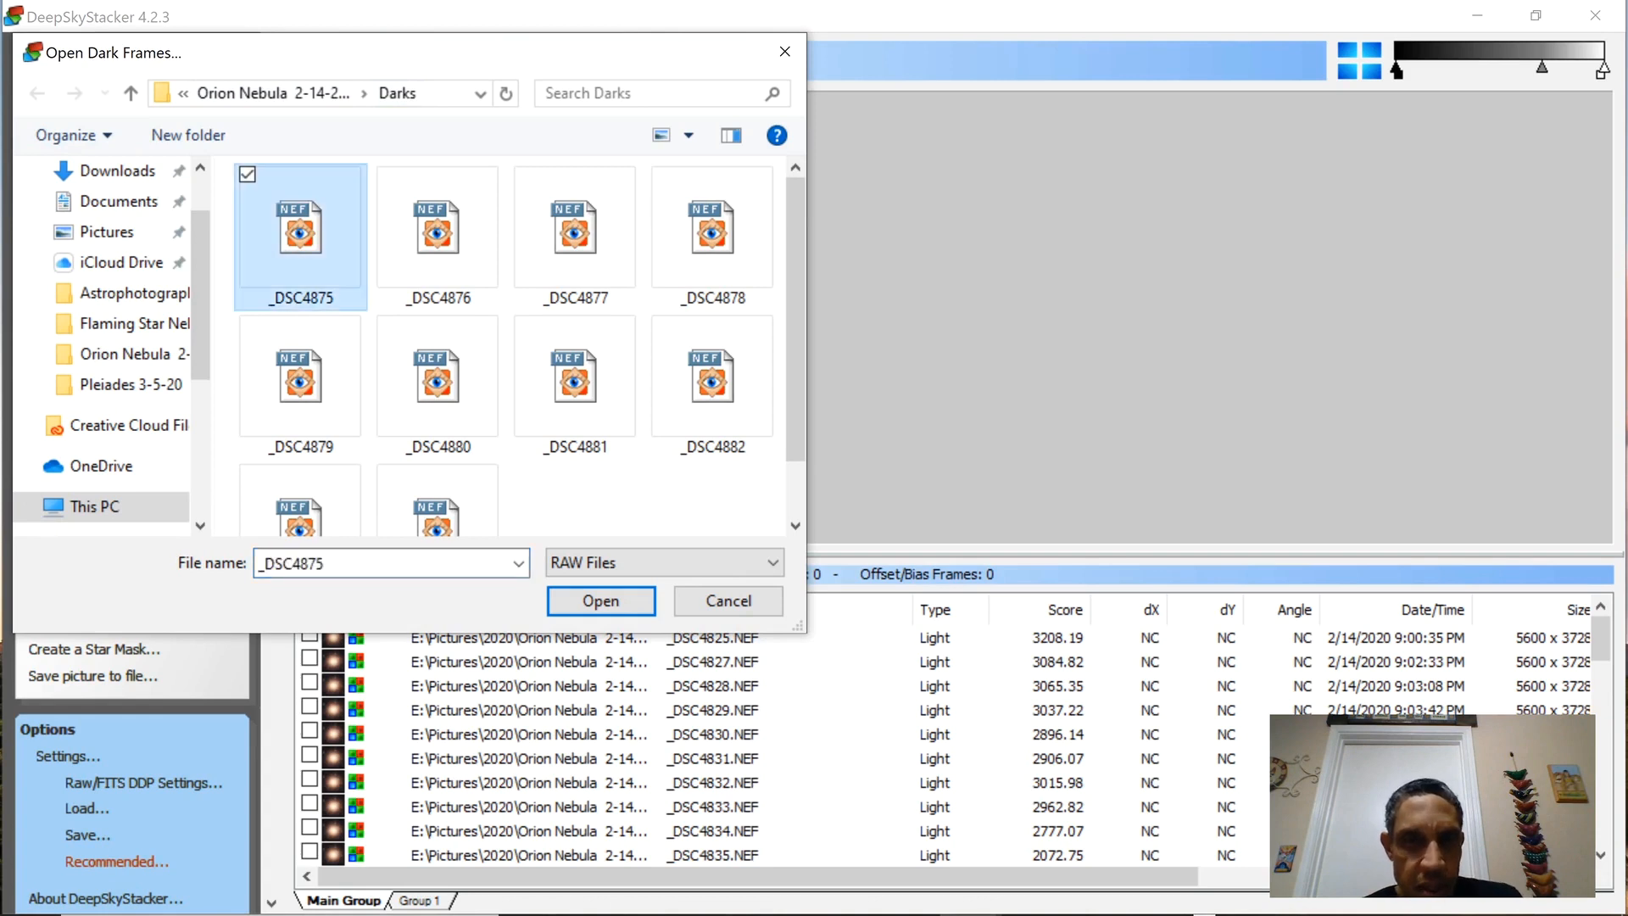
scroll(300, 280, "down", 1)
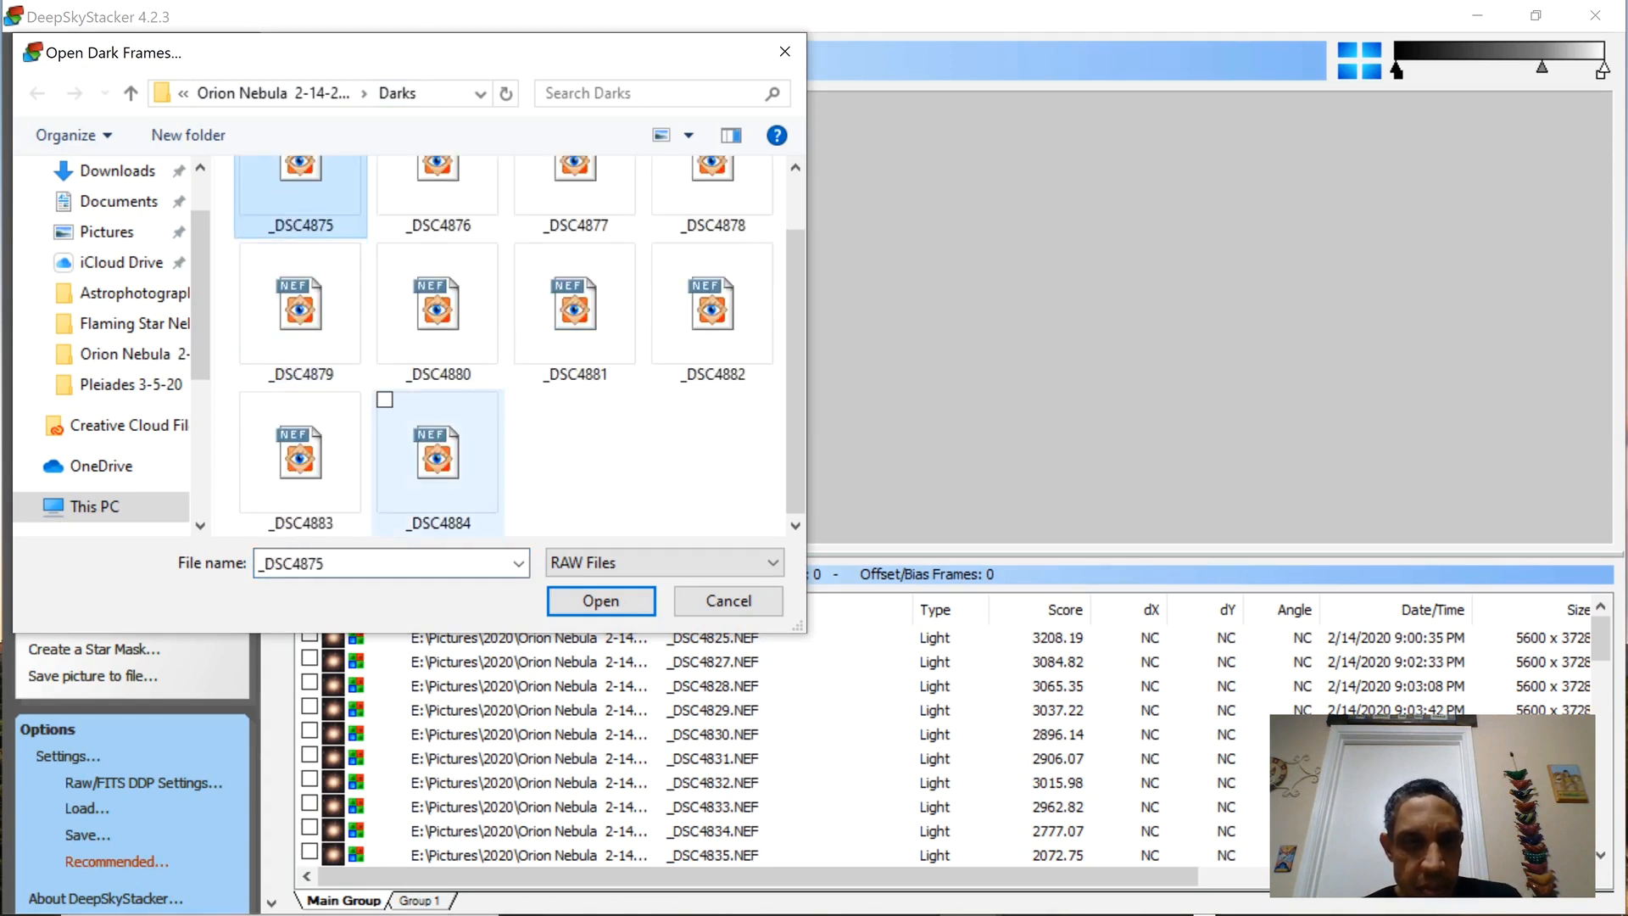
left_click(383, 402, "shift")
left_click(601, 600)
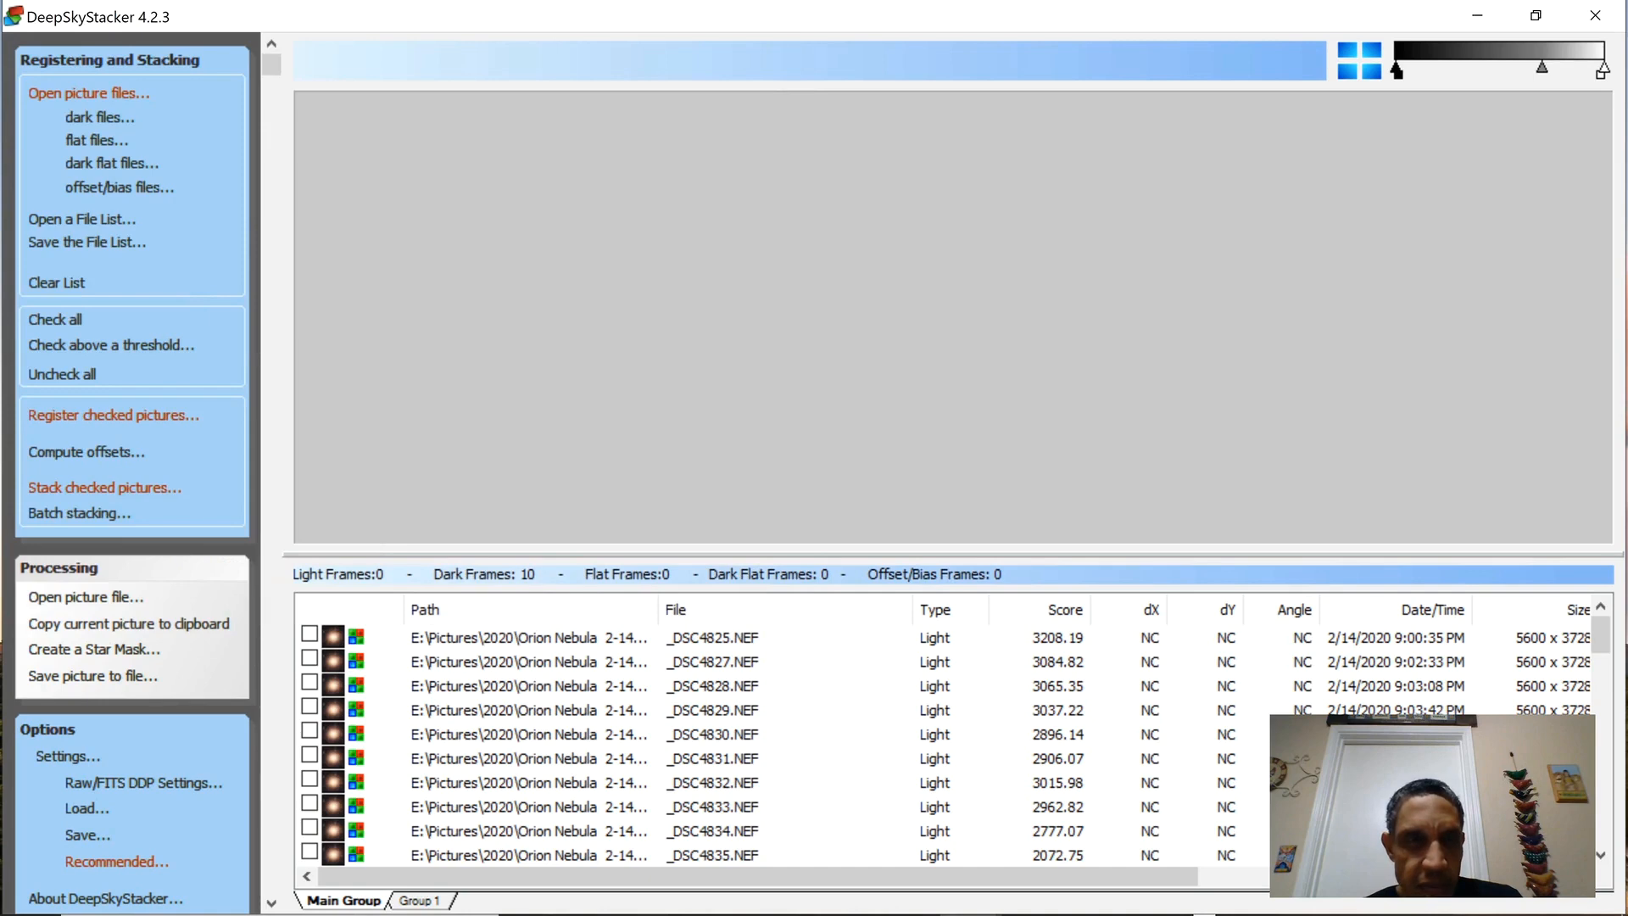
Add the flat frames _DSC4895 through _DSC4904 from the Flats folder.
left_click(96, 140)
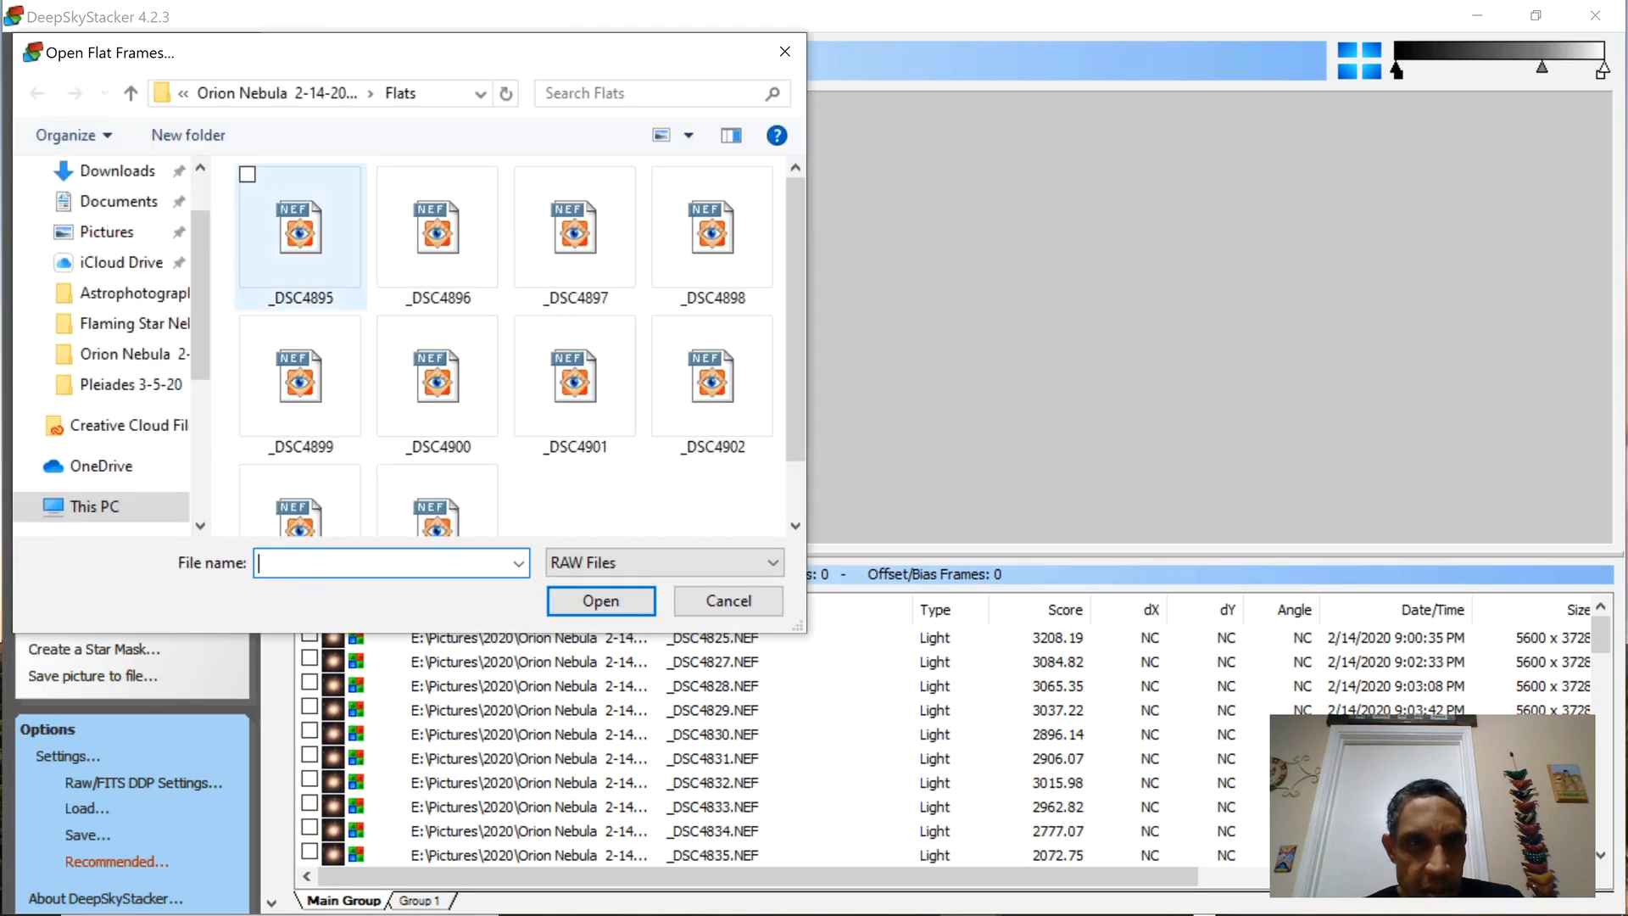
left_click(301, 238)
scroll(436, 424, "down", 1)
left_click(437, 458, "shift")
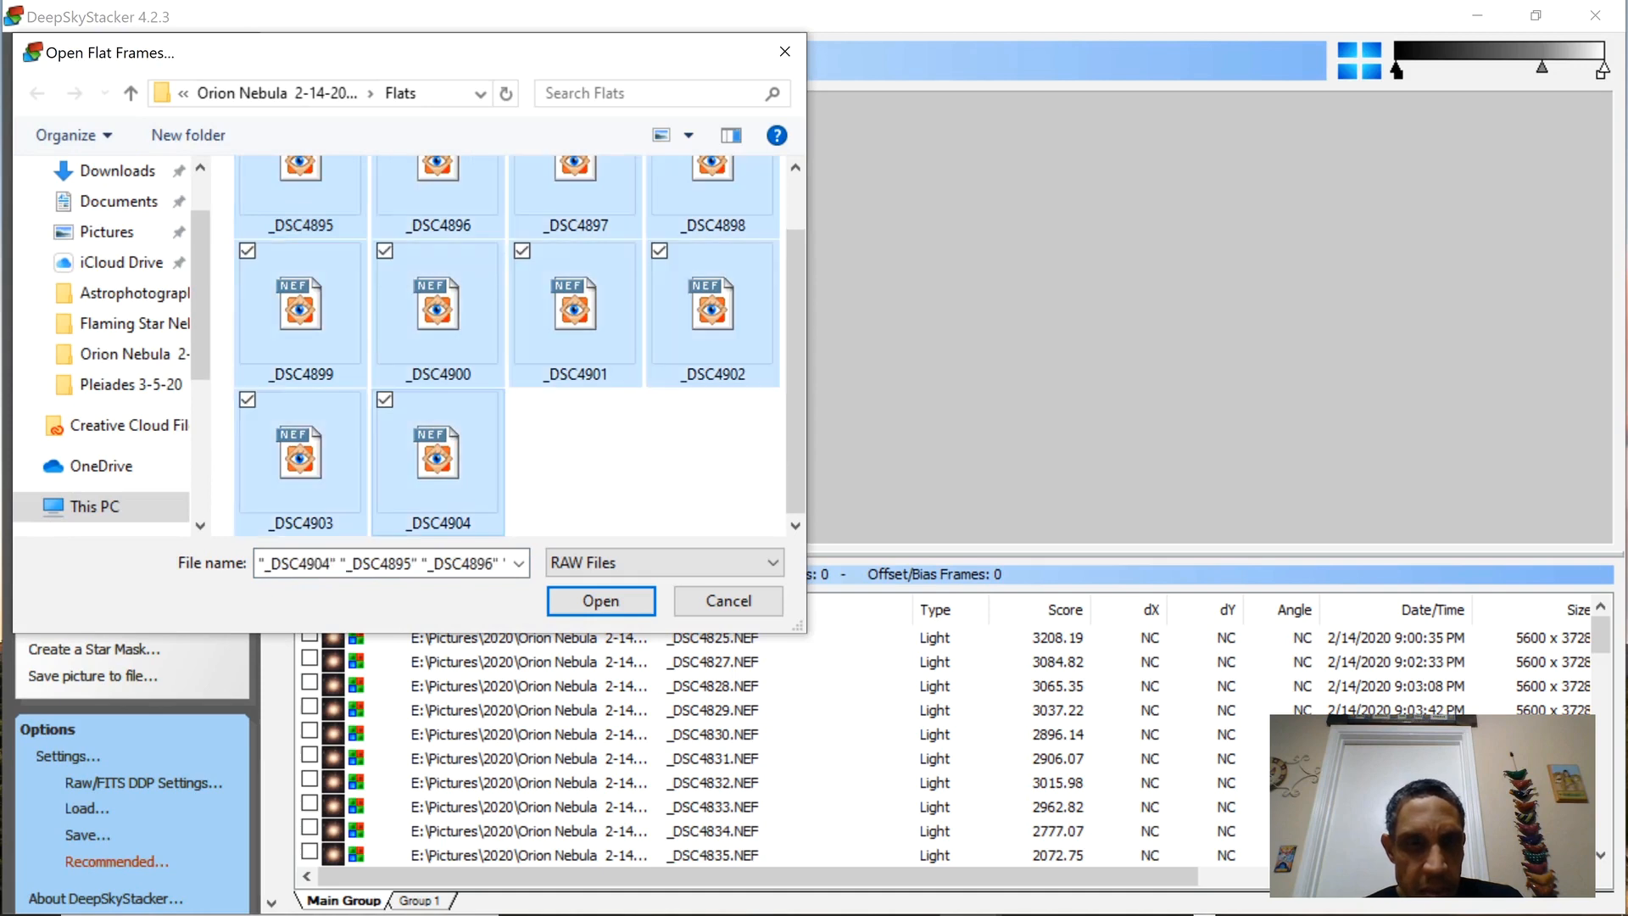
left_click(600, 600)
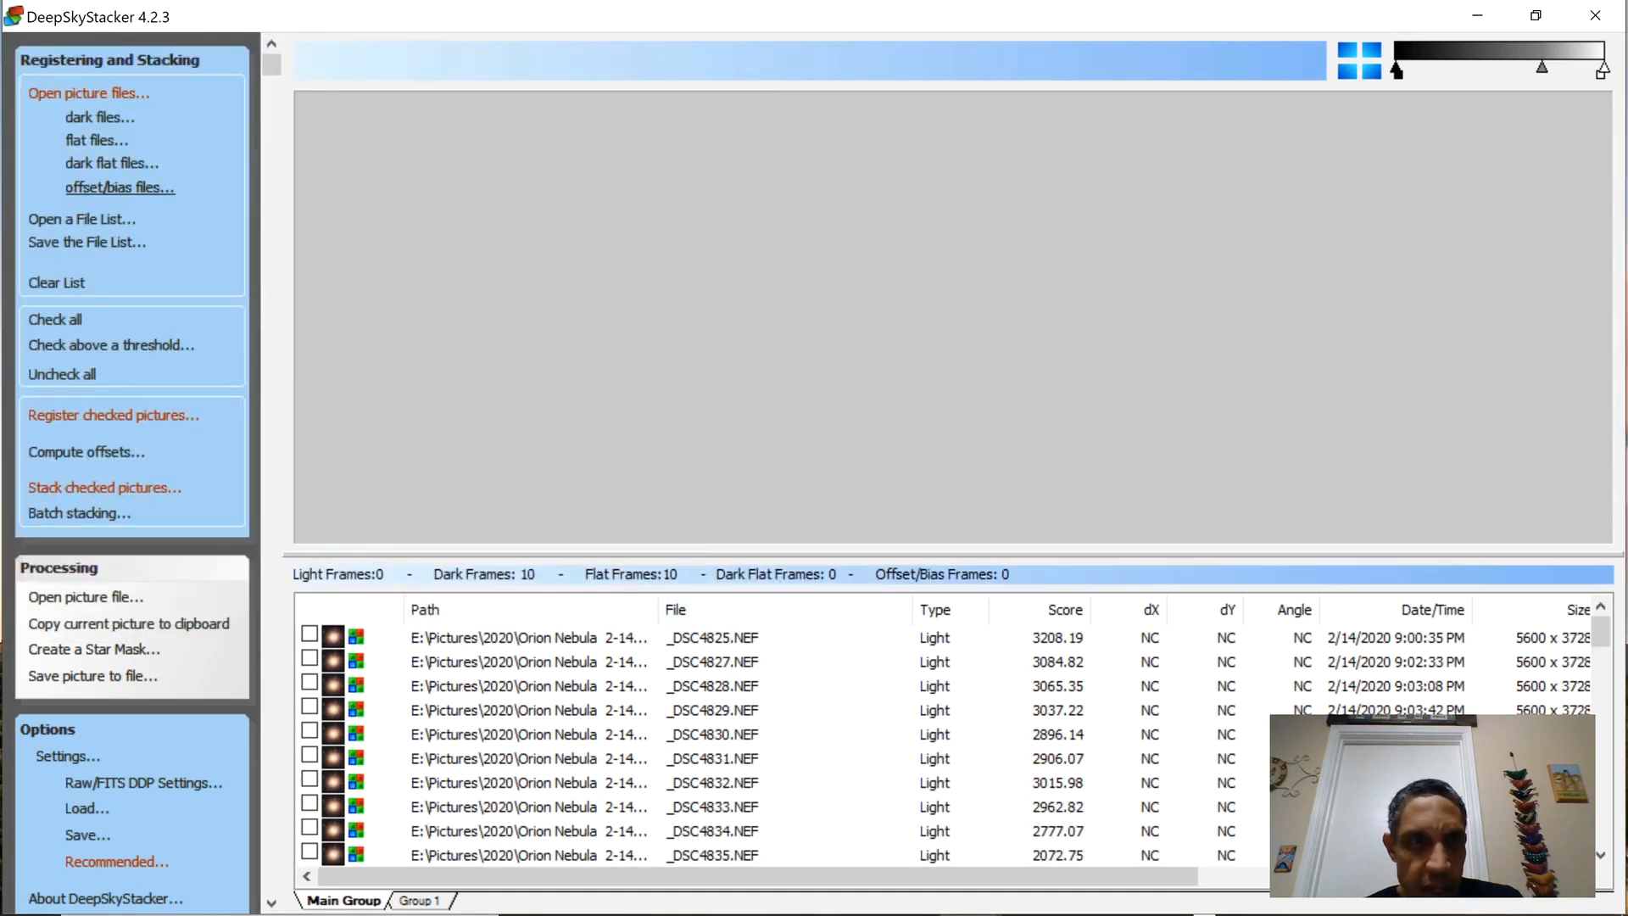
Add the offset/bias frames _DSC4885 through _DSC4894 from the Bias folder.
left_click(119, 187)
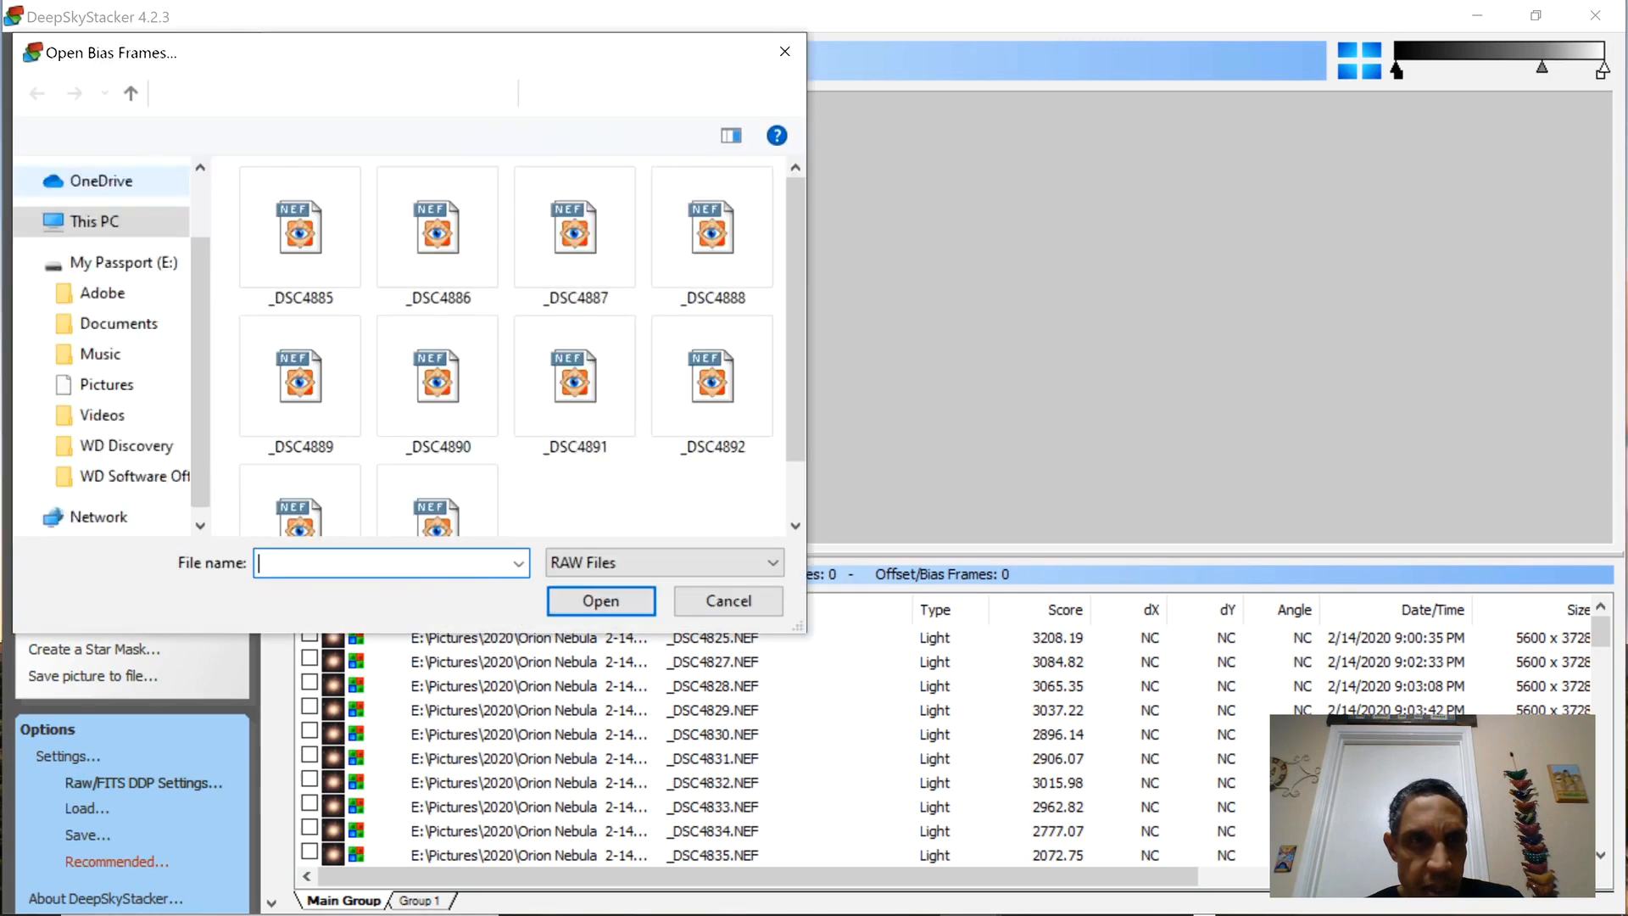
left_click(301, 237)
scroll(300, 339, "down", 1)
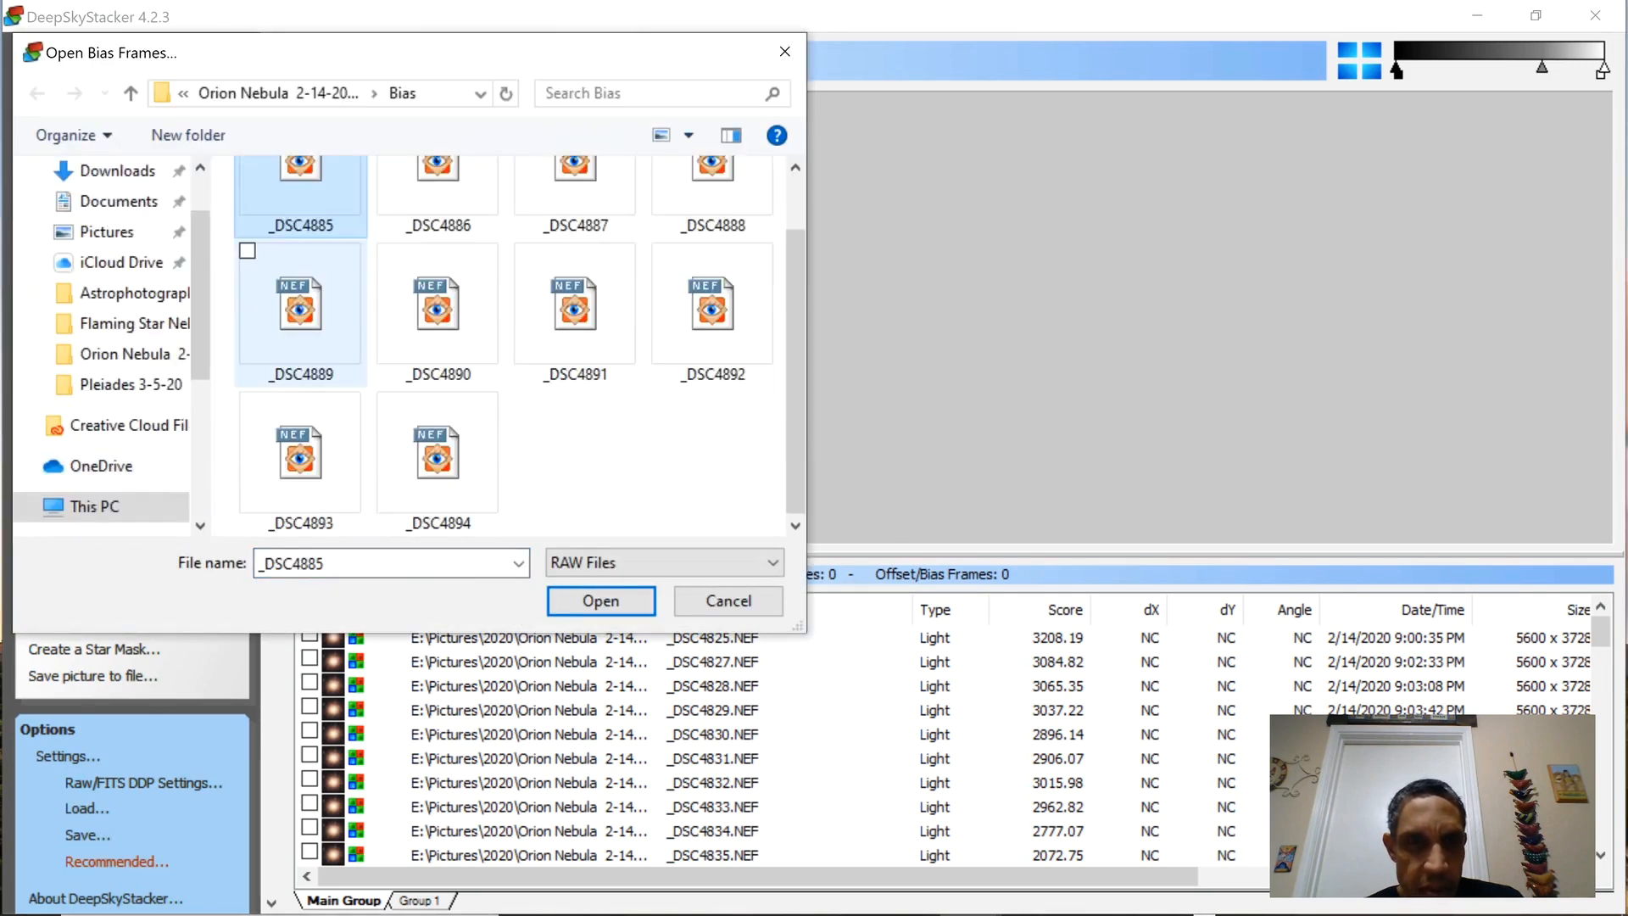
left_click(436, 458, "shift")
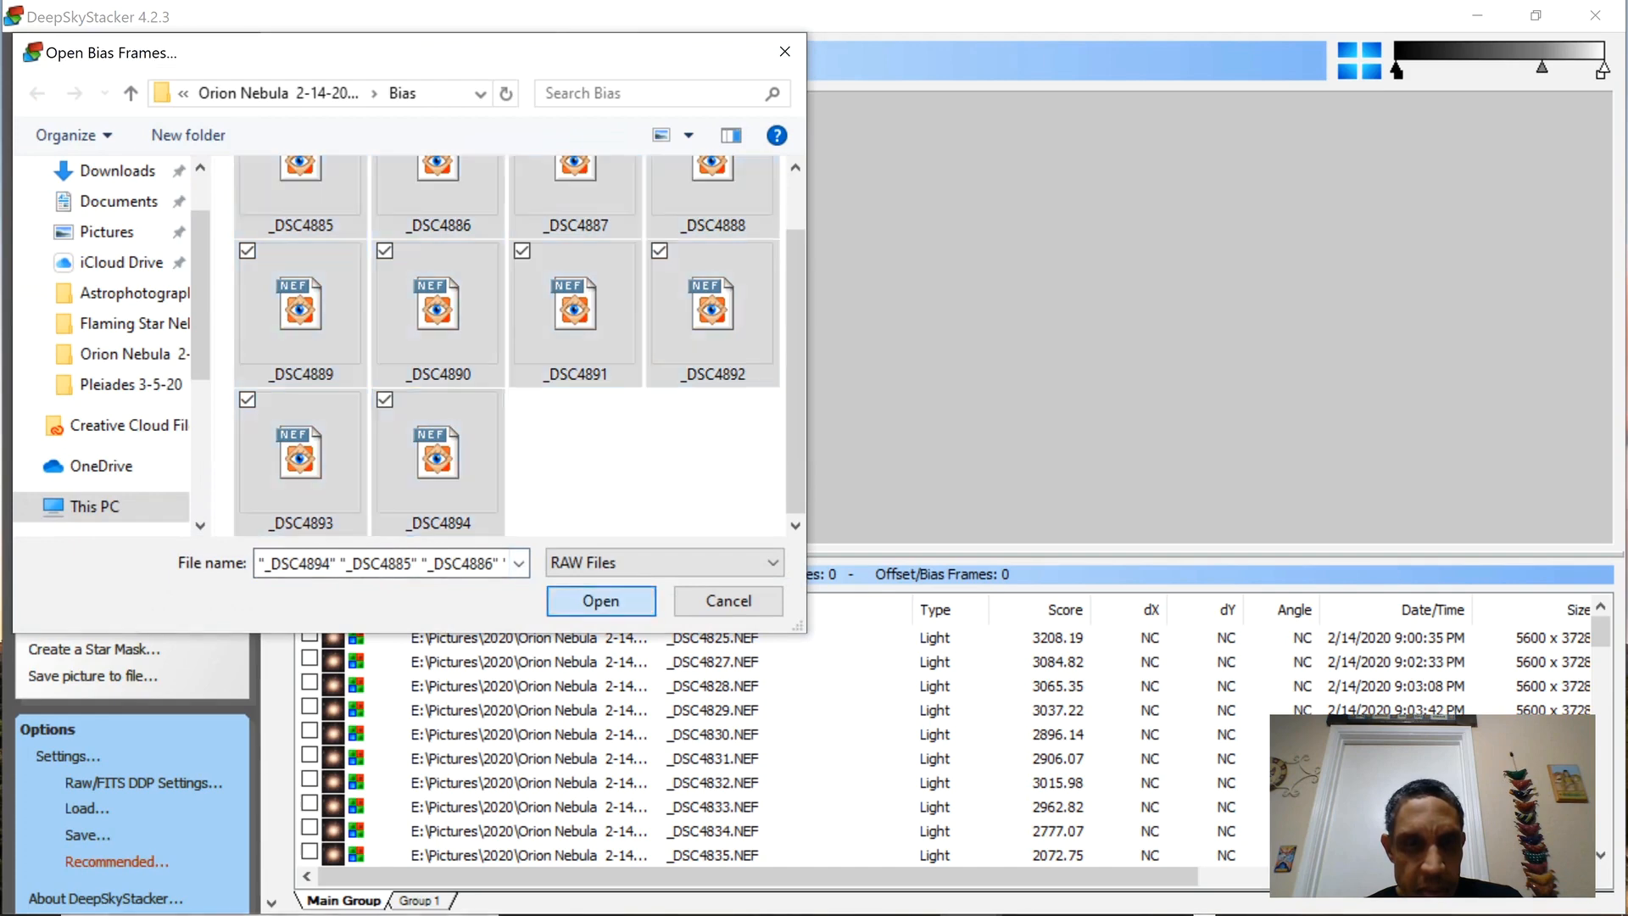
left_click(601, 600)
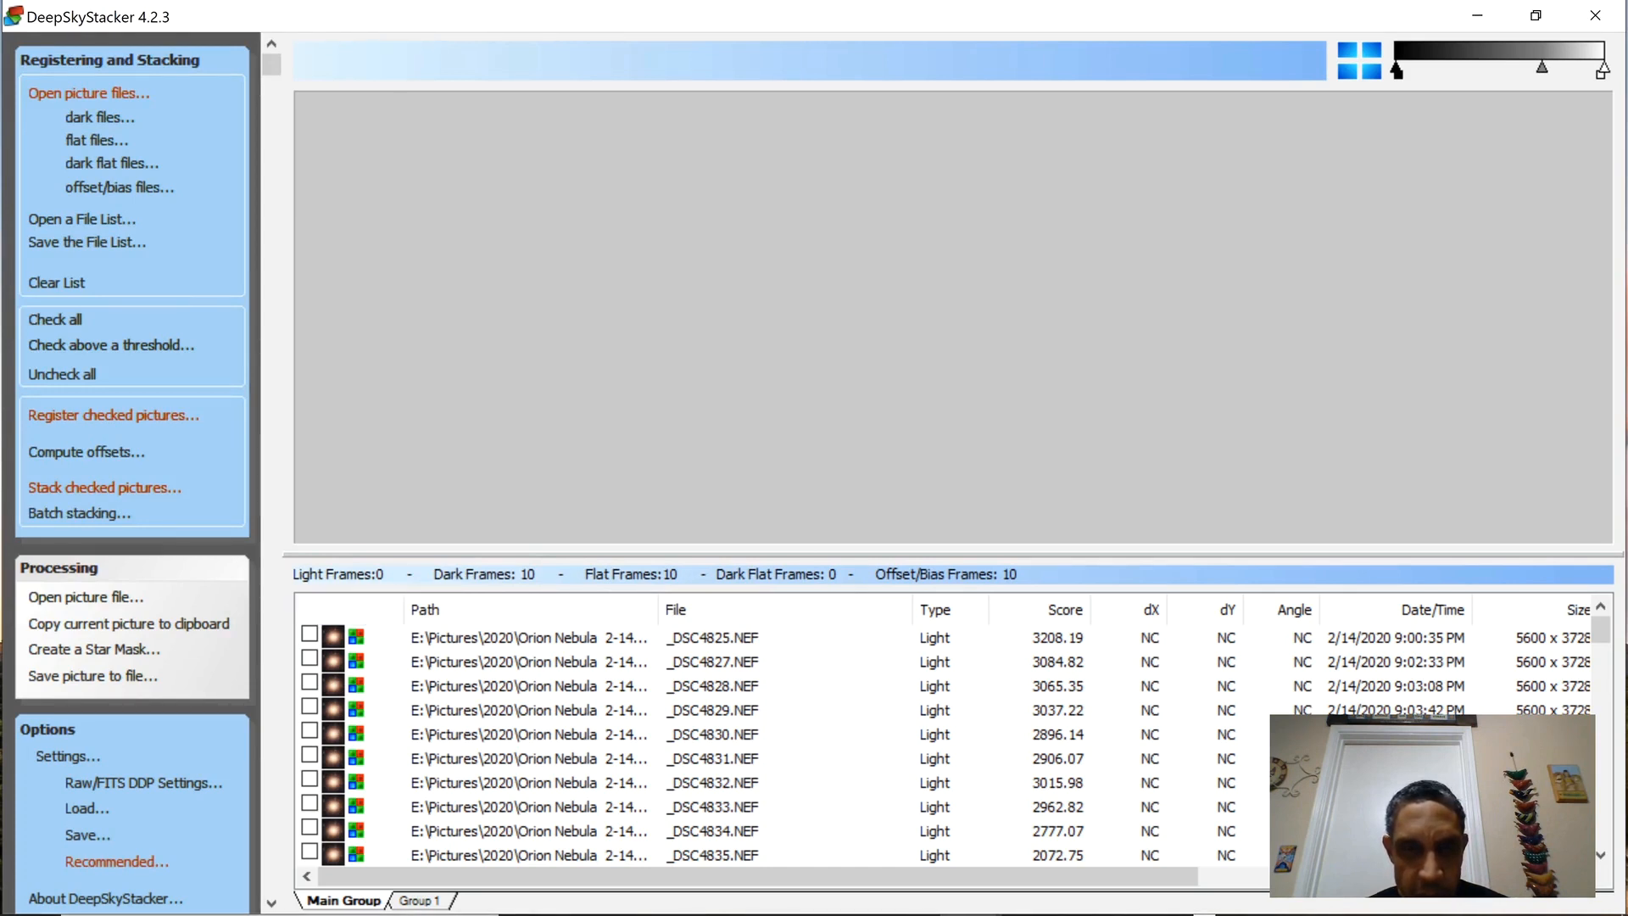
Check all loaded frames and review the star detection threshold in the register settings, accepting them as they are.
left_click(55, 319)
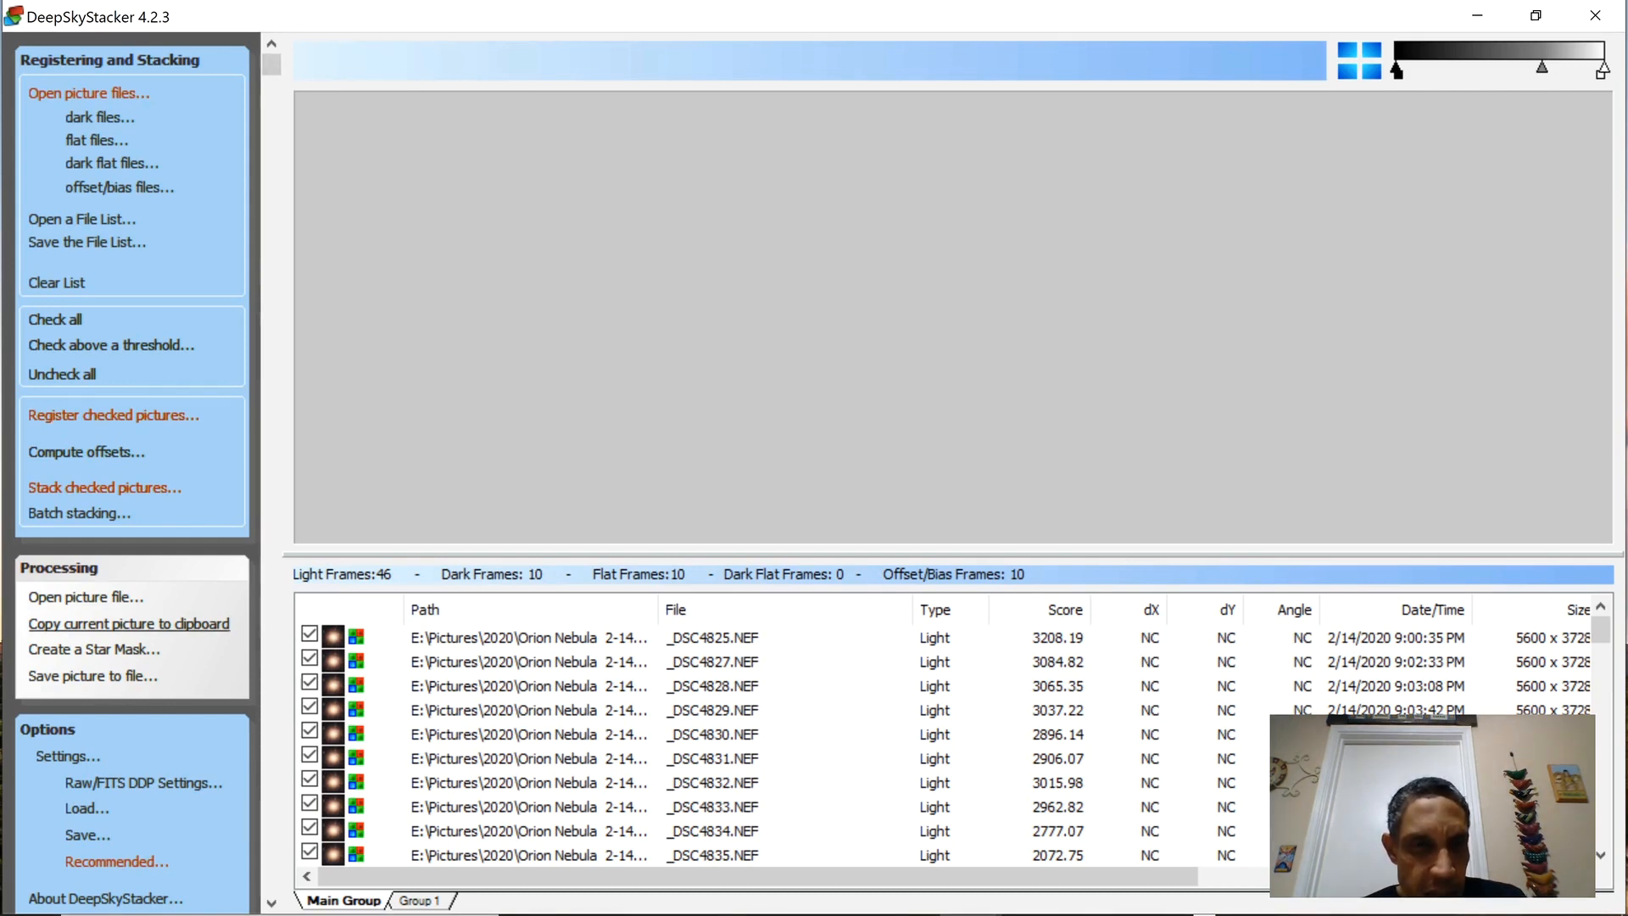
left_click(68, 755)
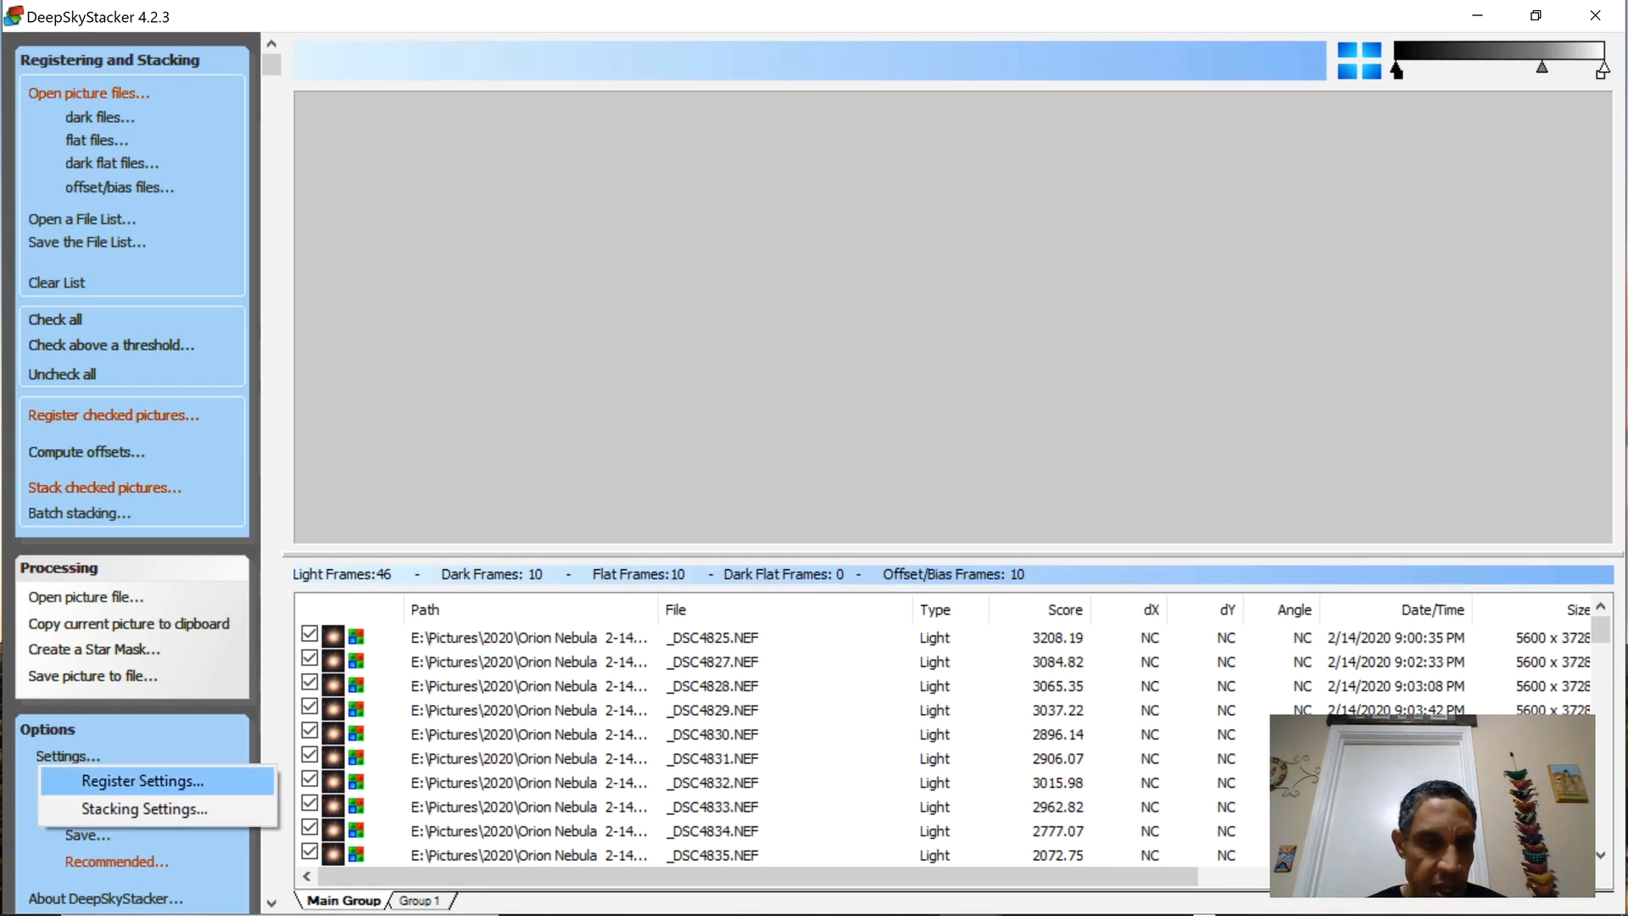
left_click(142, 779)
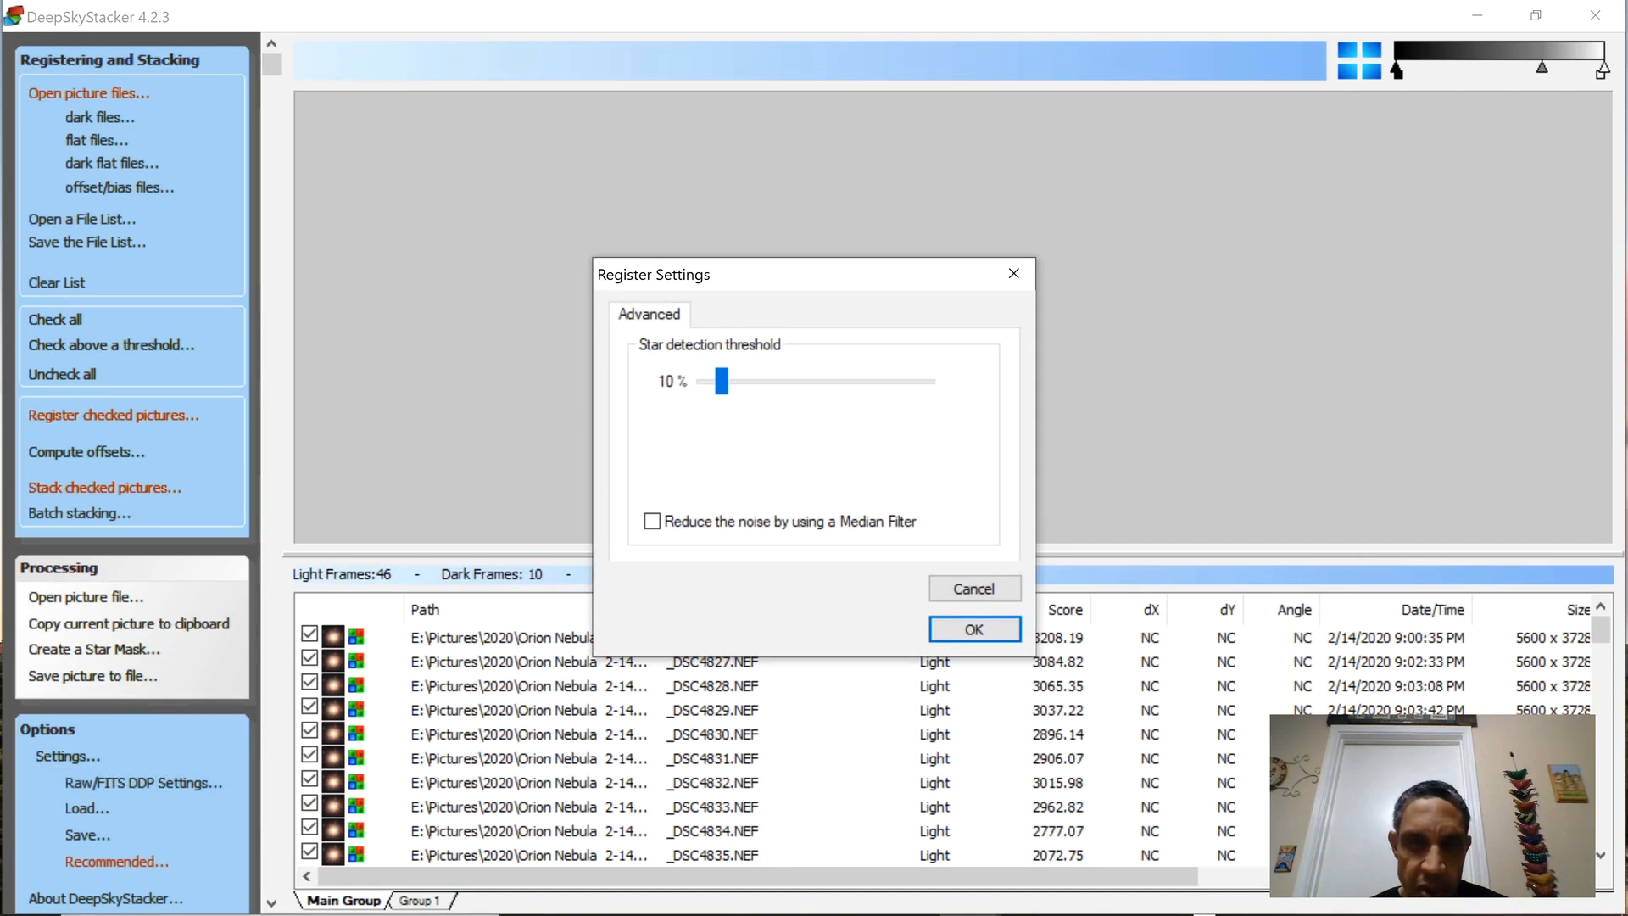
left_click(993, 630)
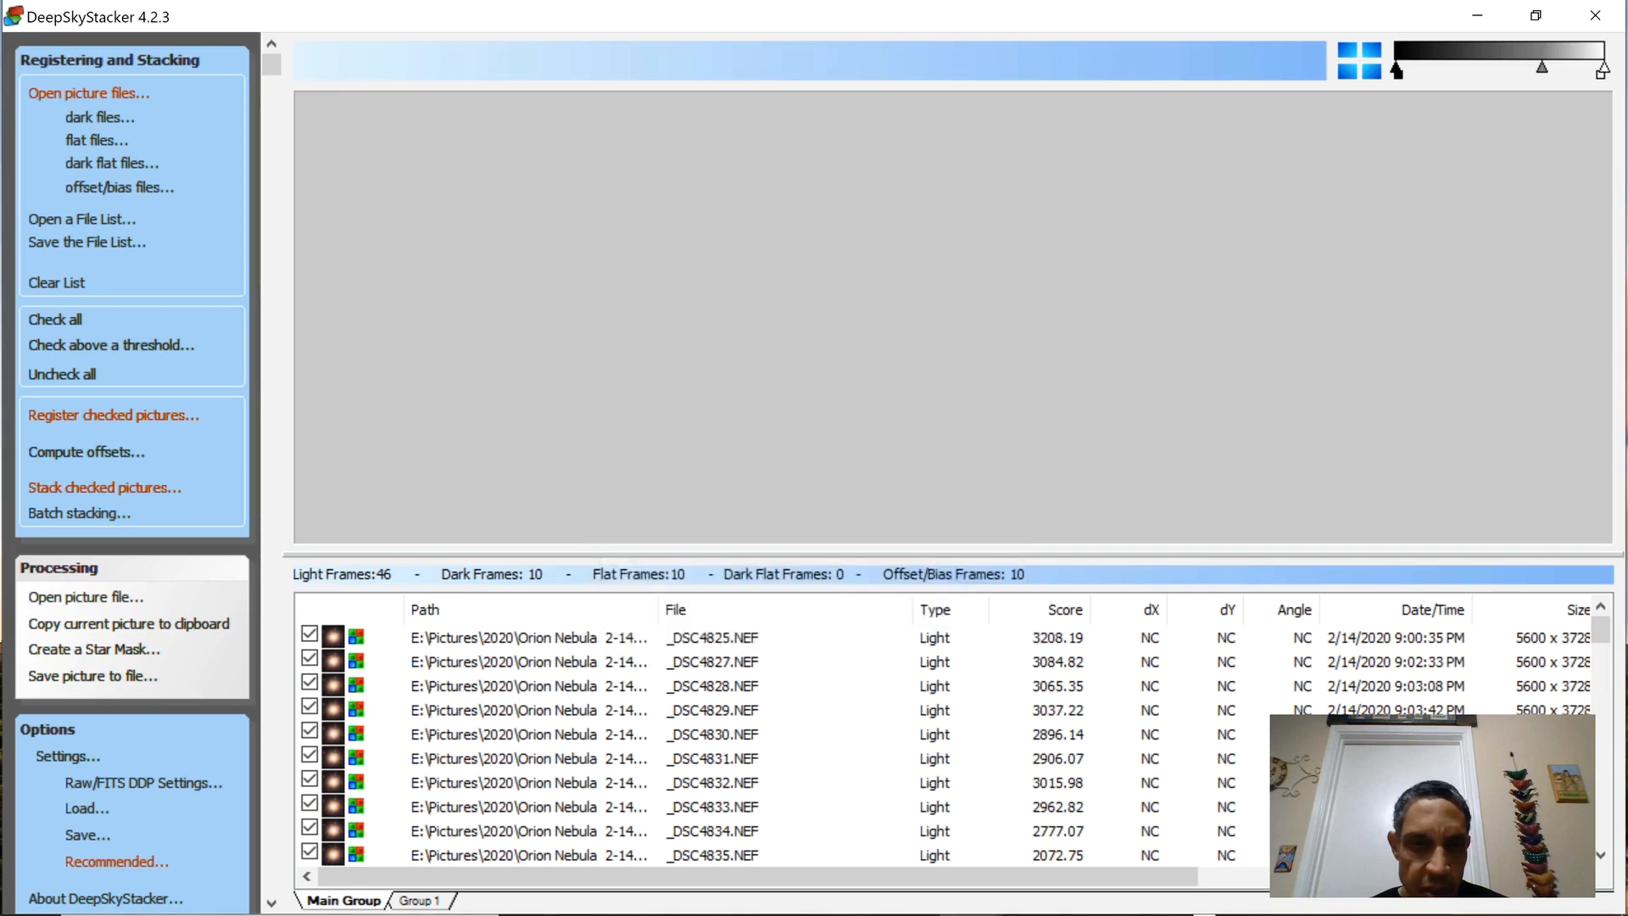
Review the stacking parameters for result, light, dark, flat, bias/offset, alignment and output, and accept them.
left_click(68, 756)
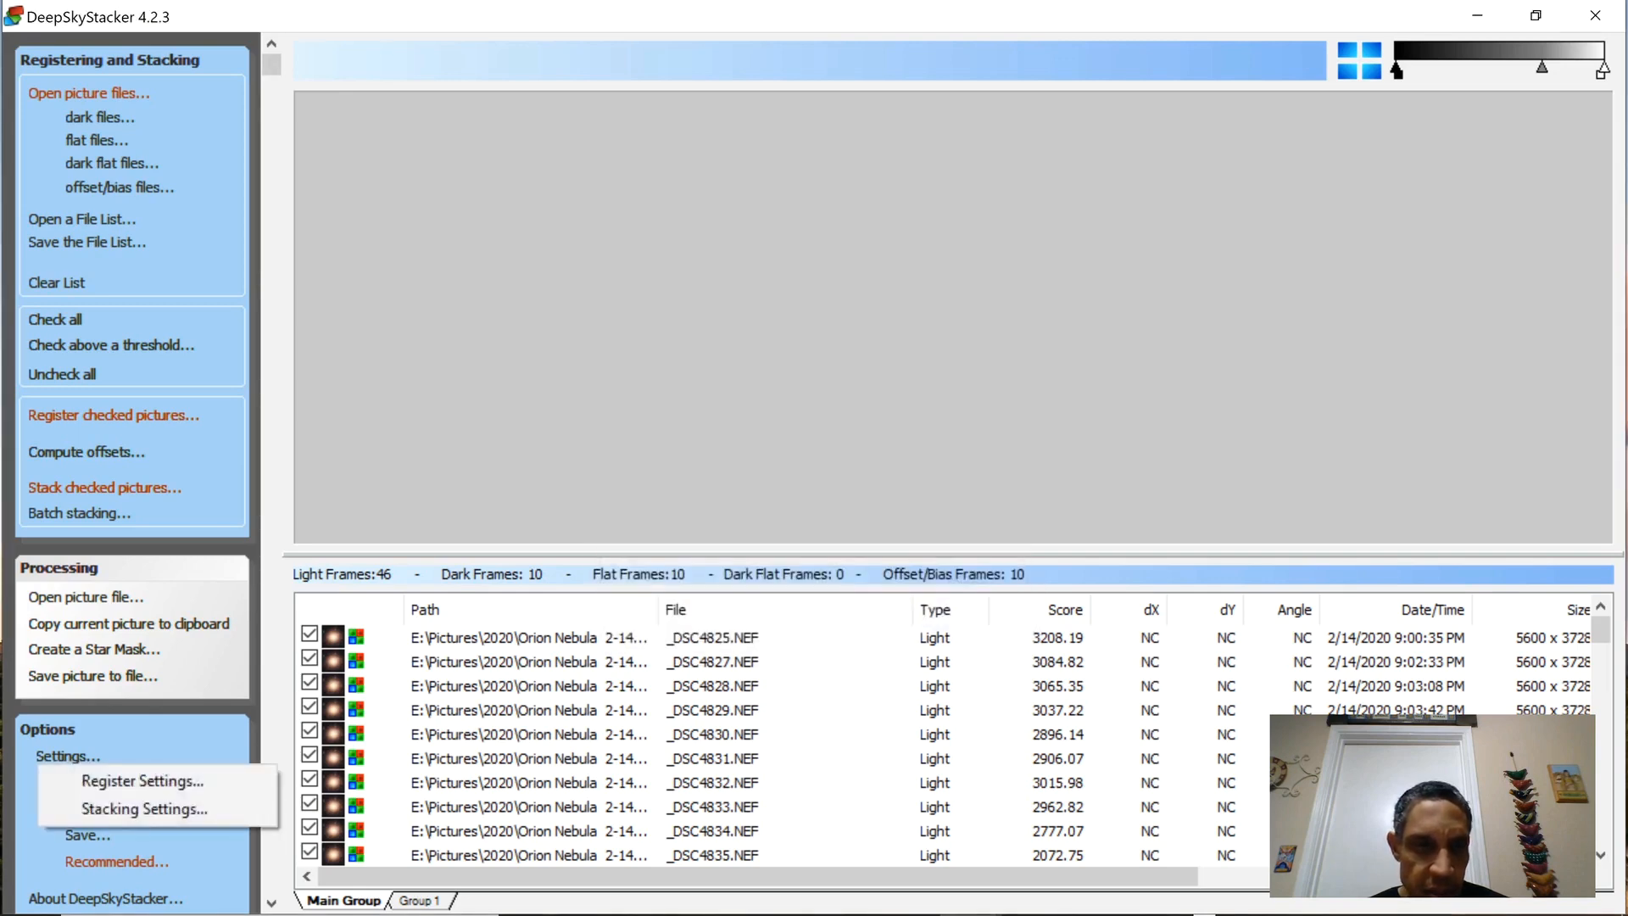
left_click(144, 808)
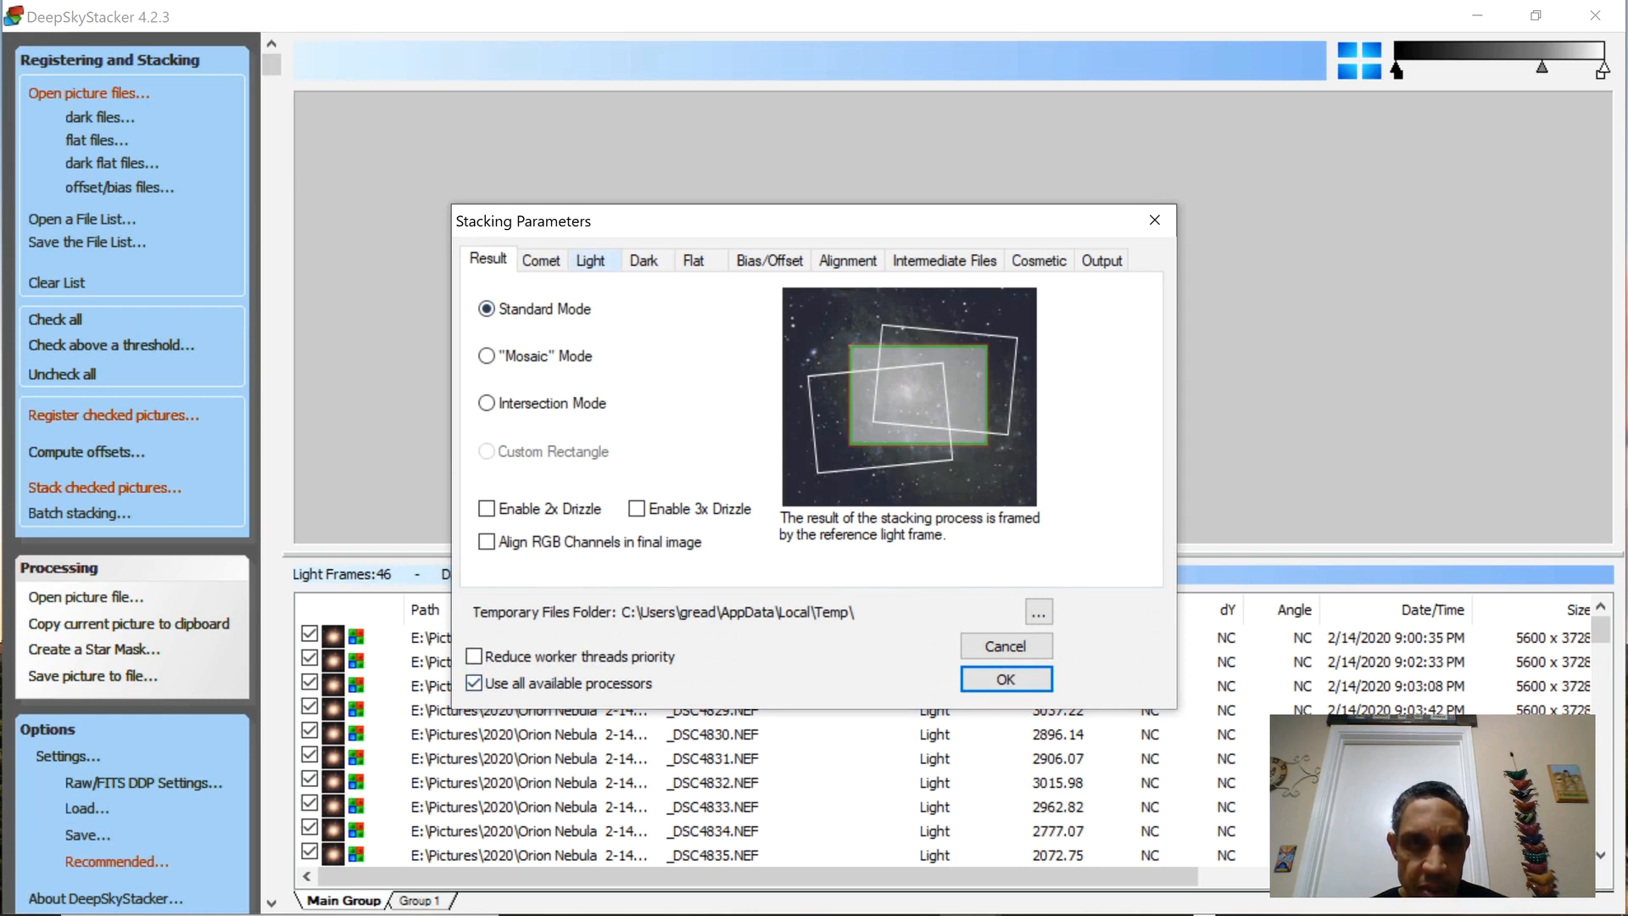
left_click(591, 260)
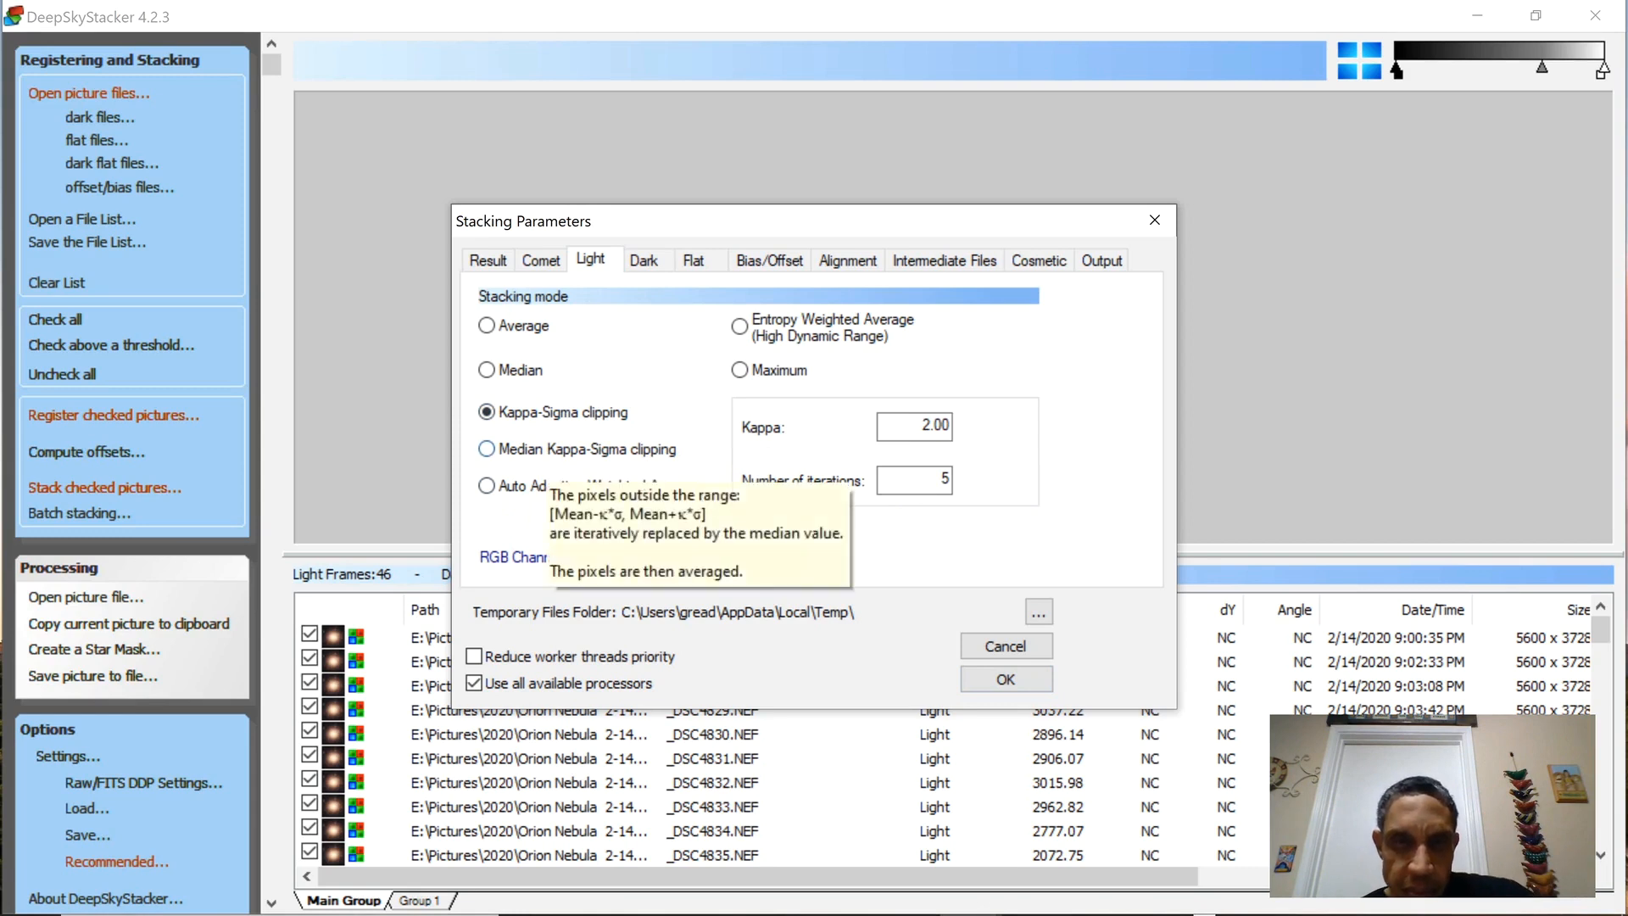
left_click(643, 259)
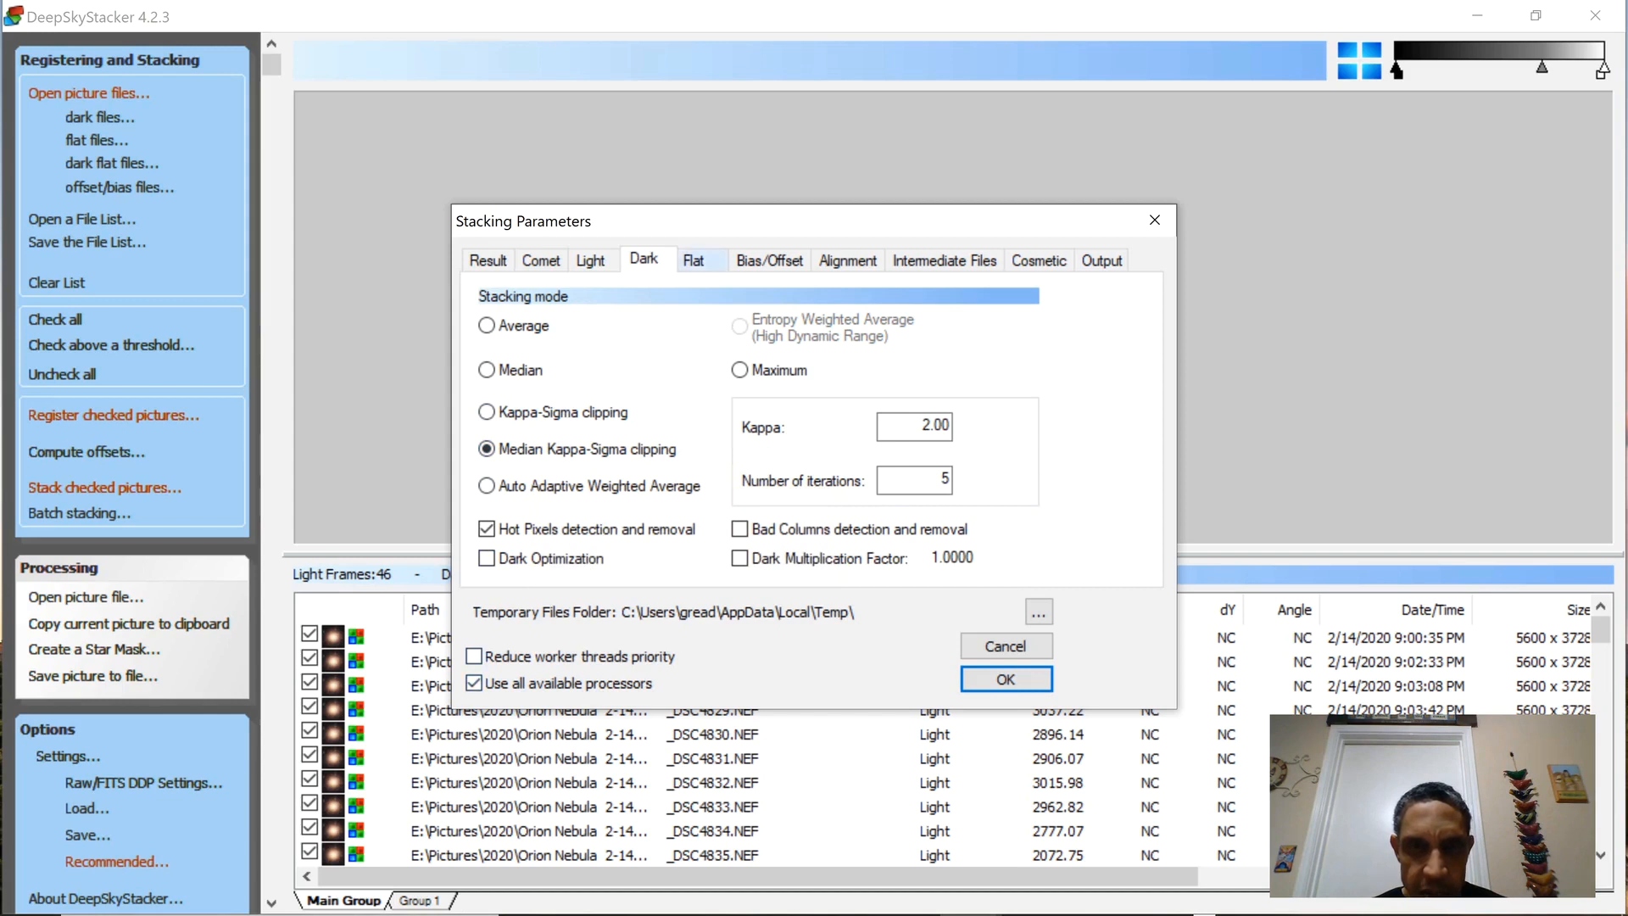
left_click(705, 257)
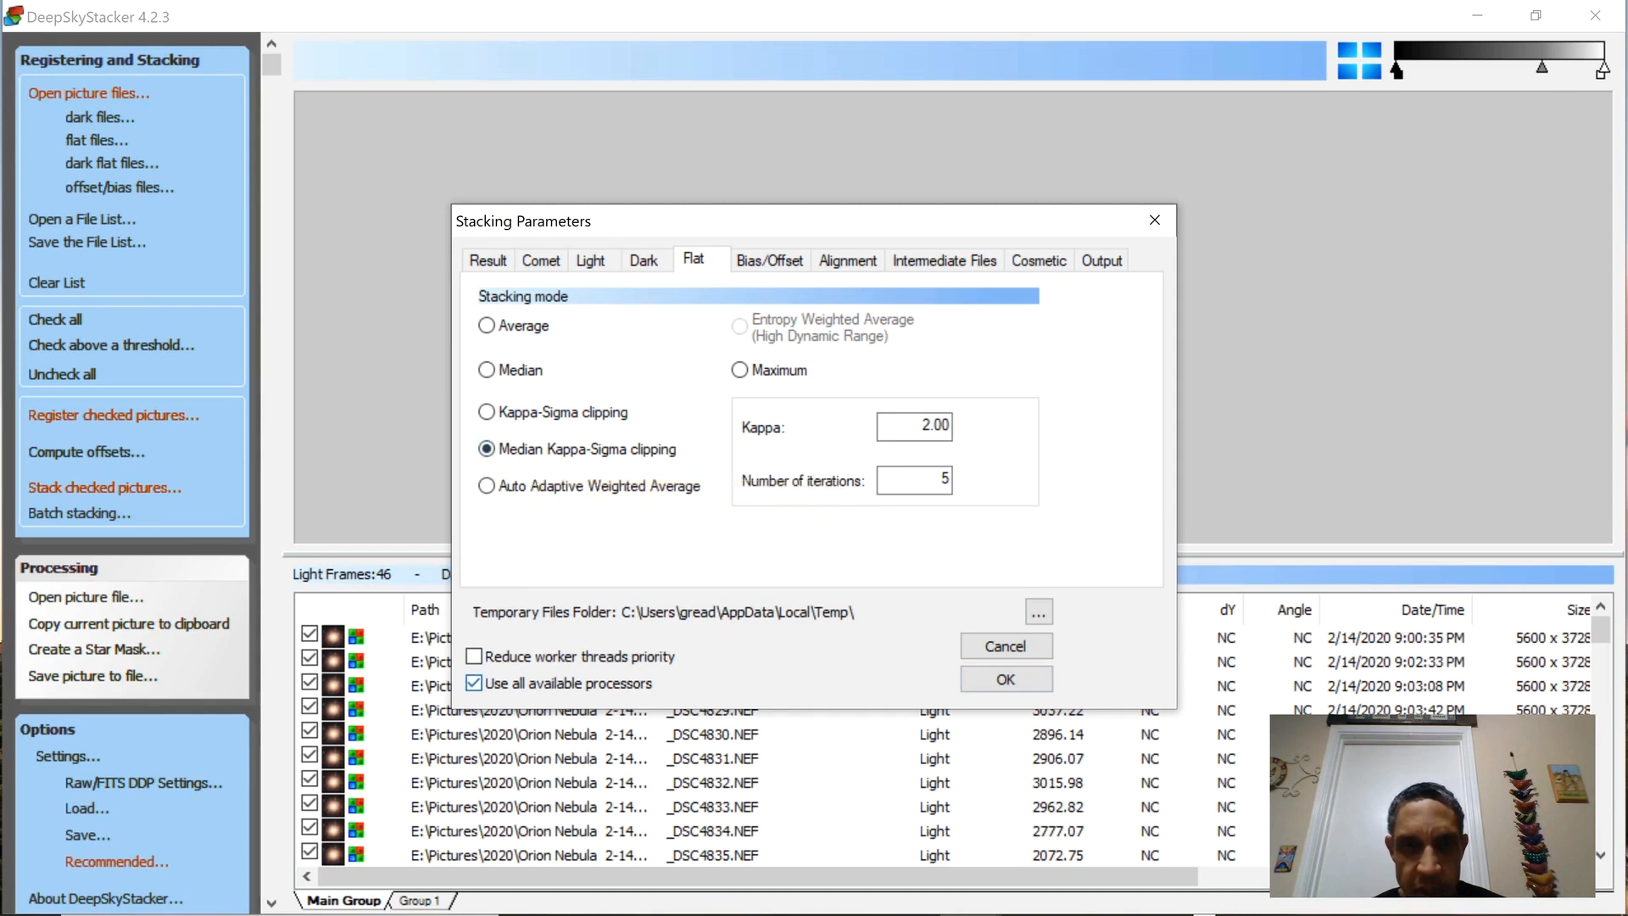
left_click(770, 259)
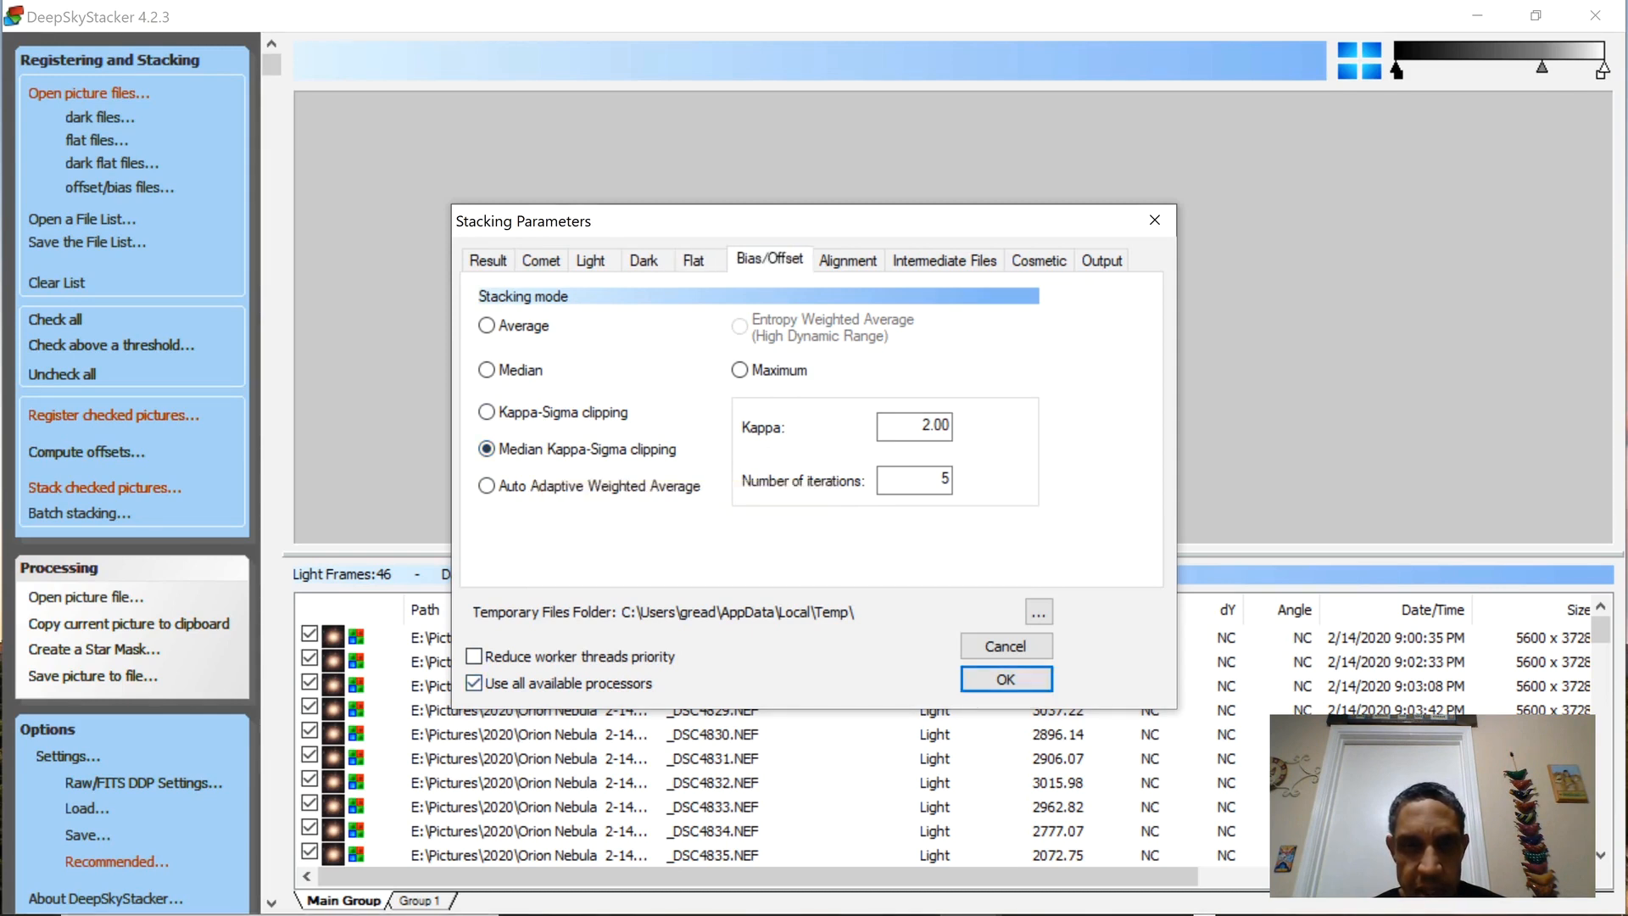
left_click(848, 259)
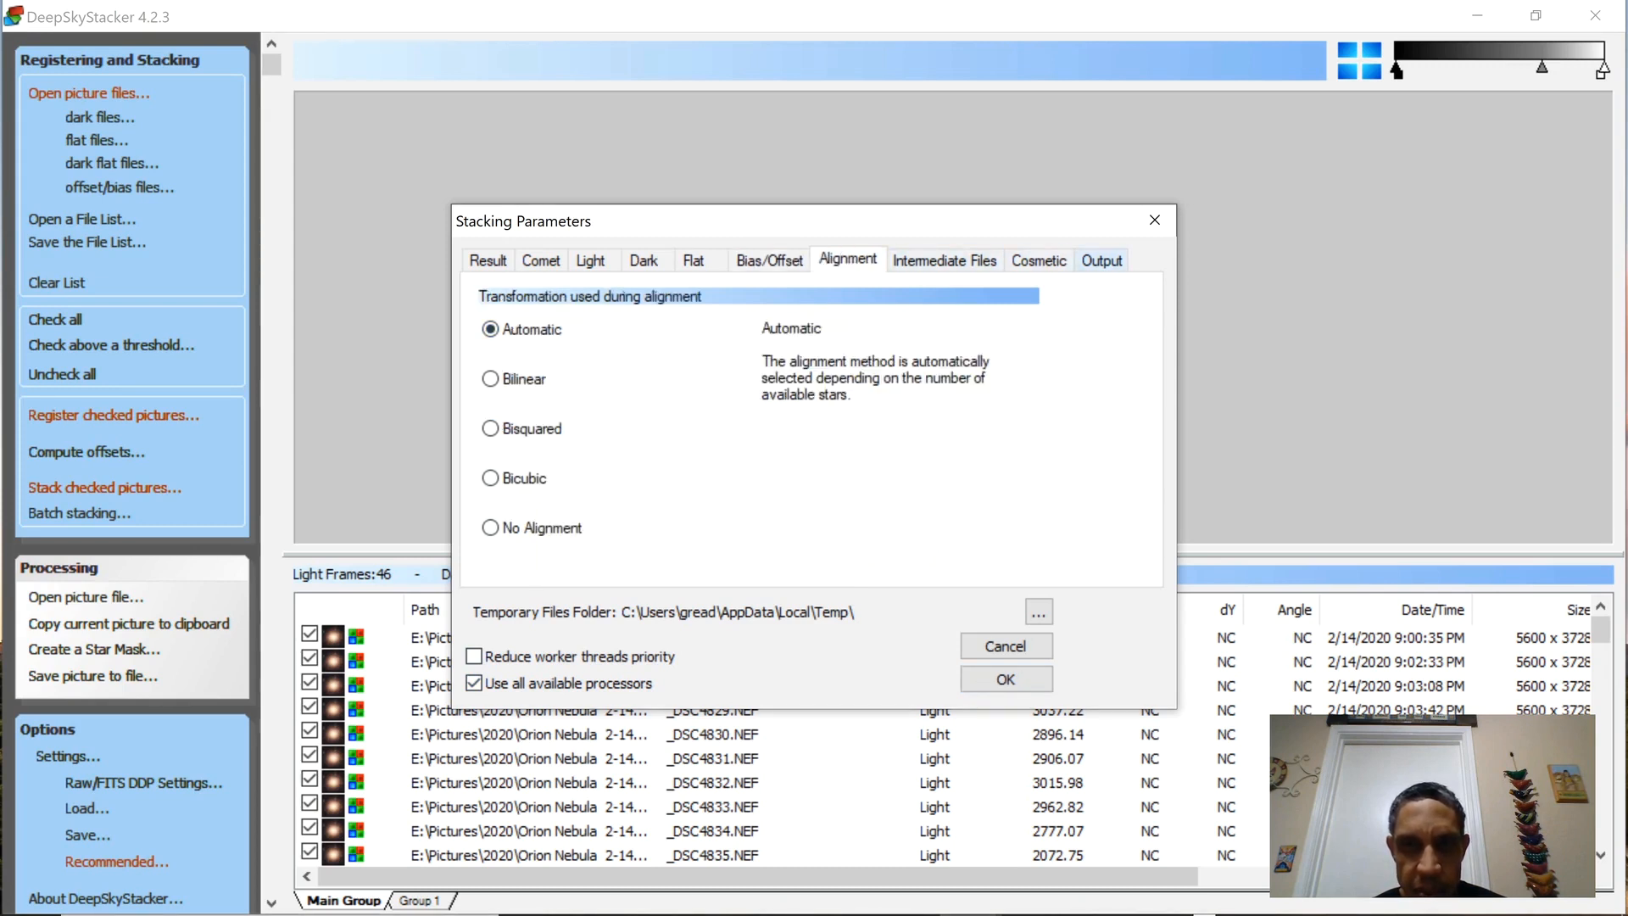
left_click(1101, 260)
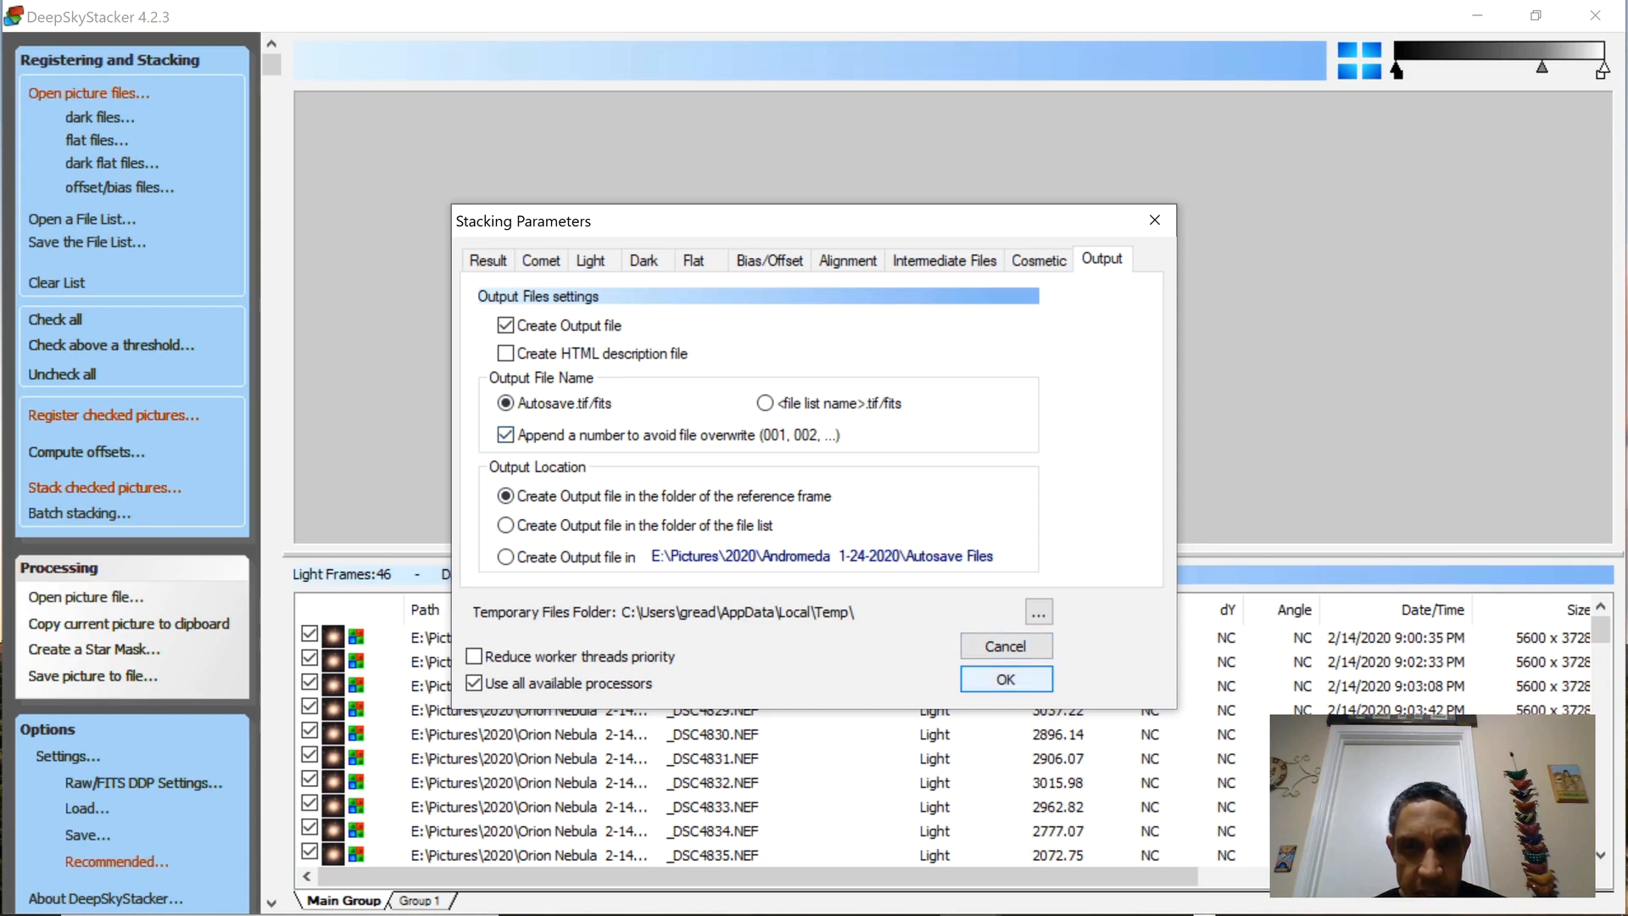
key("Return")
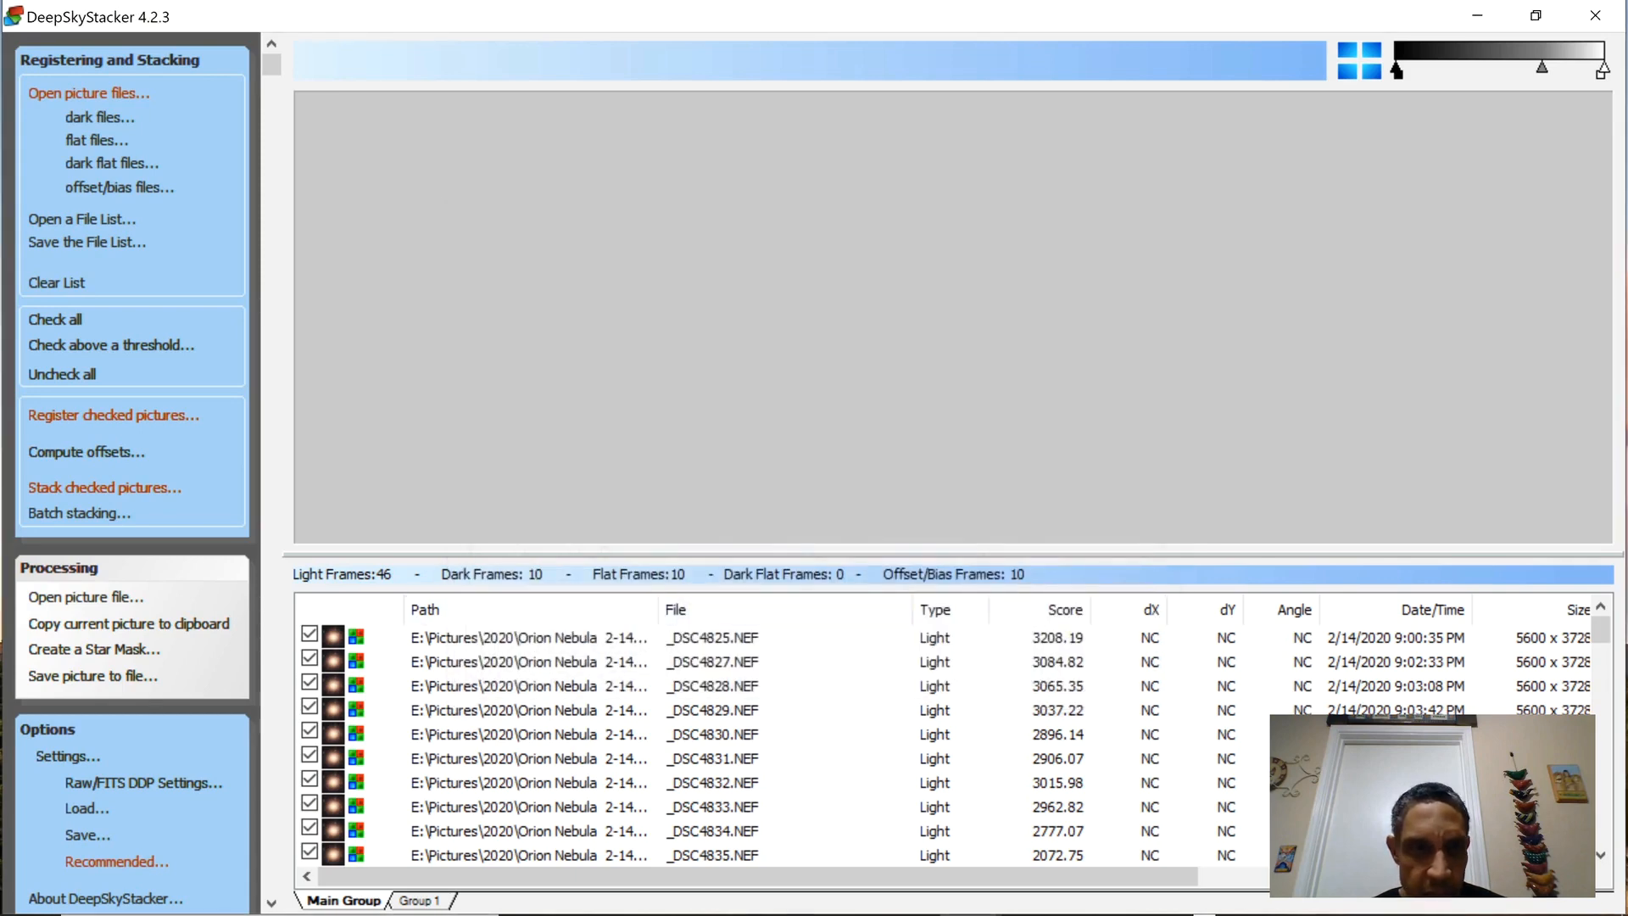
Review the RAW file colour, white balance and Bayer matrix settings for RAW/FITS development and accept them.
left_click(143, 783)
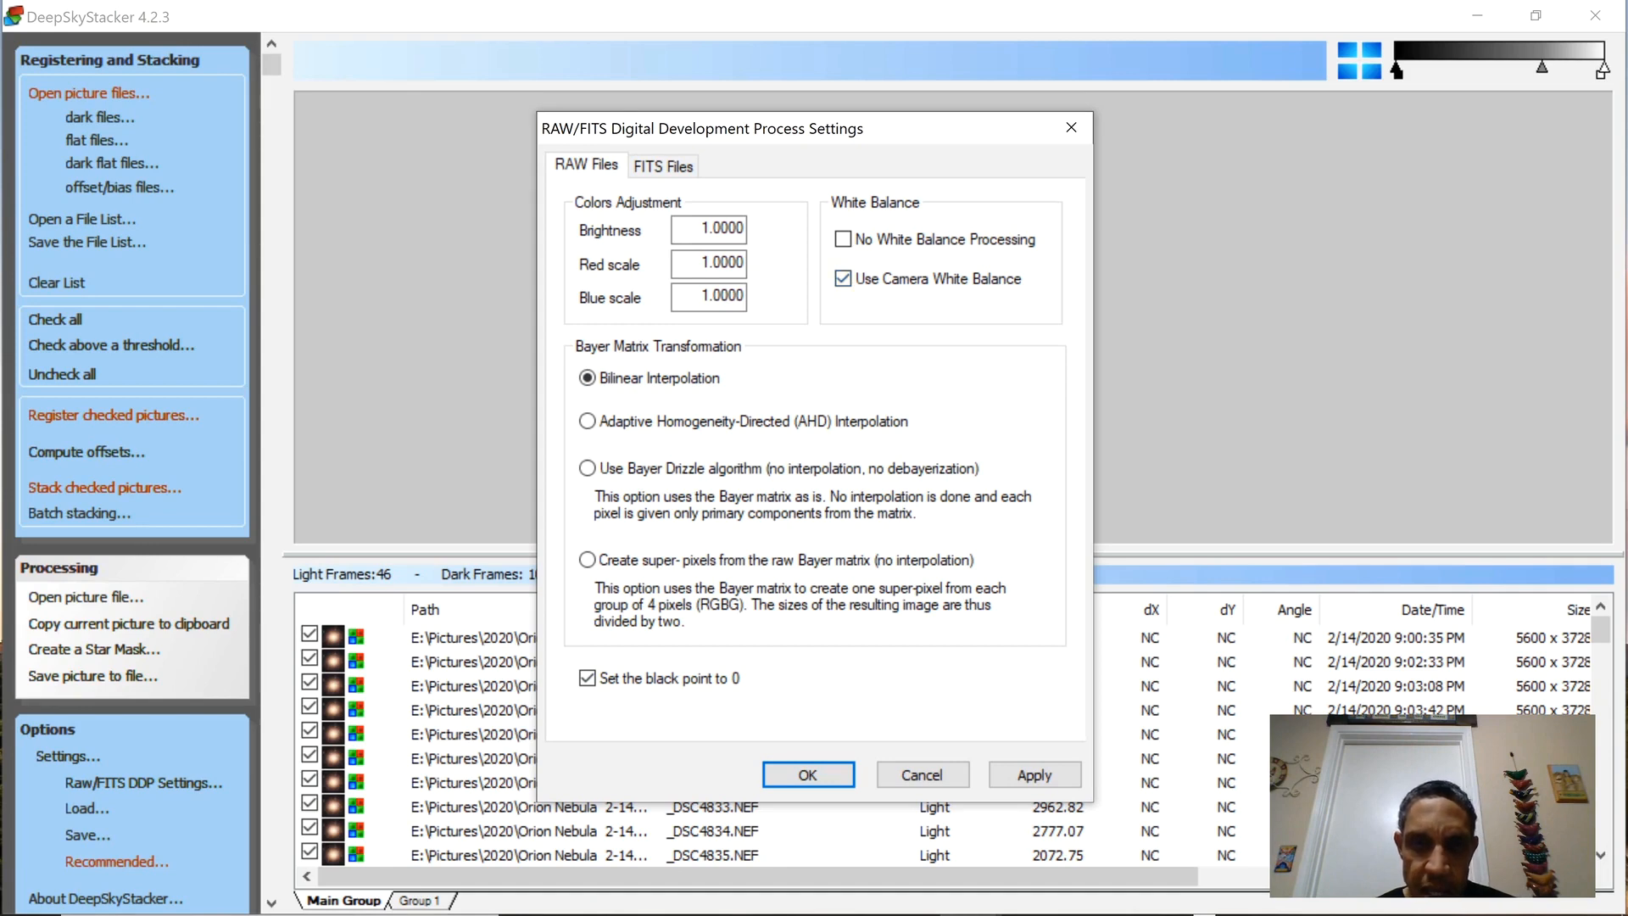
key("Return")
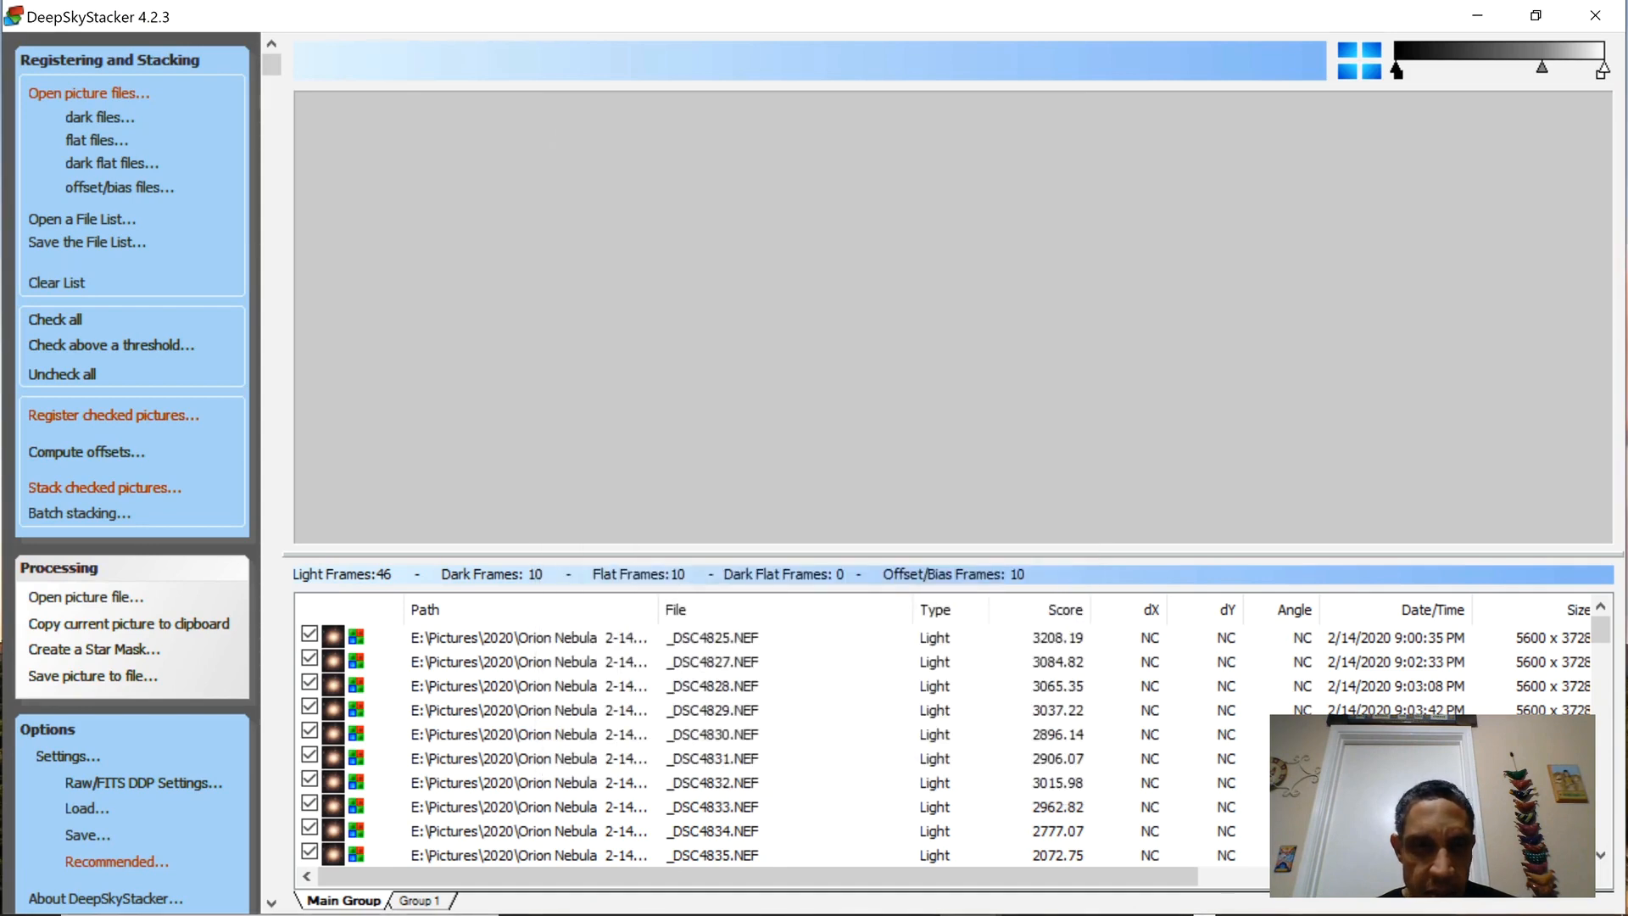
Compute the number of detected stars in the register settings, try a 5% detection threshold and return it to 10%.
left_click(113, 415)
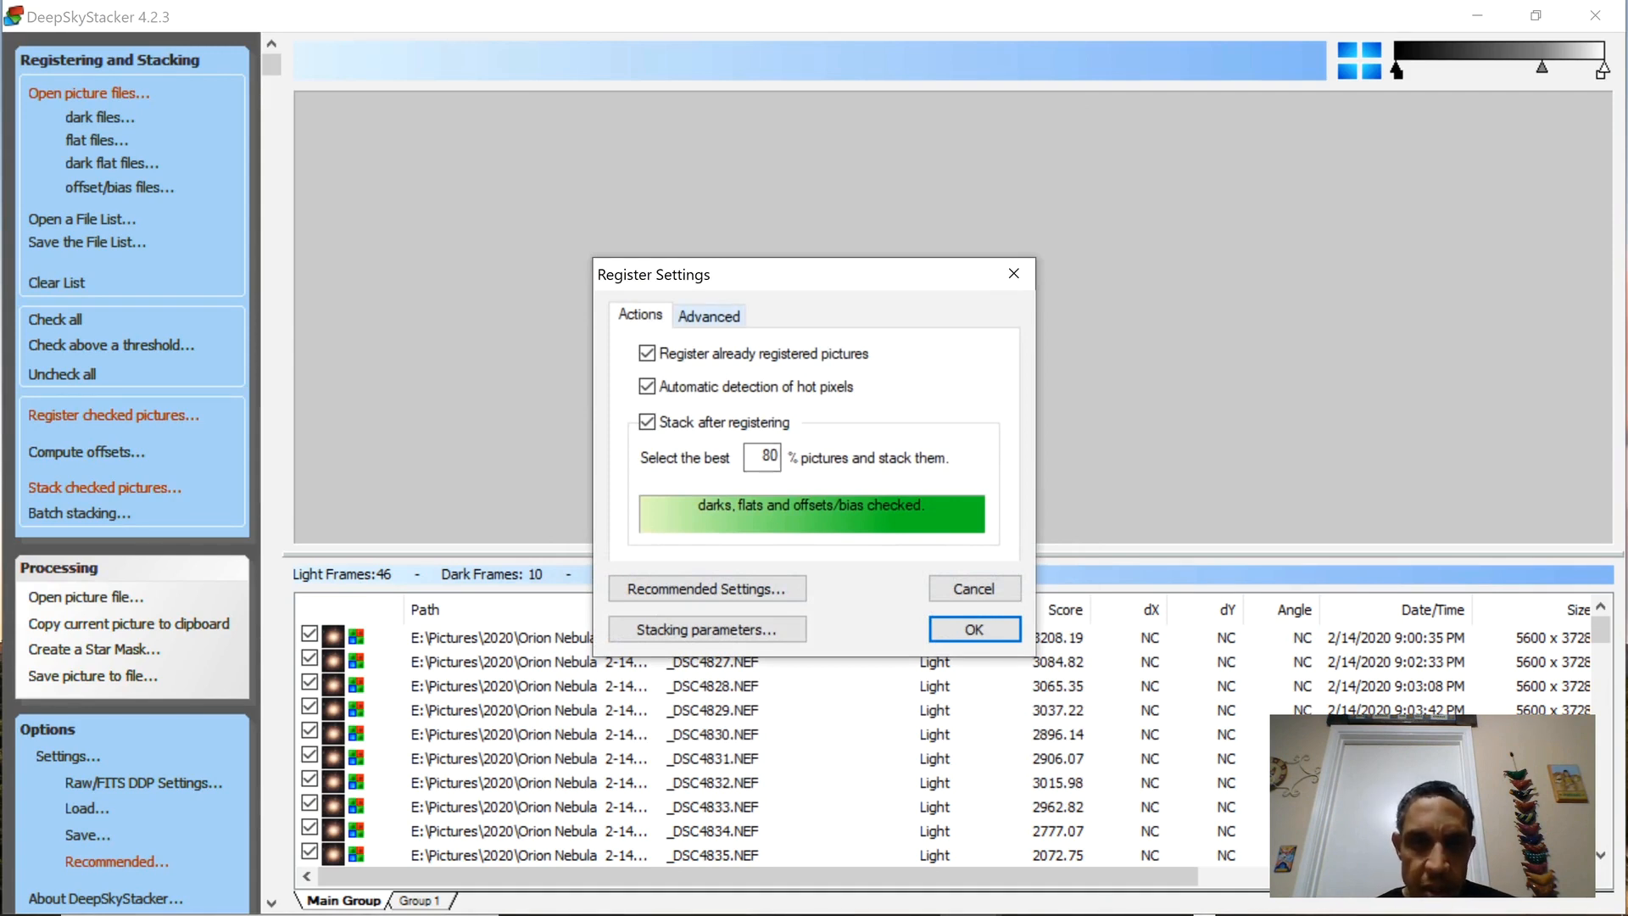
left_click(709, 317)
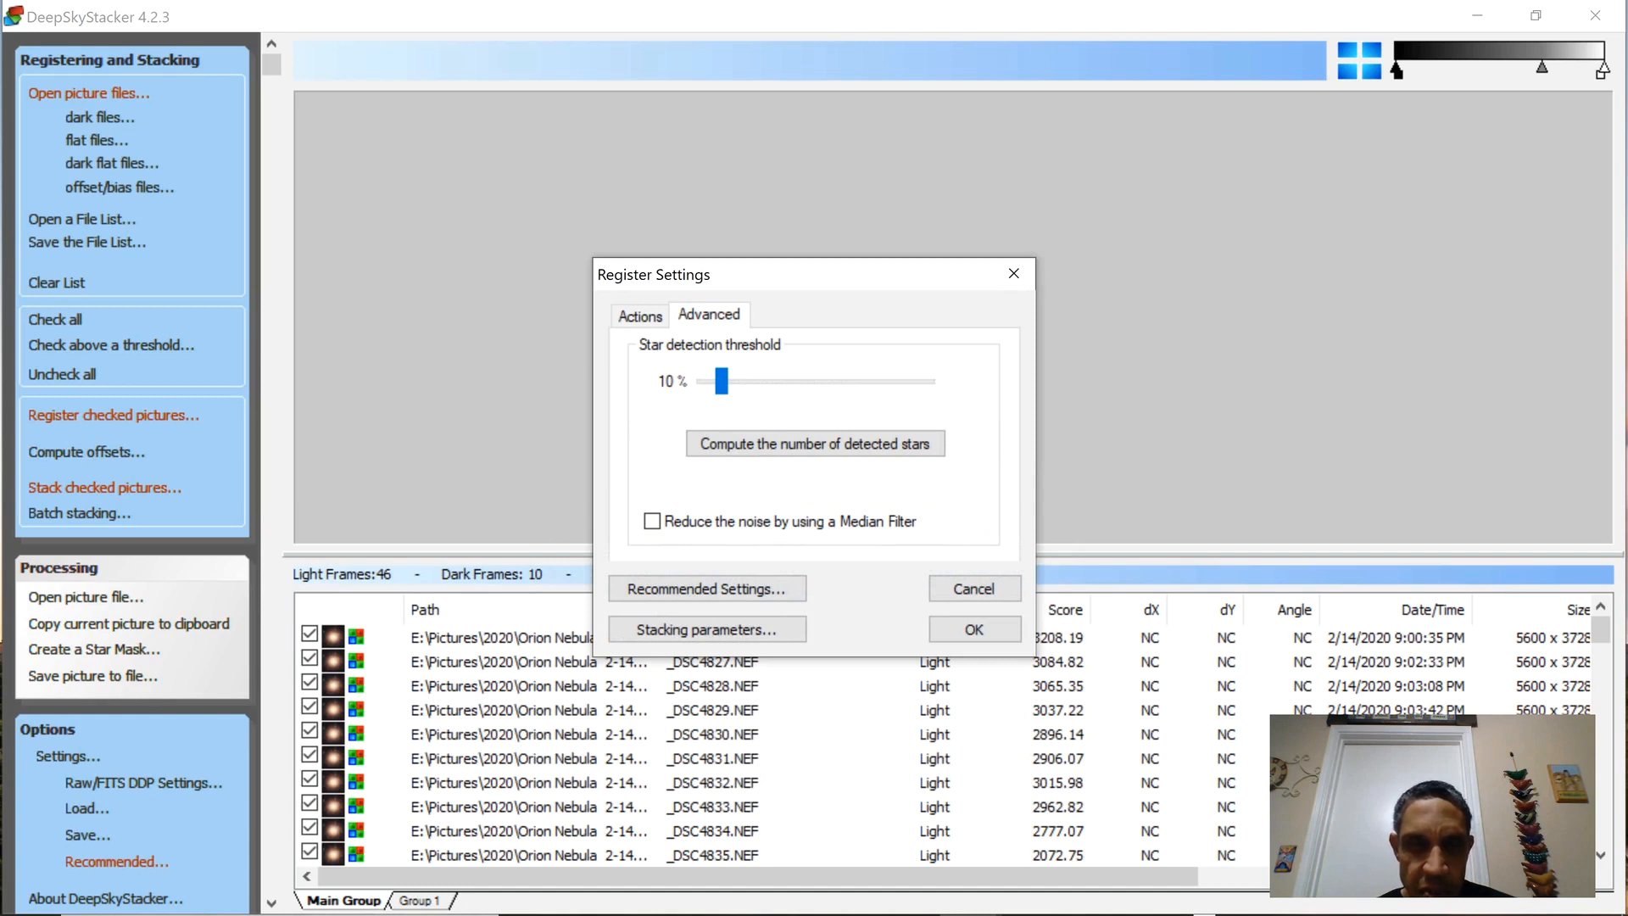
left_click(814, 443)
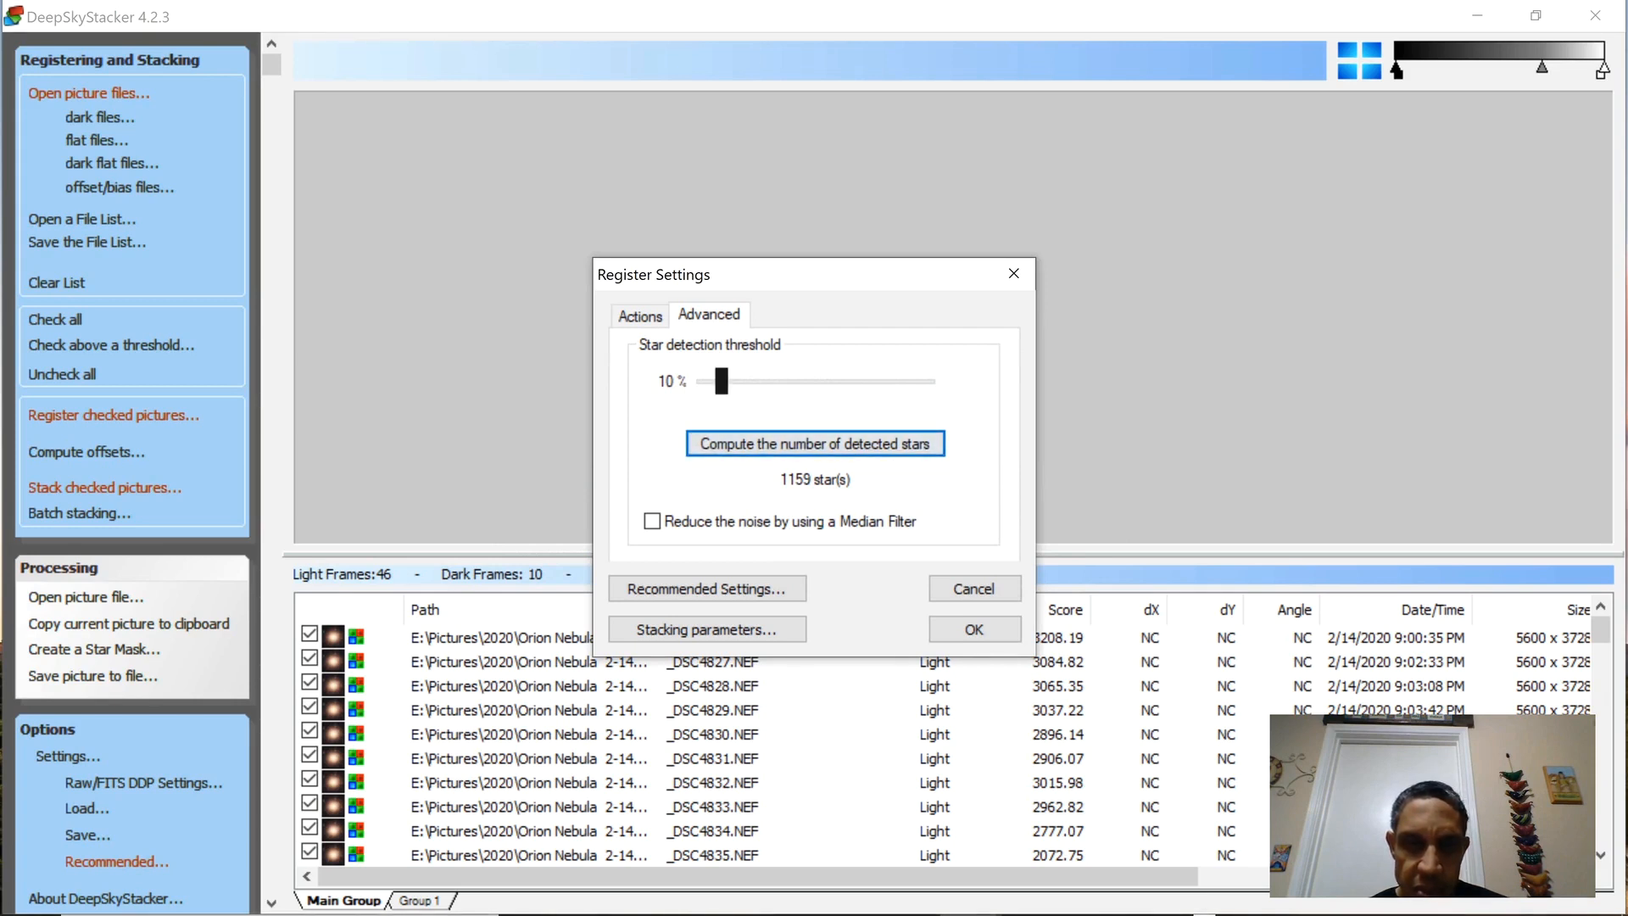
left_click_drag(721, 381, 711, 381)
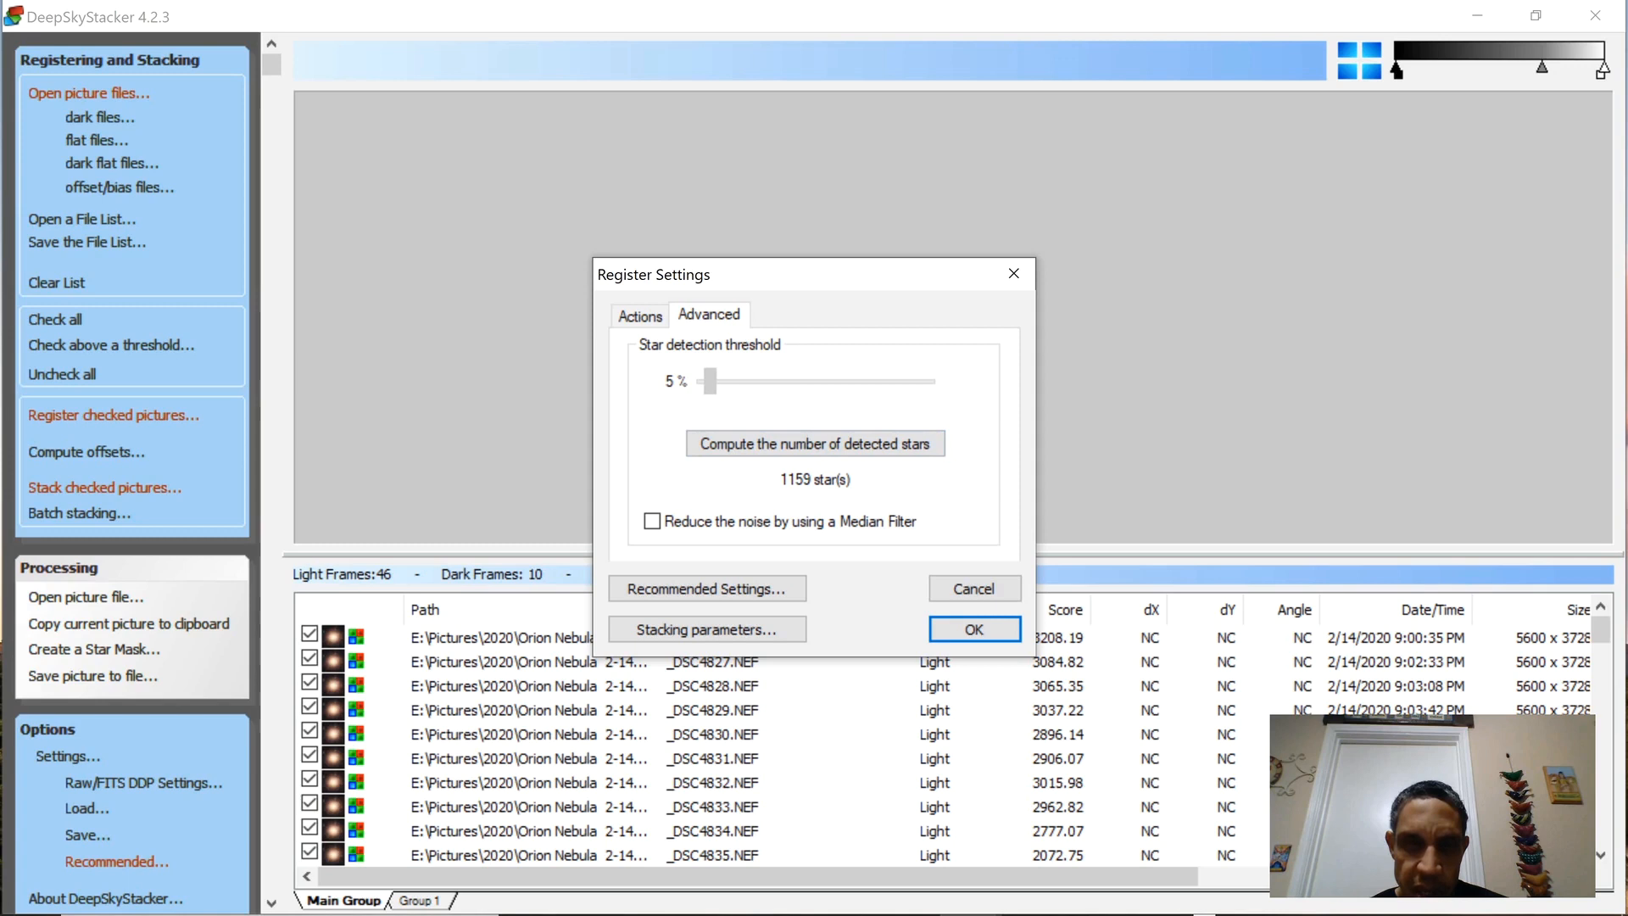
left_click_drag(709, 381, 721, 382)
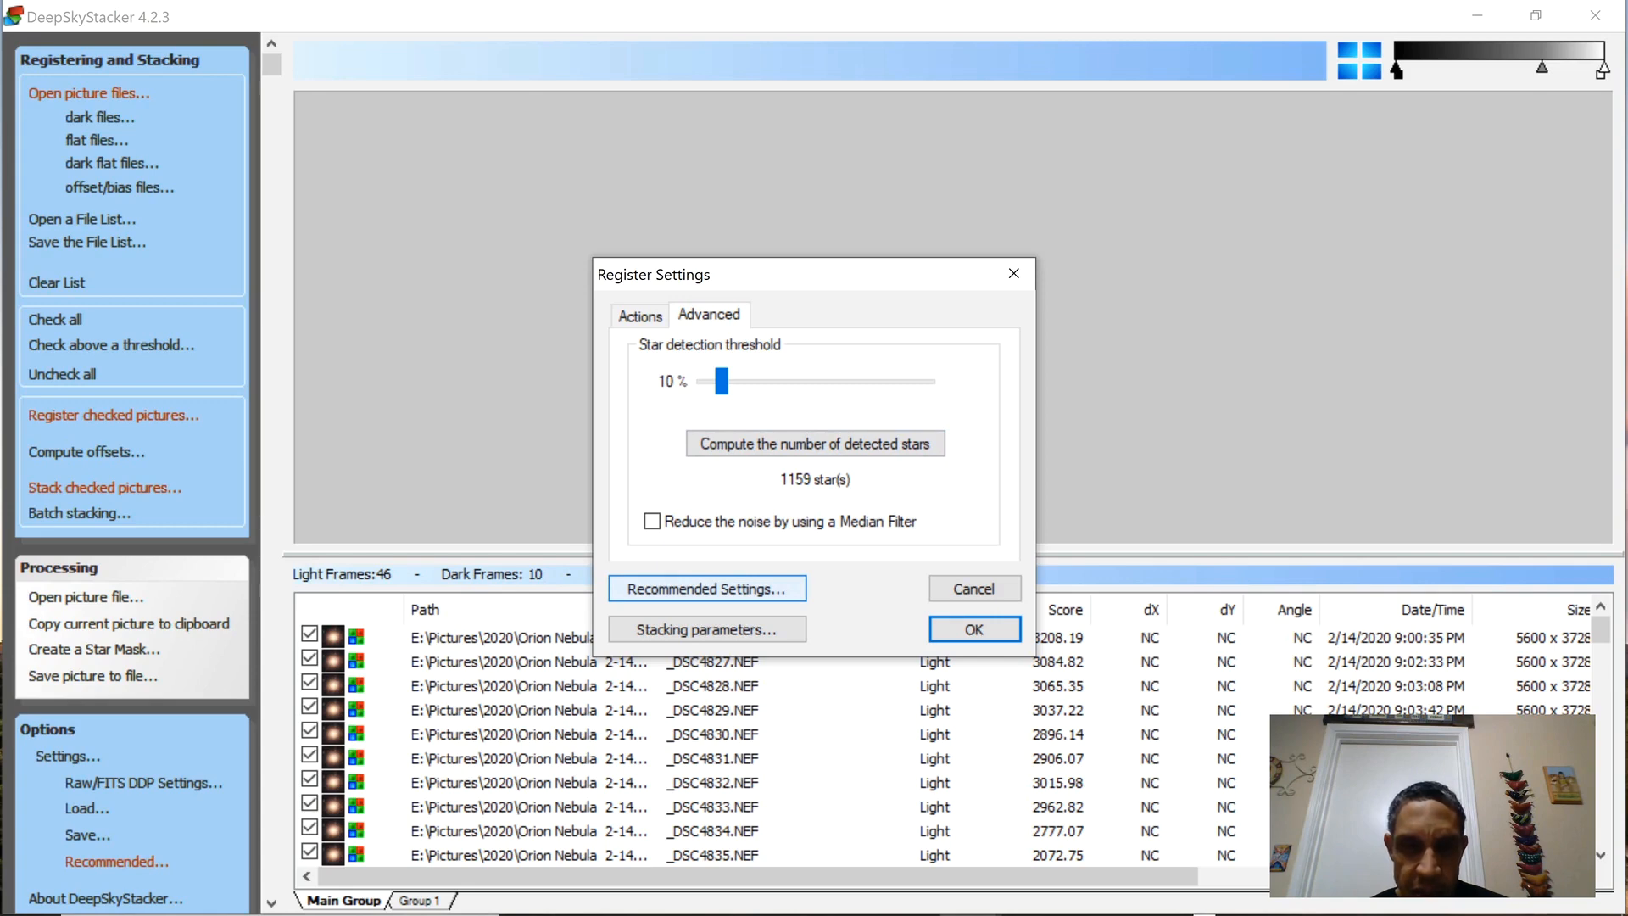
Review the recommended settings for debayering, calibration and the light, bias, dark and flat combination methods, and accept them.
left_click(707, 588)
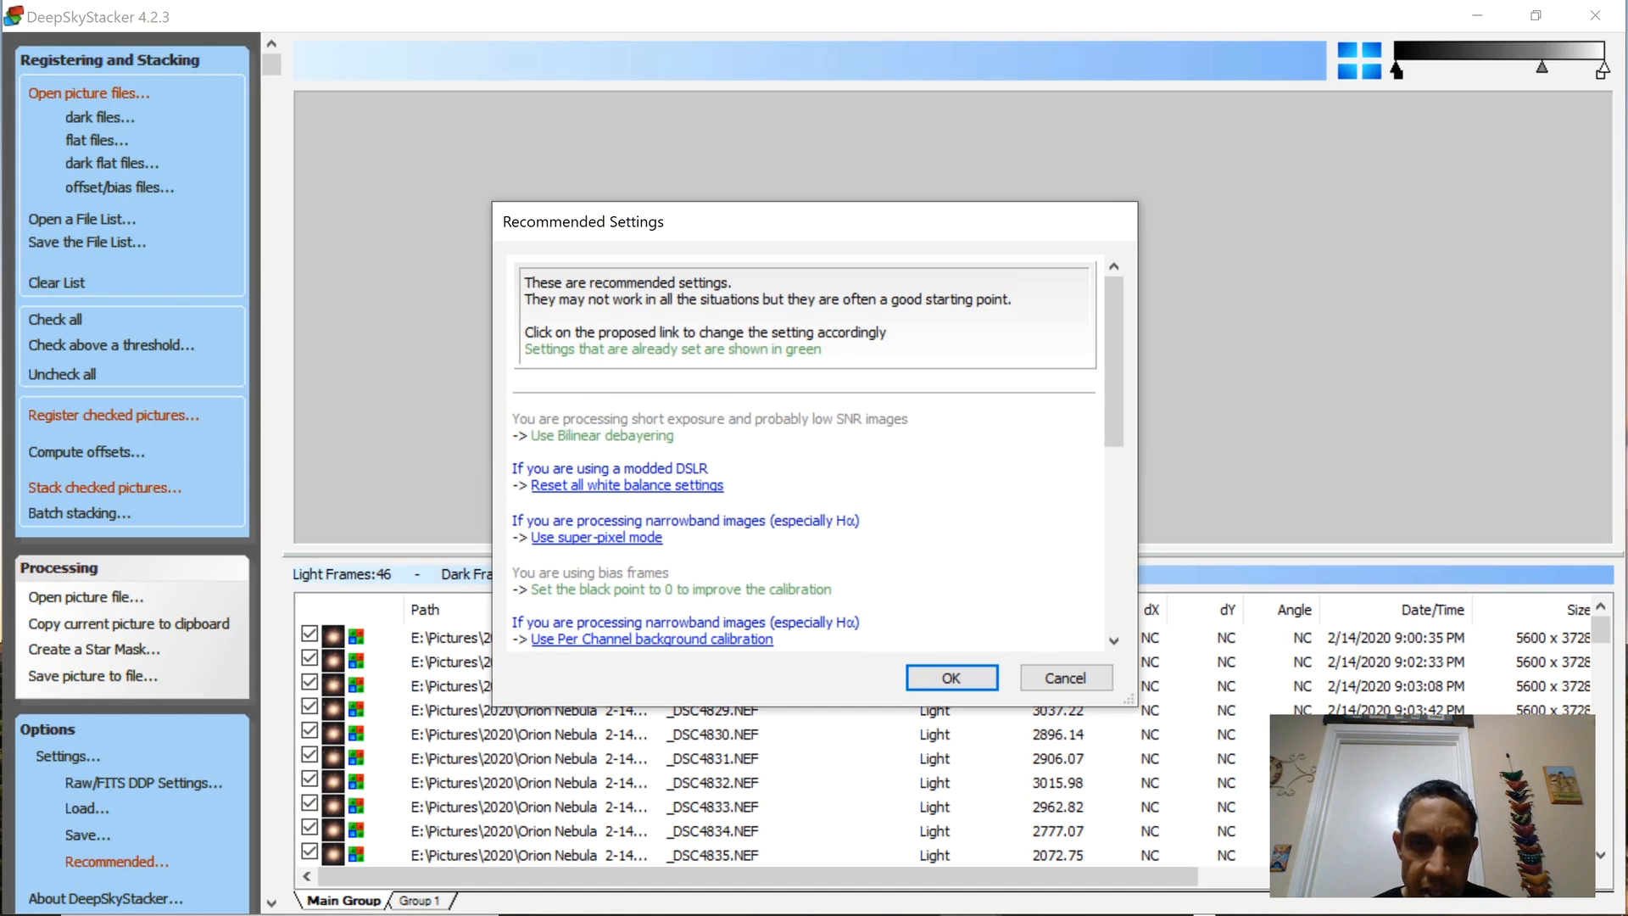
scroll(805, 458, "down", 3)
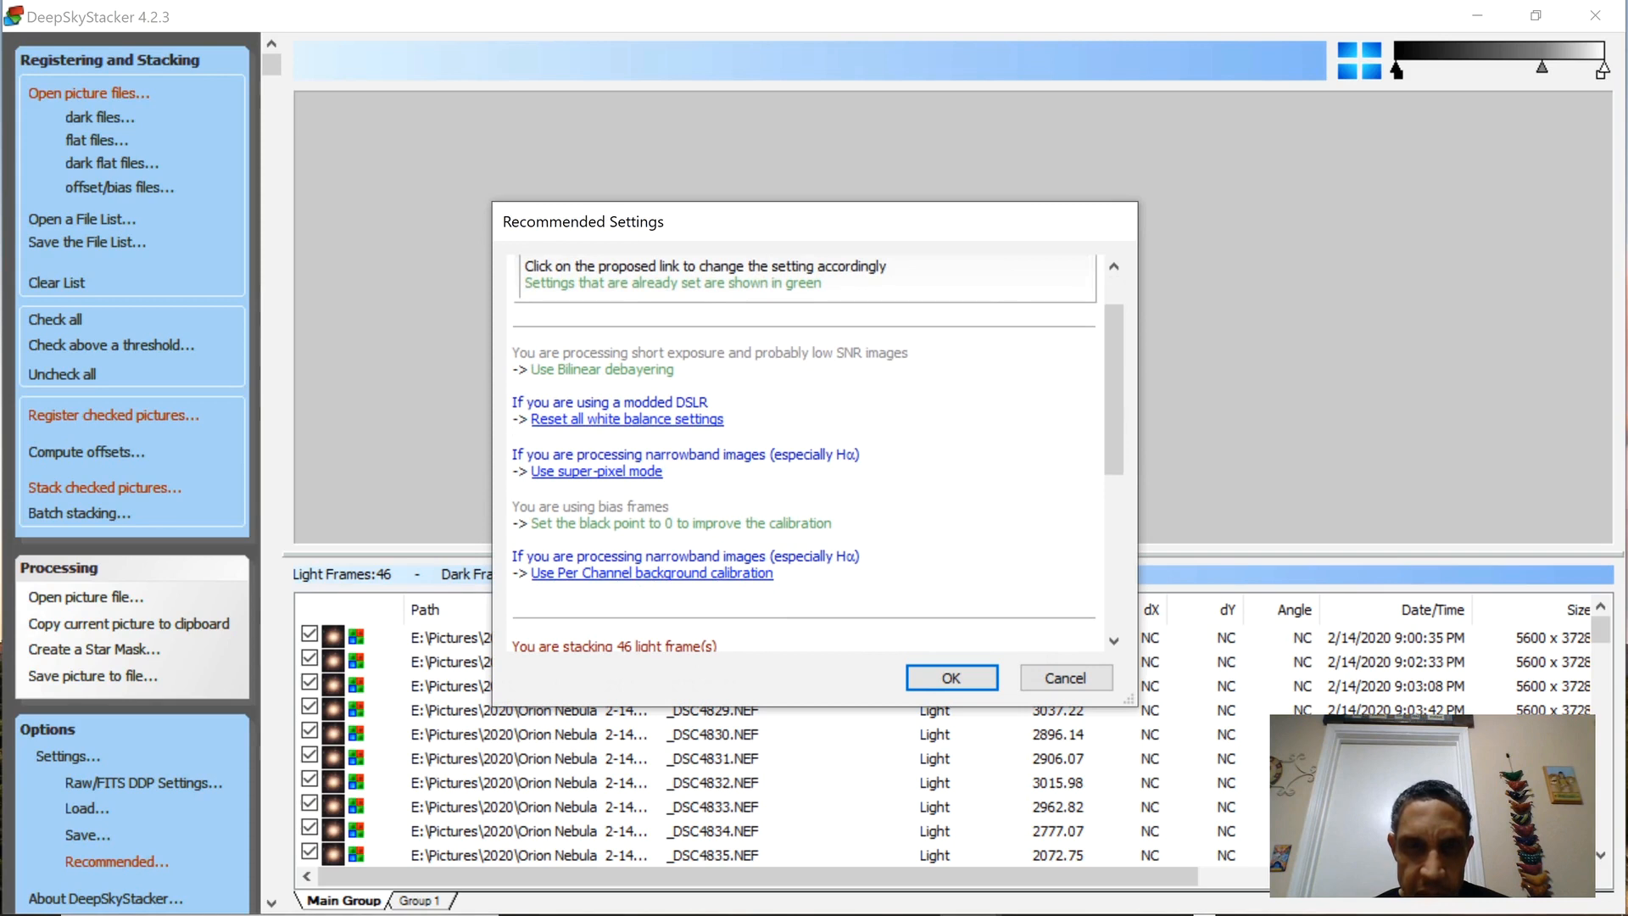
scroll(804, 449, "down", 1)
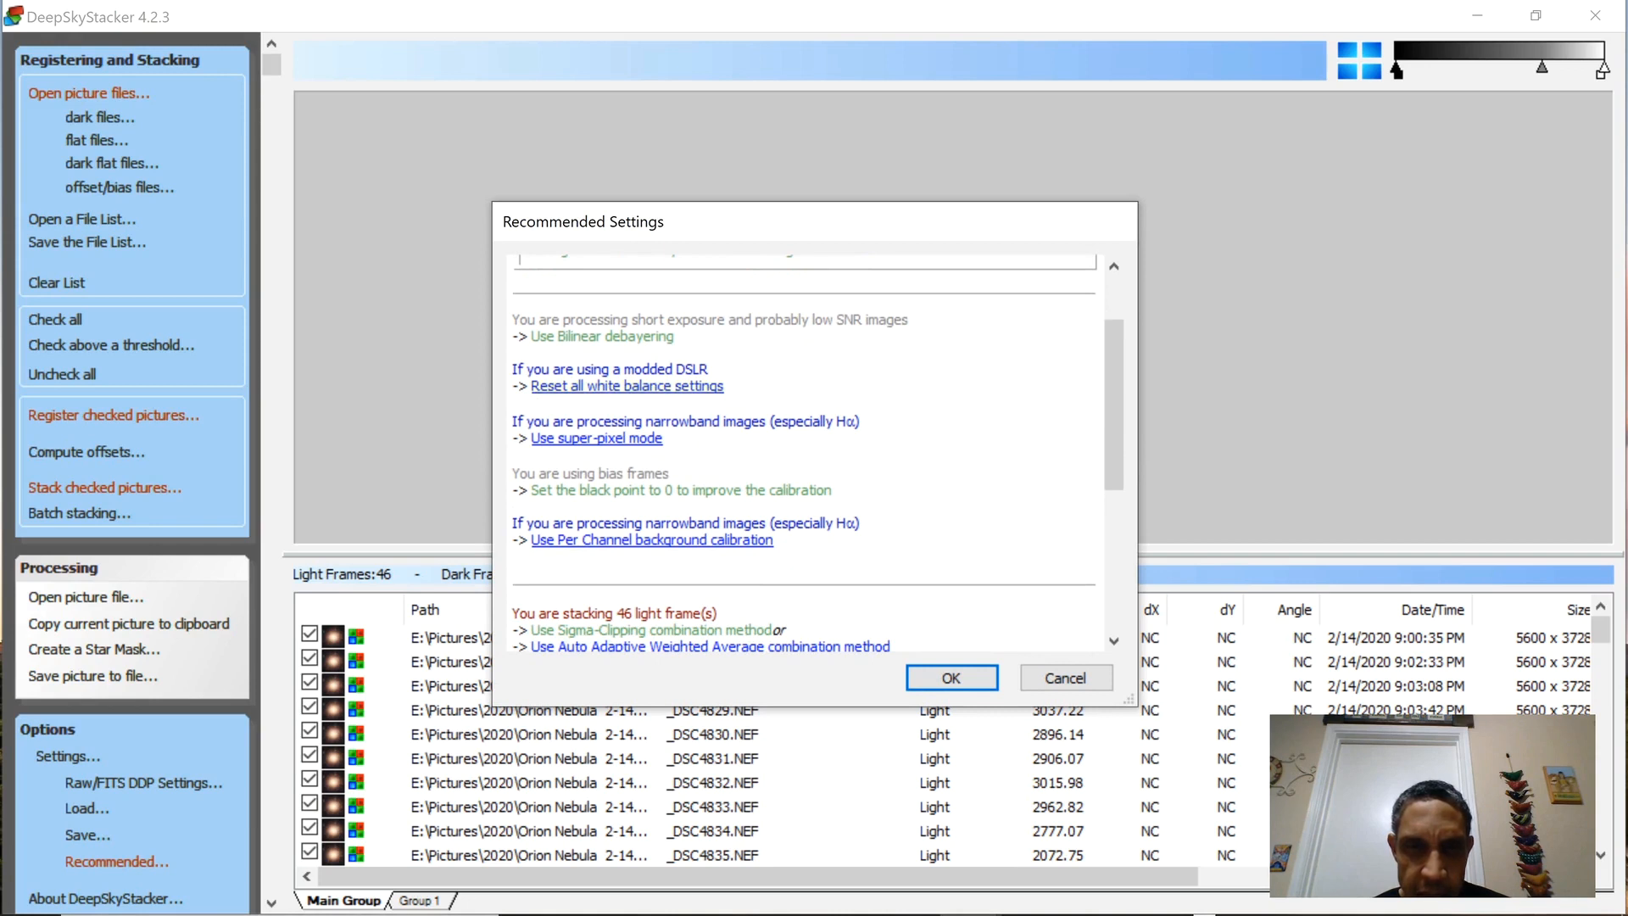
scroll(804, 449, "down", 2)
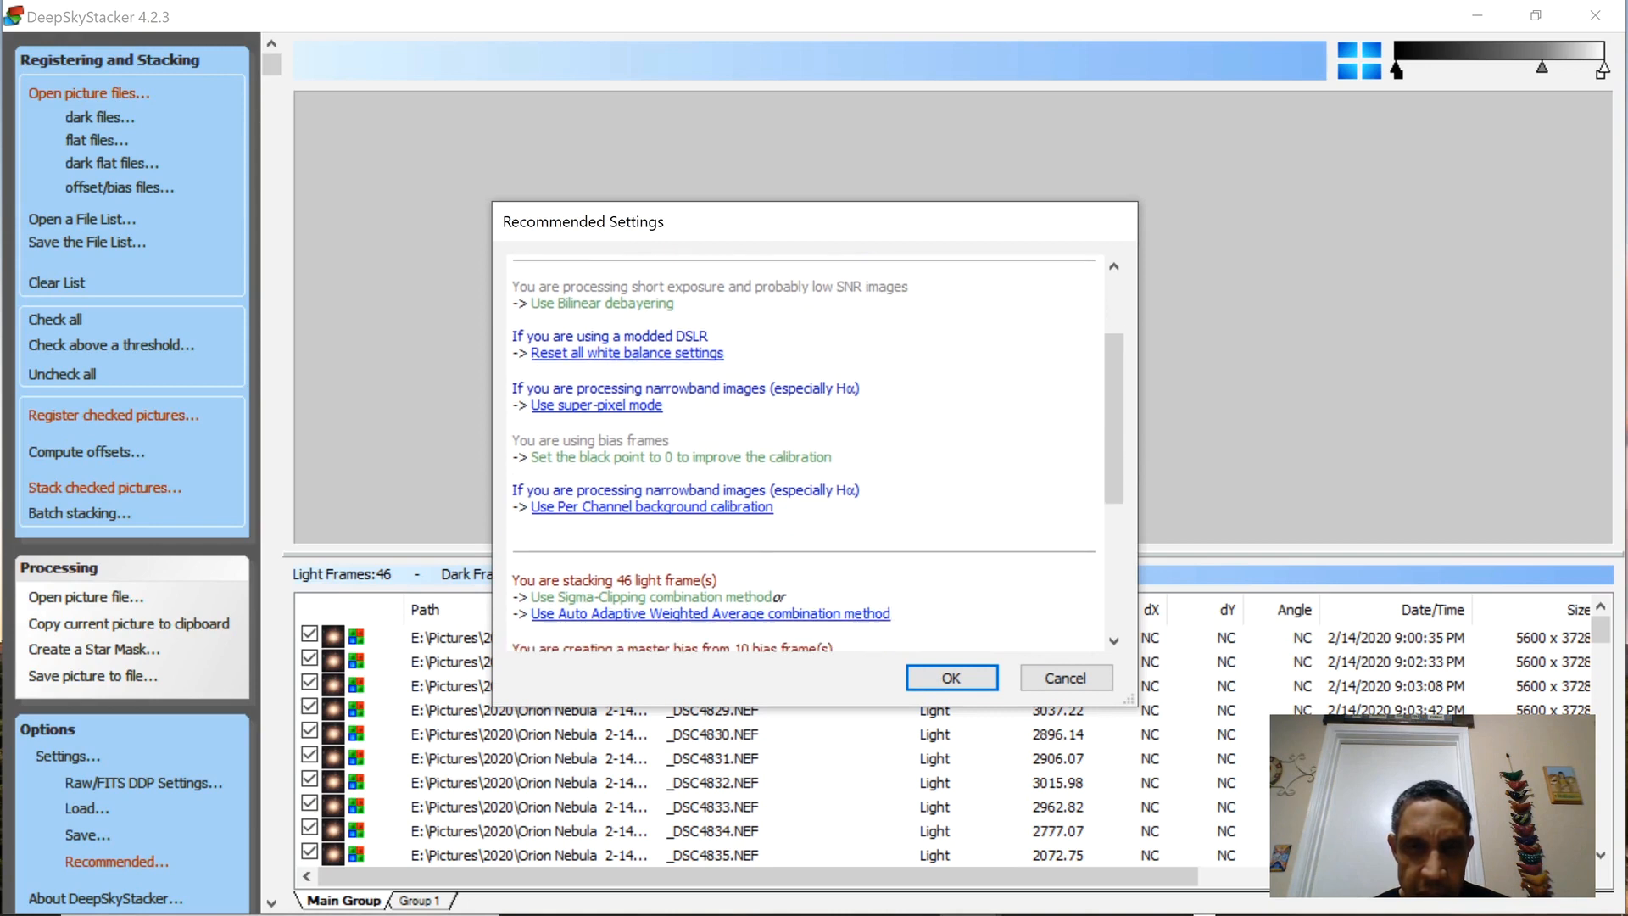
scroll(804, 450, "down", 4)
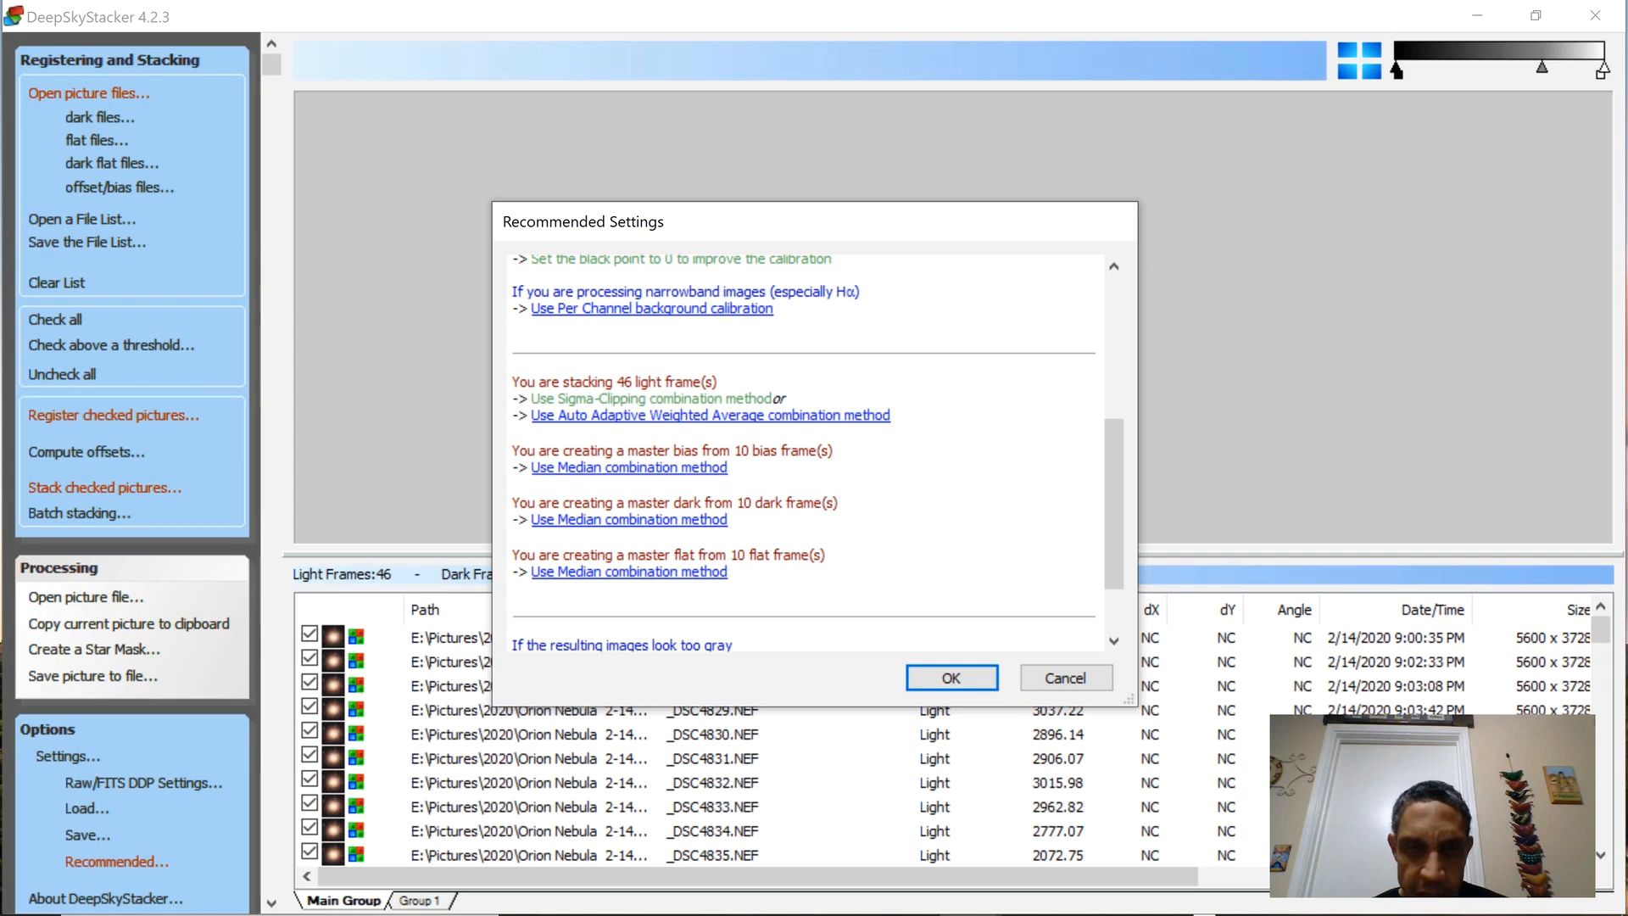
scroll(805, 453, "down", 1)
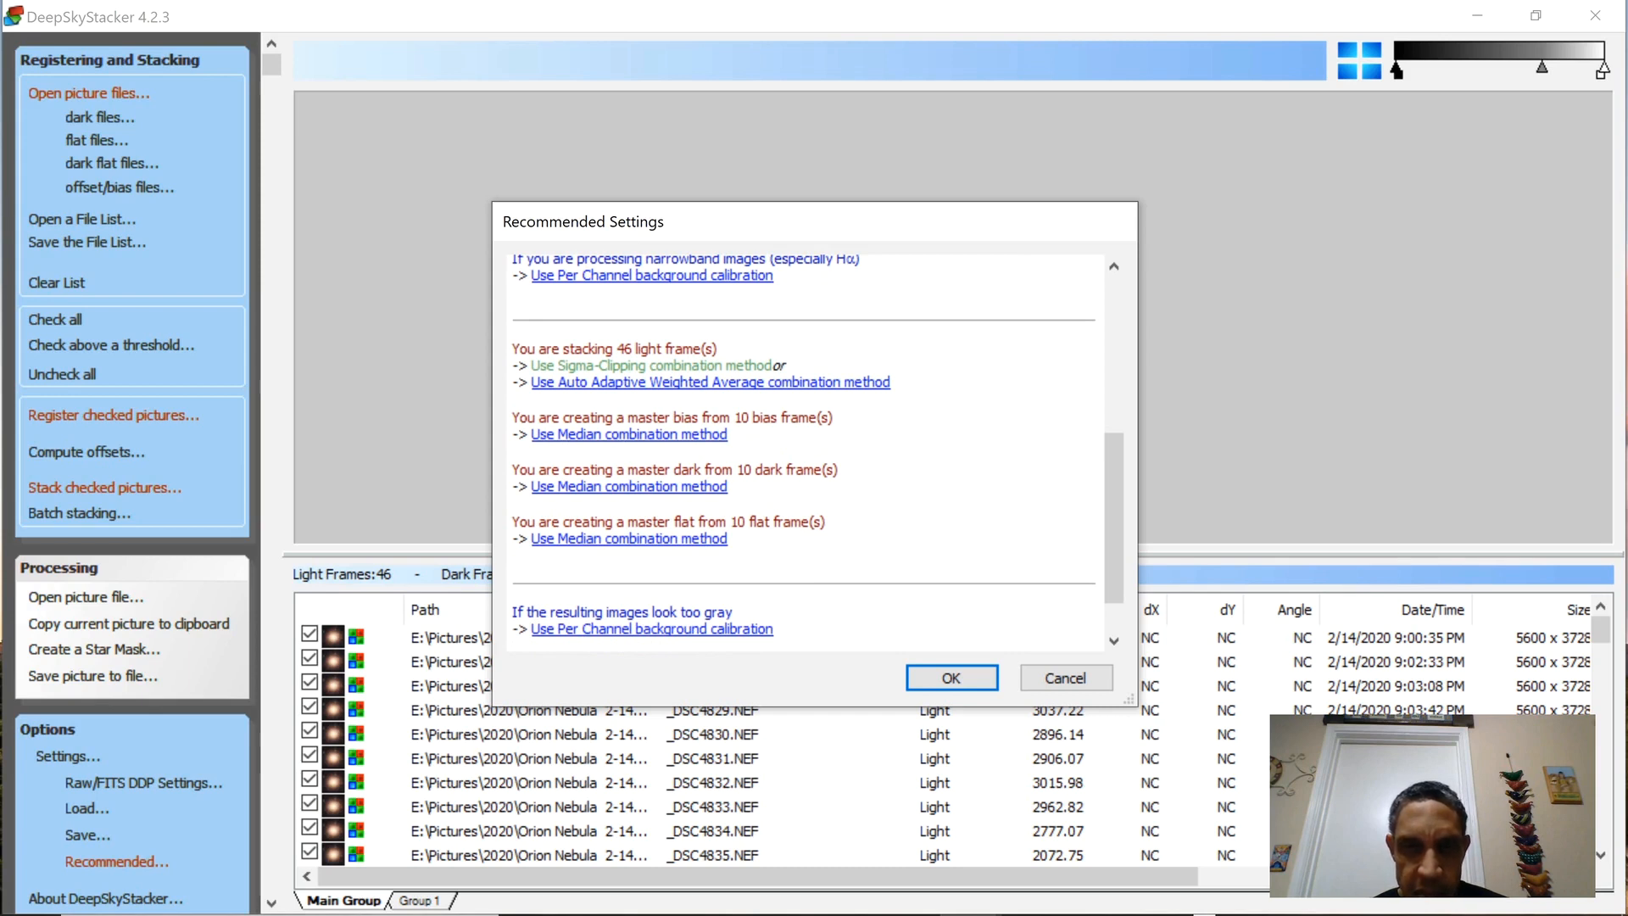
left_click(951, 678)
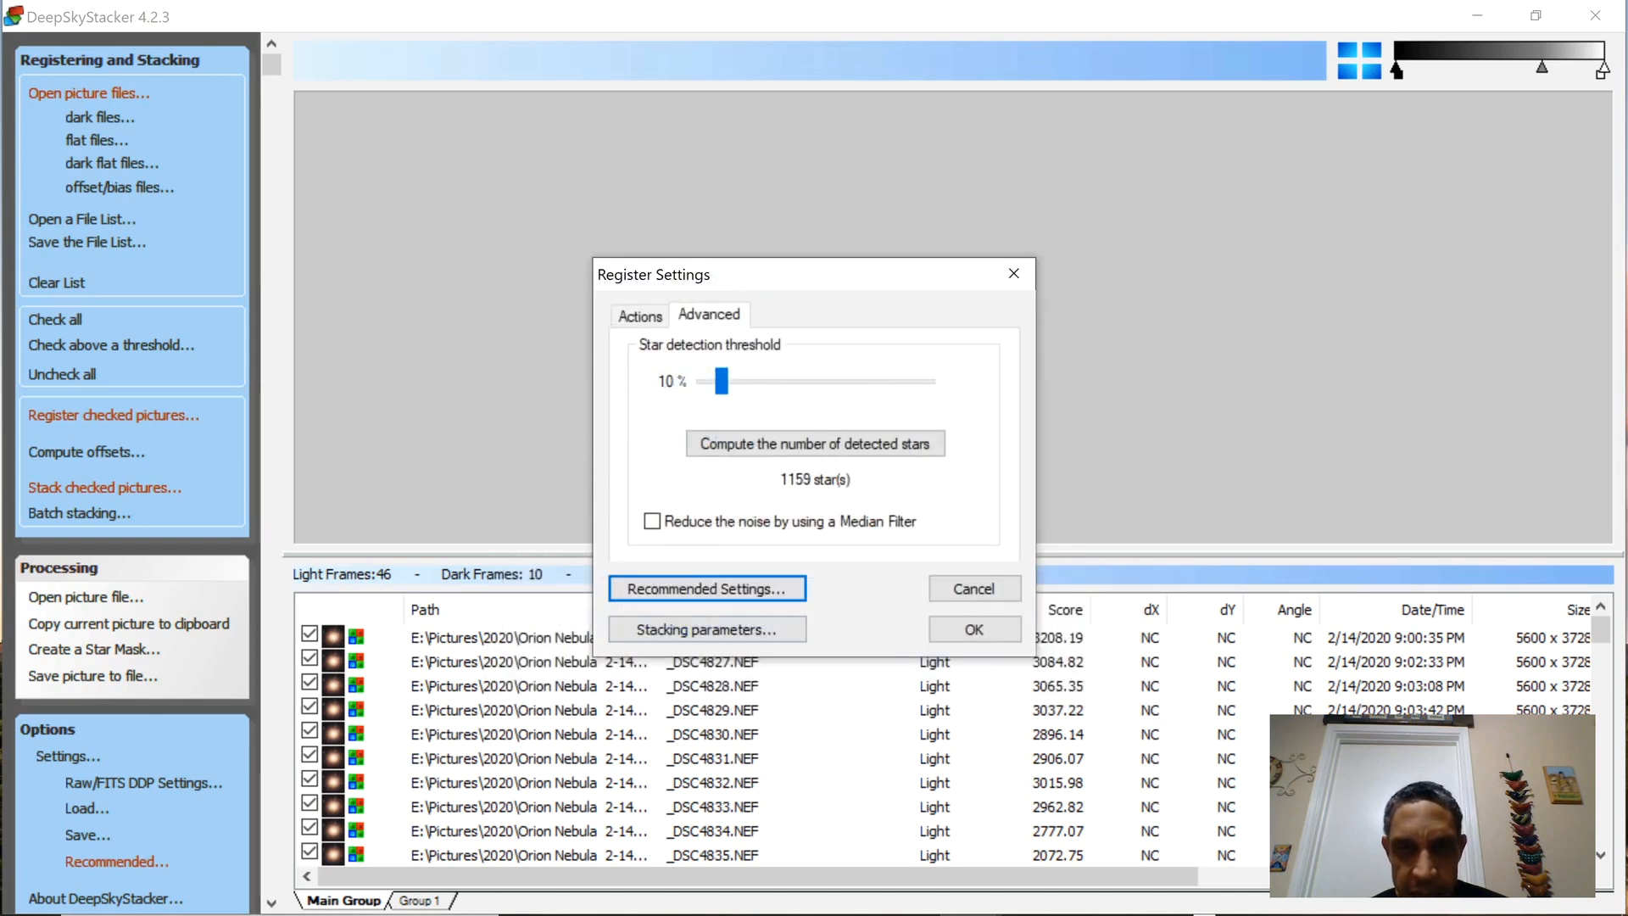
Accept the register settings, review the stacking steps for all frame types, and start registering and stacking the checked frames.
left_click(973, 629)
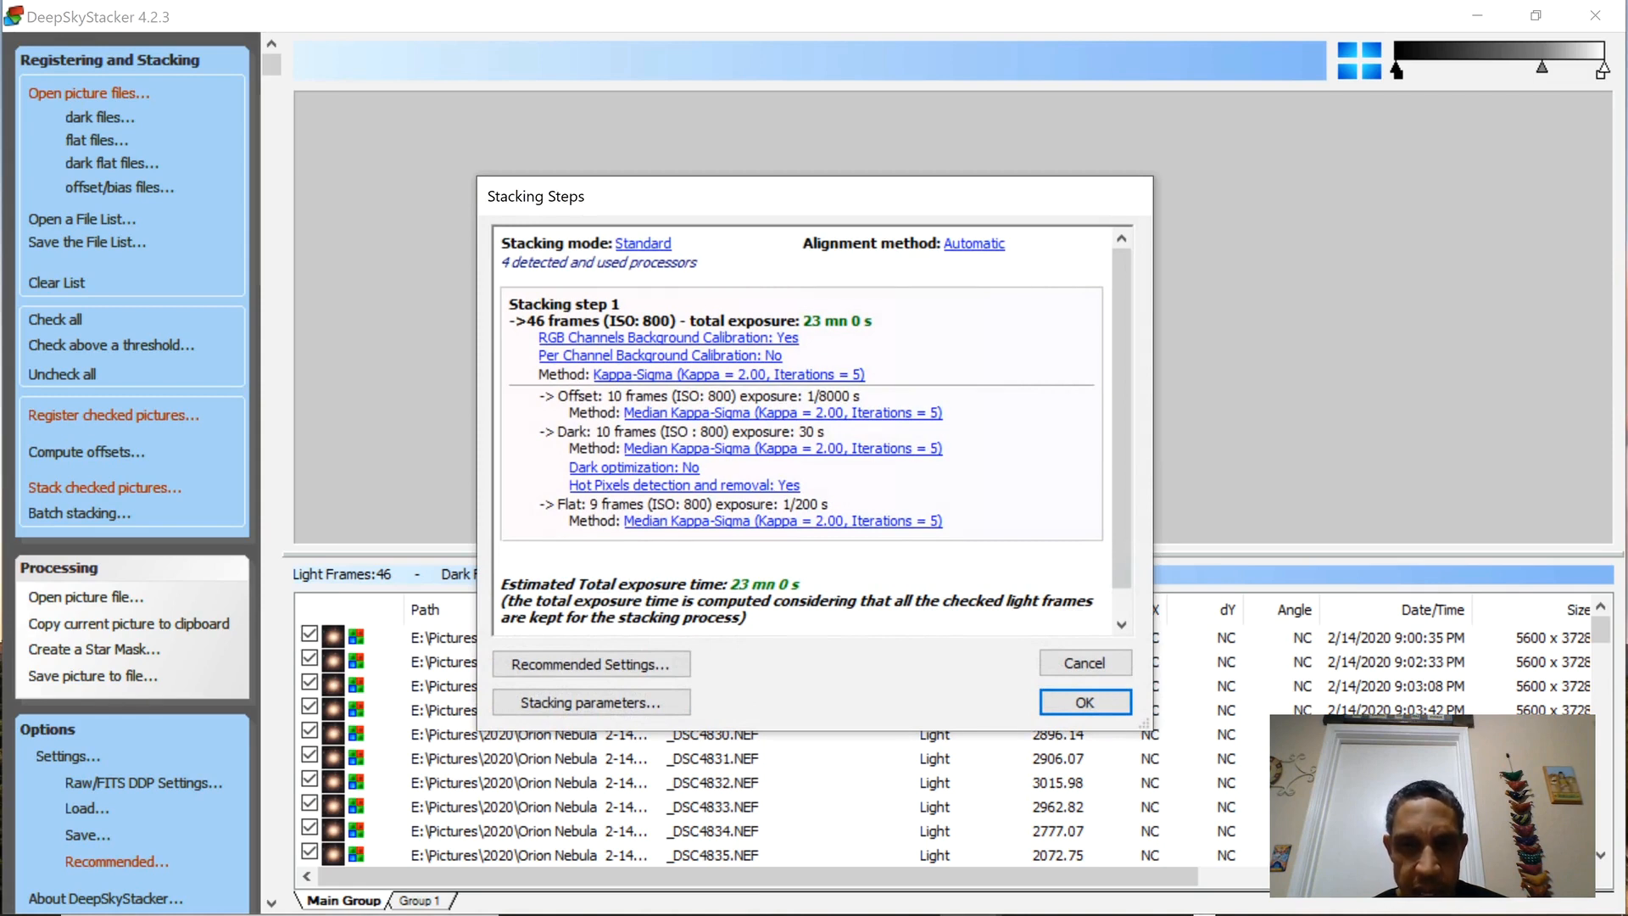
scroll(802, 430, "down", 1)
scroll(801, 429, "up", 1)
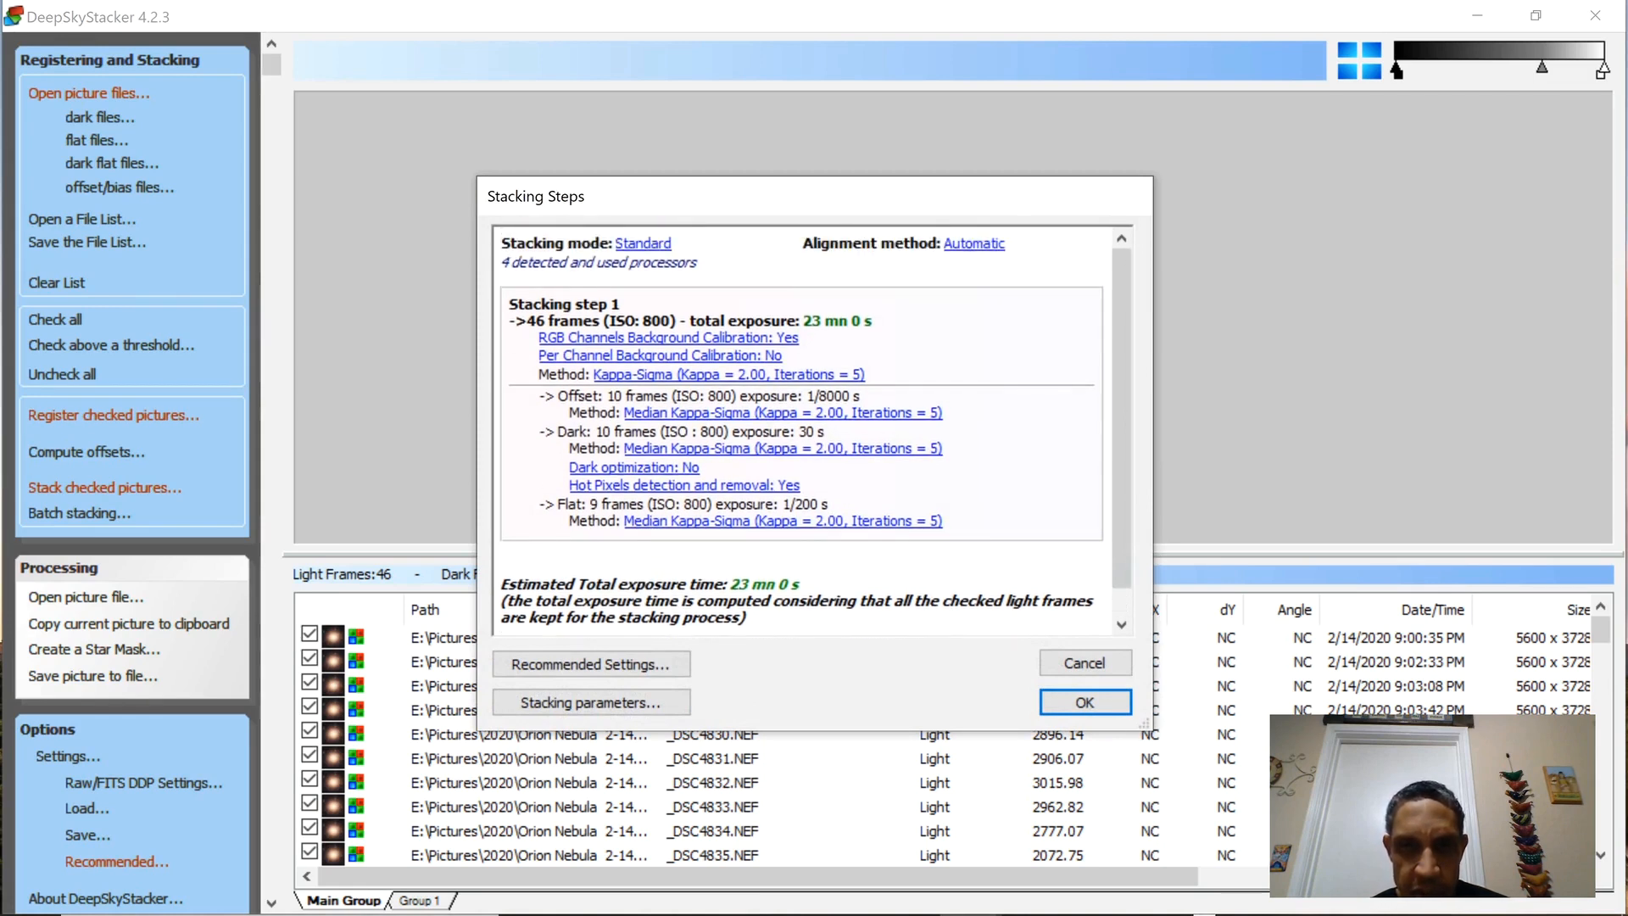
scroll(801, 429, "down", 1)
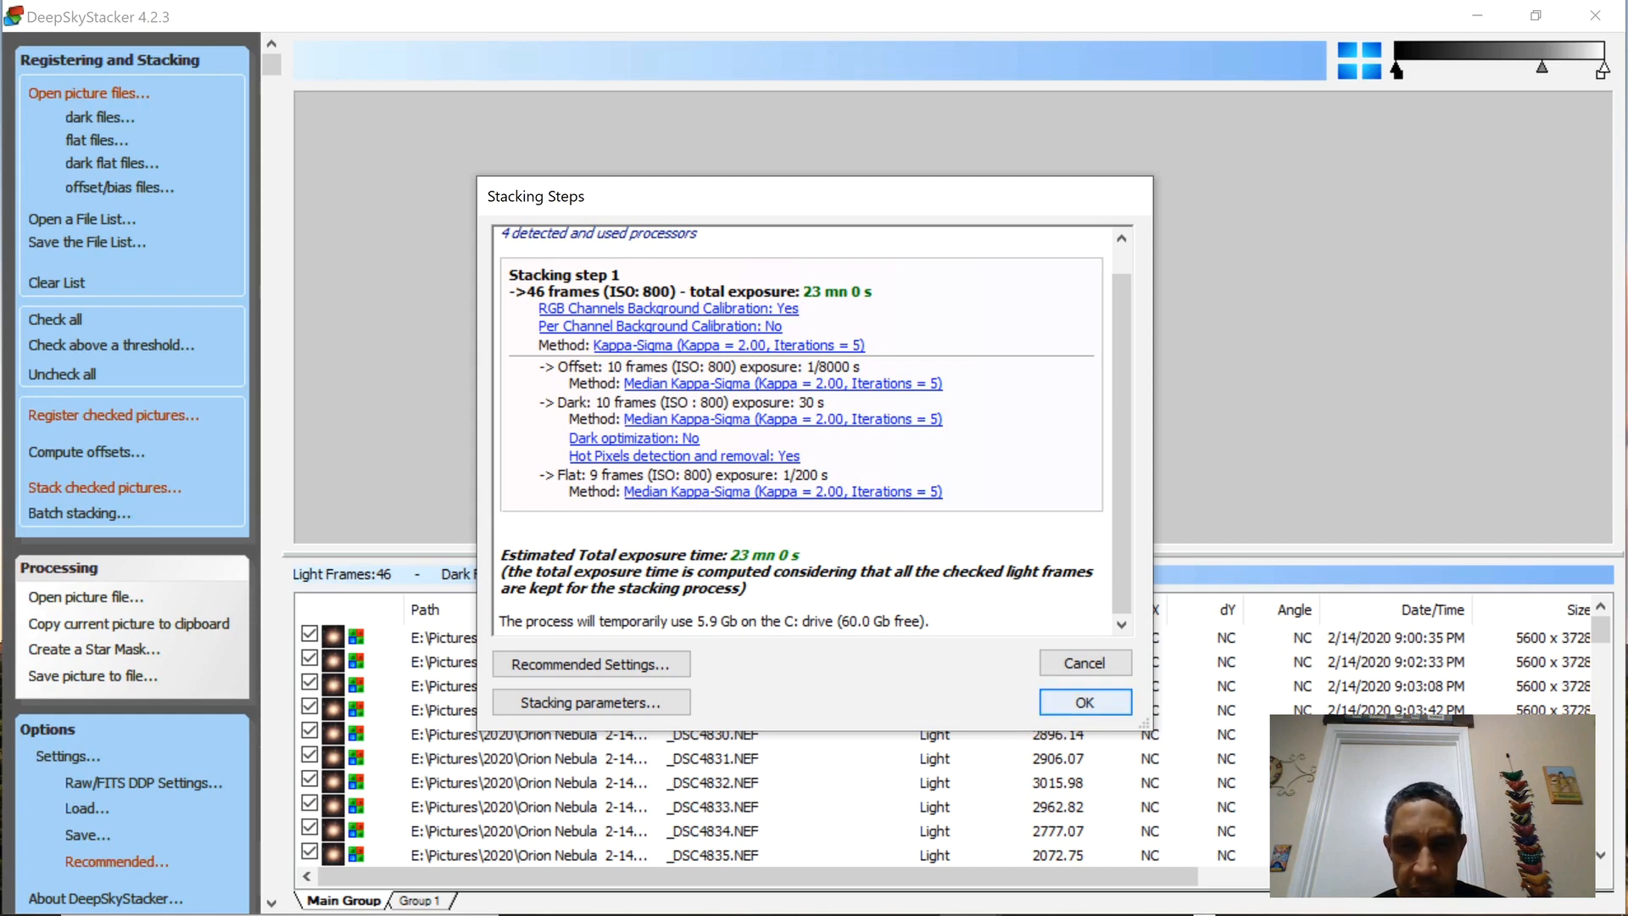
left_click(1085, 702)
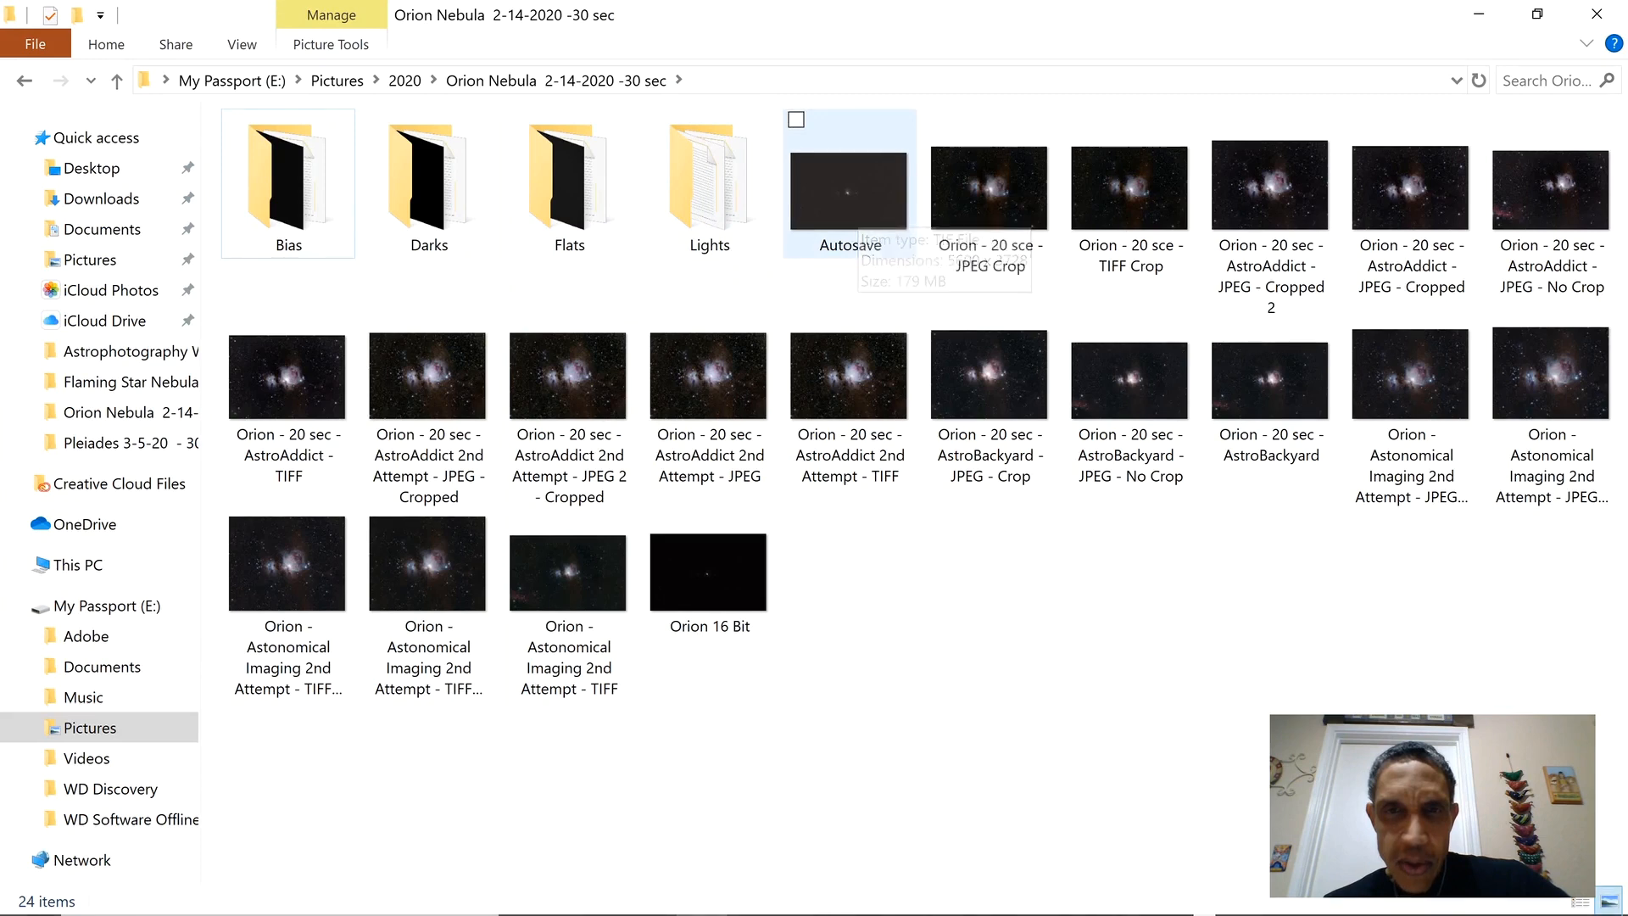
View the stacked Autosave image from the Orion Nebula folder, and close the viewer and get the folder window out of the way.
double_click(856, 204)
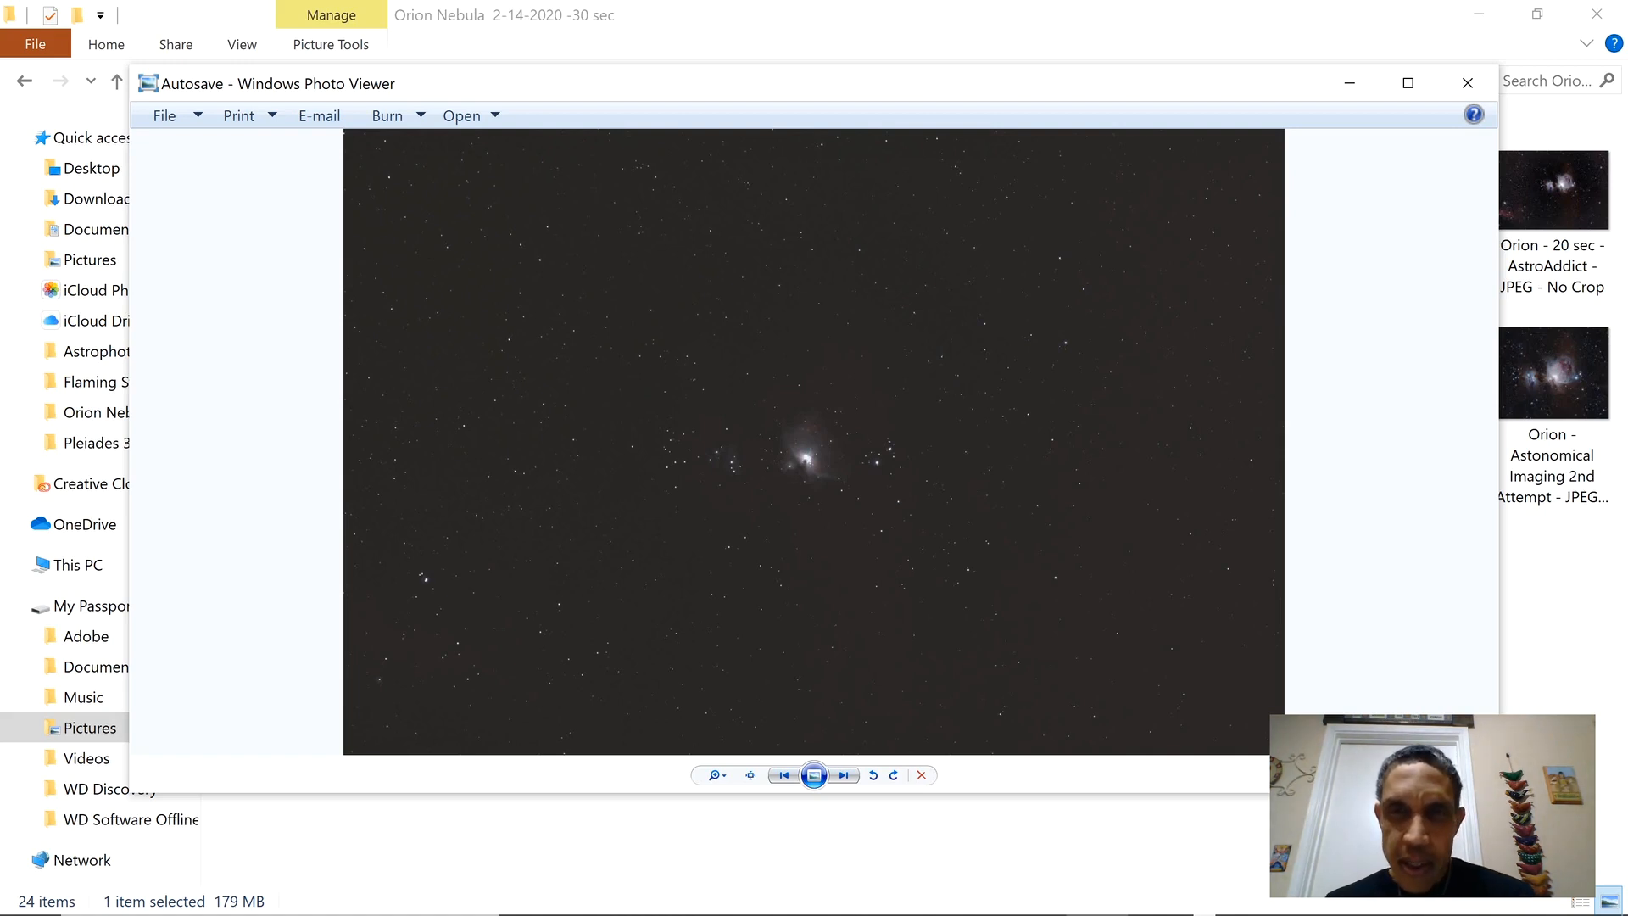
left_click(1467, 82)
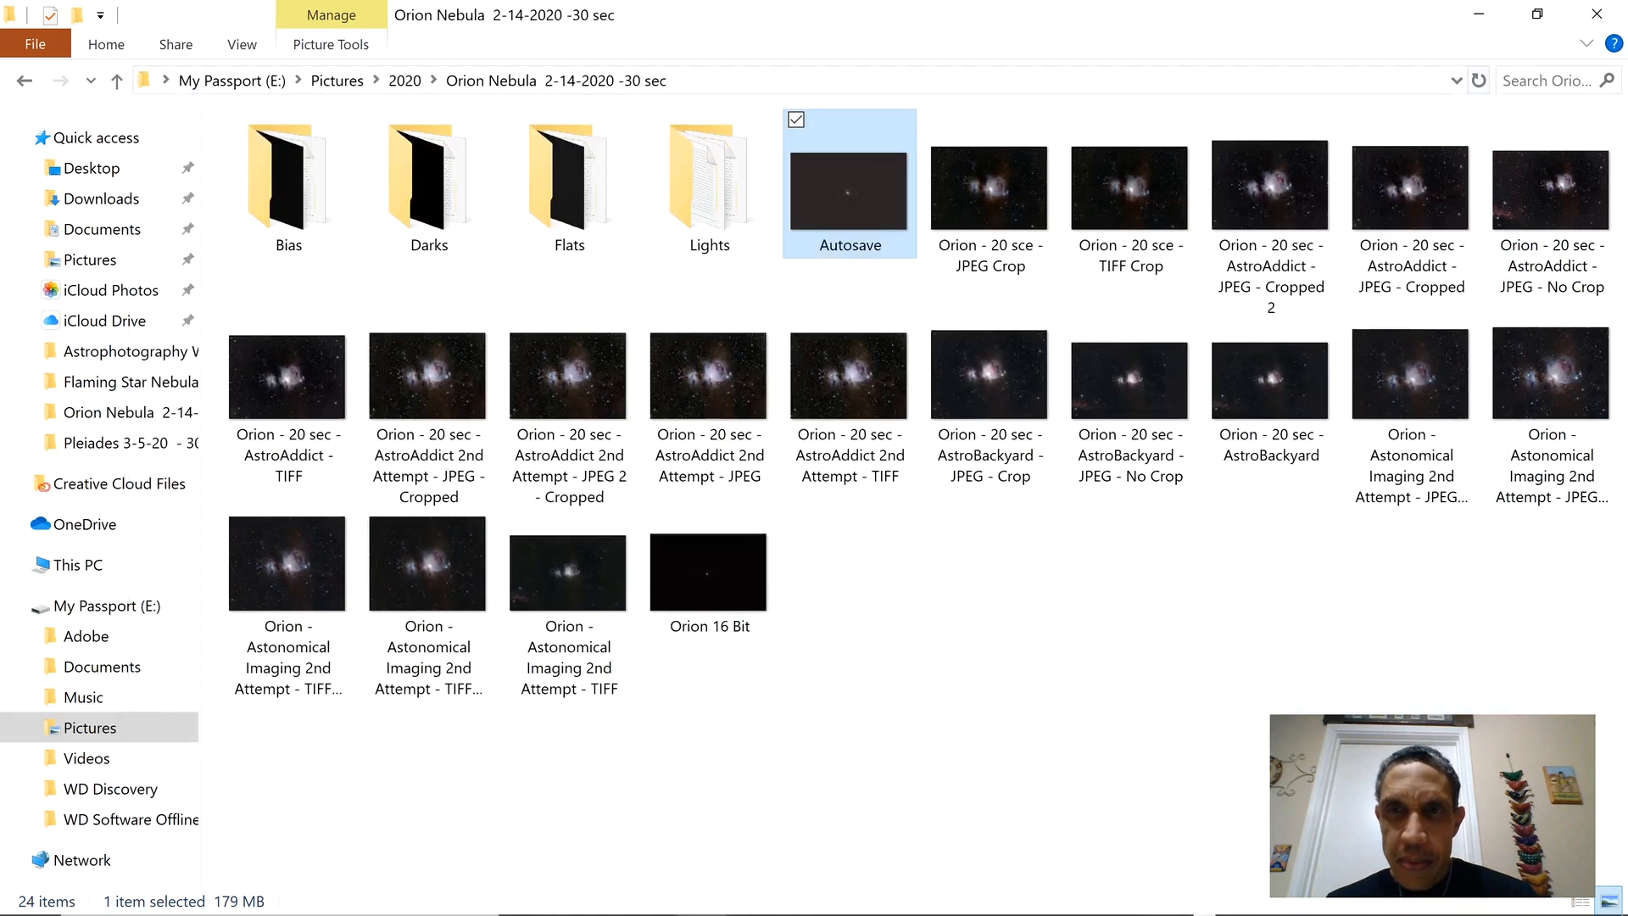
left_click(1479, 13)
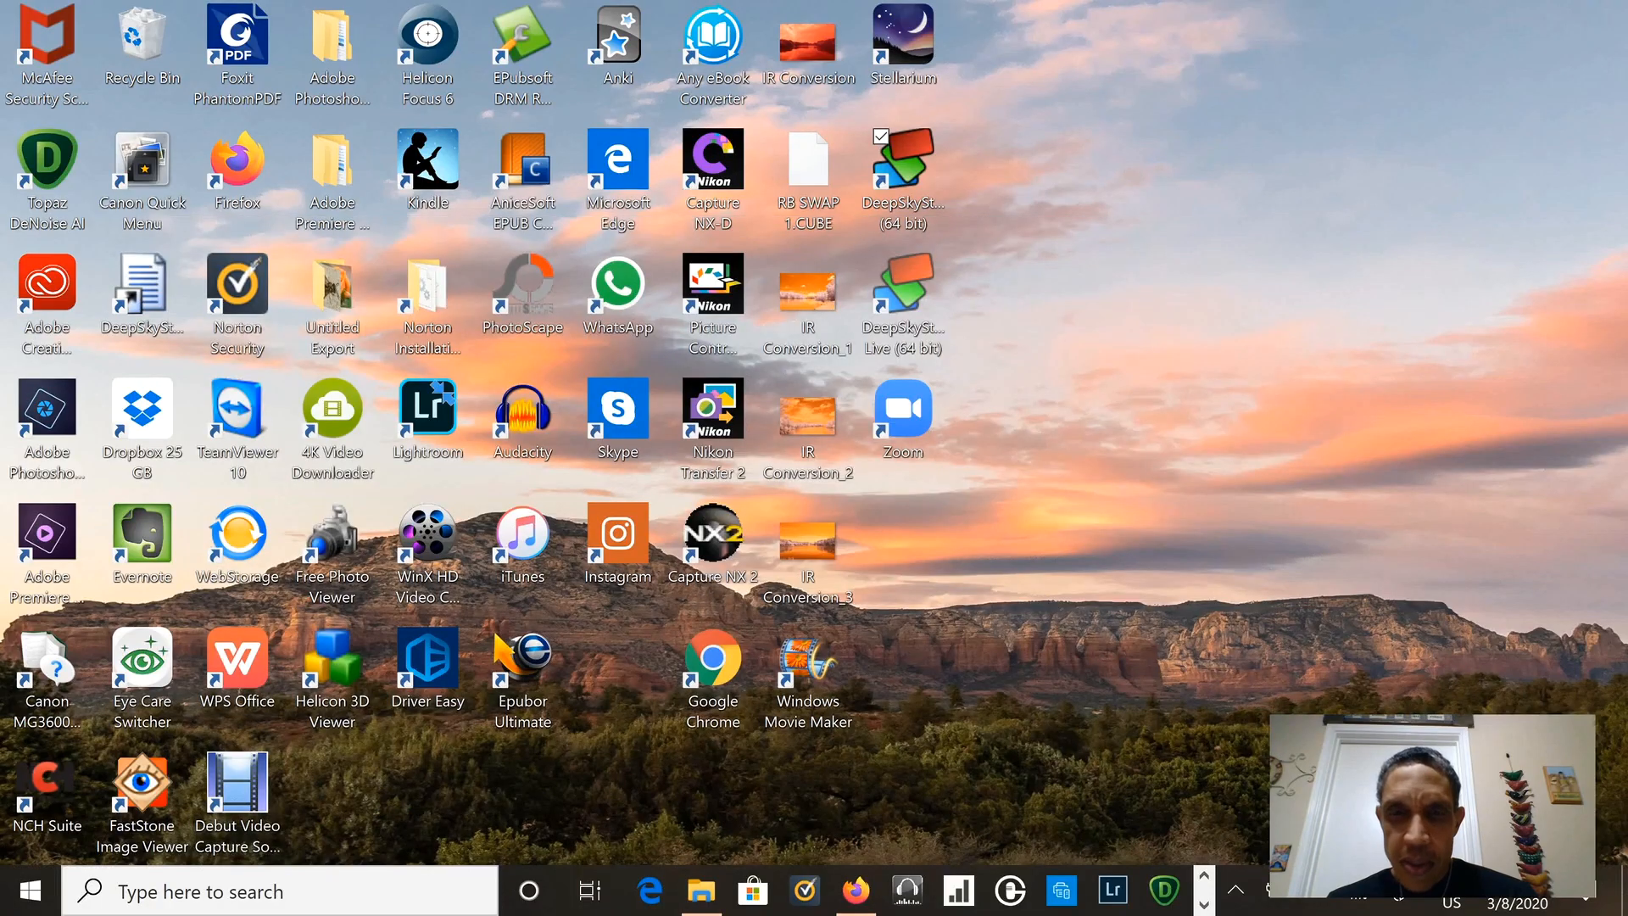
Switch to Photoshop and open Autosave from the Orion Nebula folder, accepting the Camera Raw settings without adjustments.
left_click(1204, 905)
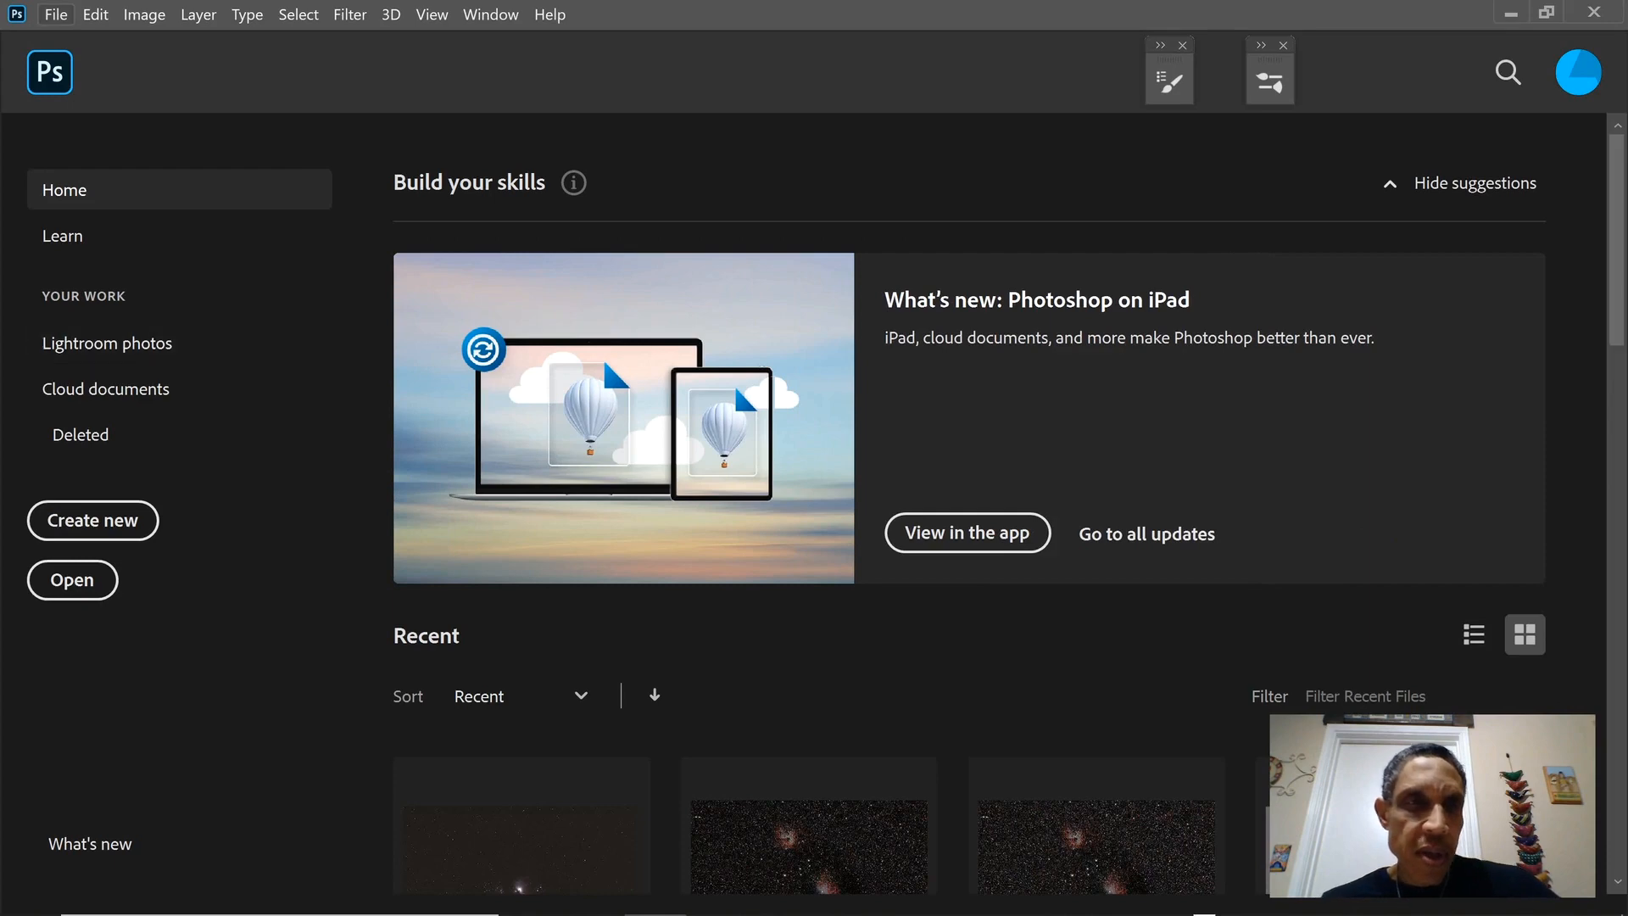
left_click(56, 15)
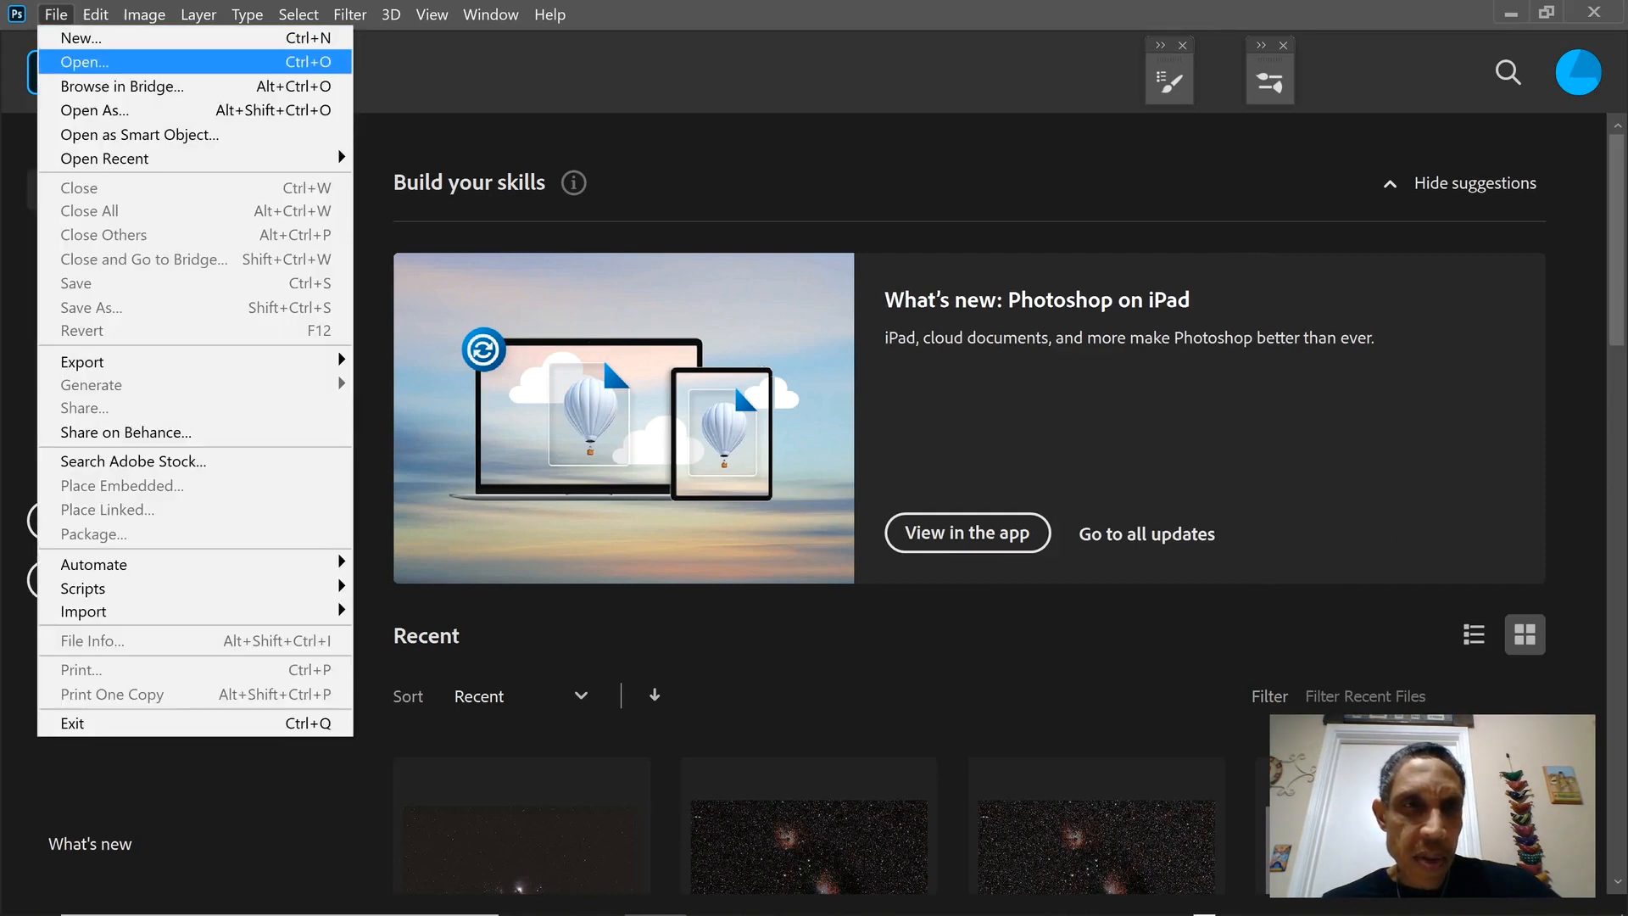
left_click(82, 62)
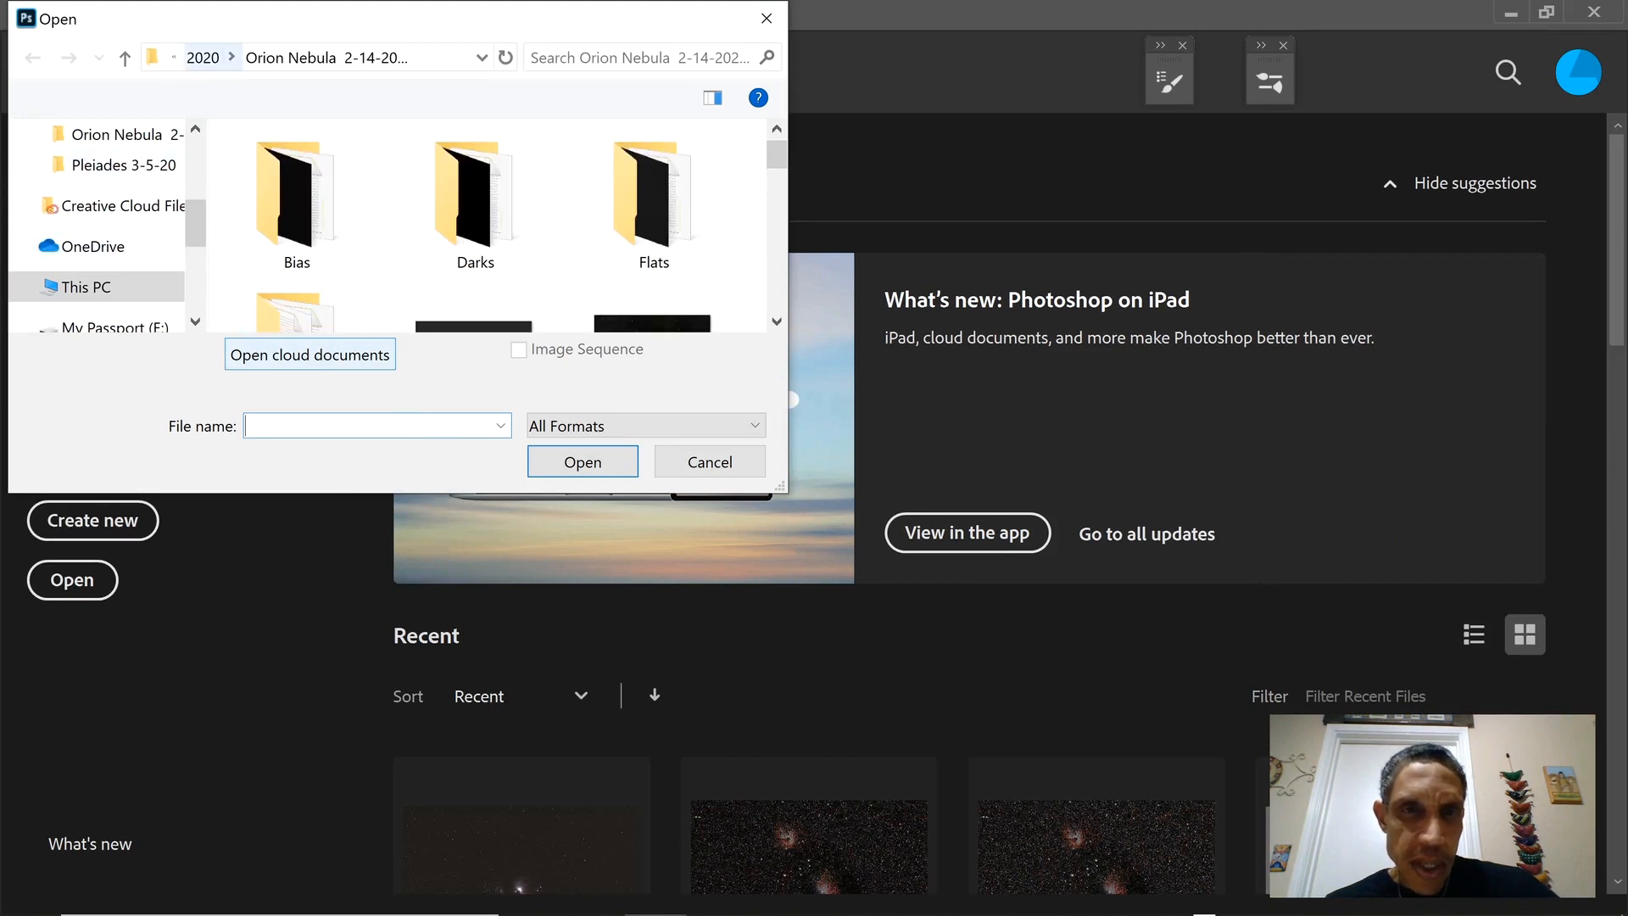
scroll(475, 237, "down", 1)
left_click(475, 241)
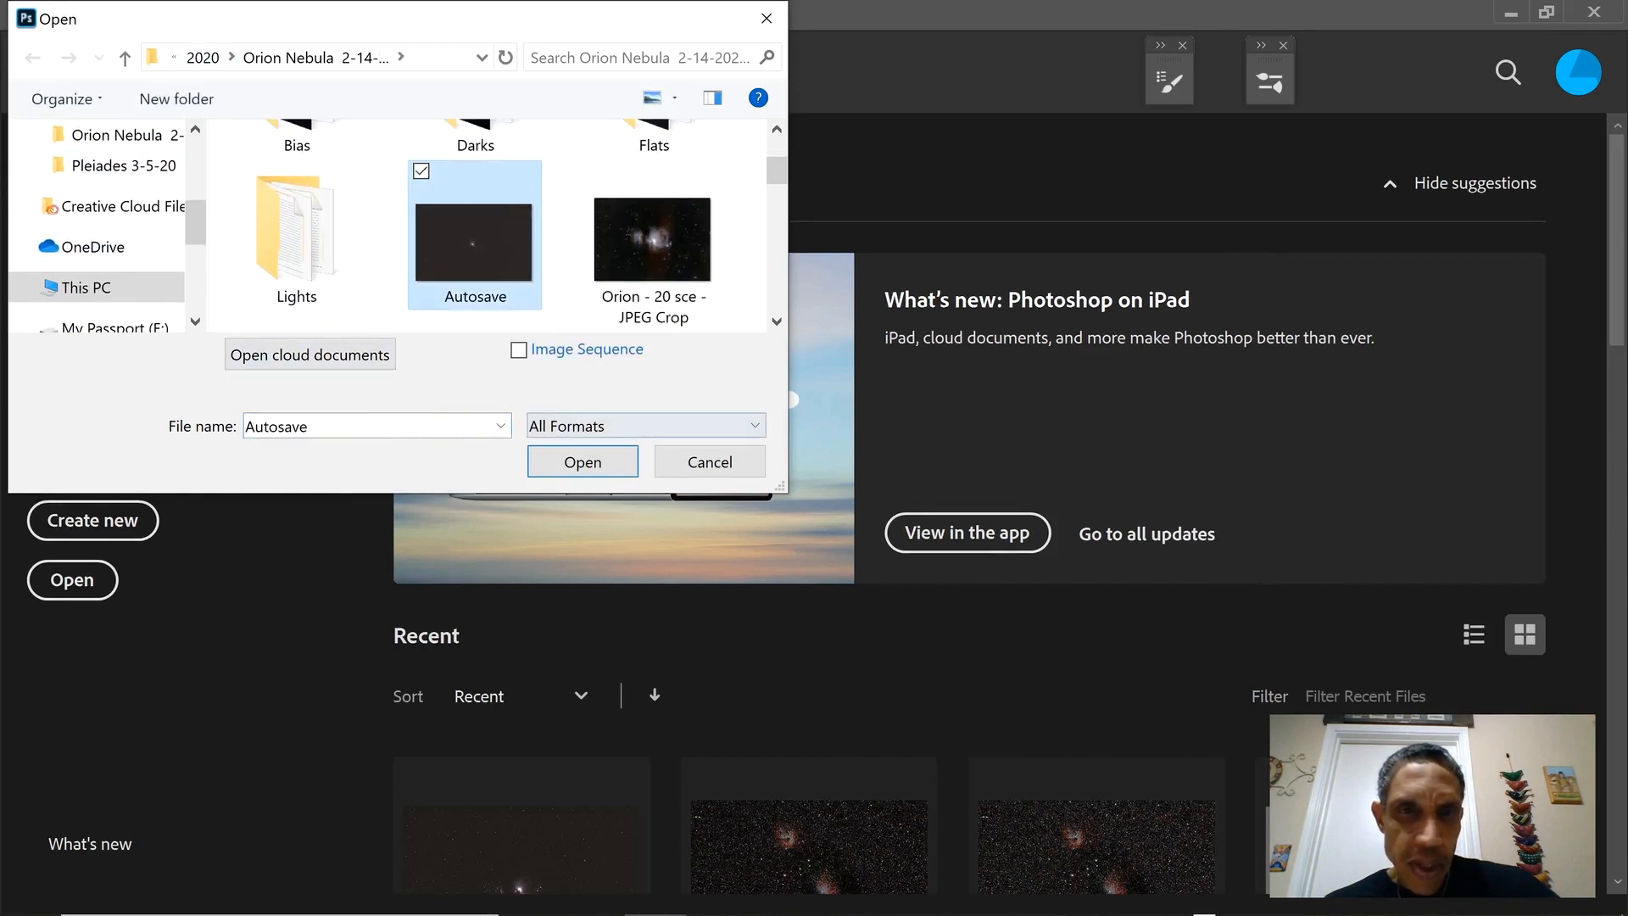
left_click(582, 462)
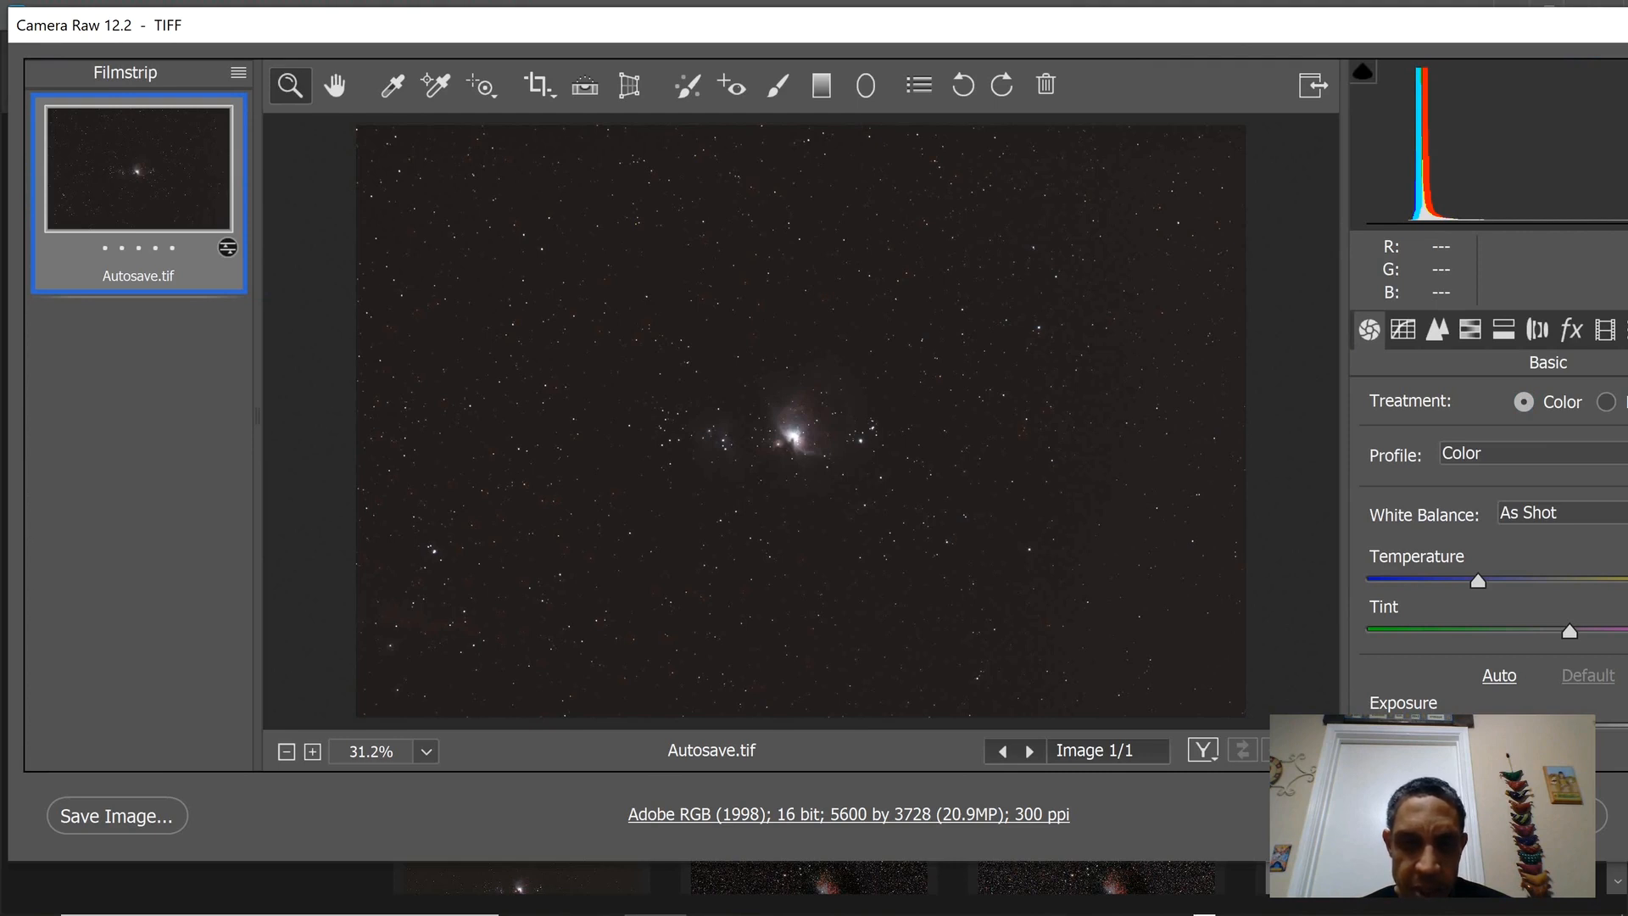
left_click(1426, 816)
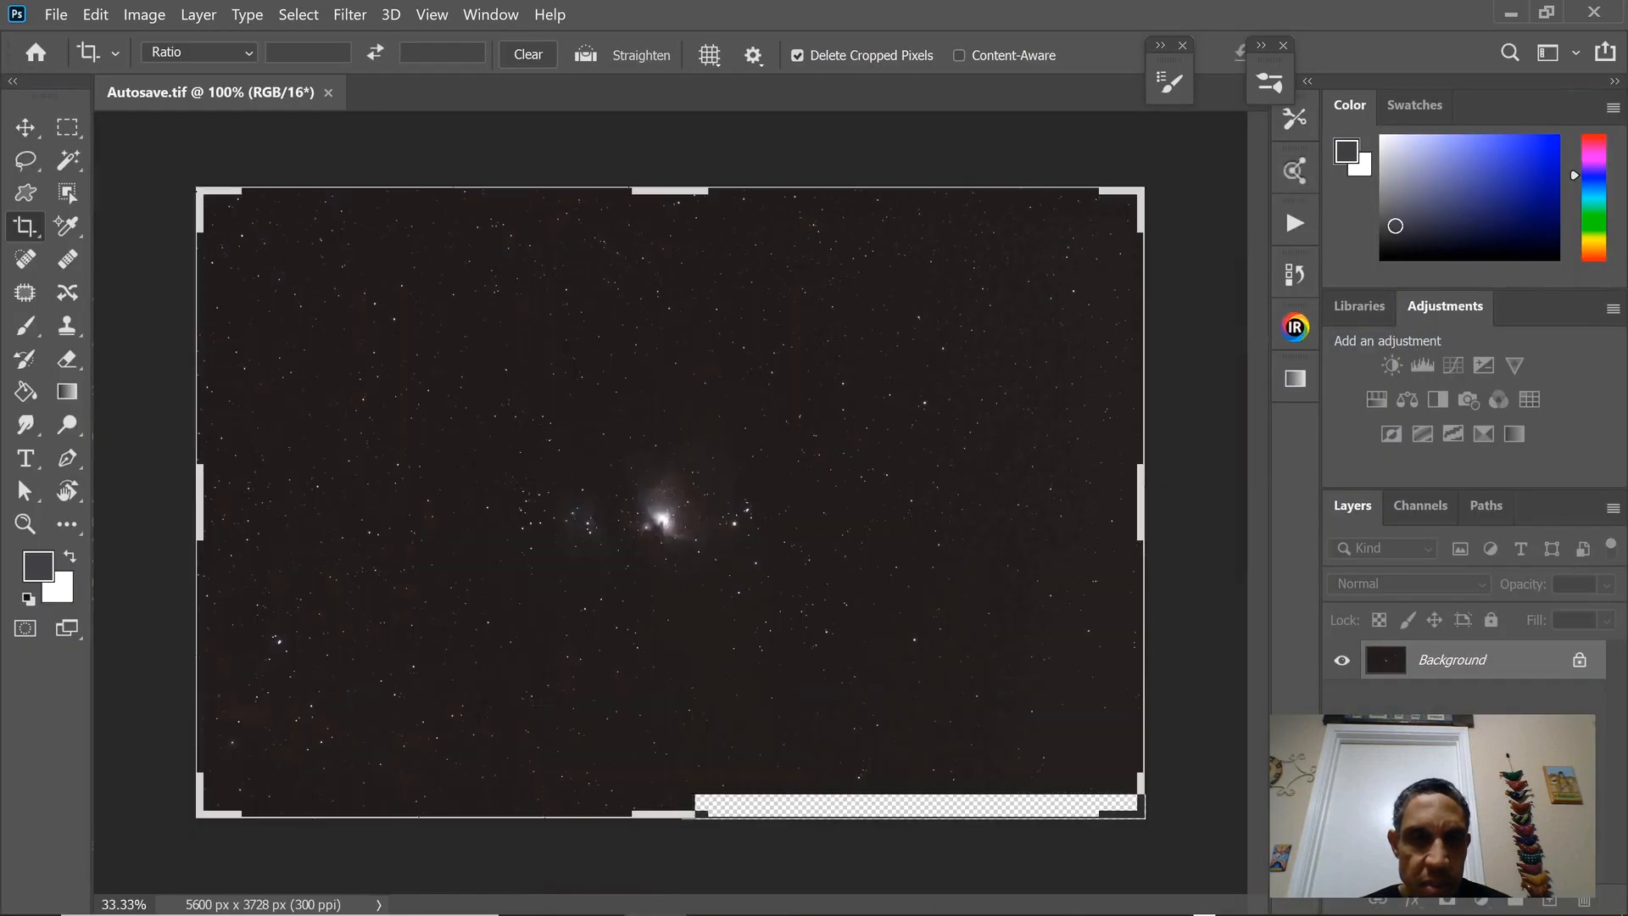
Leave the Crop tool and choose 16 Bits/Channel as the image mode.
key("v")
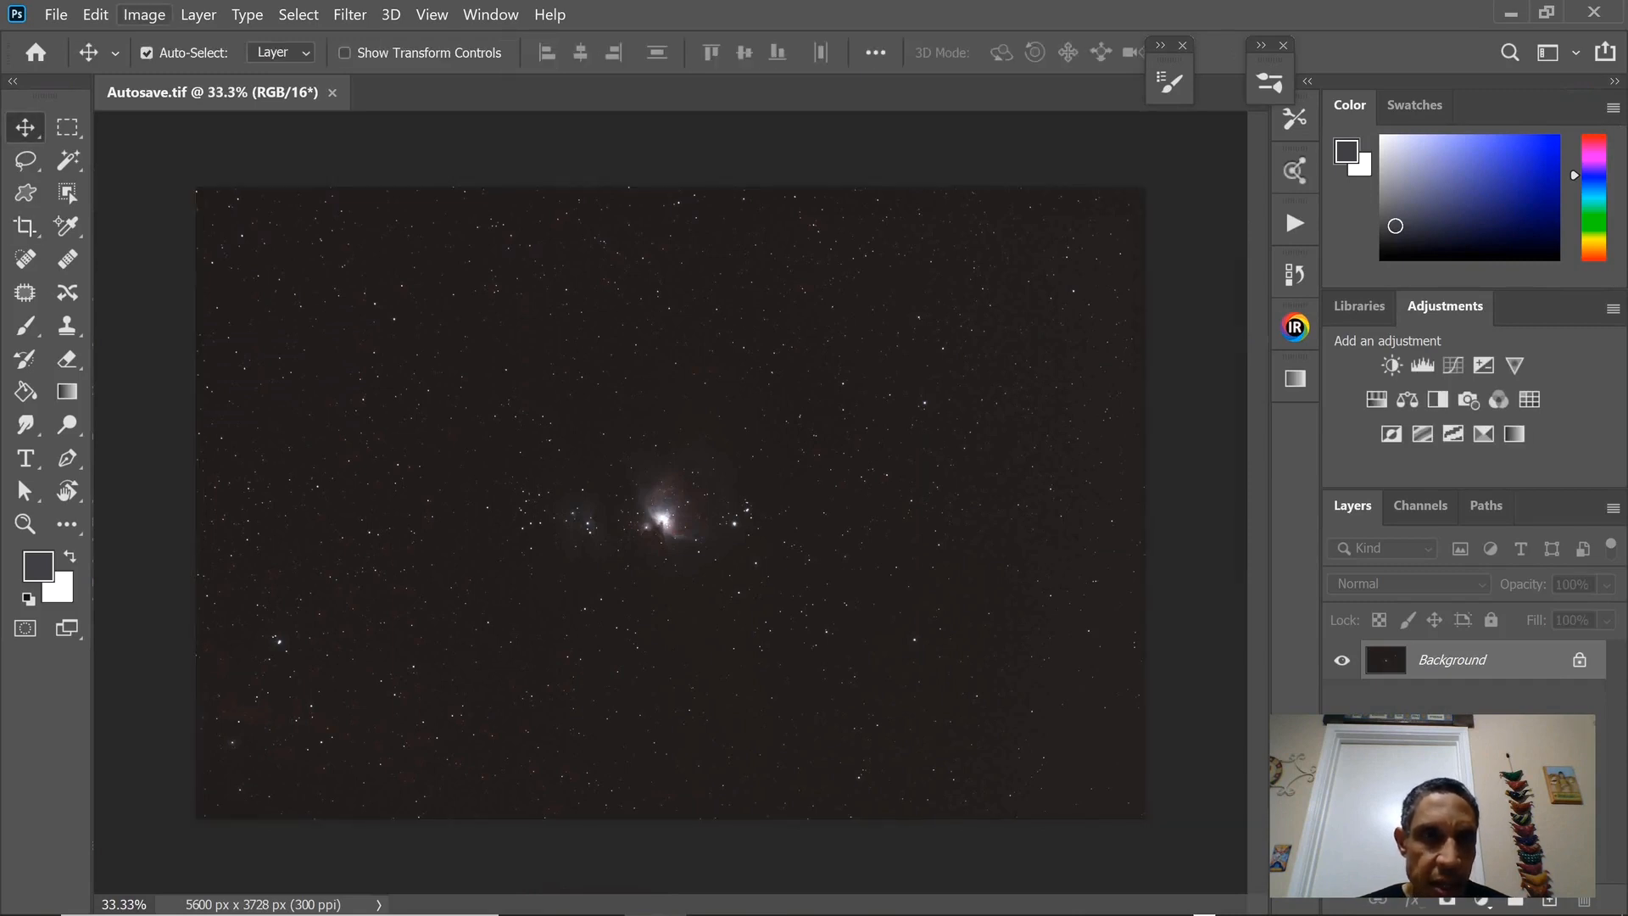
left_click(144, 14)
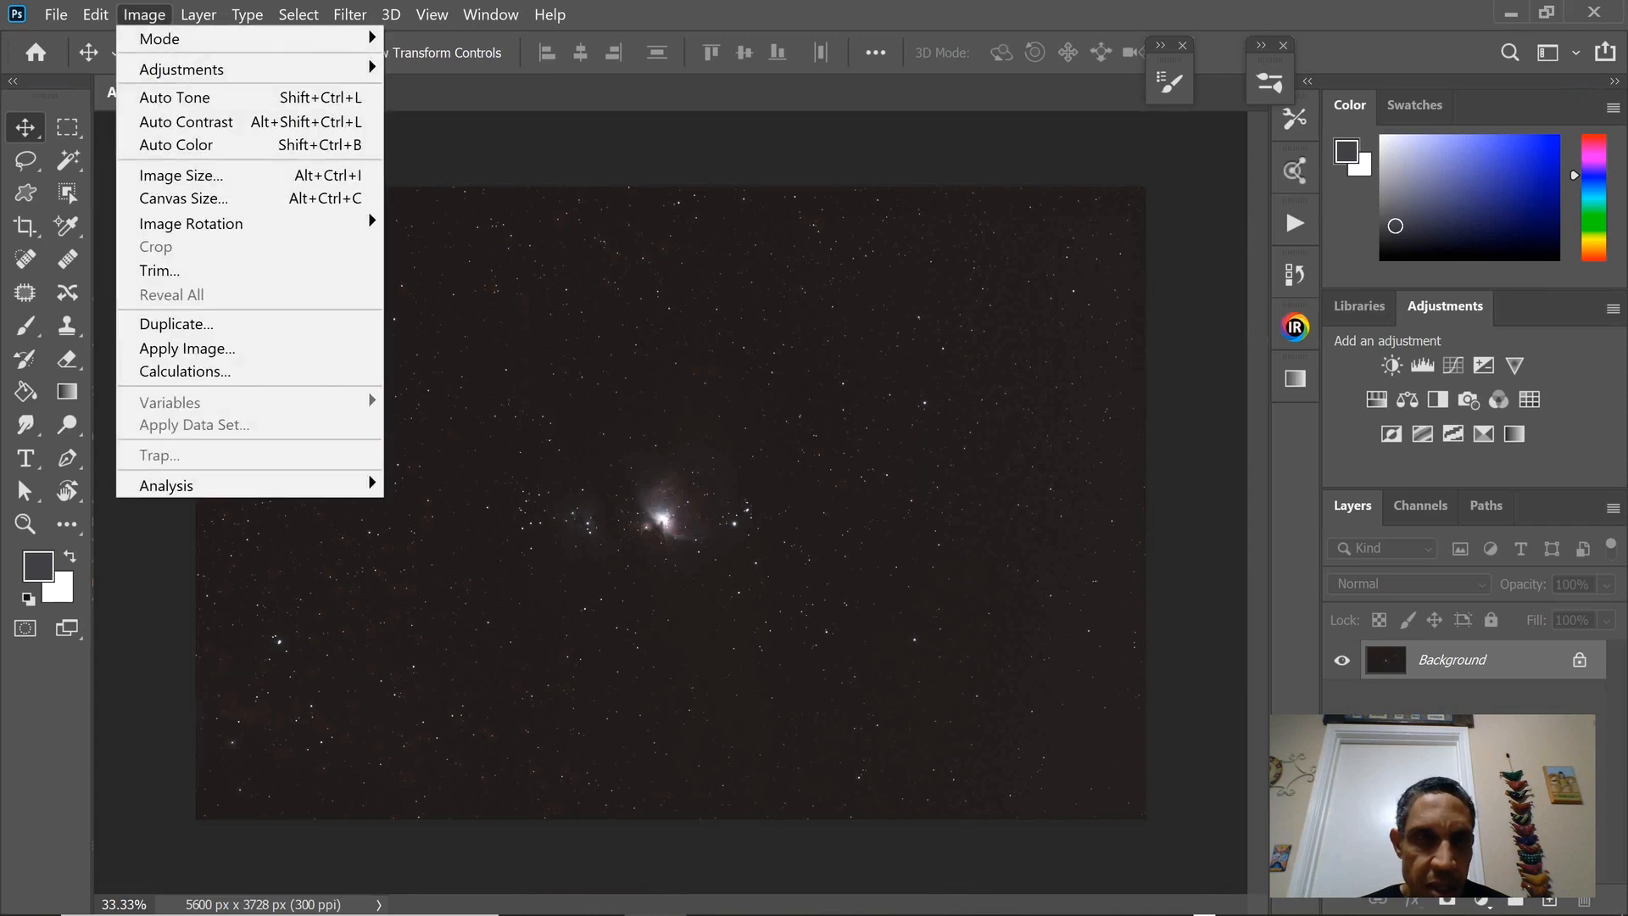
mouse_move(187, 39)
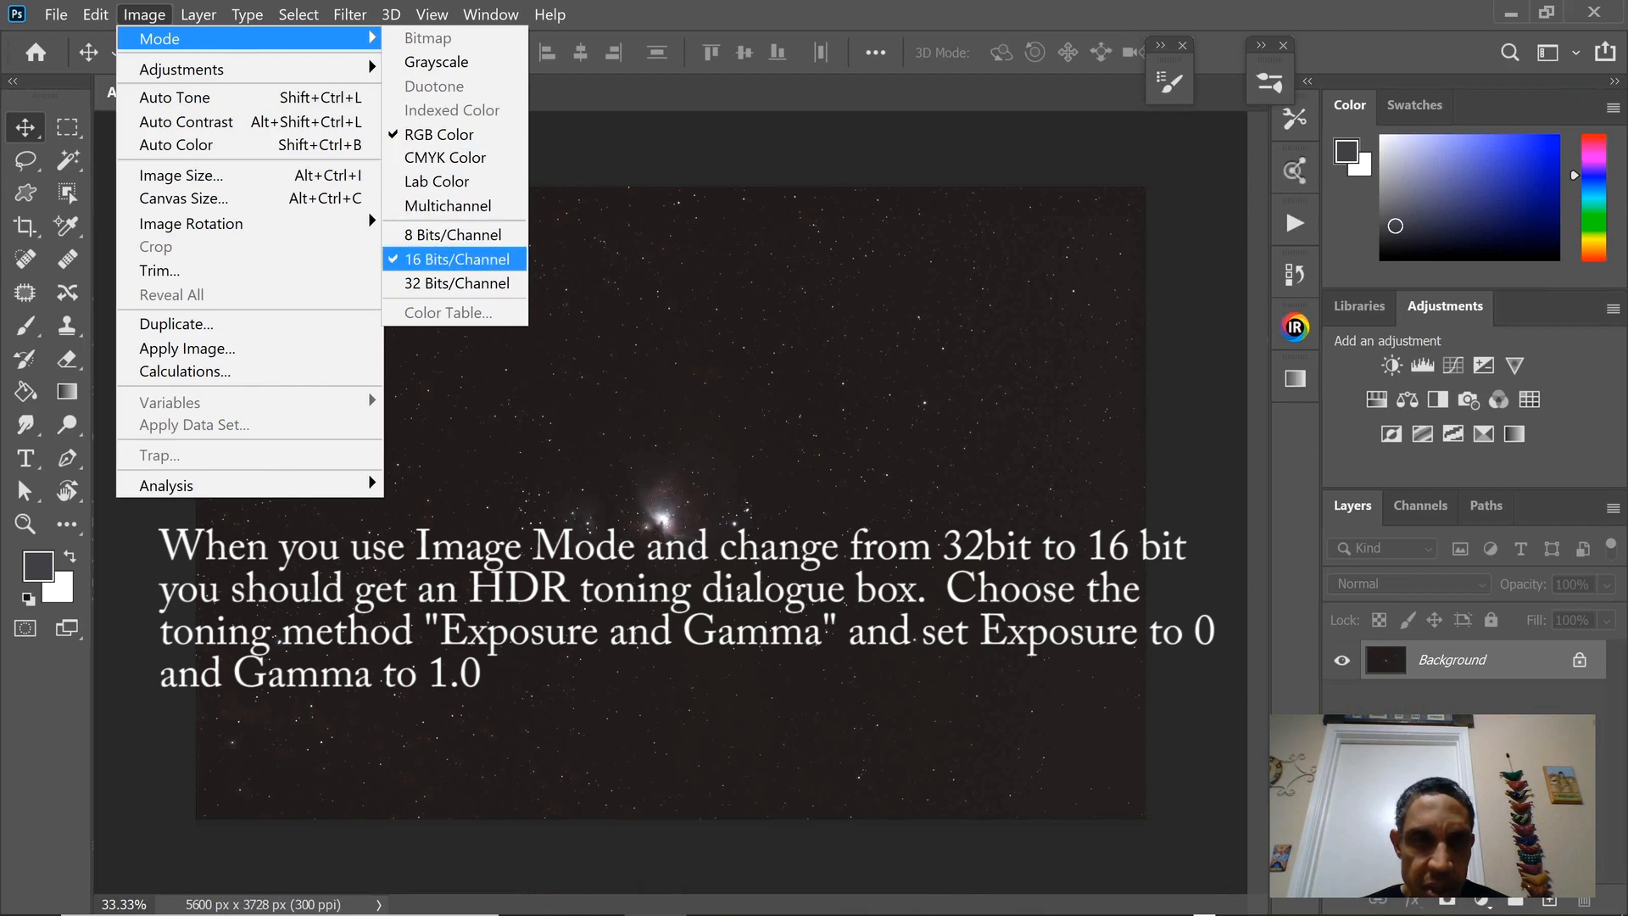
left_click(456, 258)
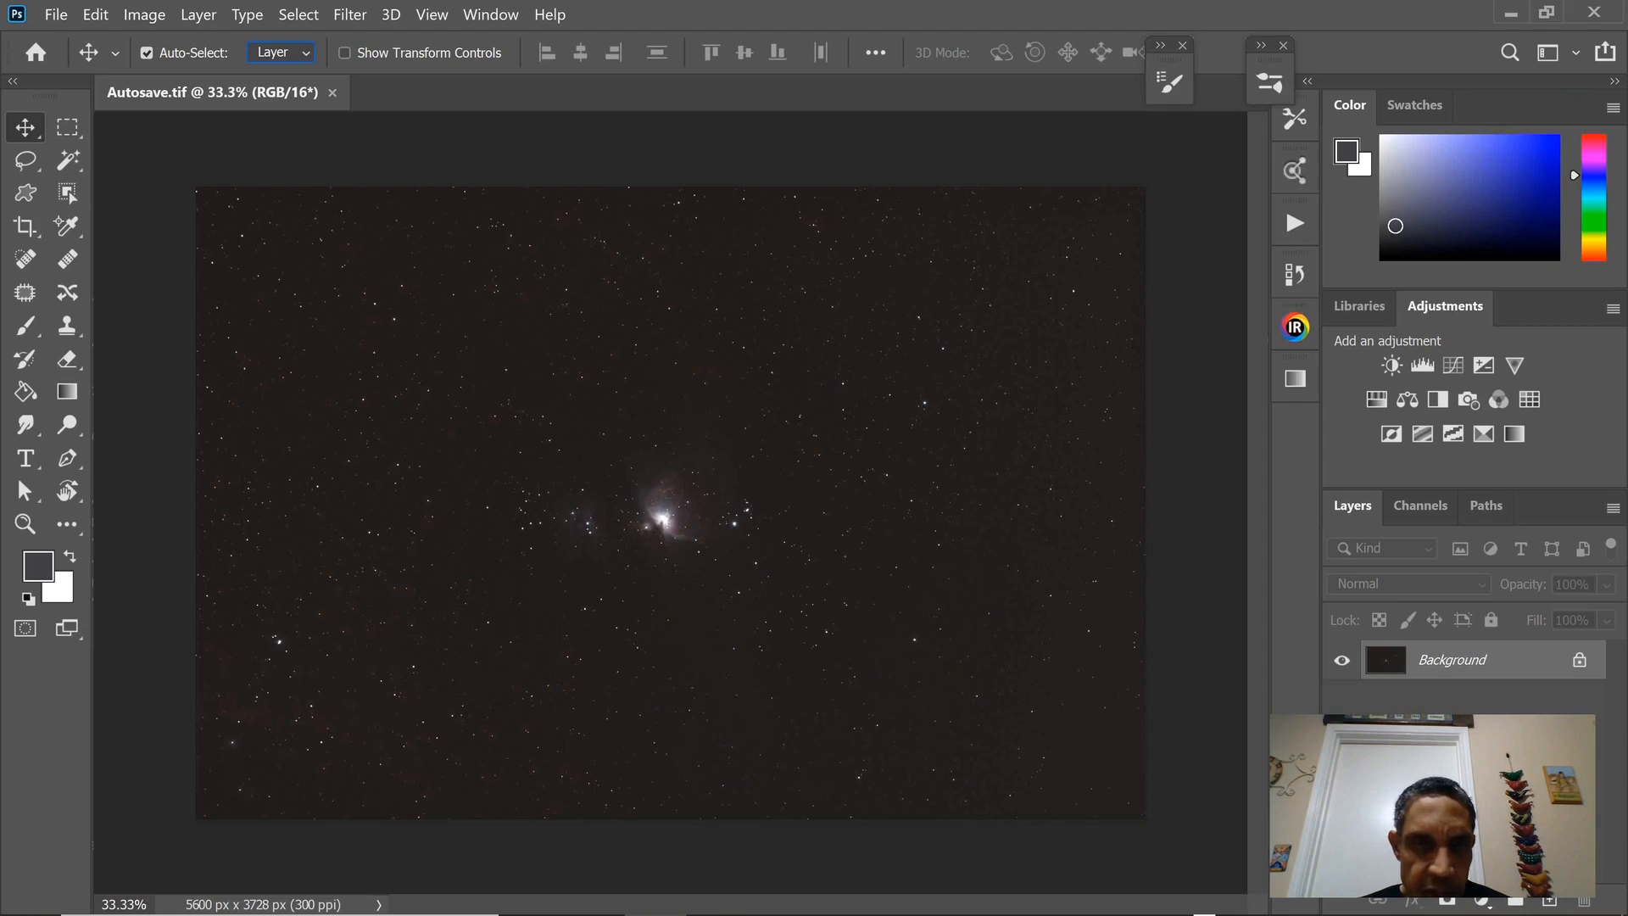
Crop a narrow strip off all four edges of the image with the standard Crop tool.
left_click_drag(26, 225, 127, 244)
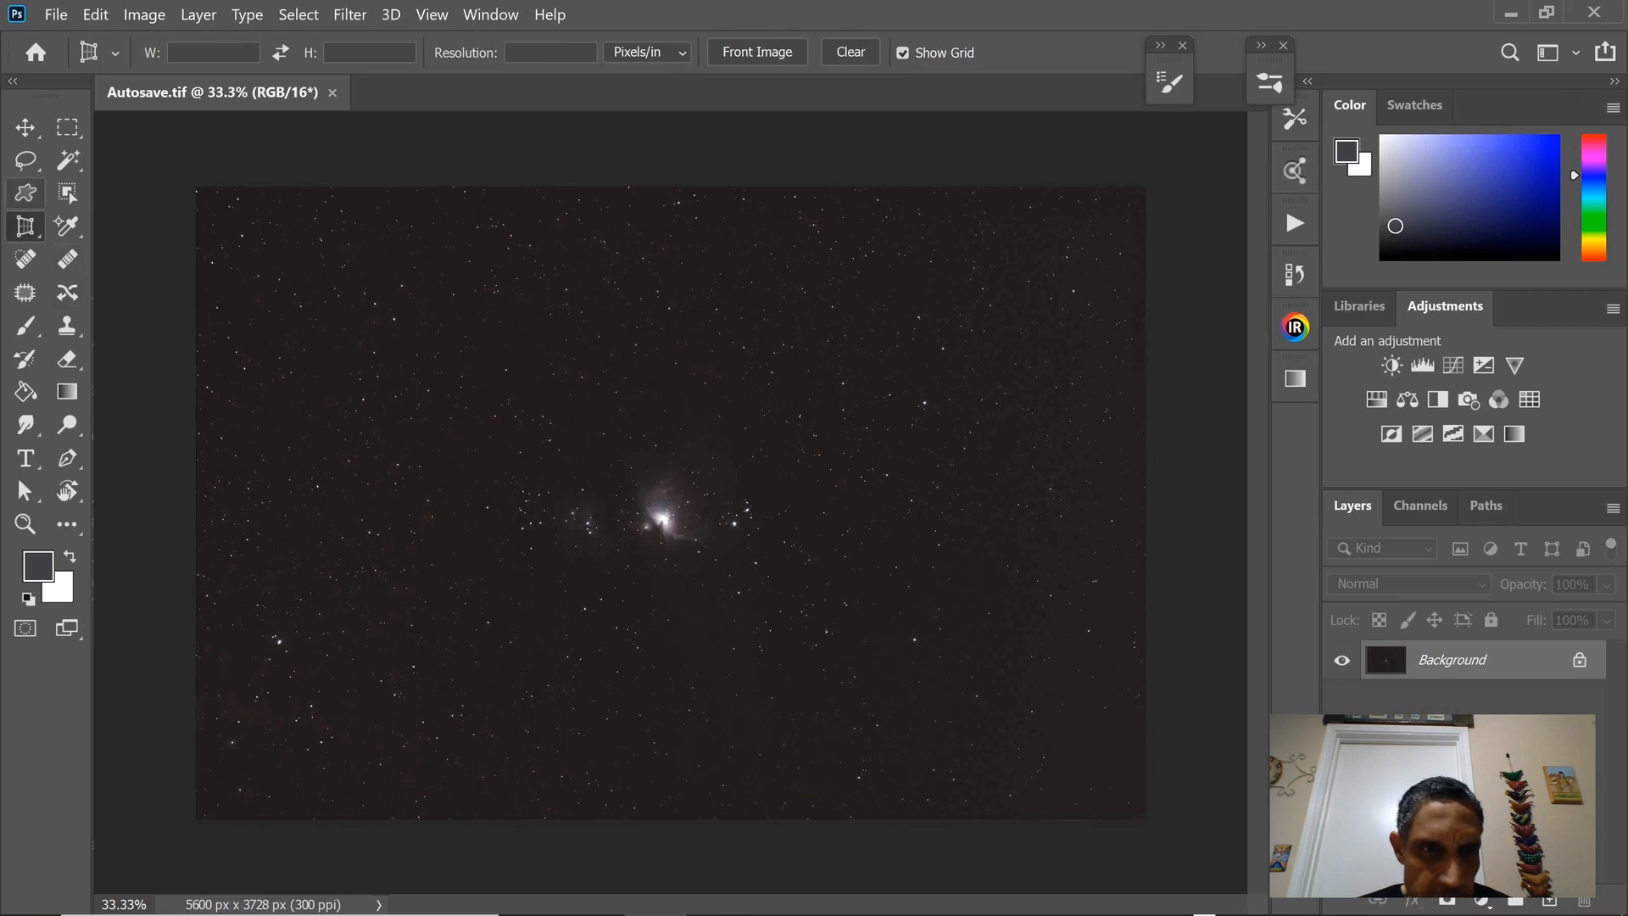
left_click_drag(26, 226, 26, 226)
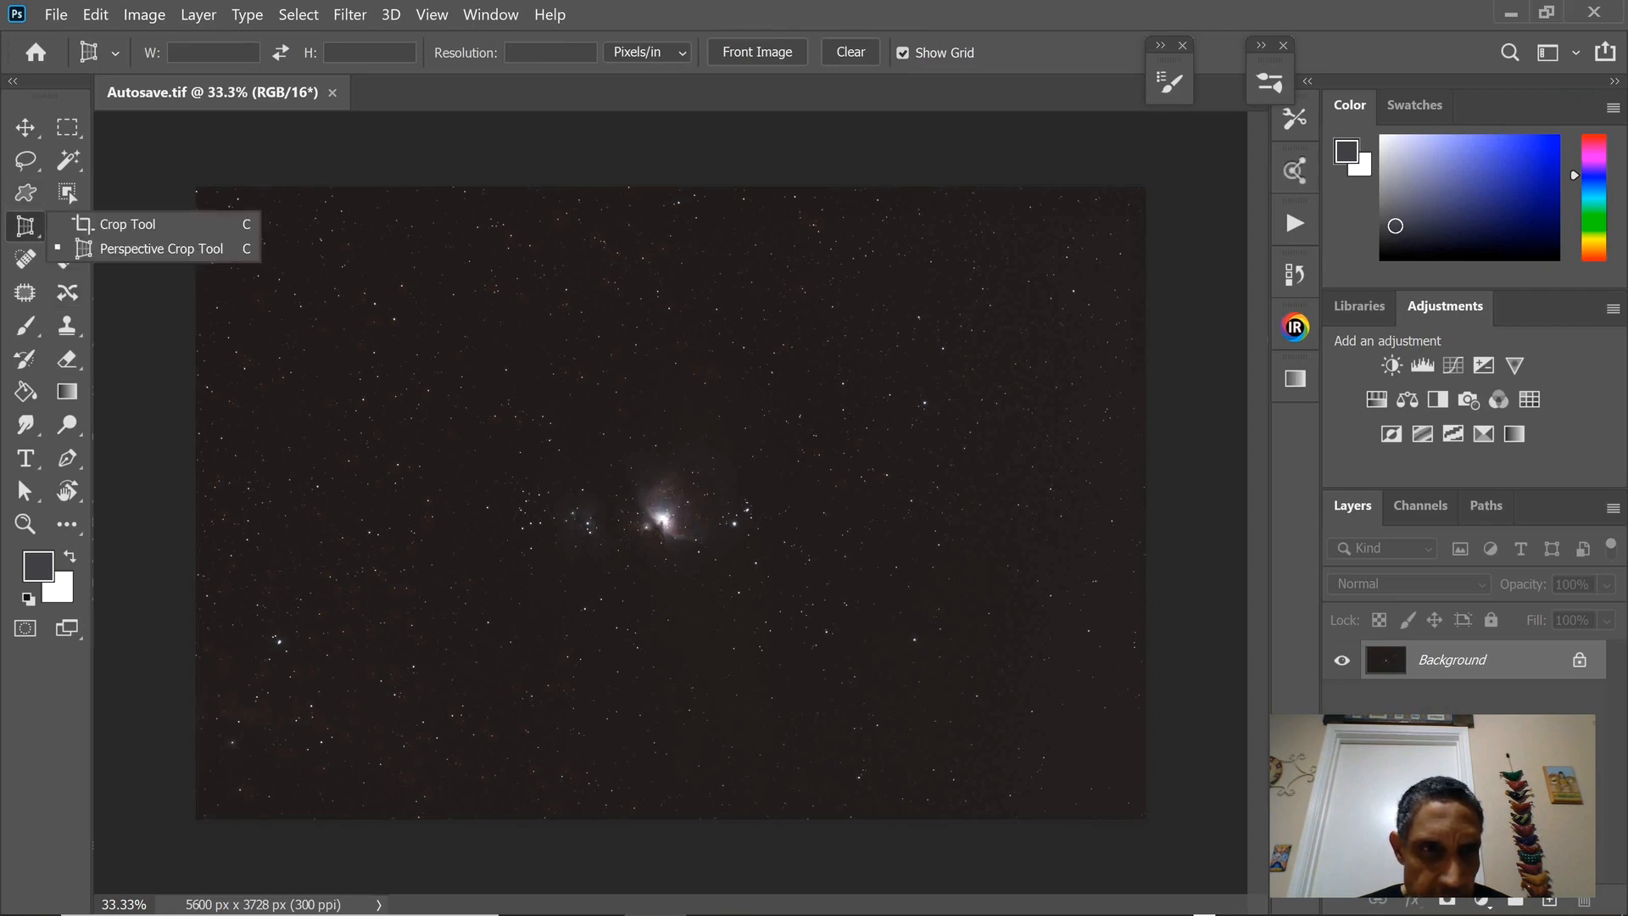
left_click(127, 224)
left_click_drag(199, 495, 213, 495)
left_click_drag(670, 189, 670, 199)
left_click_drag(1128, 476, 1113, 476)
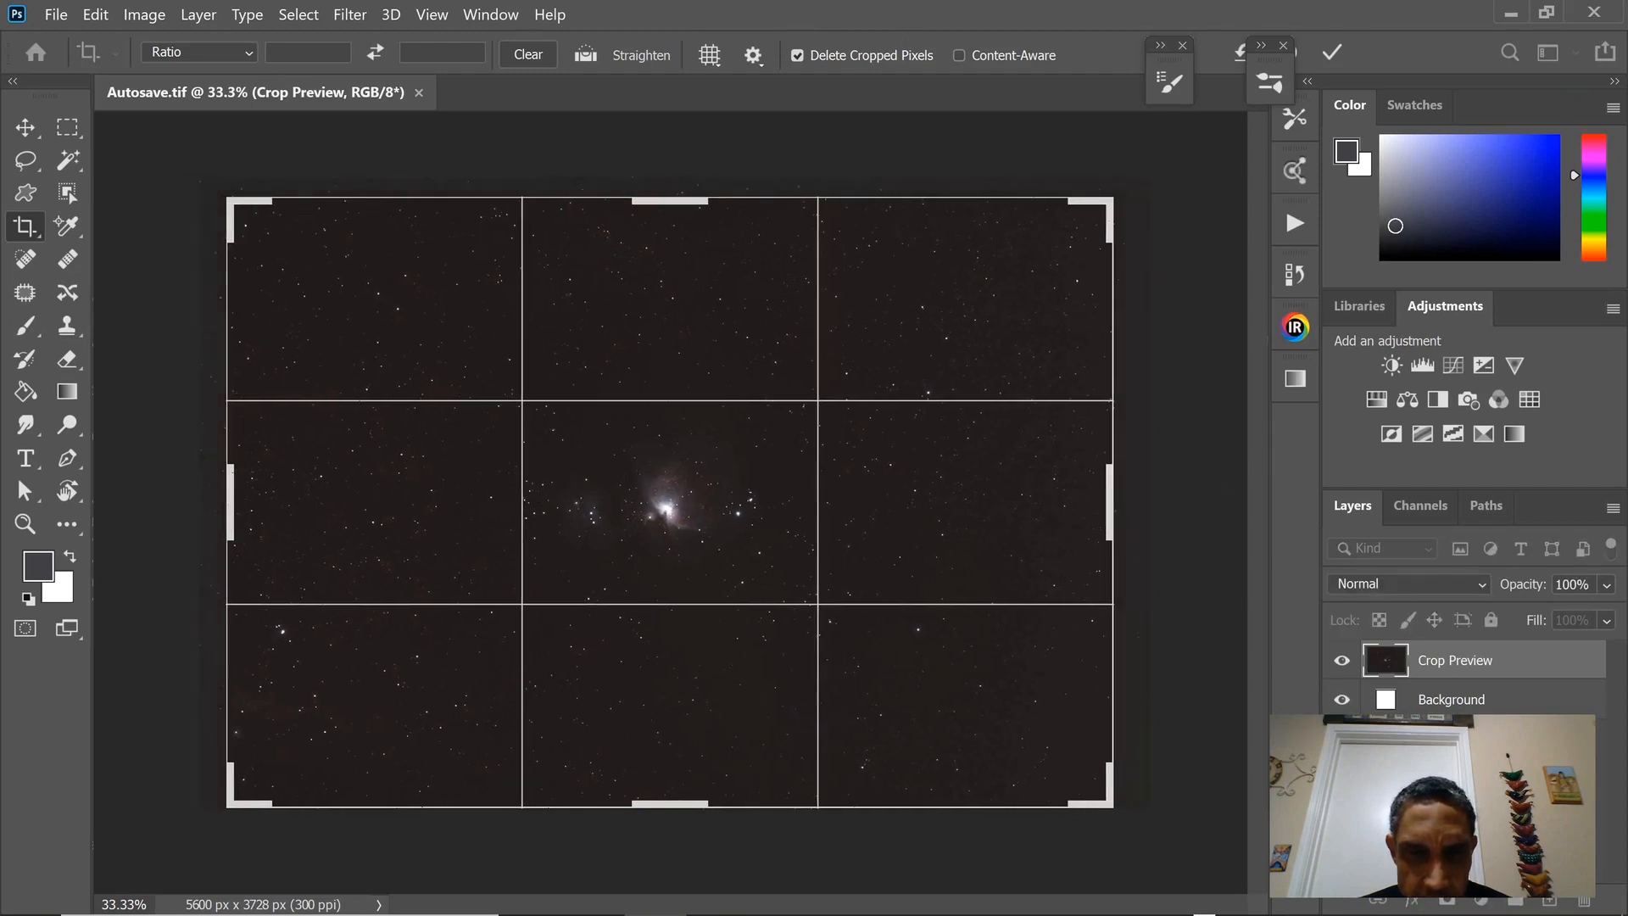
left_click_drag(670, 803, 670, 795)
key("Return")
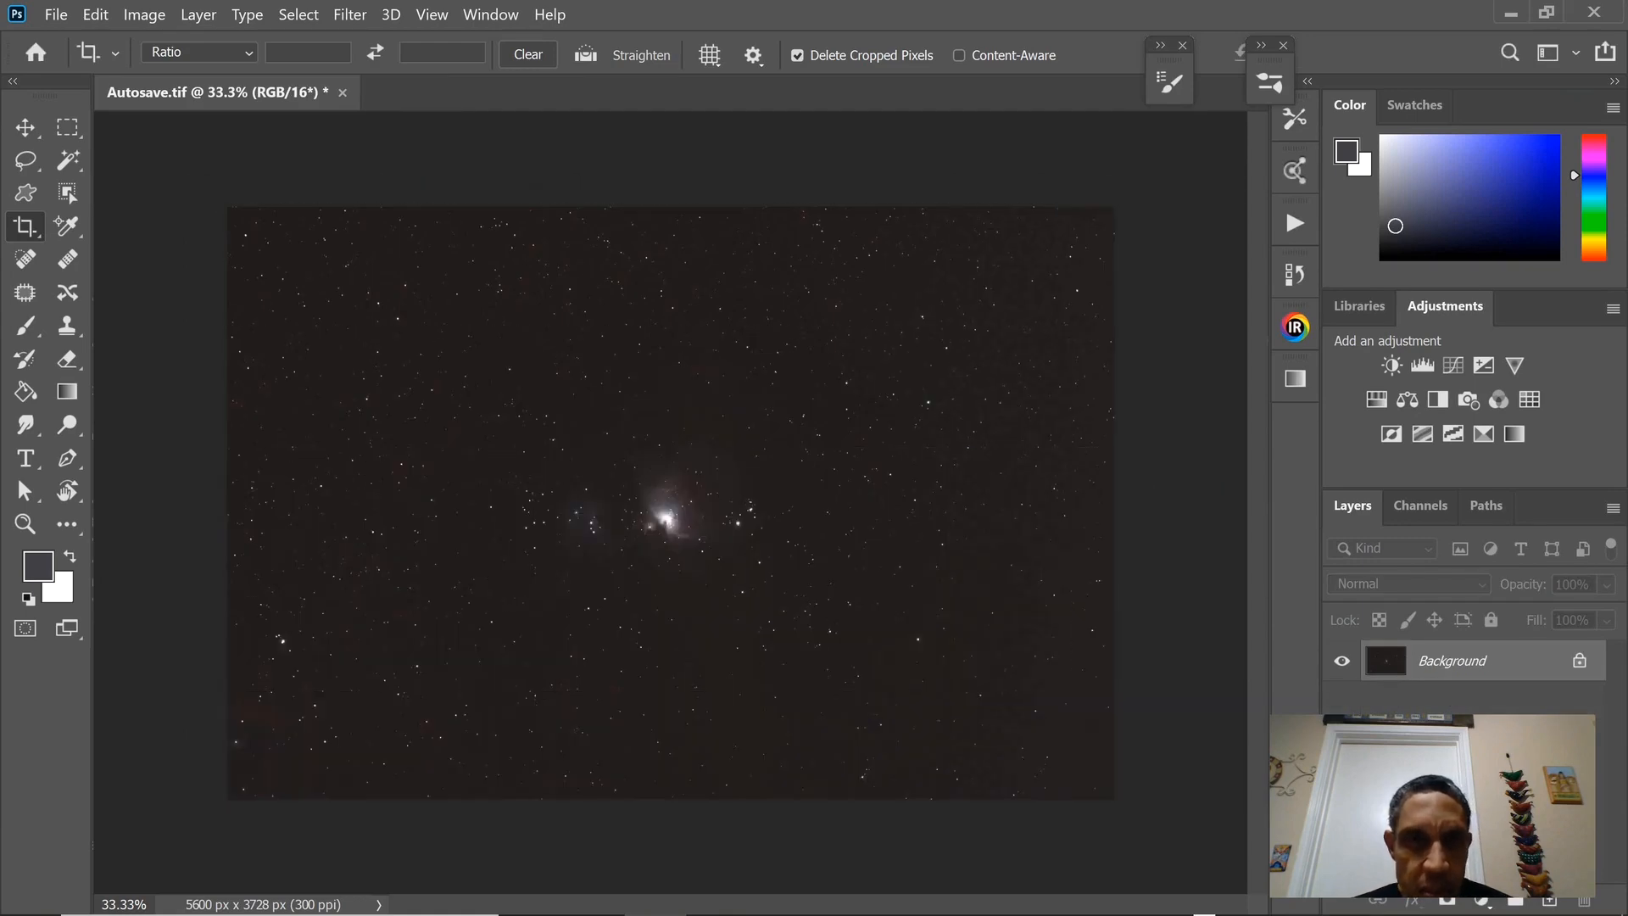
Start a Levels adjustment on the cropped image and set the RGB shadow input level to 28.
left_click(490, 15)
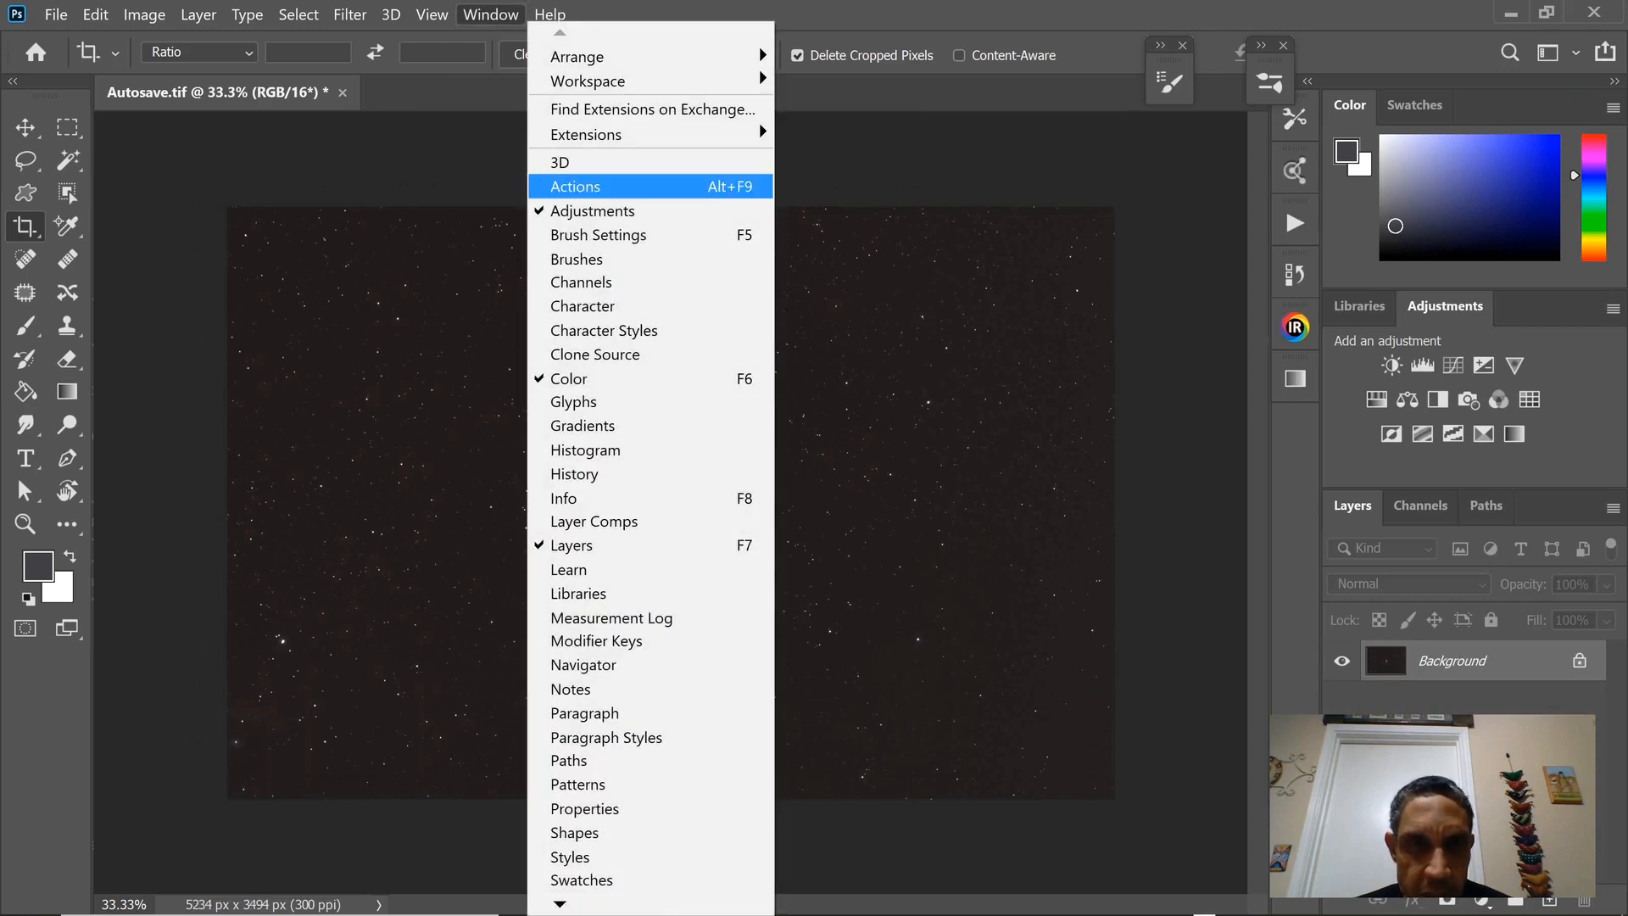
mouse_move(432, 14)
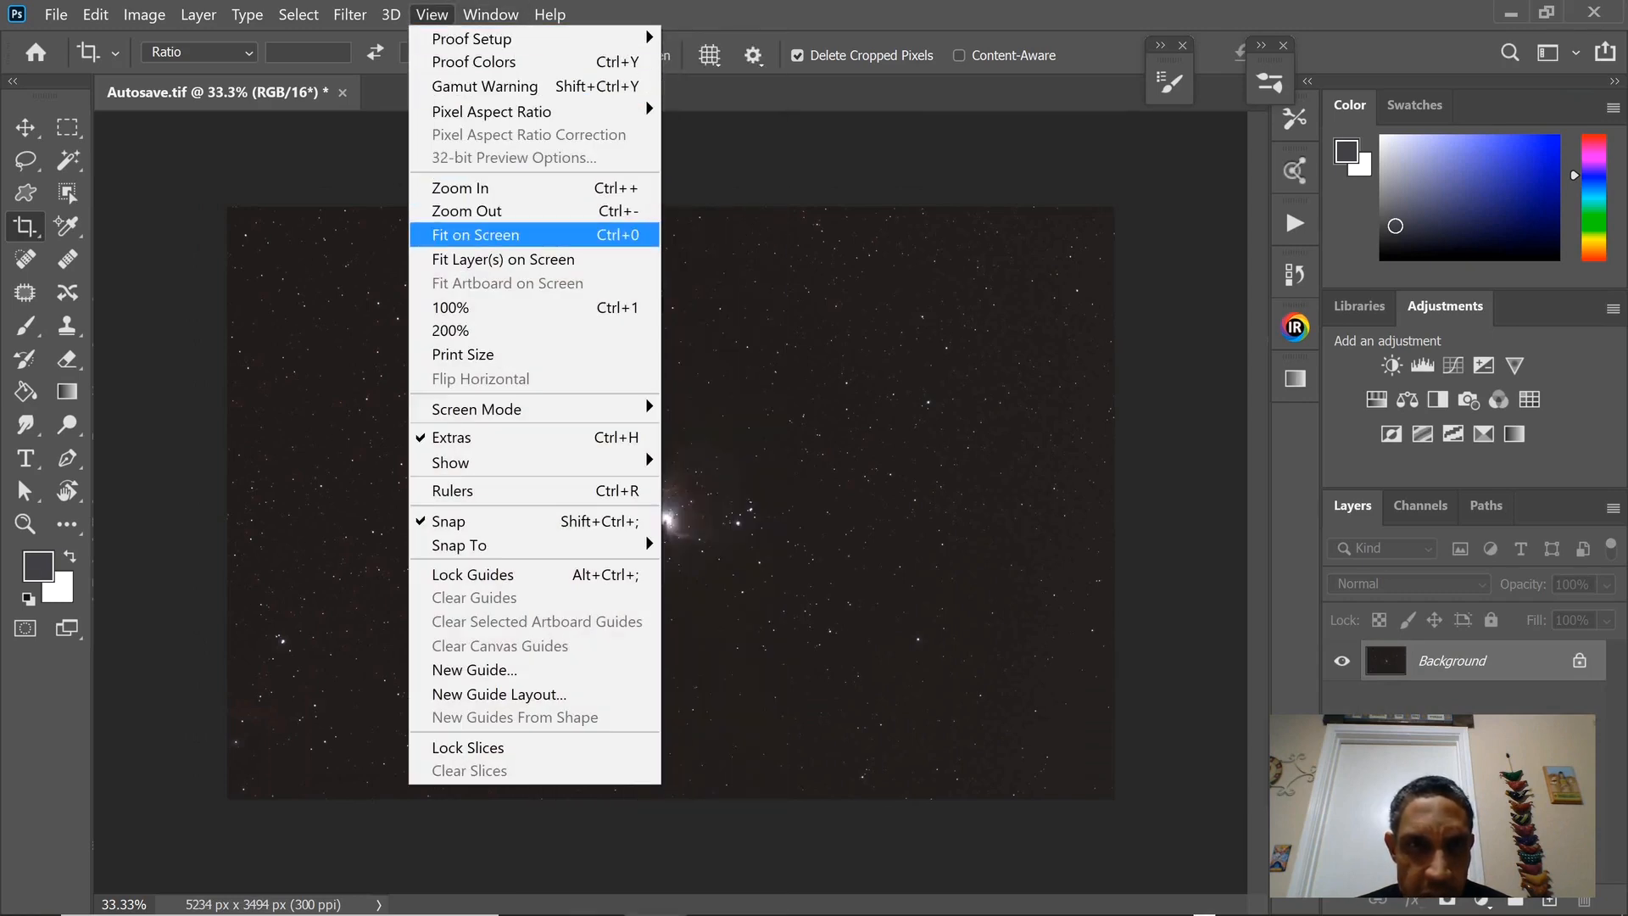
left_click(475, 236)
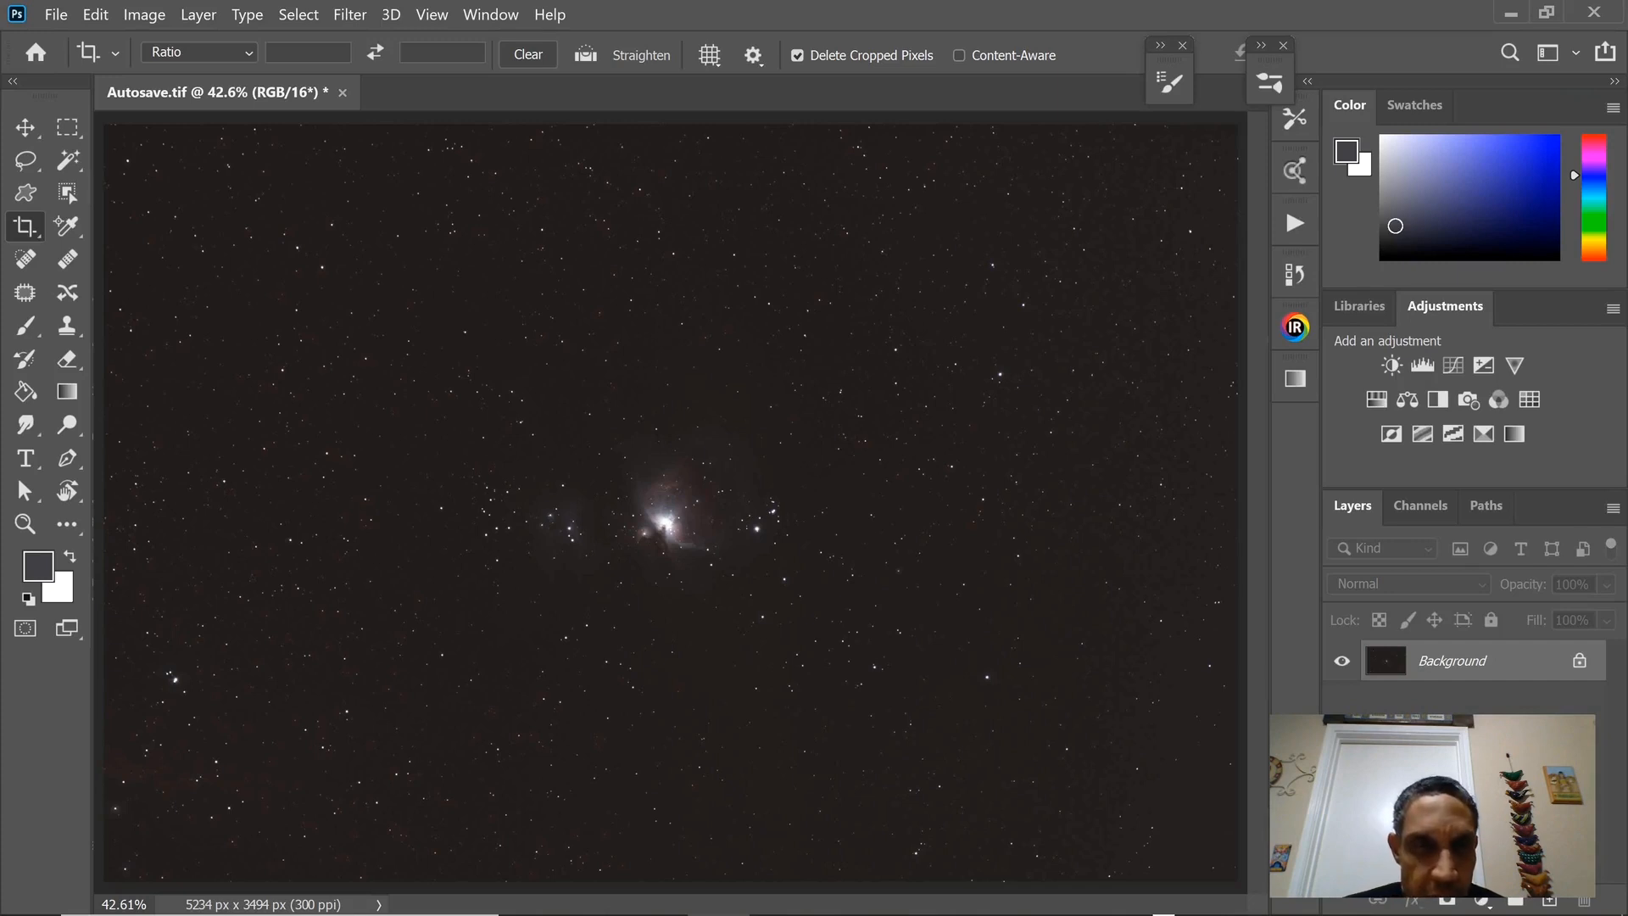
left_click(144, 14)
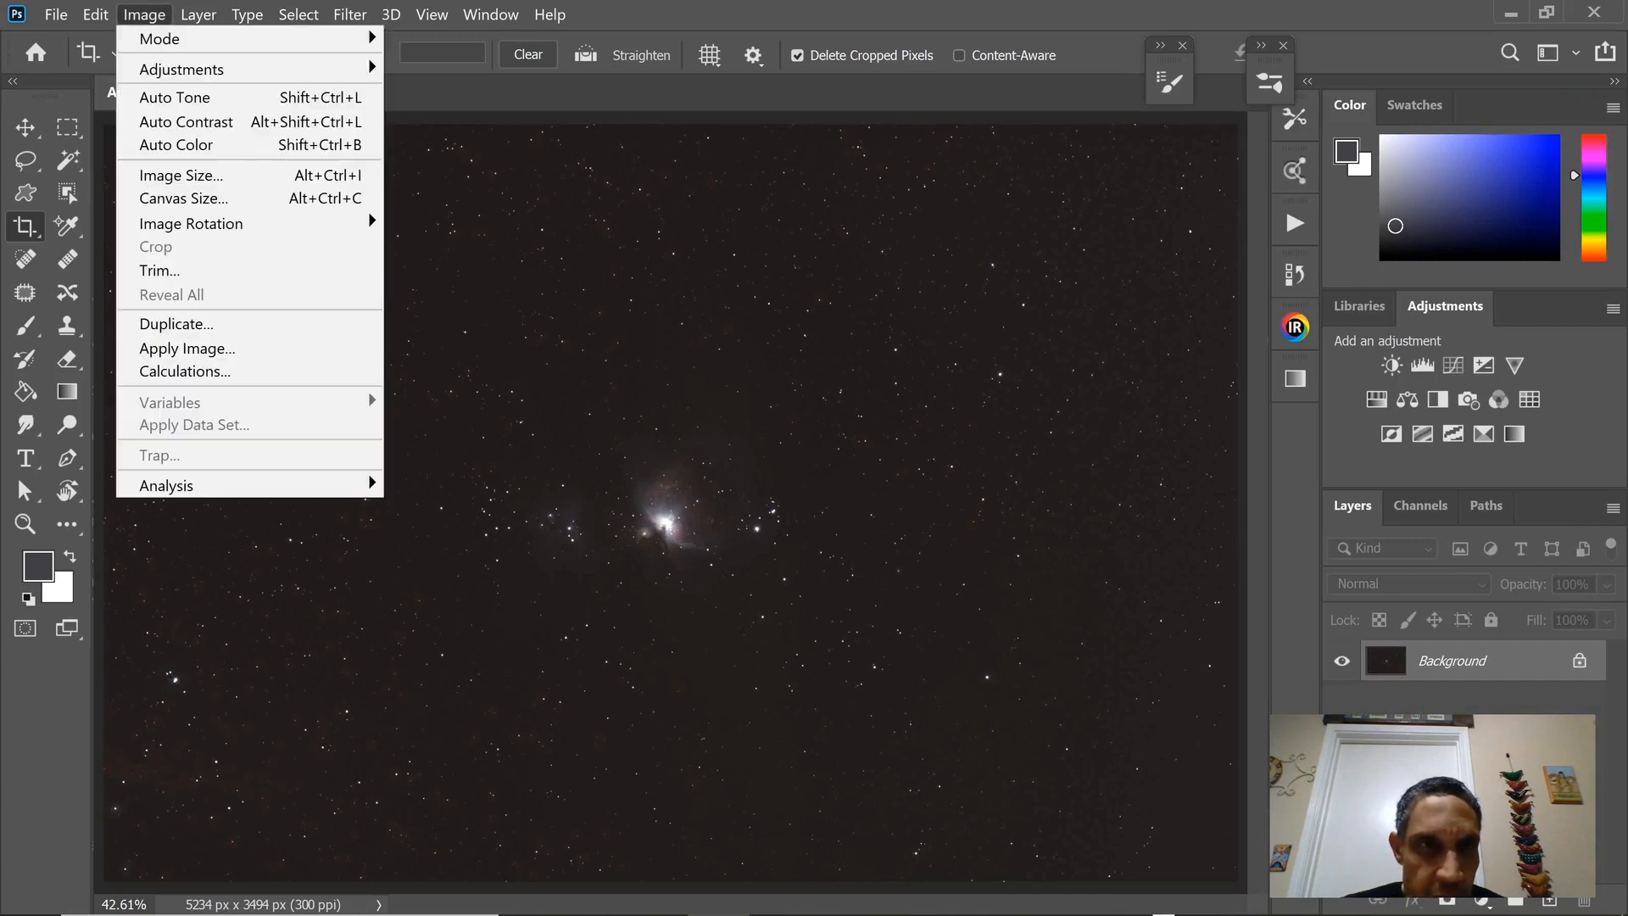
mouse_move(254, 69)
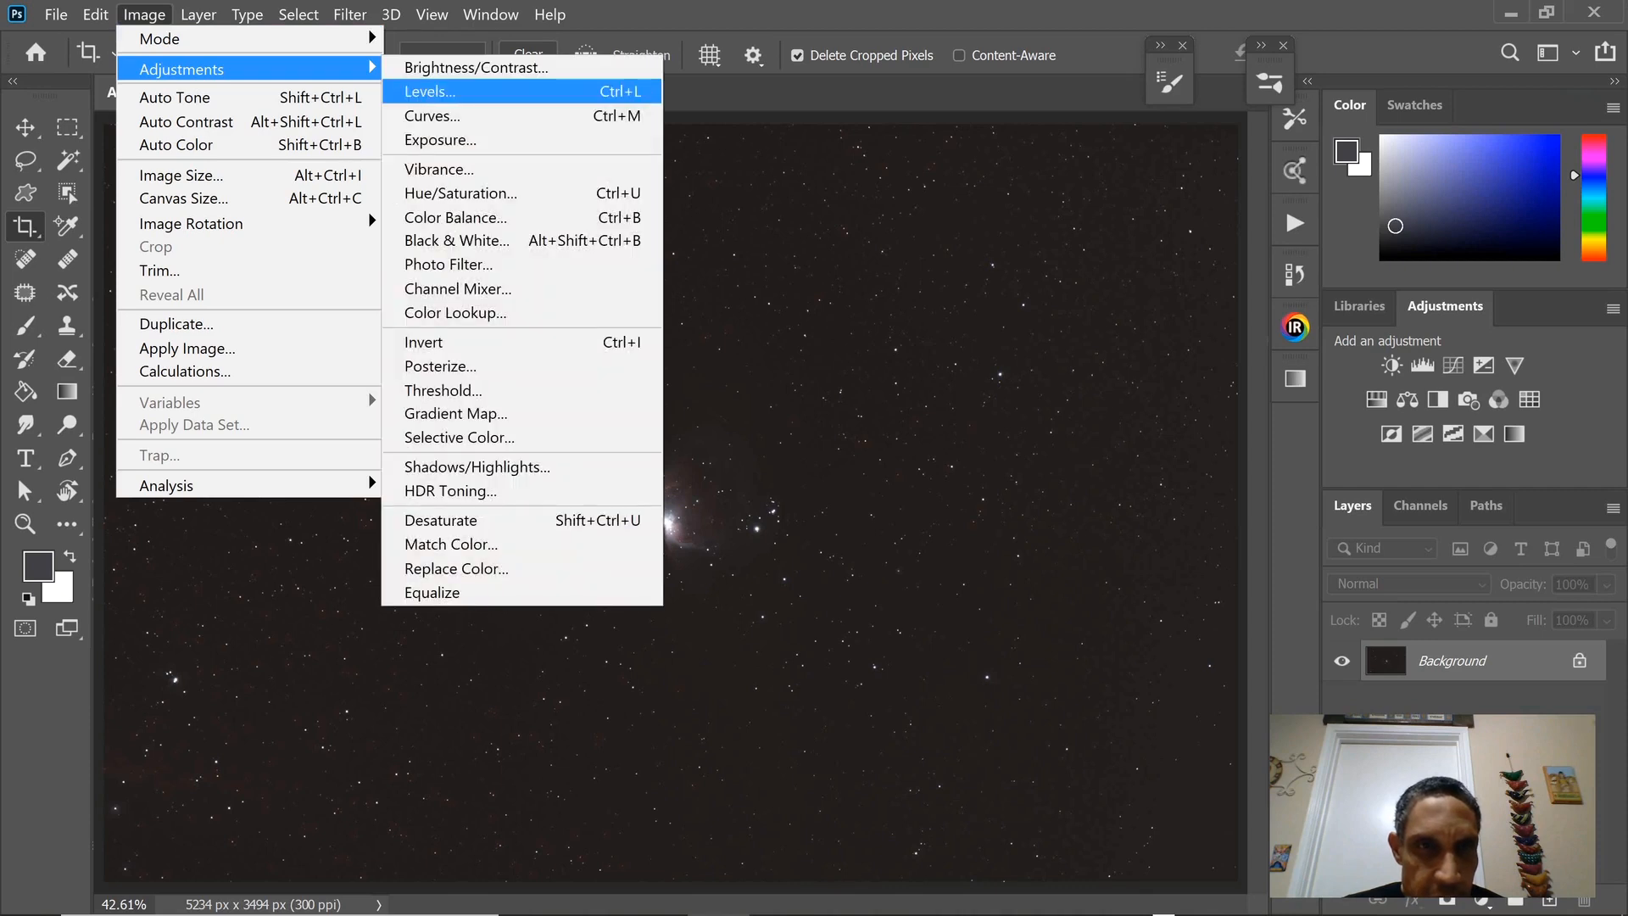
left_click(430, 91)
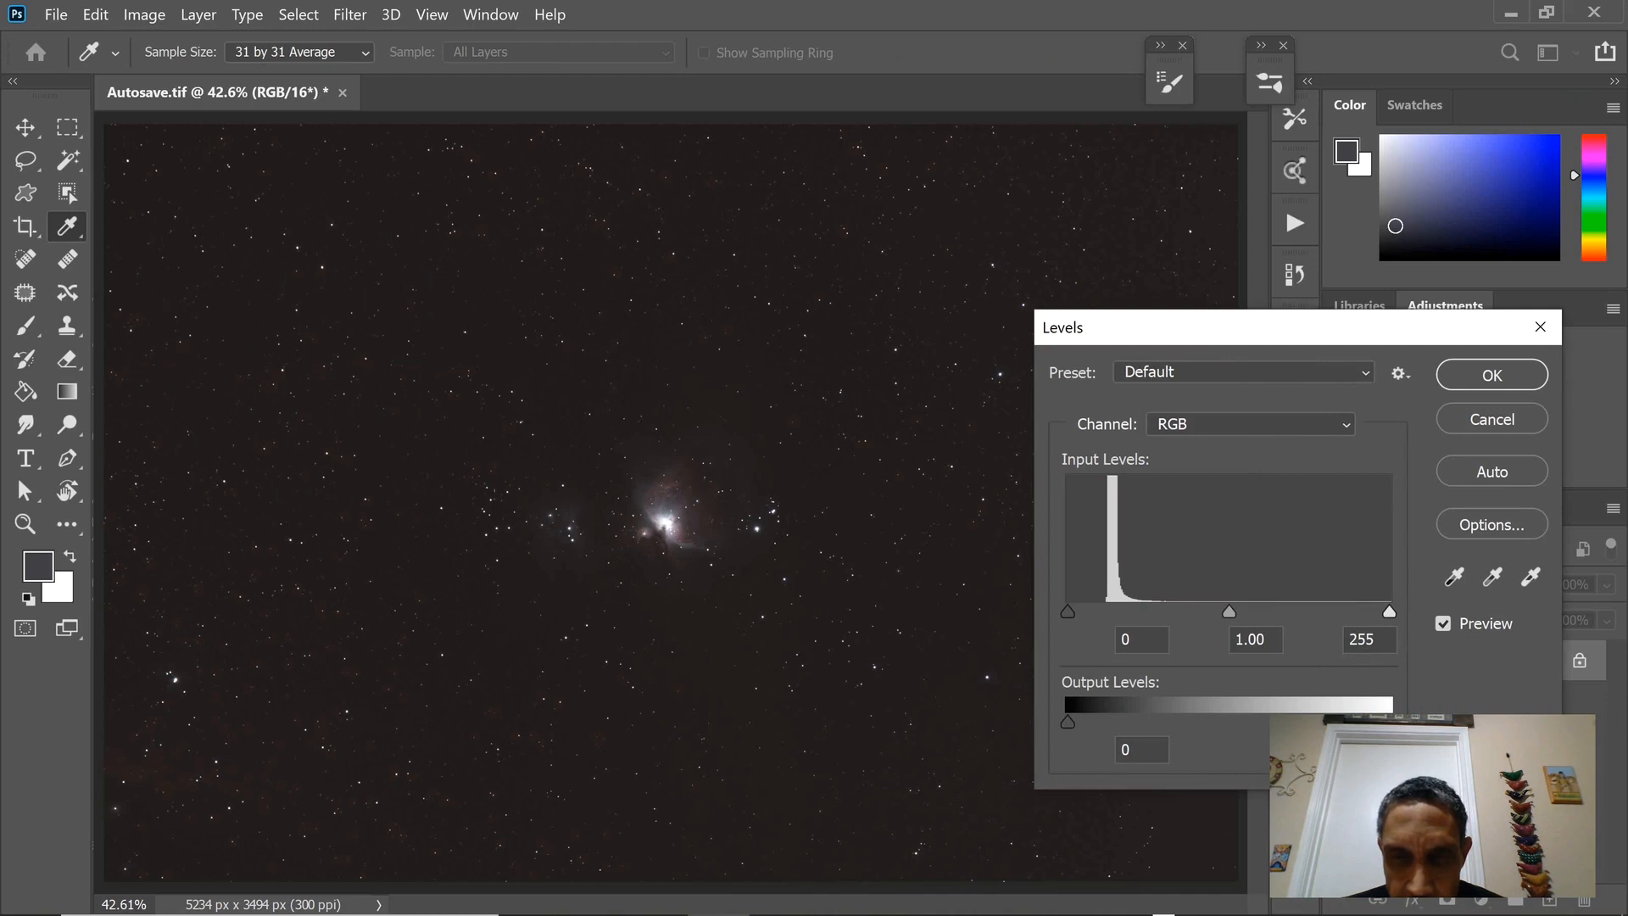
left_click_drag(1068, 612, 1067, 611)
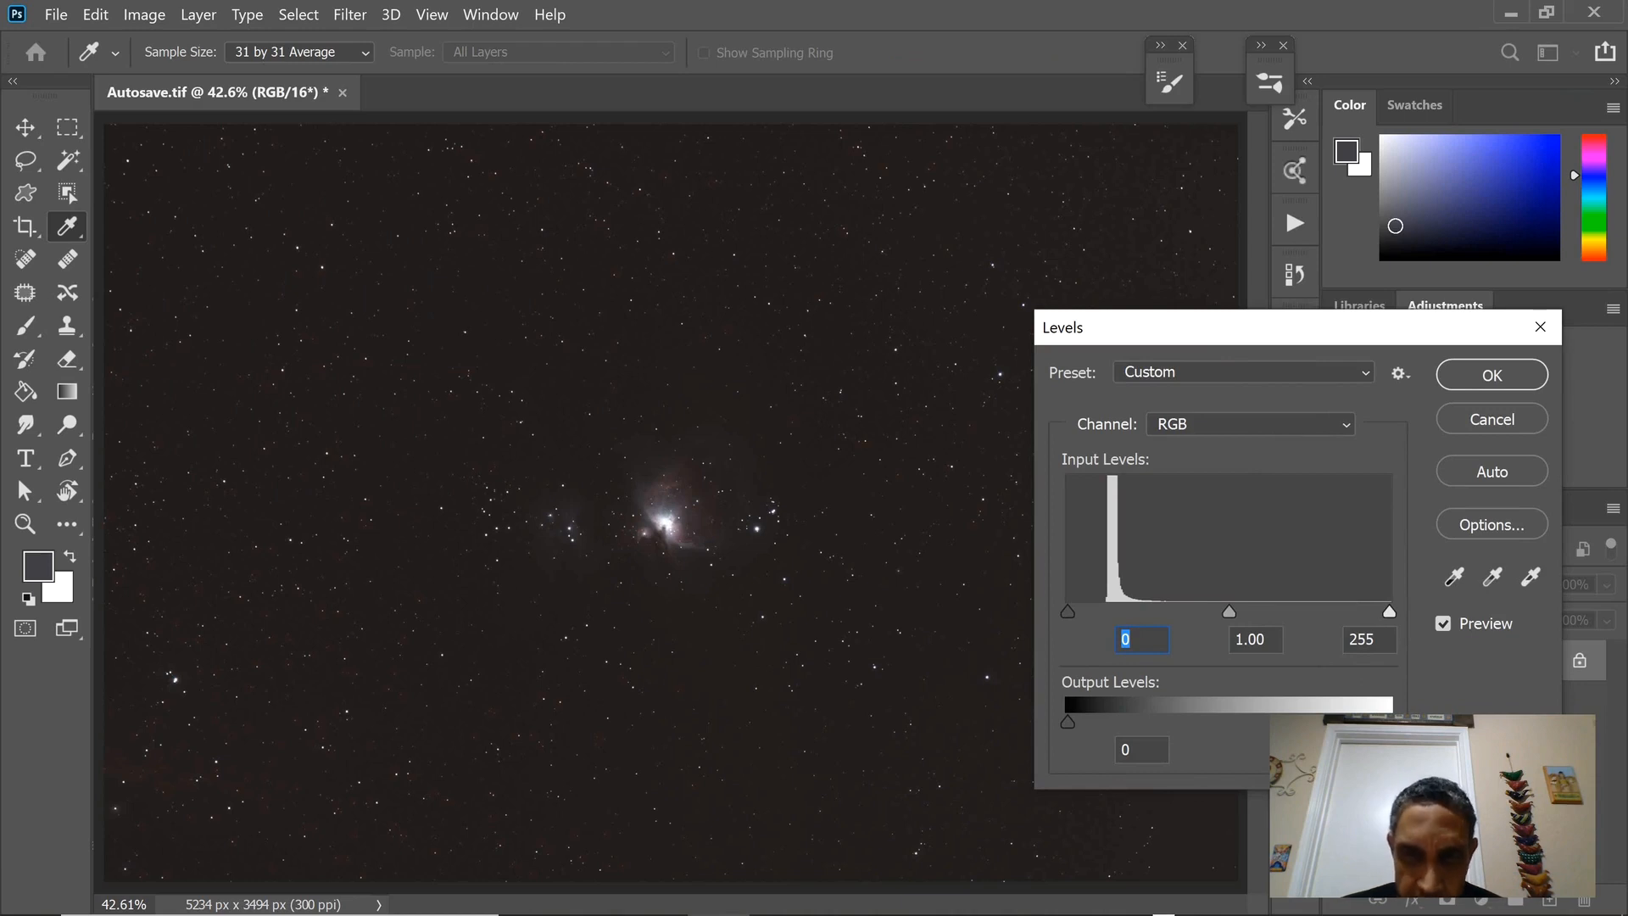
left_click_drag(1067, 611, 1103, 611)
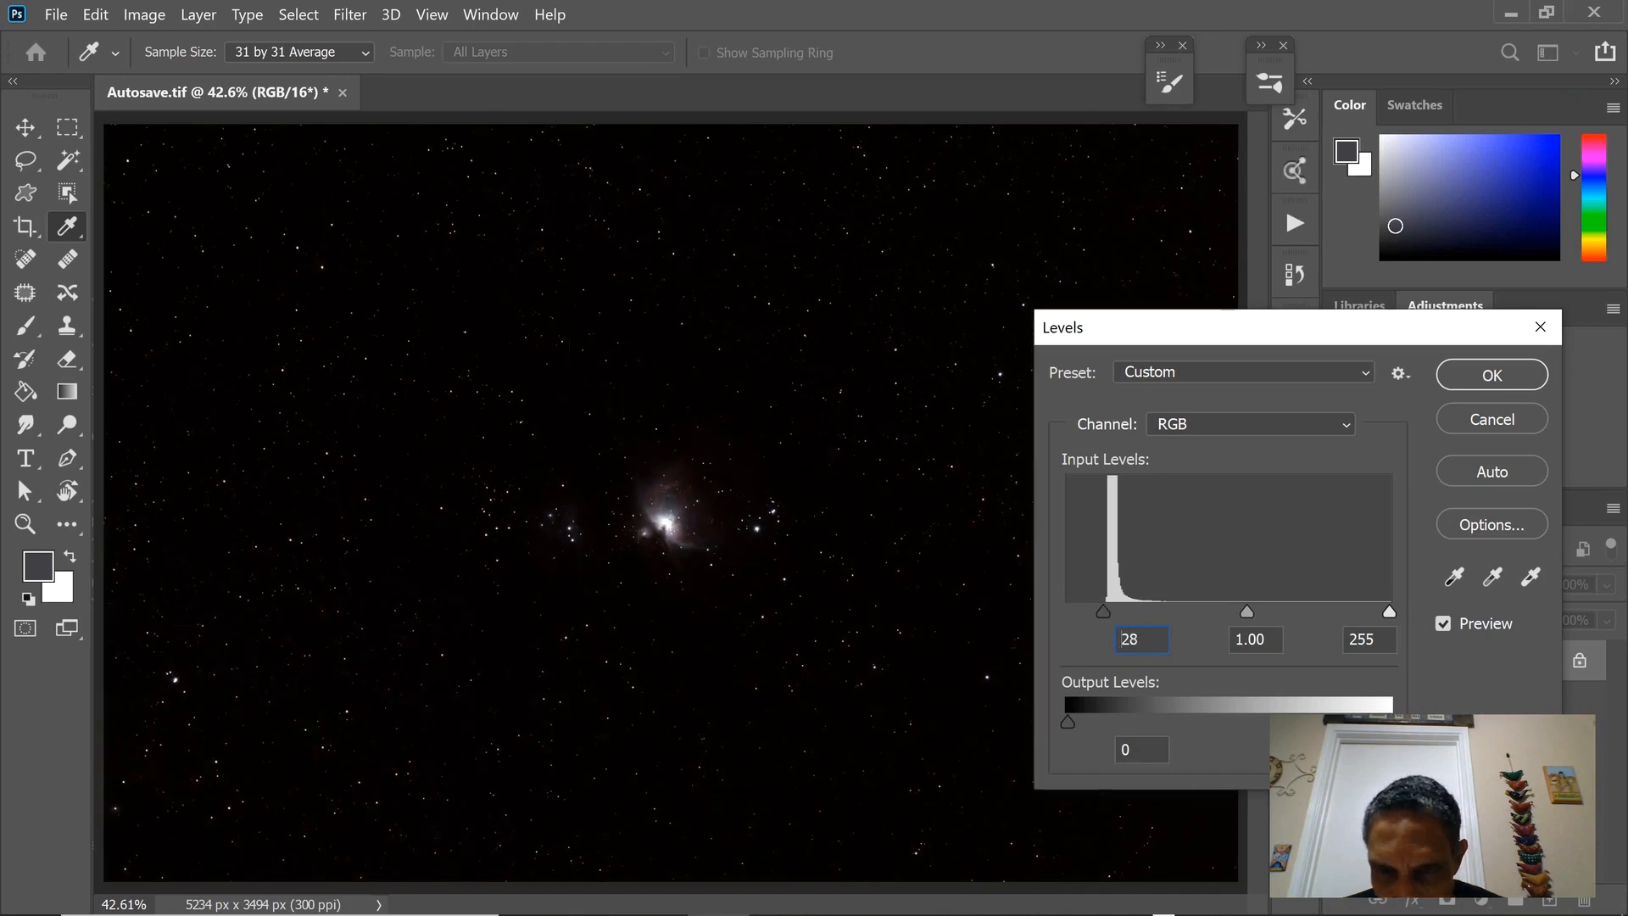
left_click_drag(1103, 612, 1103, 612)
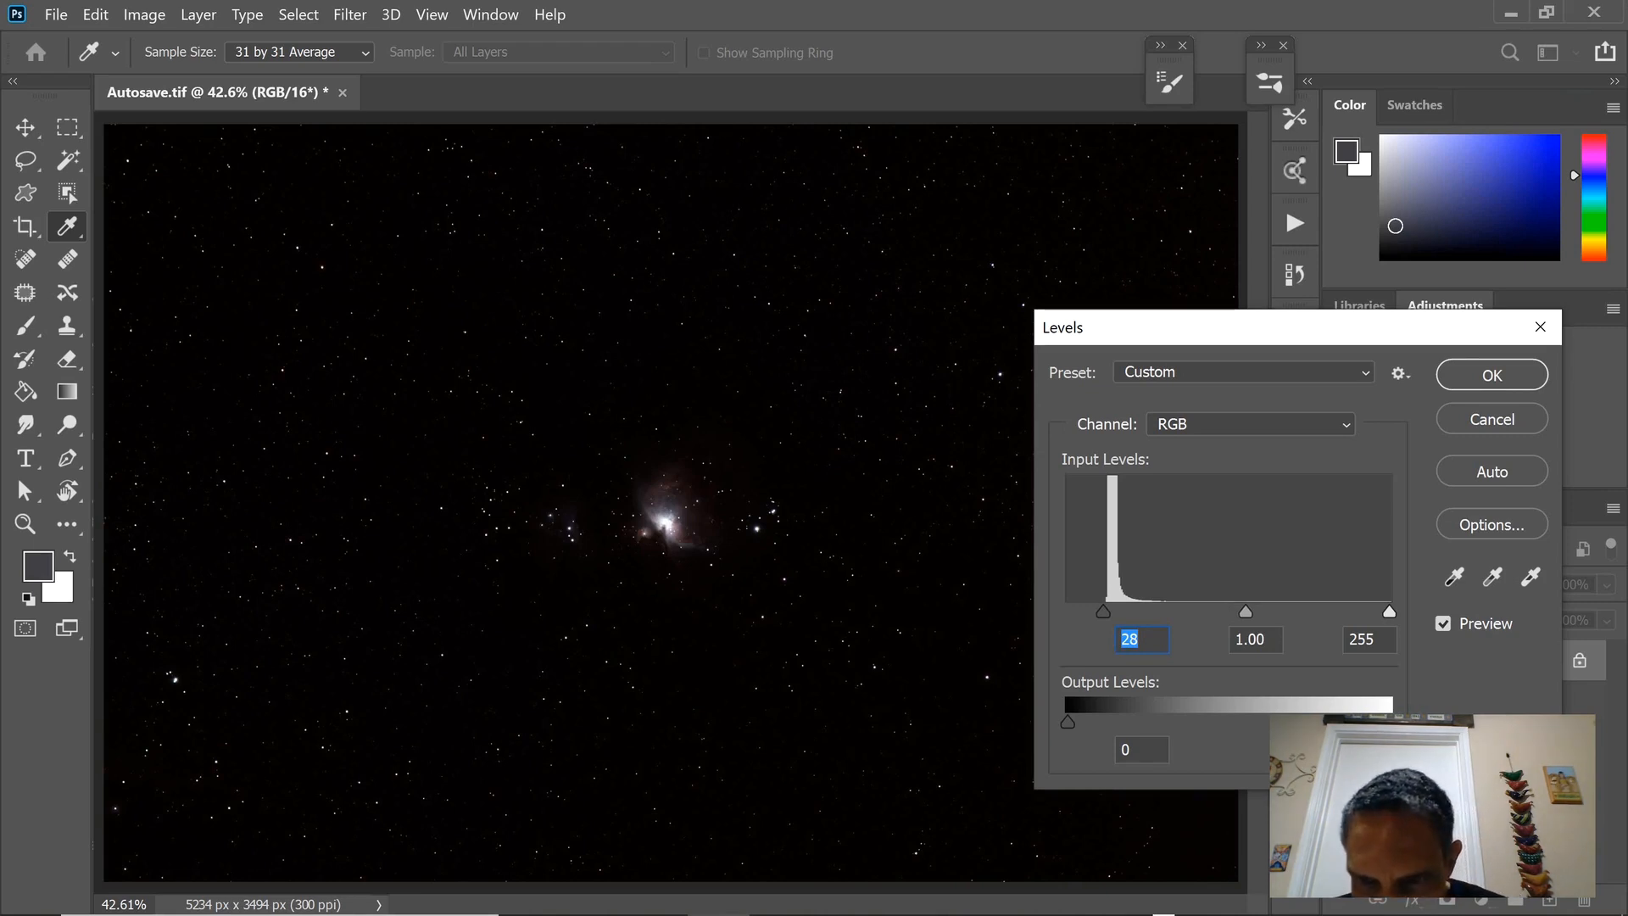
Set the RGB midtone input level to 2.19, apply the Levels adjustment, and make the Move tool active.
left_click_drag(1245, 612, 1167, 612)
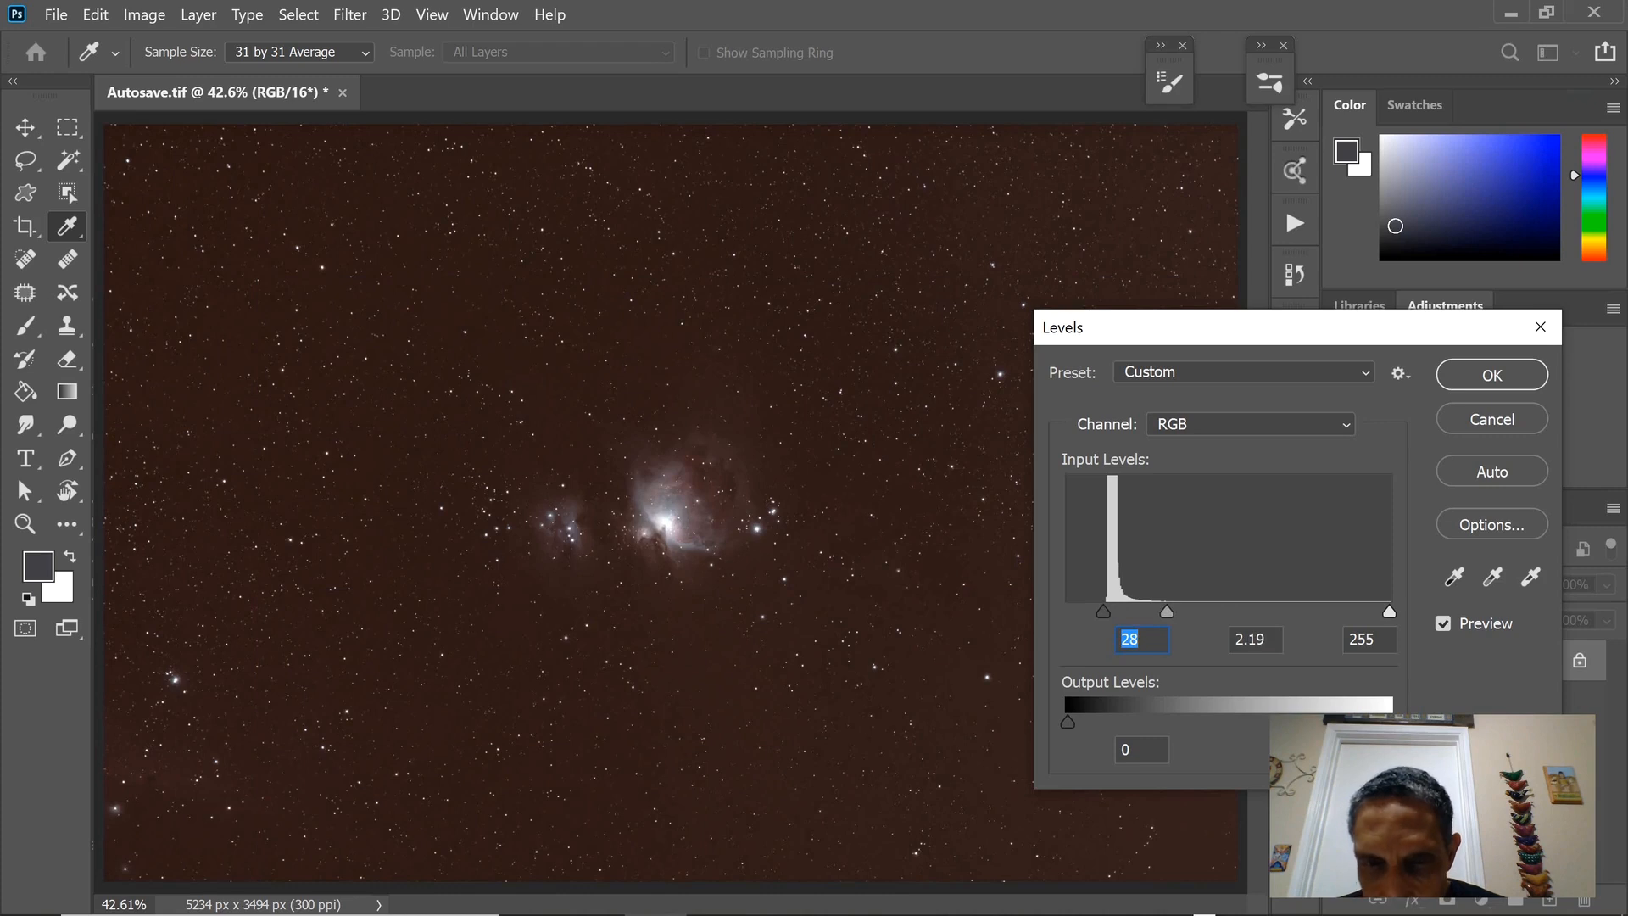
key("Tab")
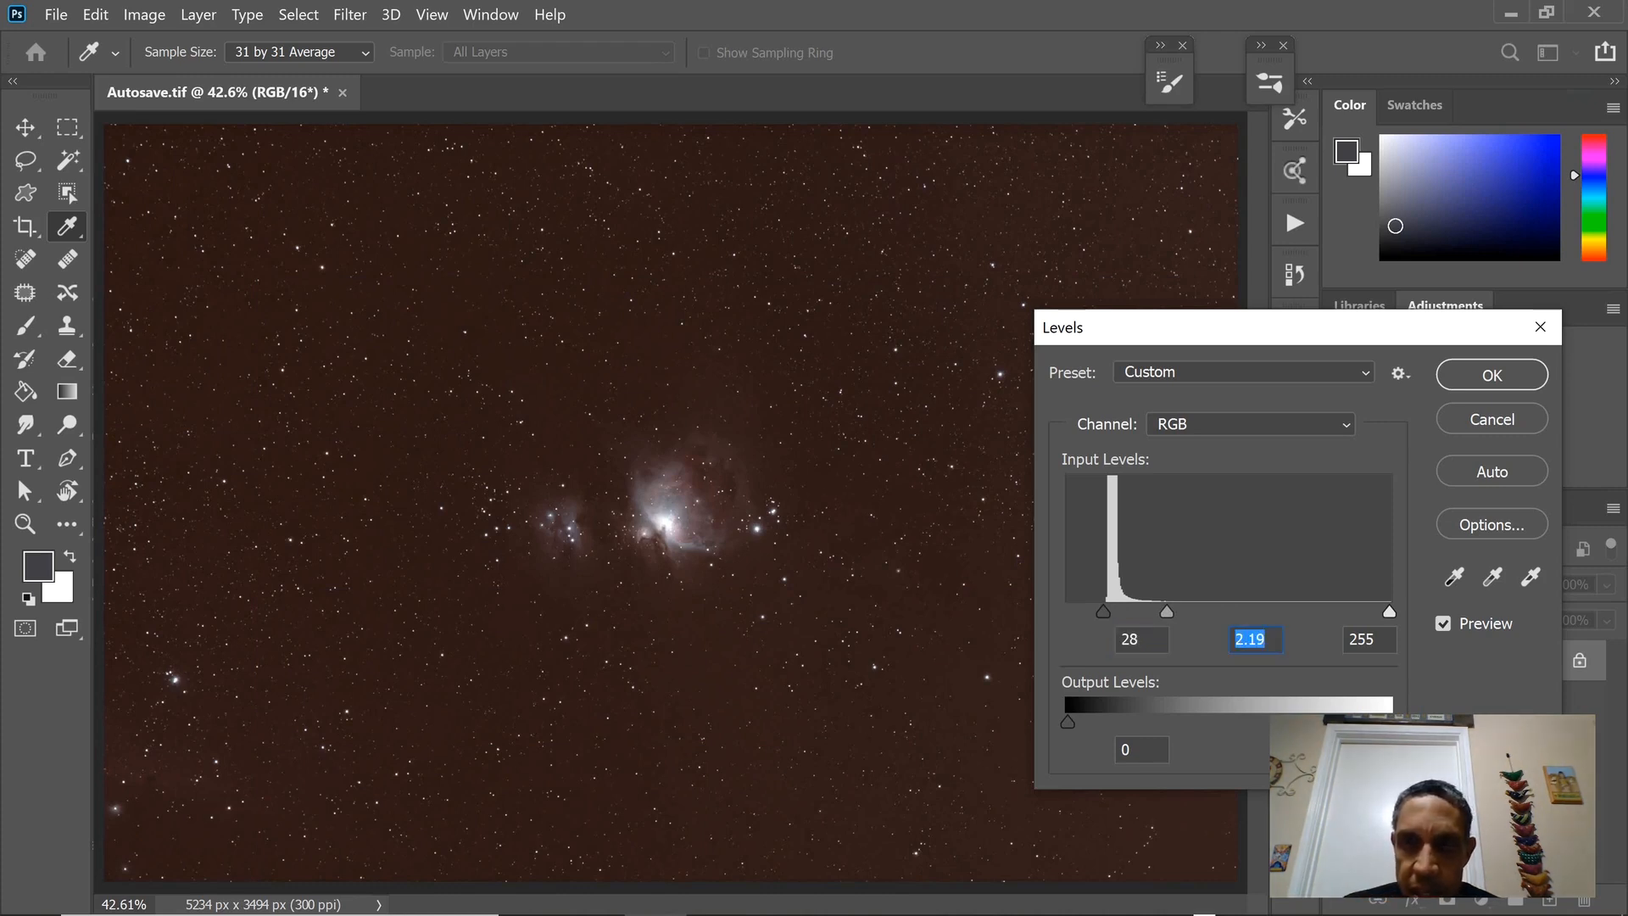
key("Return")
key("c")
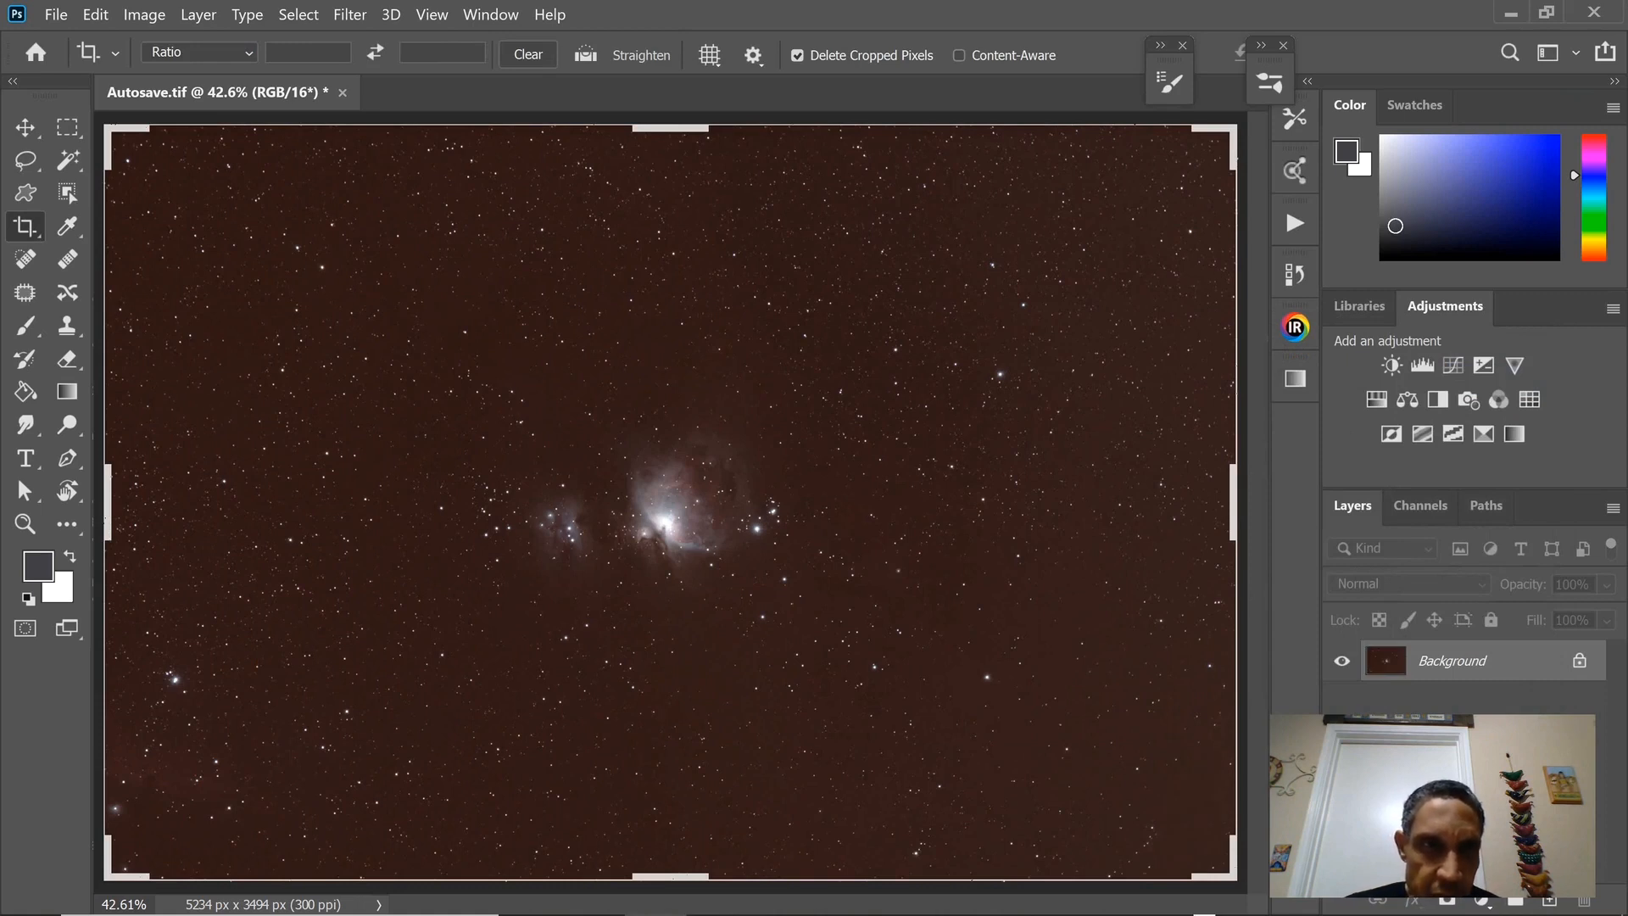
key("v")
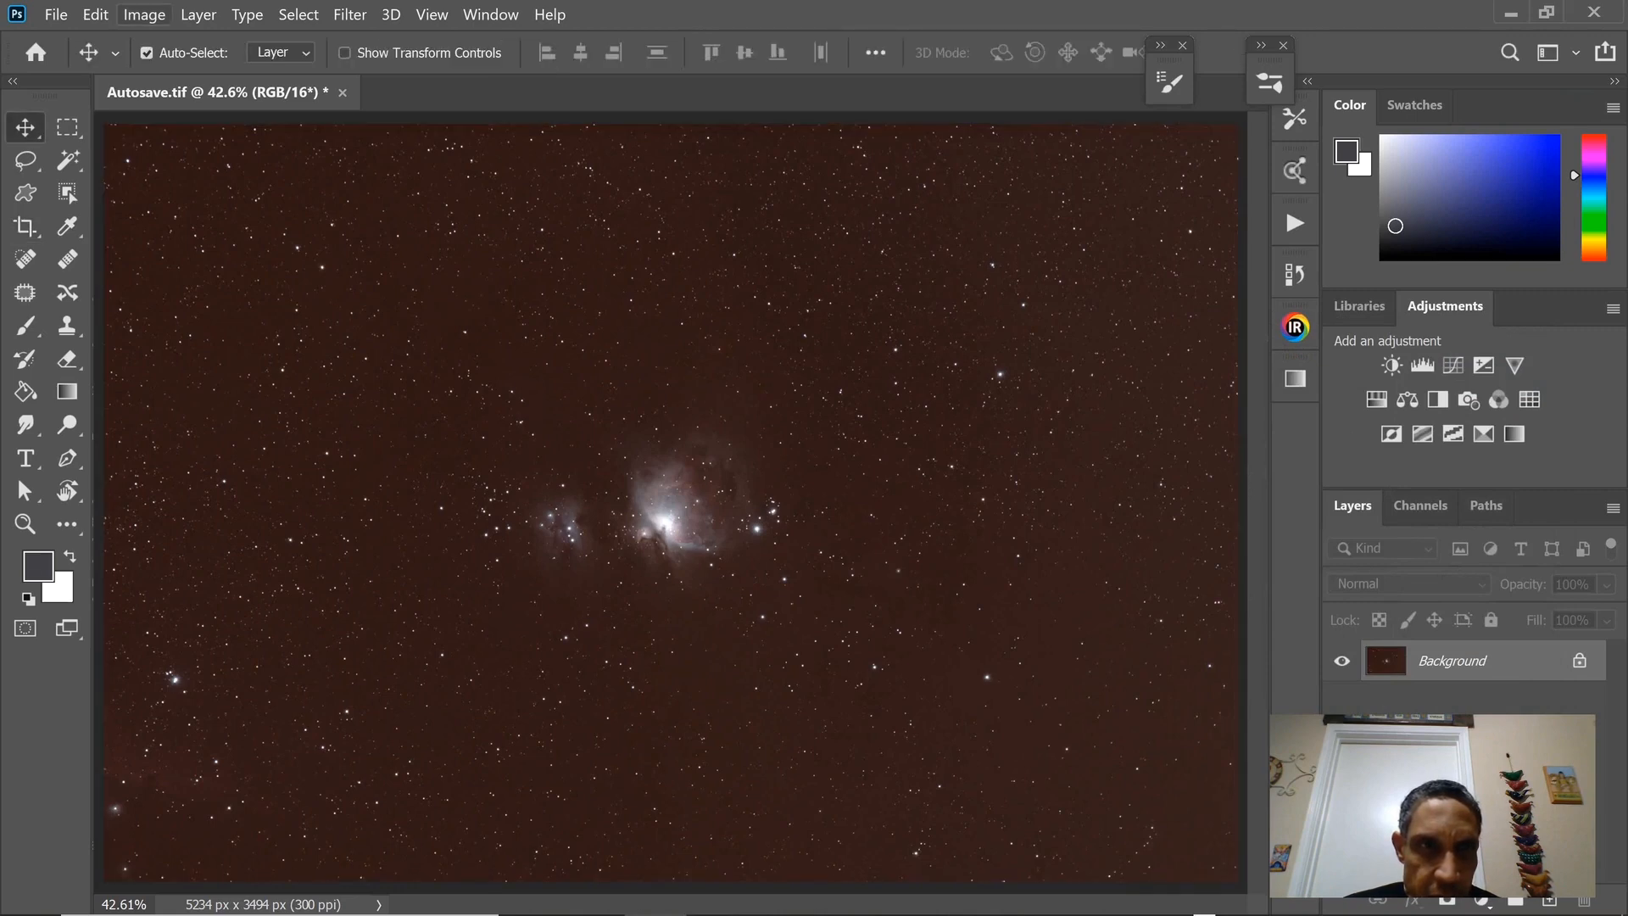
Start a second Levels adjustment with the RGB shadow input at 15 and the midtones at 1.24.
left_click(144, 15)
mouse_move(182, 69)
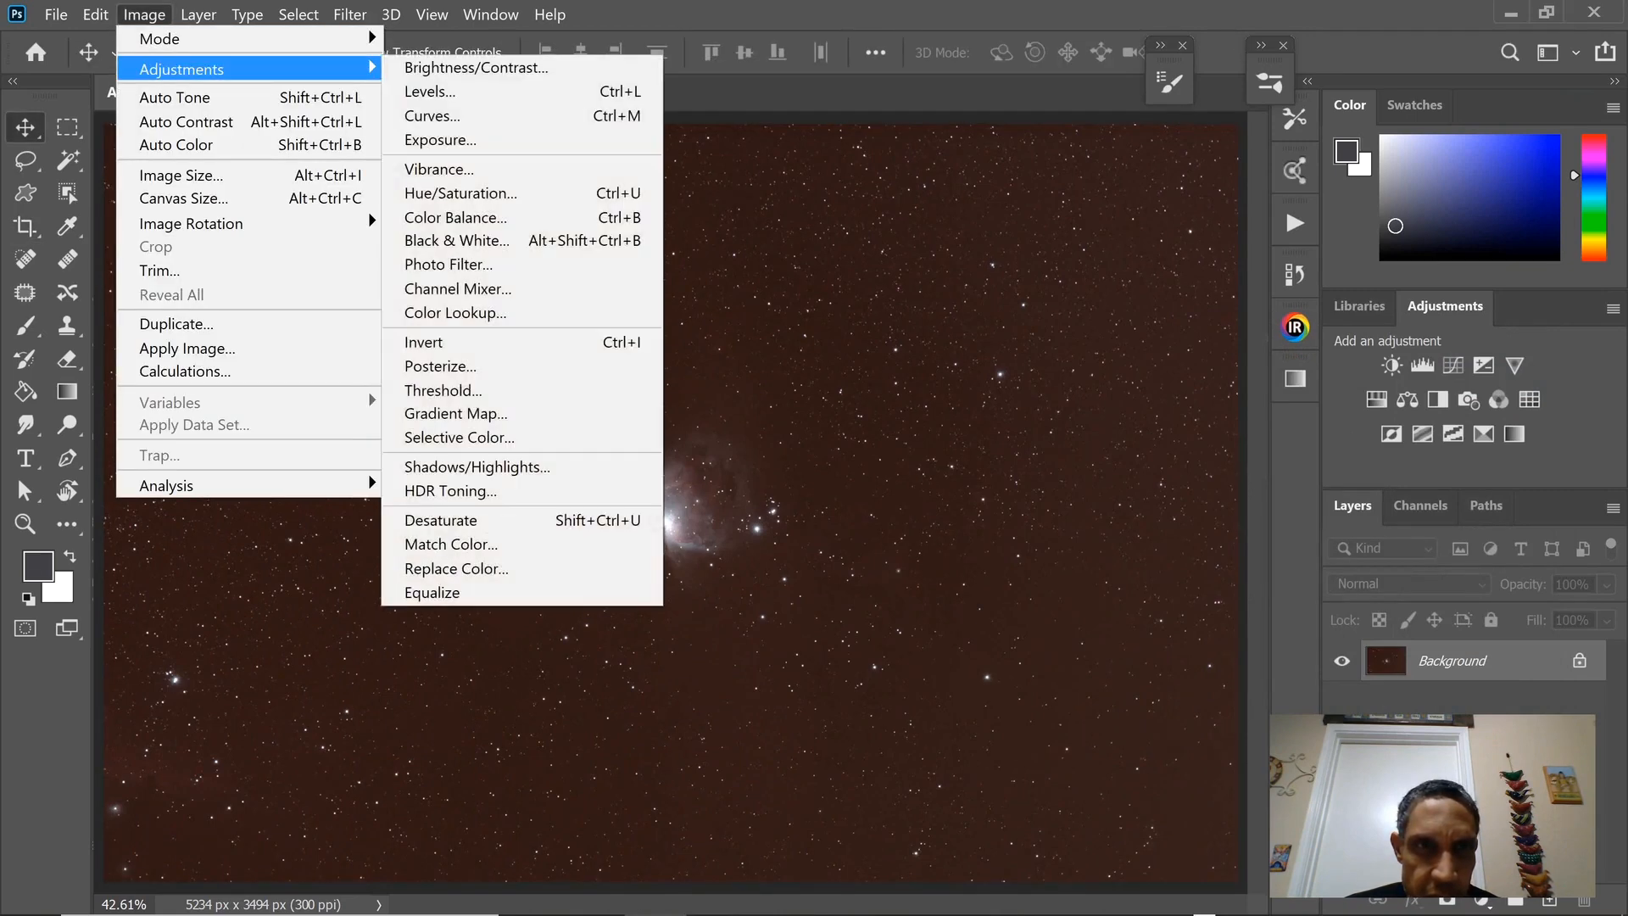
left_click(429, 91)
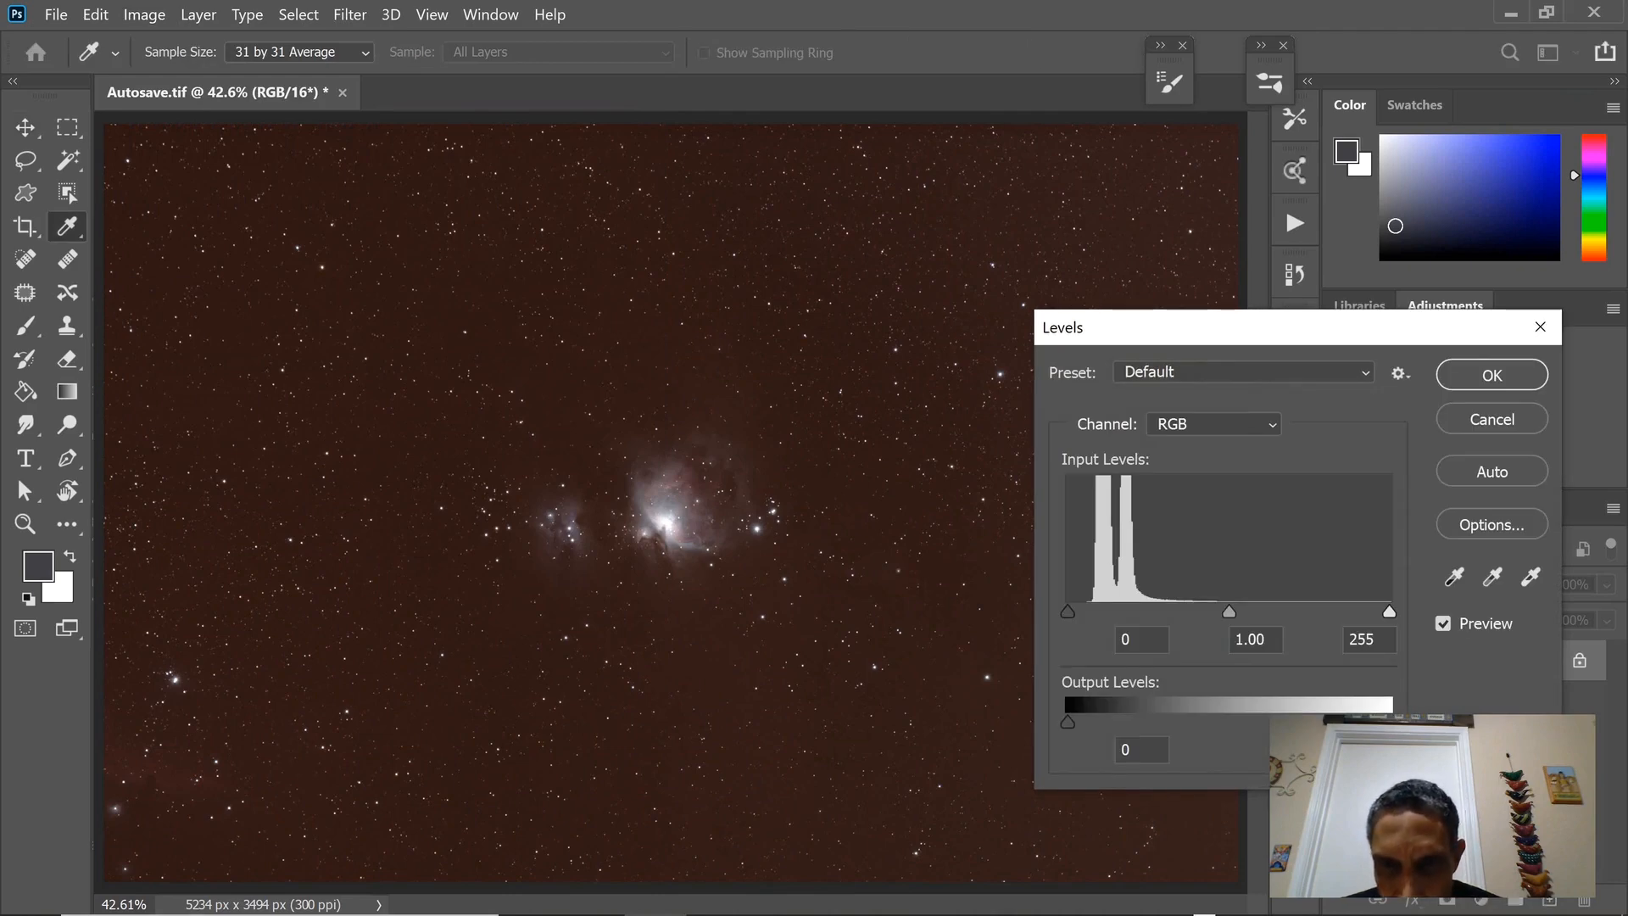
left_click_drag(1067, 611, 1084, 611)
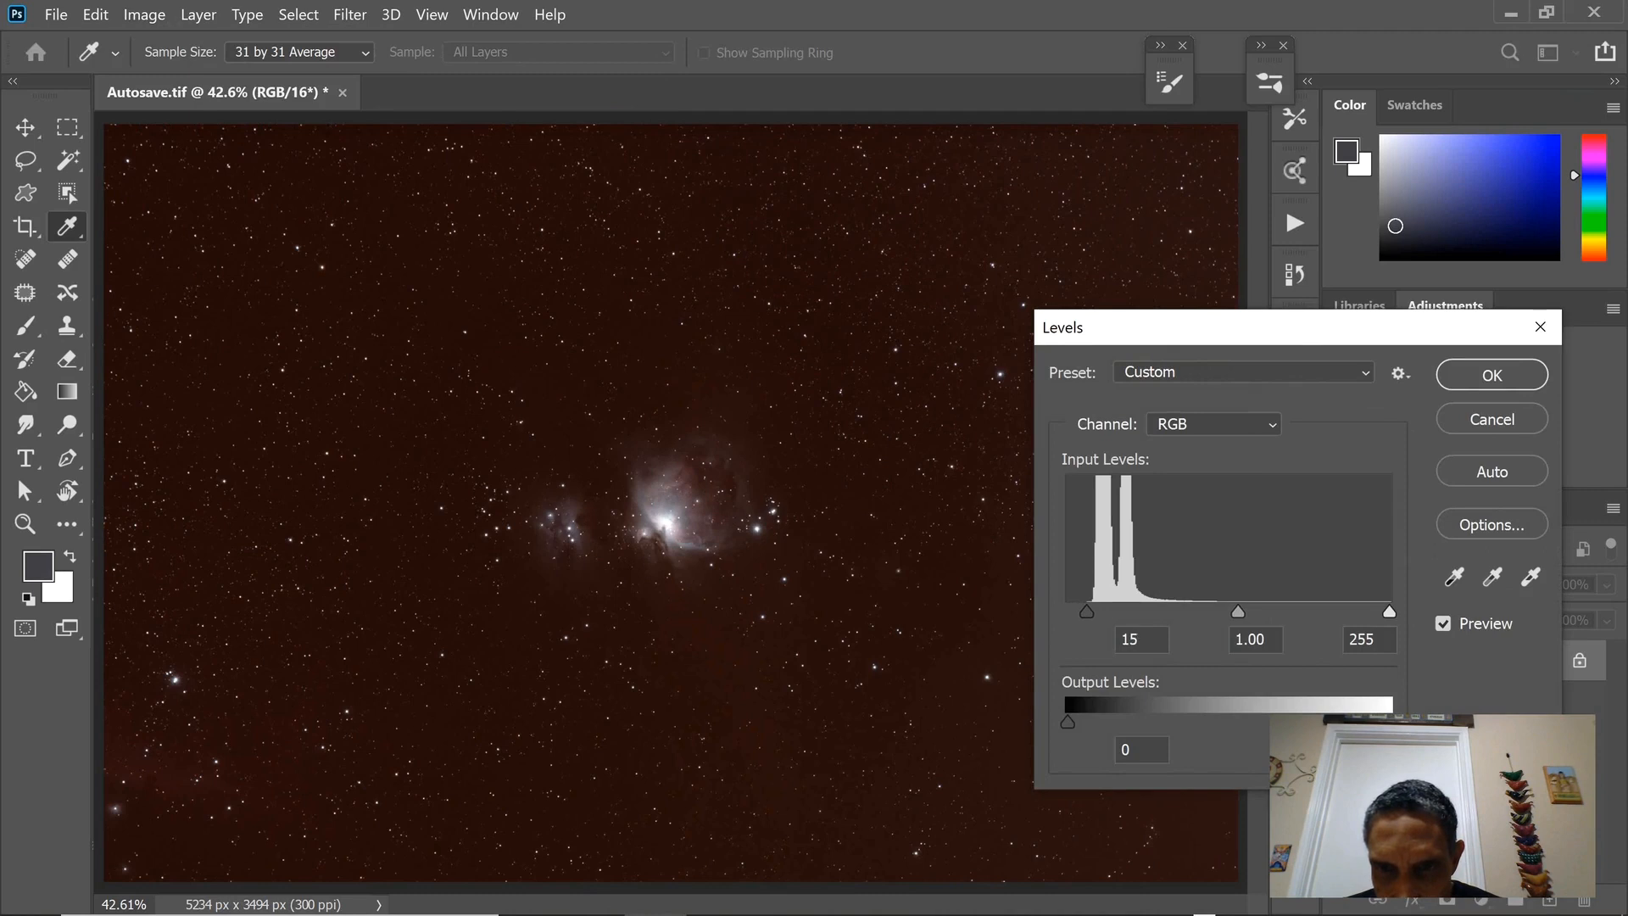
left_click_drag(1086, 611, 1087, 611)
left_click_drag(1238, 611, 1215, 611)
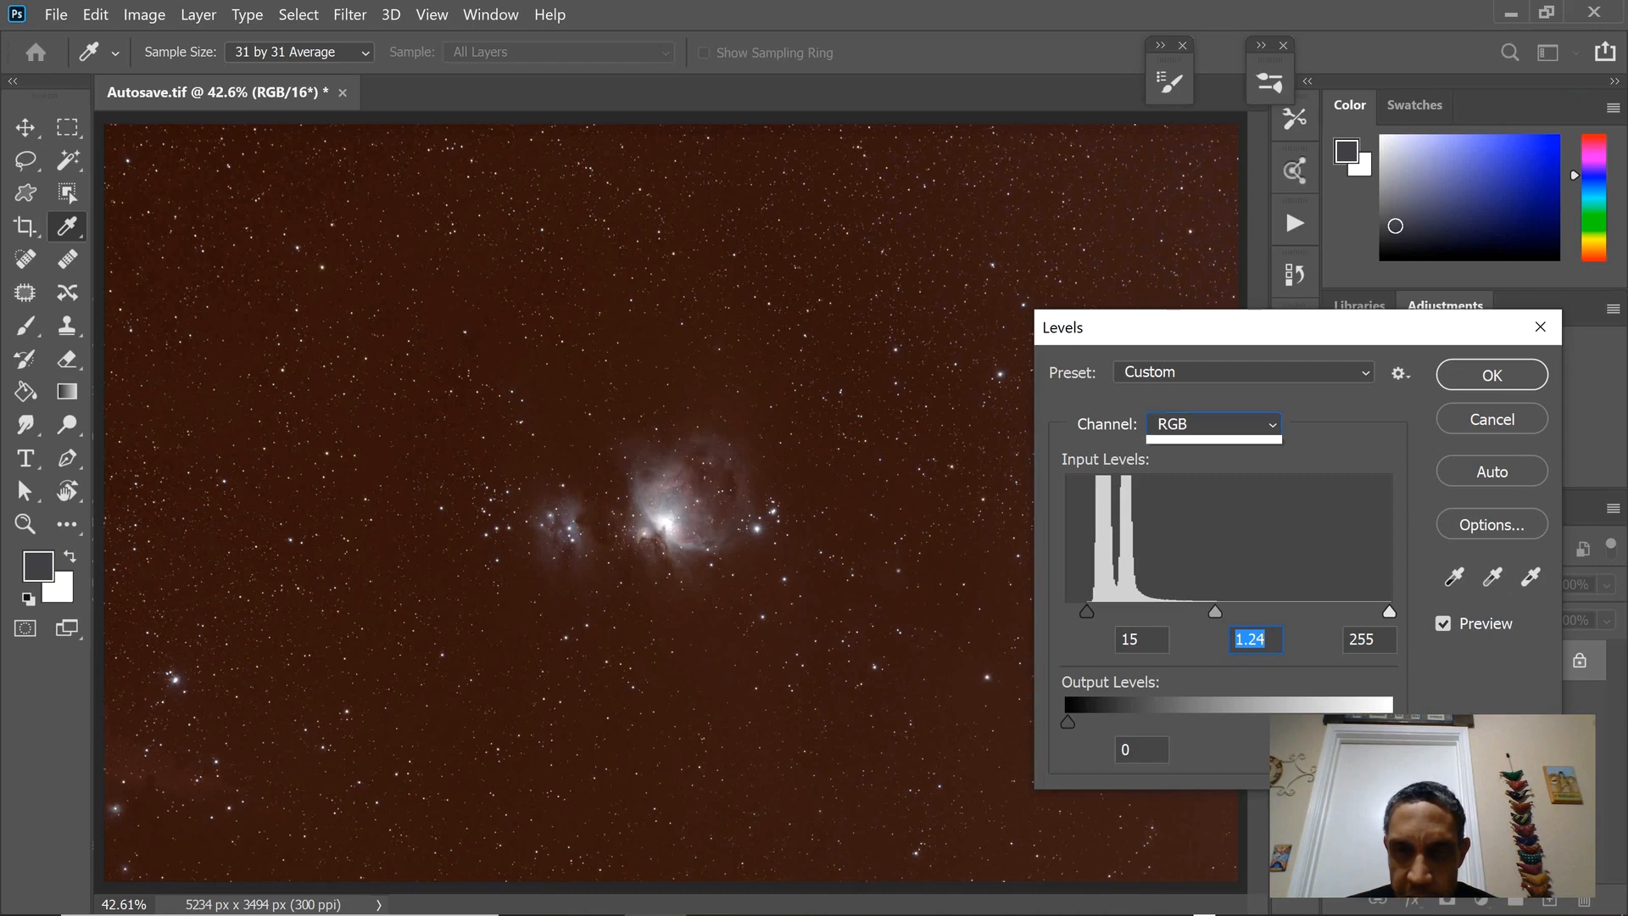
Examine the Red, Green and Blue channel histograms without changing them, and apply the Levels adjustment.
left_click(1213, 424)
left_click(1213, 470)
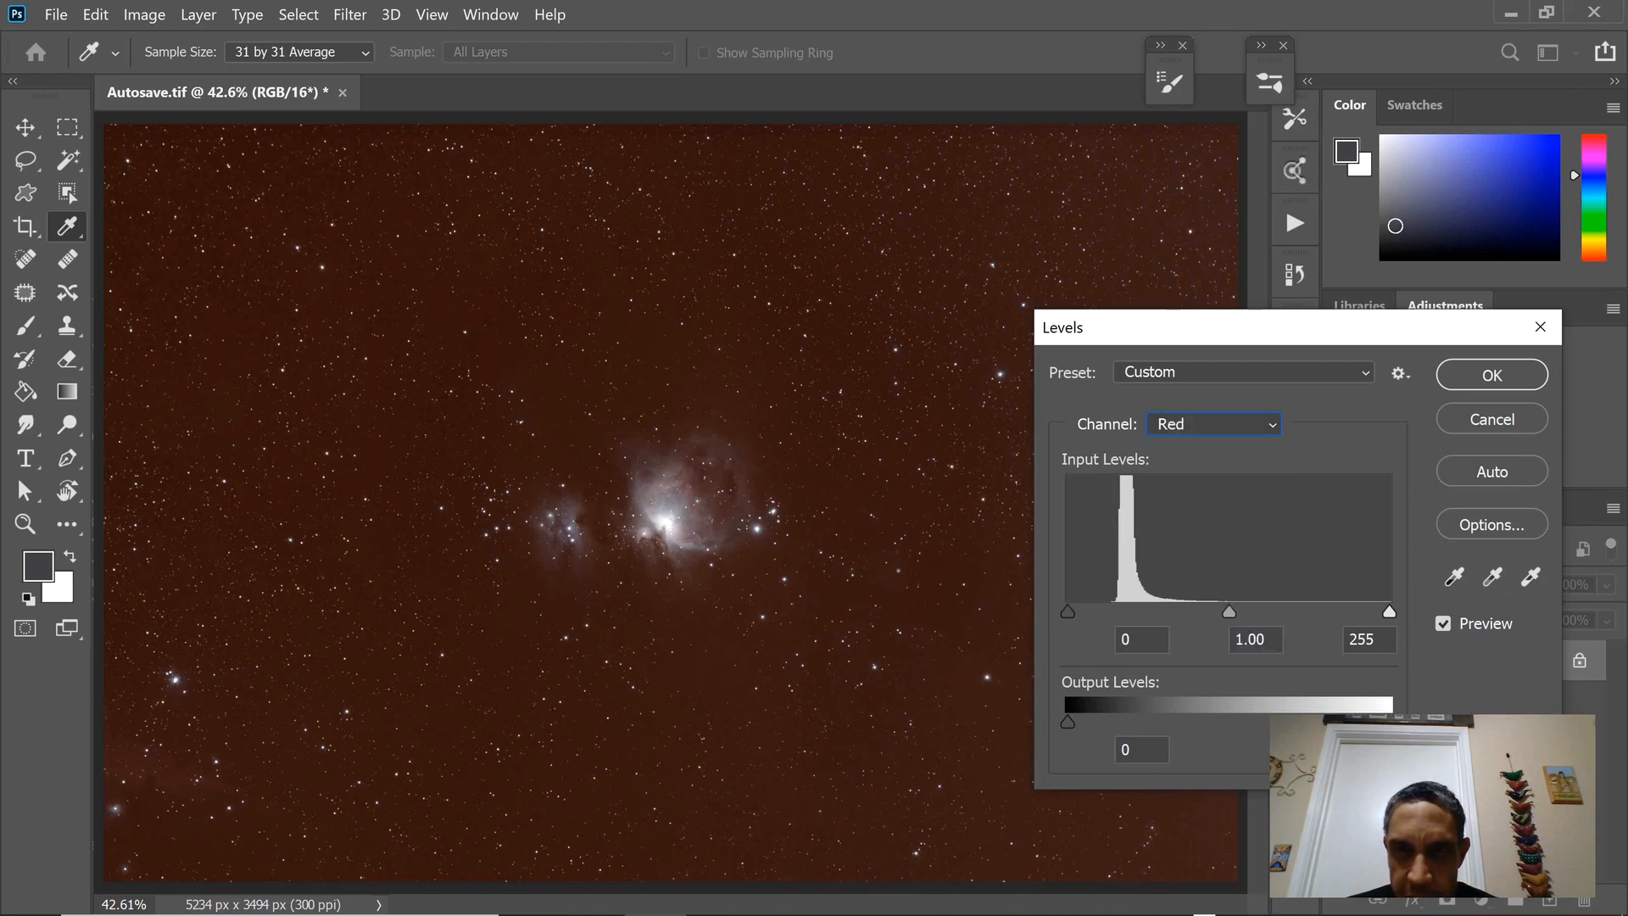
left_click(1212, 424)
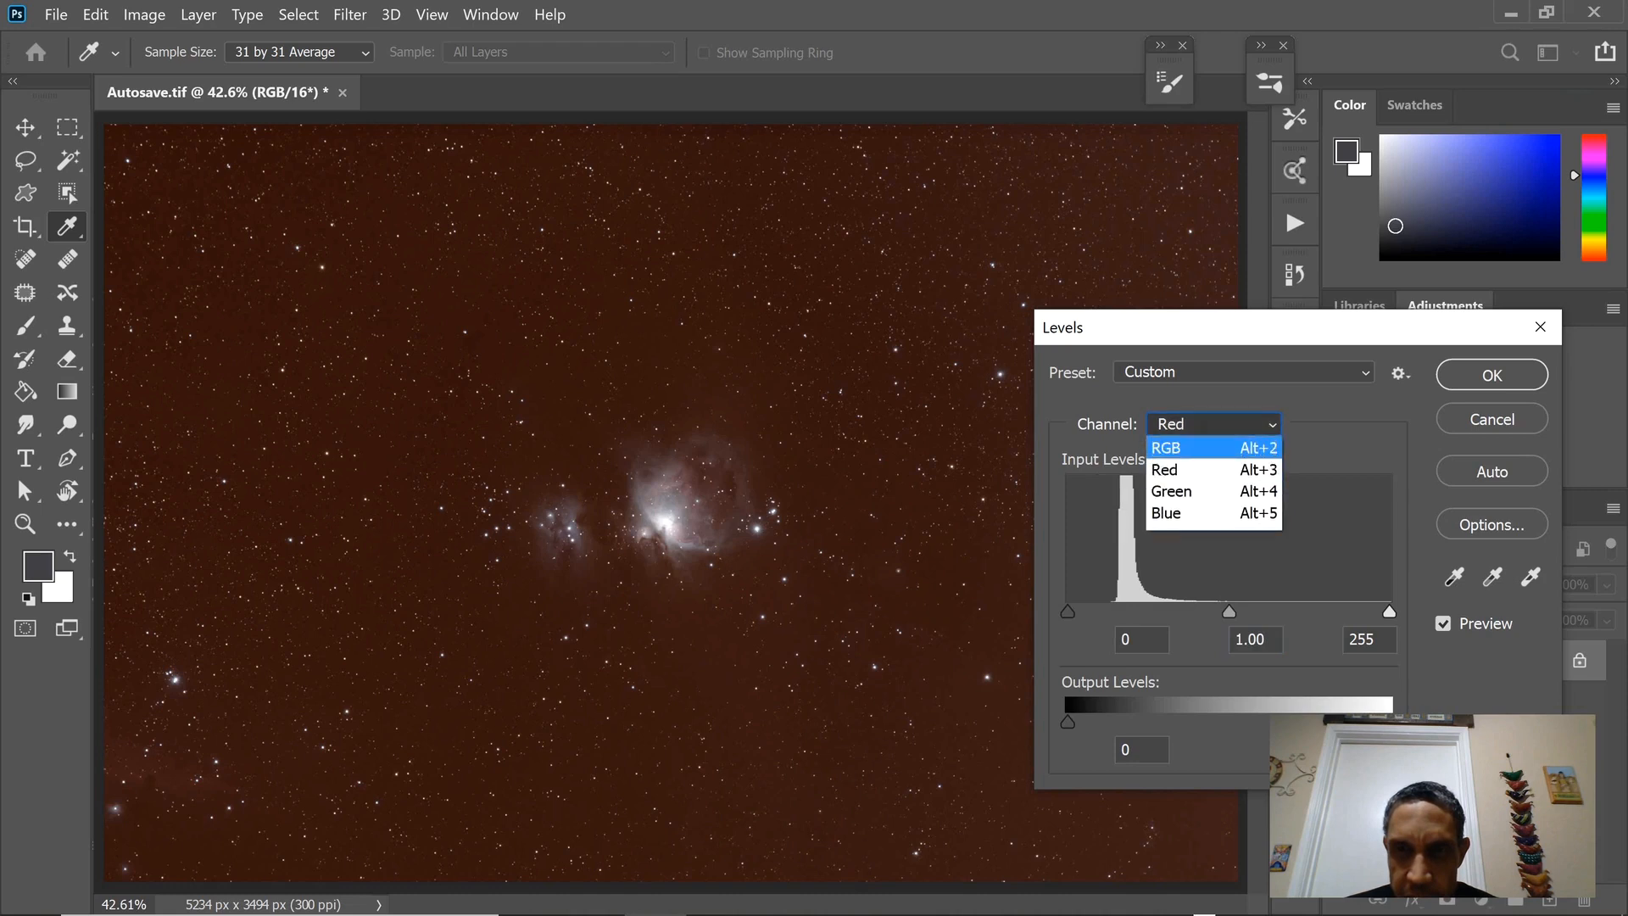
left_click(1212, 491)
left_click(1212, 424)
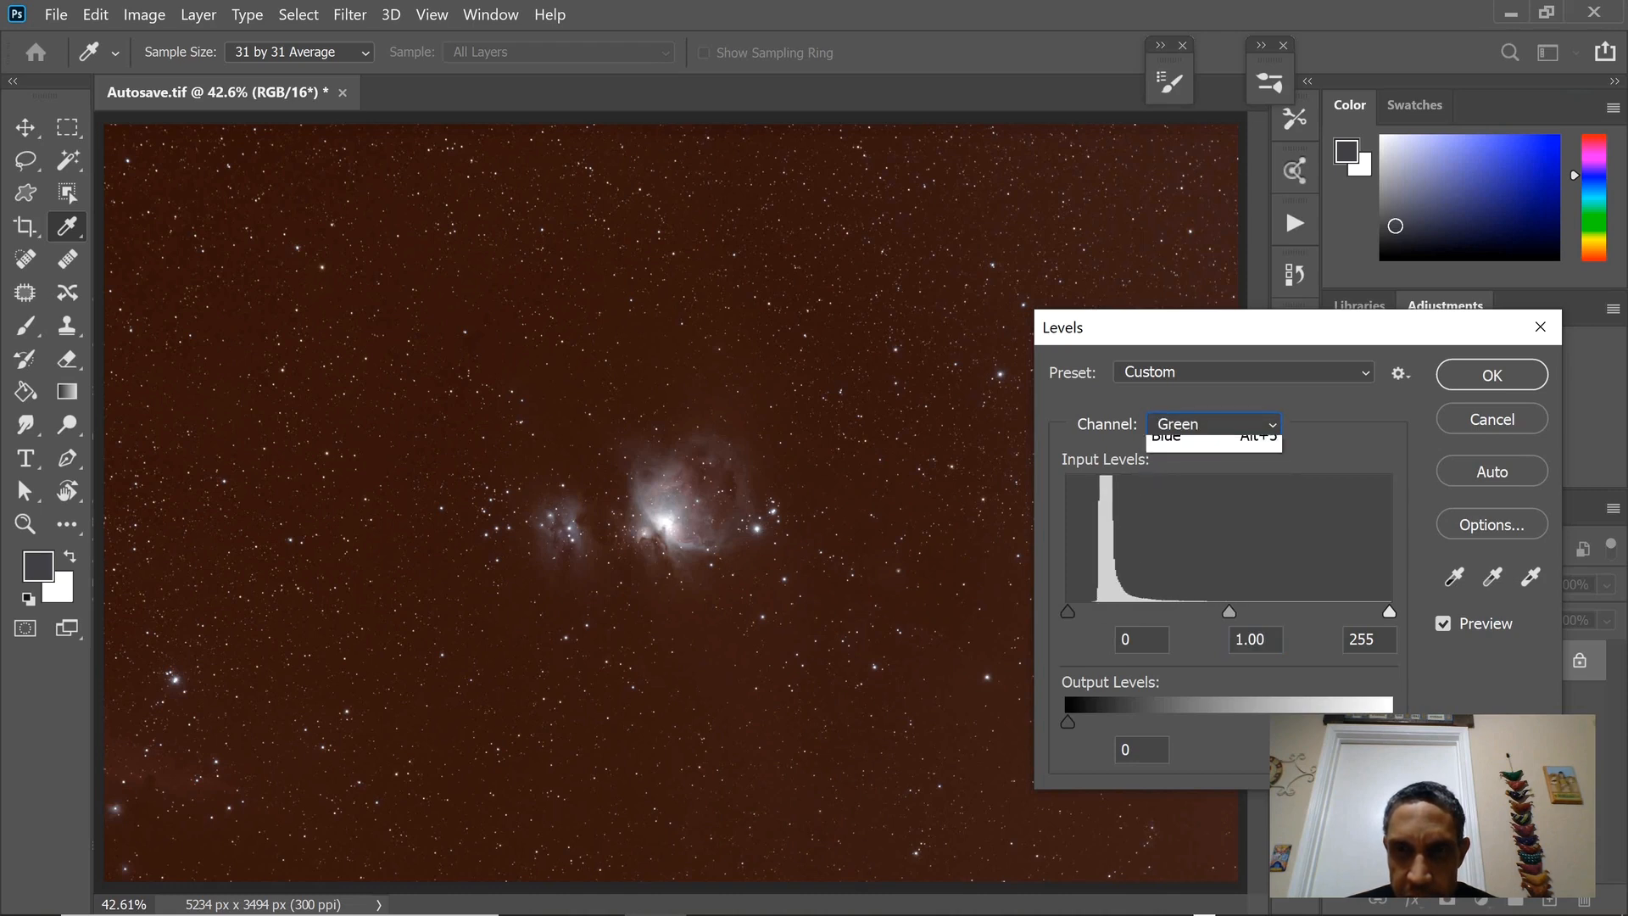
left_click(1212, 512)
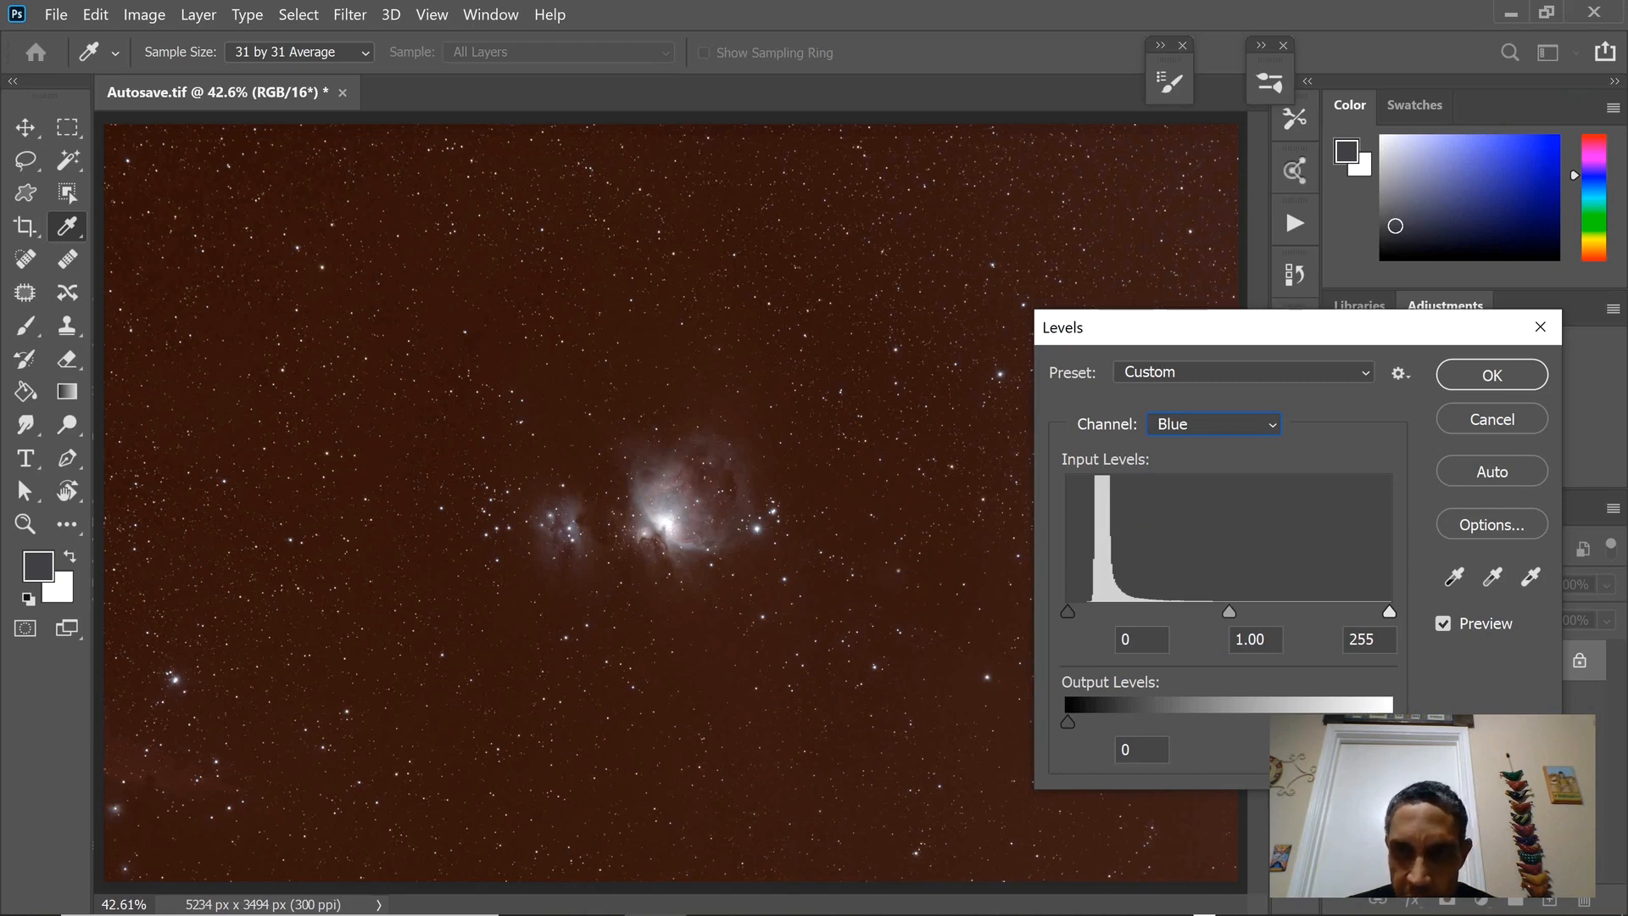
left_click(1213, 424)
left_click(1212, 469)
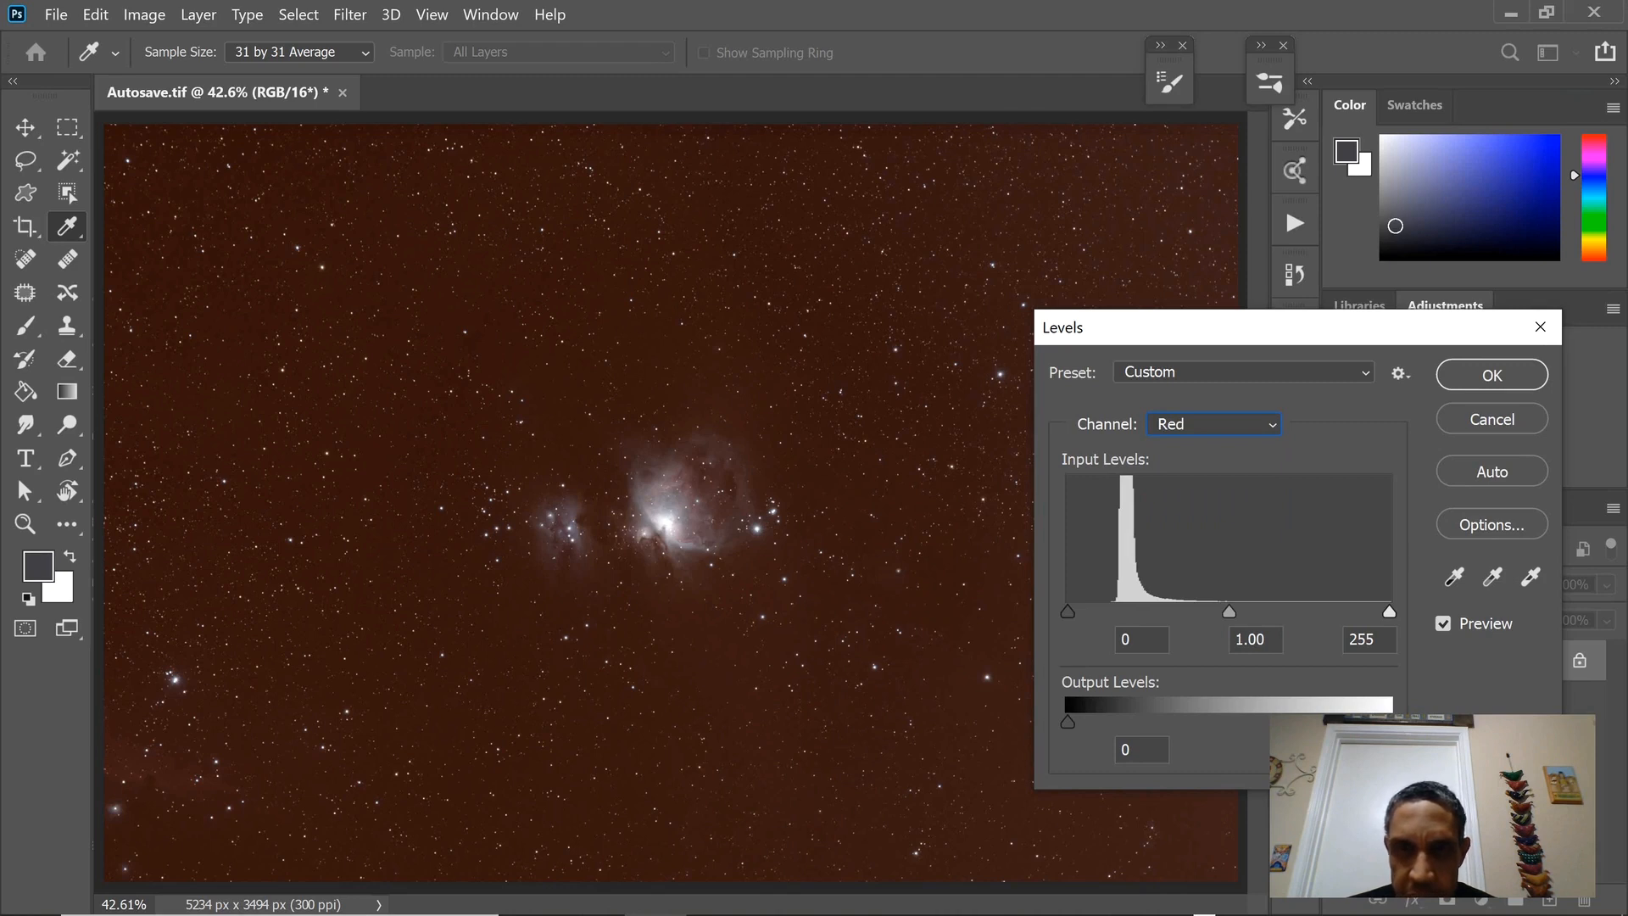
left_click(1492, 374)
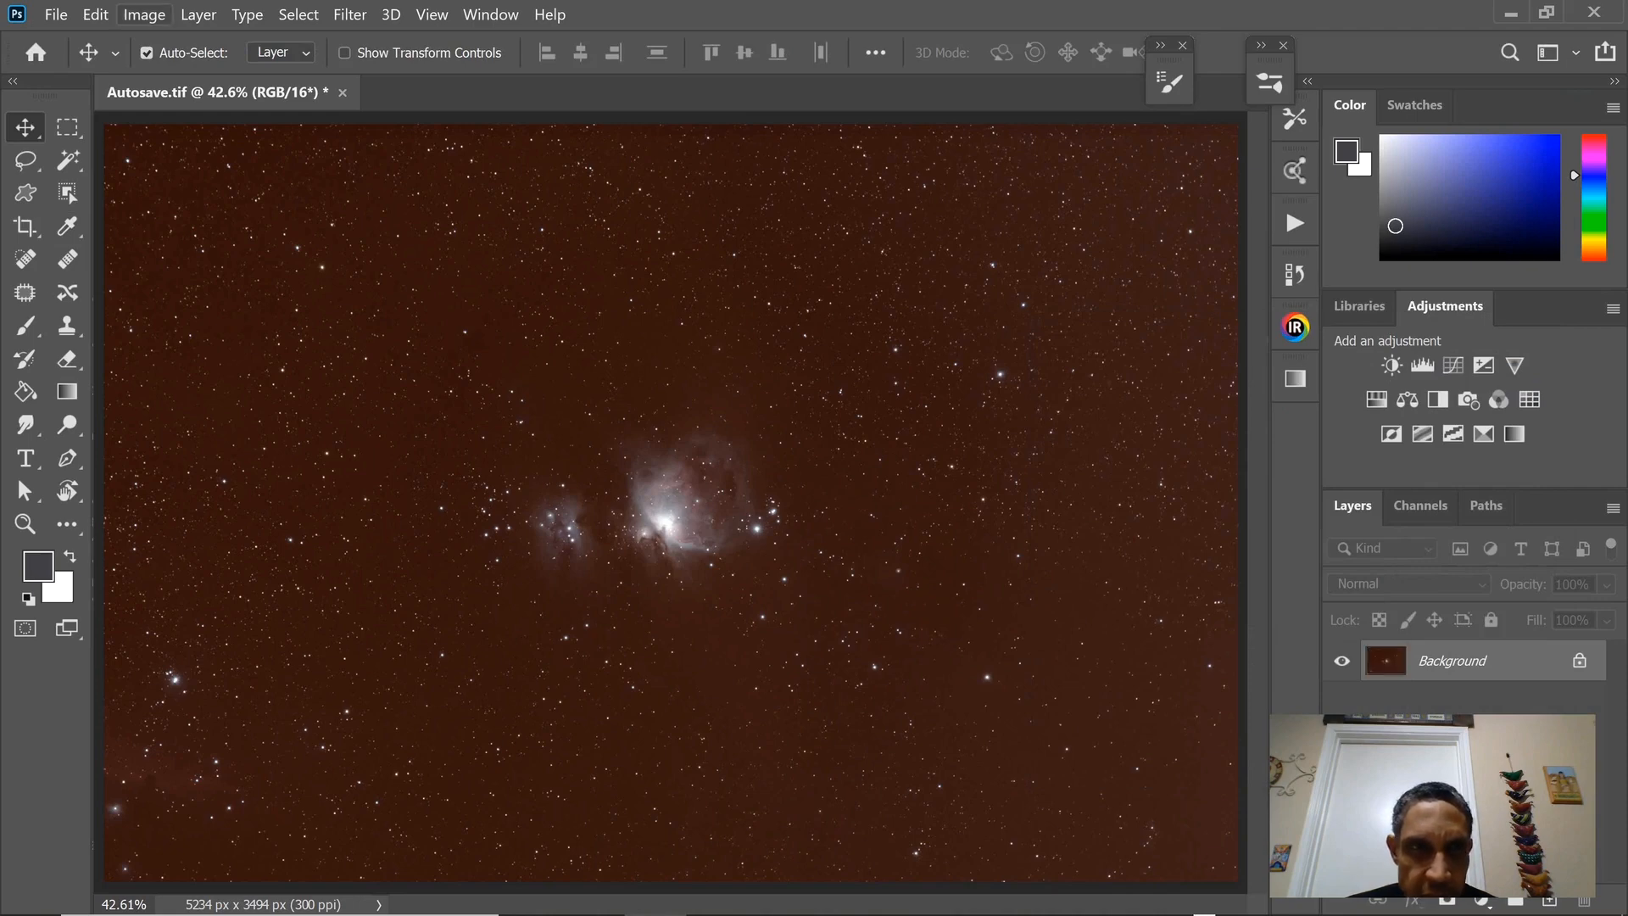
Start a third Levels adjustment and display the colour Histogram alongside it.
left_click(144, 14)
mouse_move(181, 69)
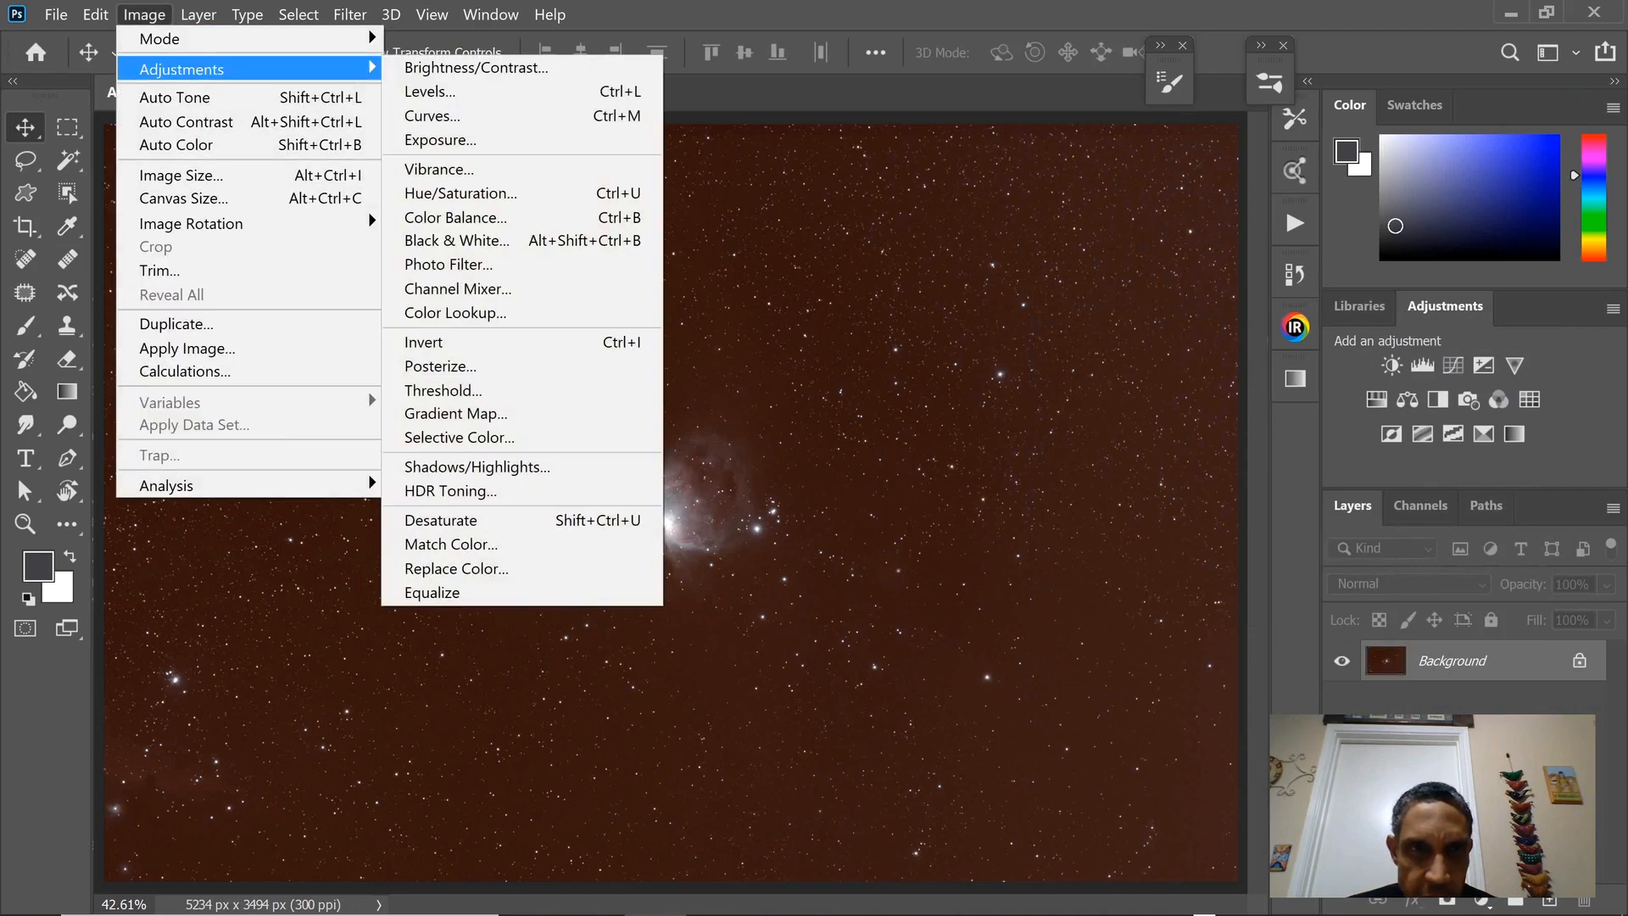
left_click(430, 90)
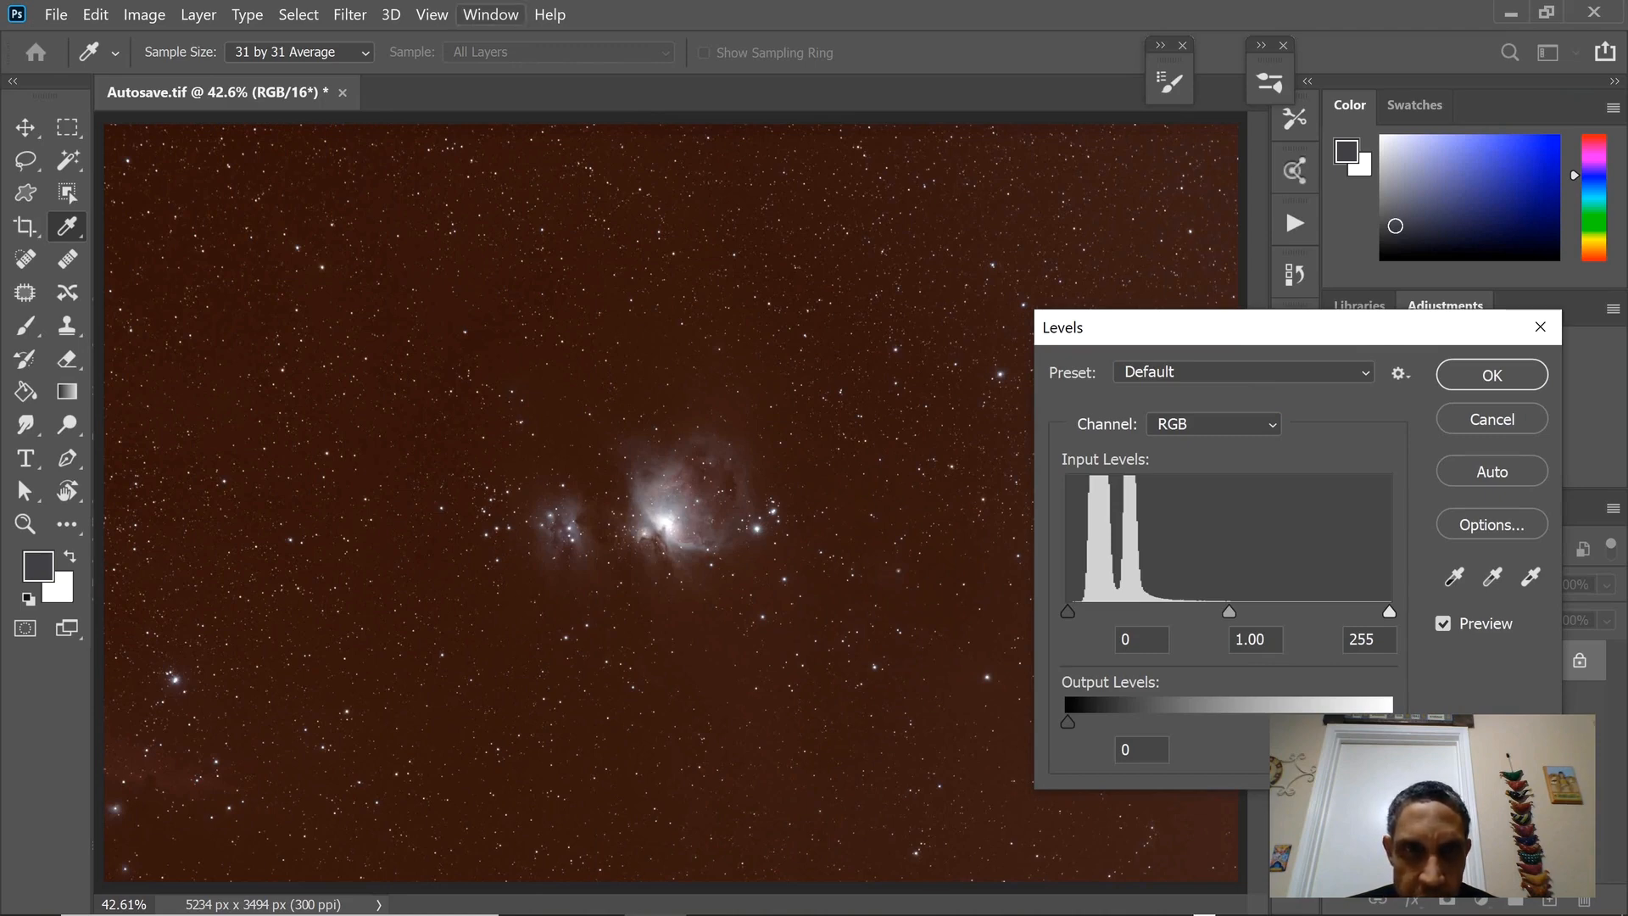
left_click(491, 15)
left_click(593, 450)
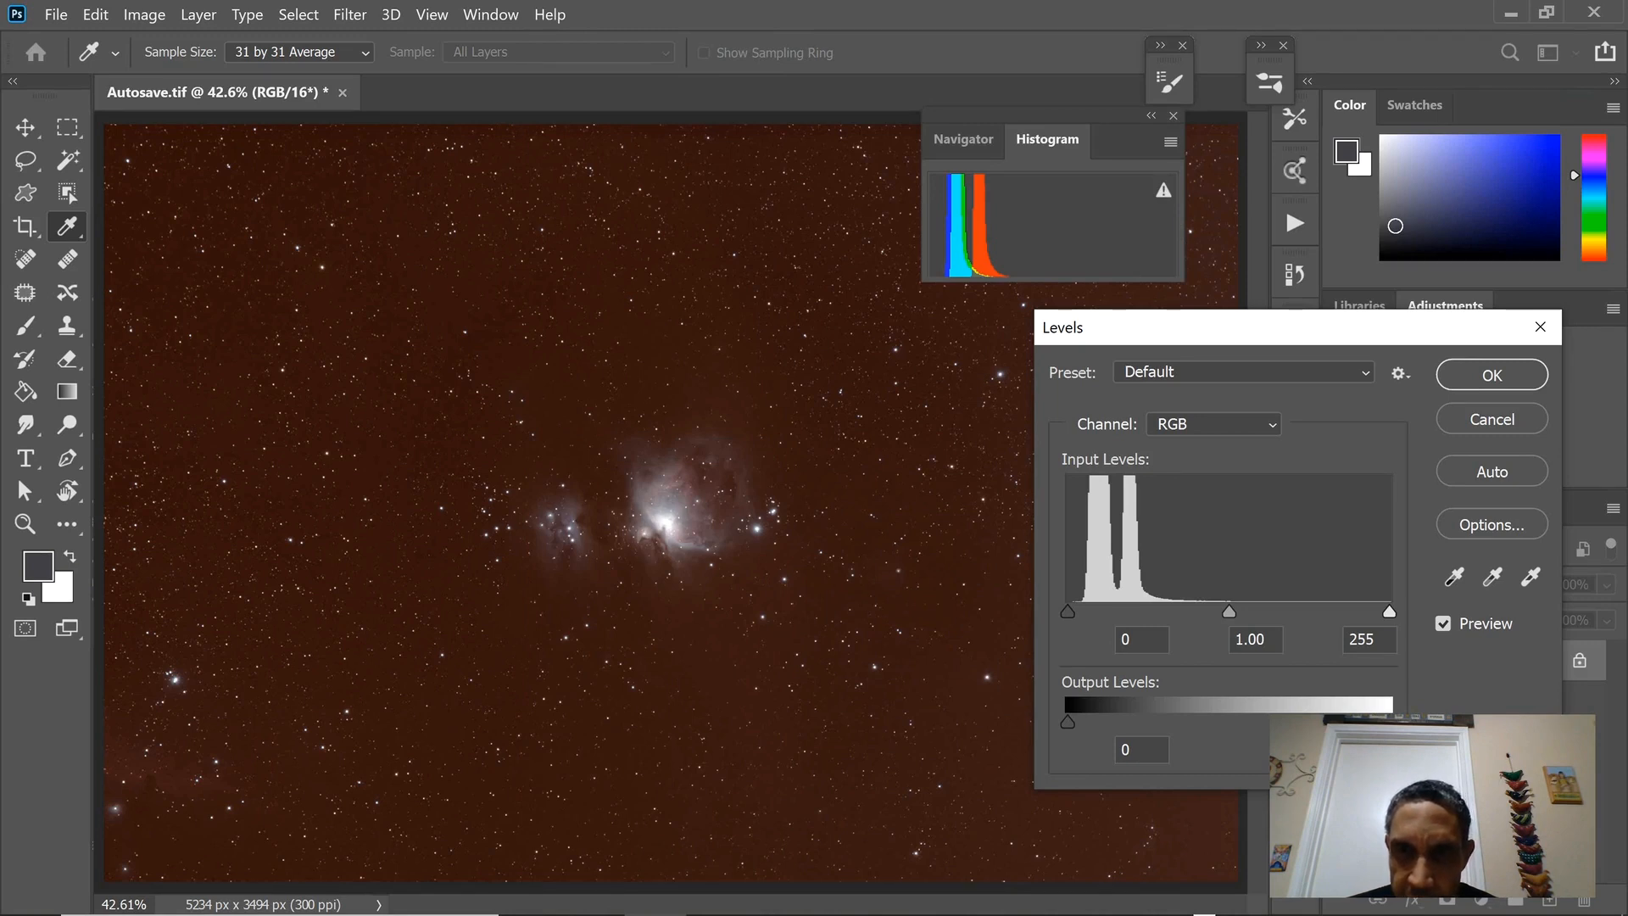
Set the Red channel's shadow input level to 25 in the Levels adjustment.
left_click(1214, 424)
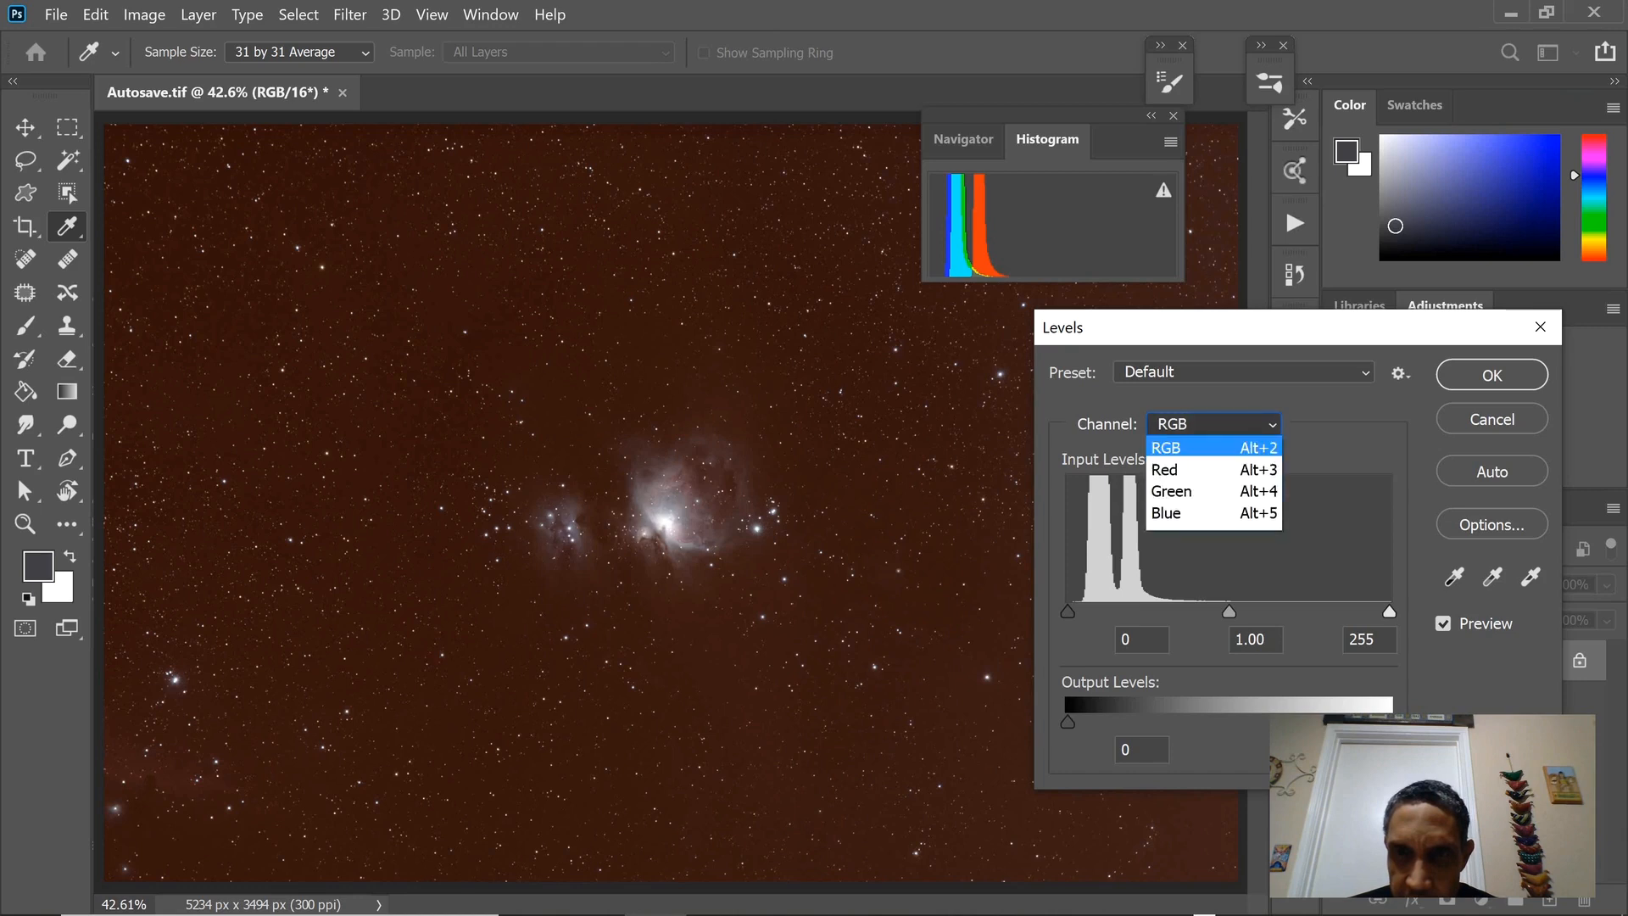
left_click(1204, 469)
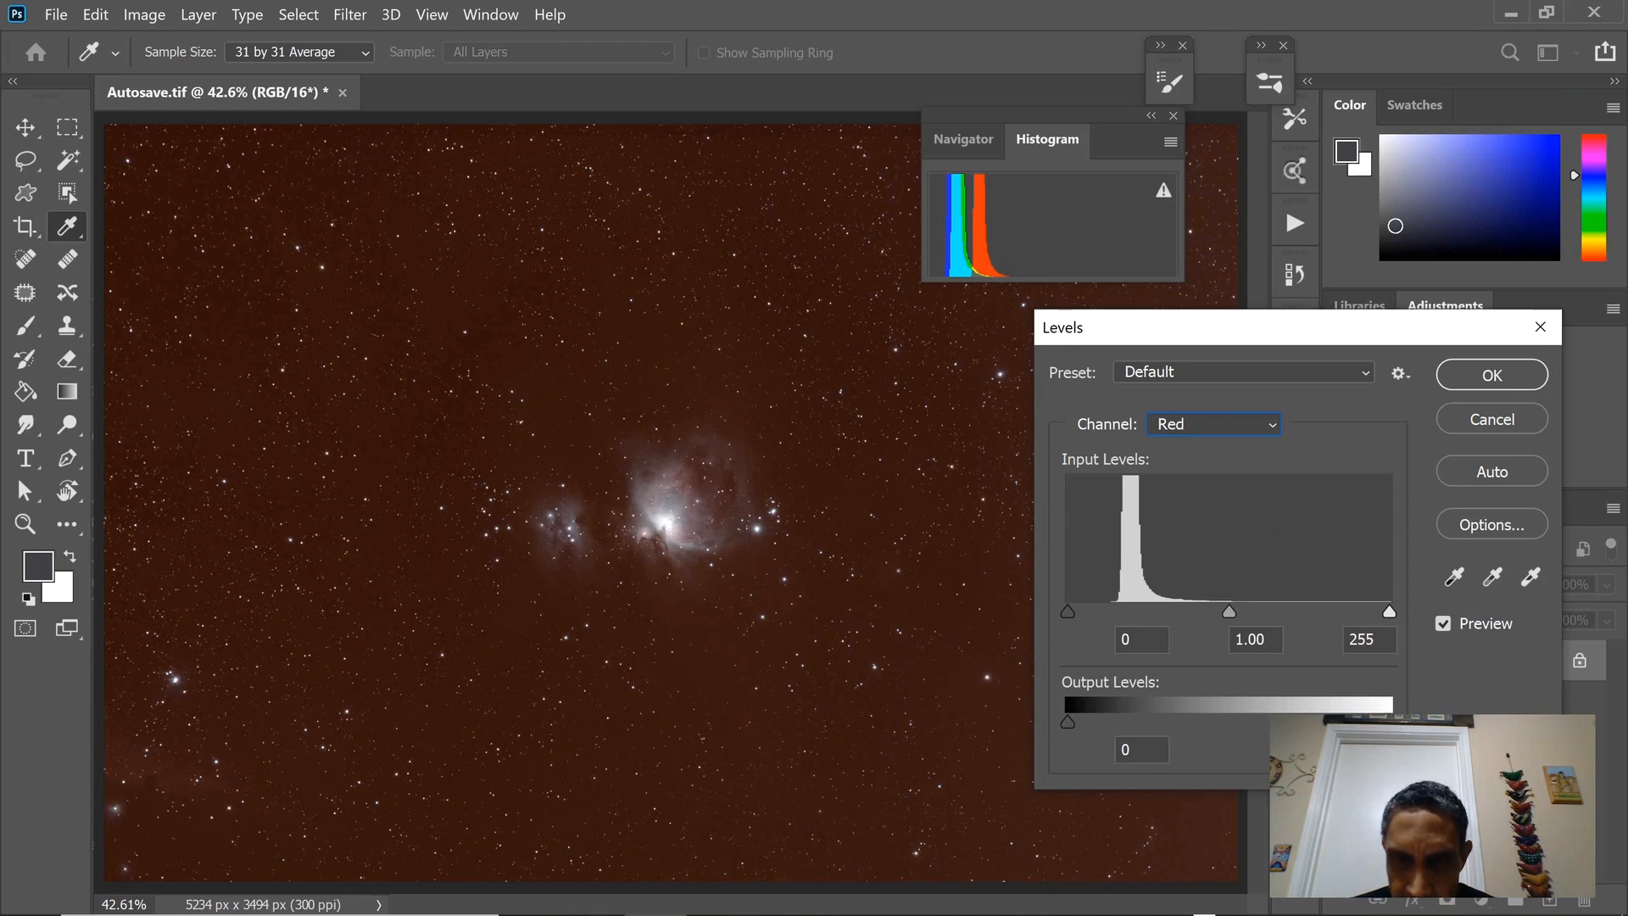
left_click_drag(1067, 611, 1088, 612)
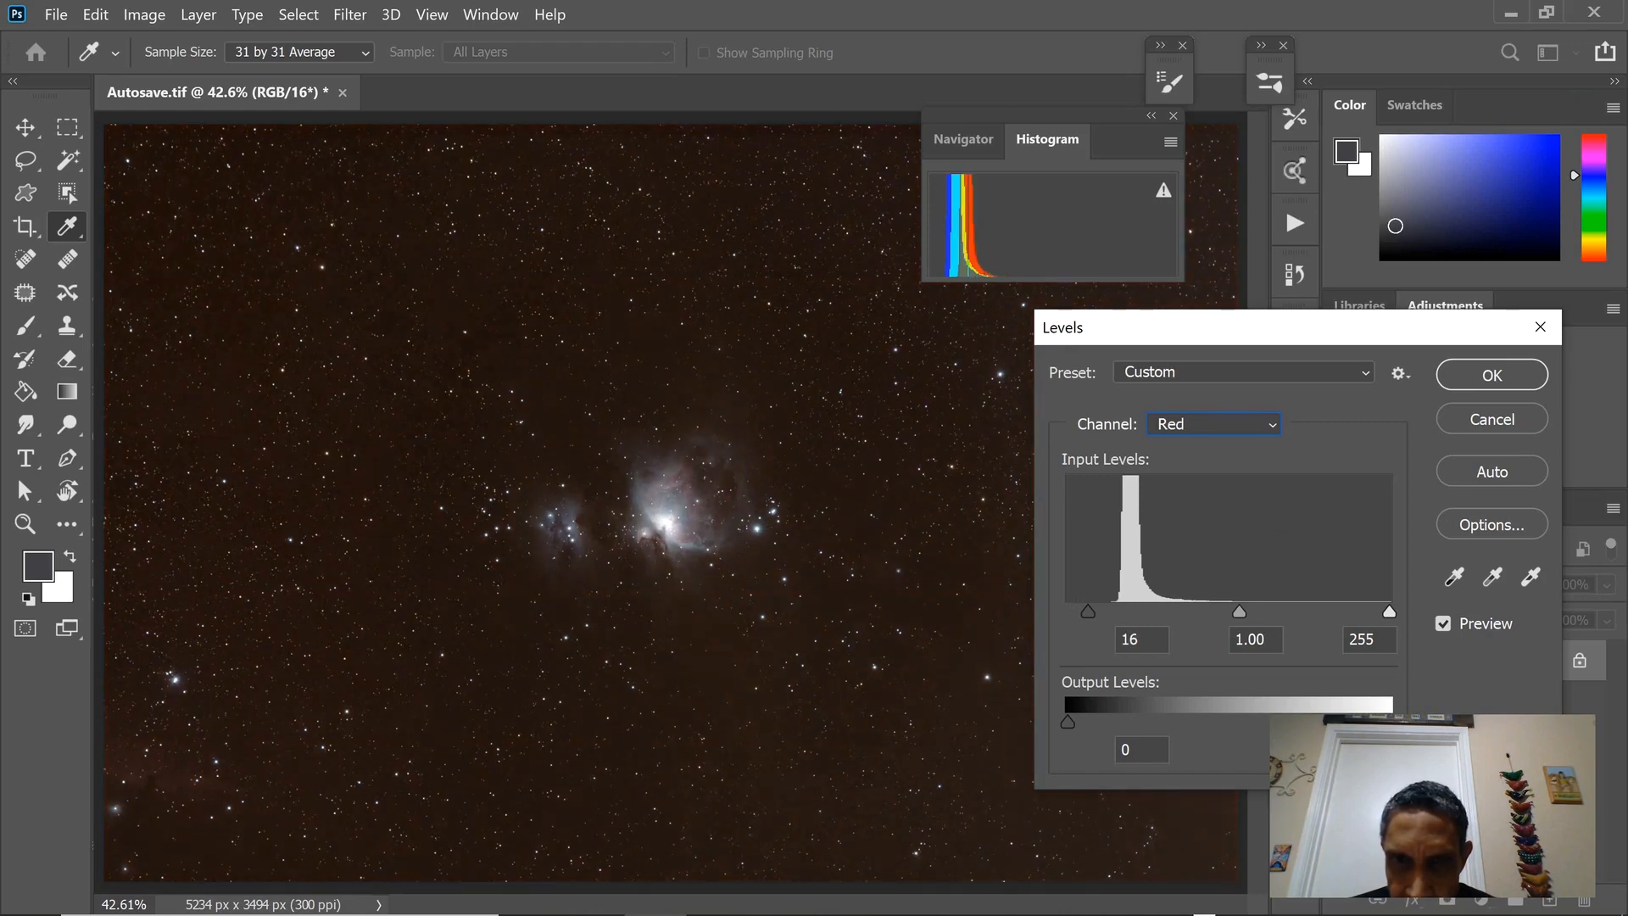
left_click_drag(1087, 611, 1100, 611)
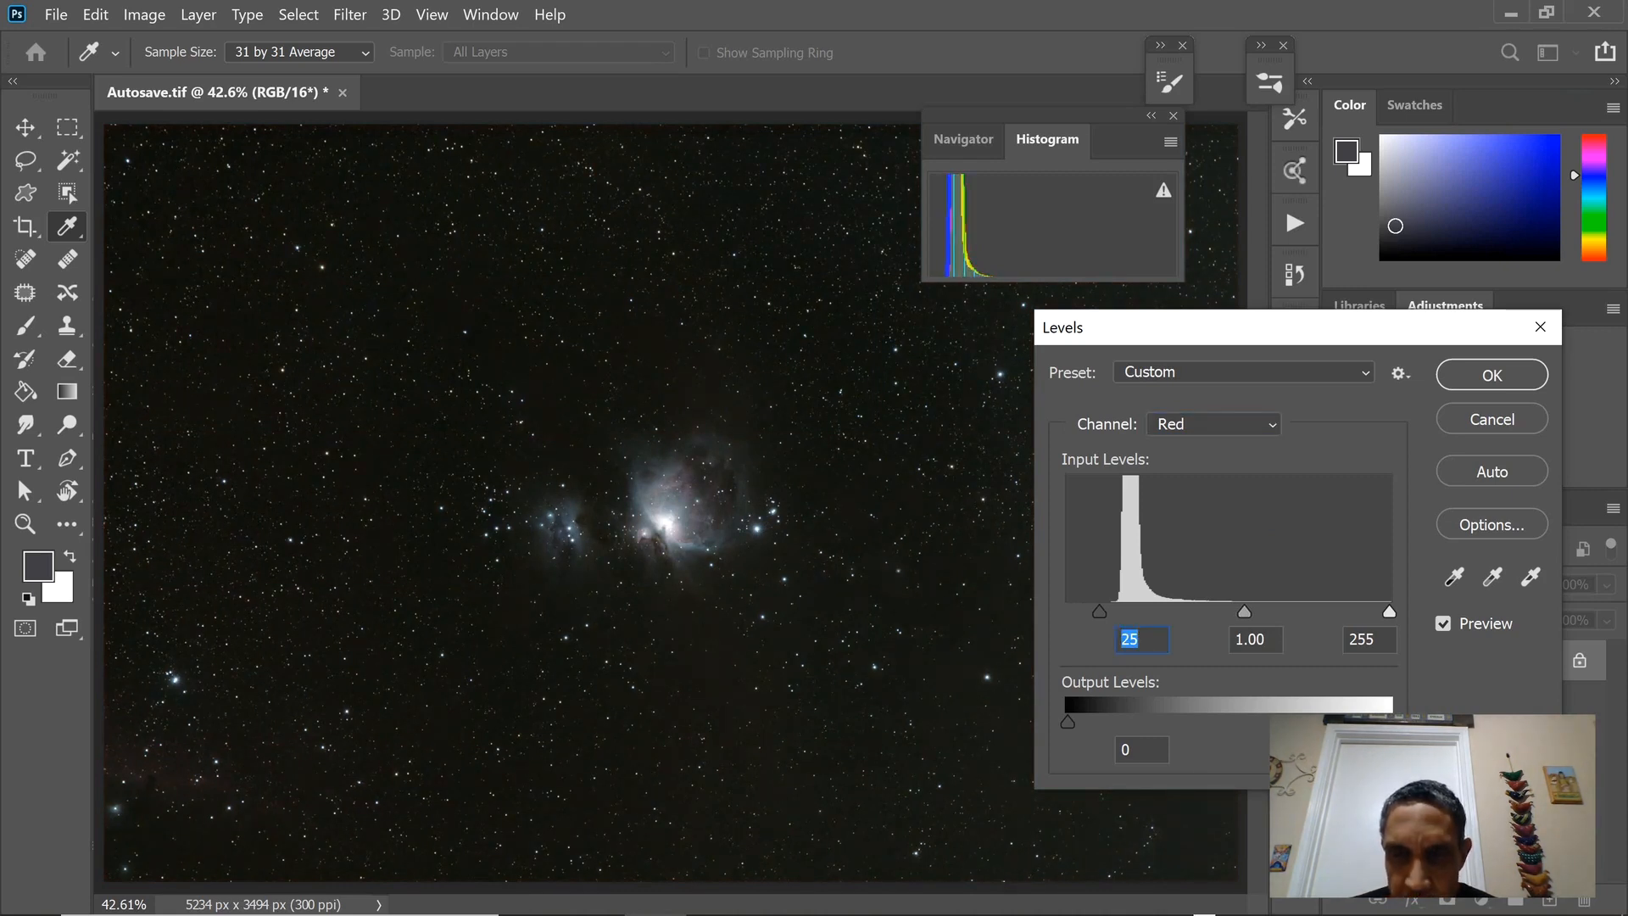
Set the Green channel's shadow input level to 3 and keep the Blue channel's at 0.
left_click(1213, 423)
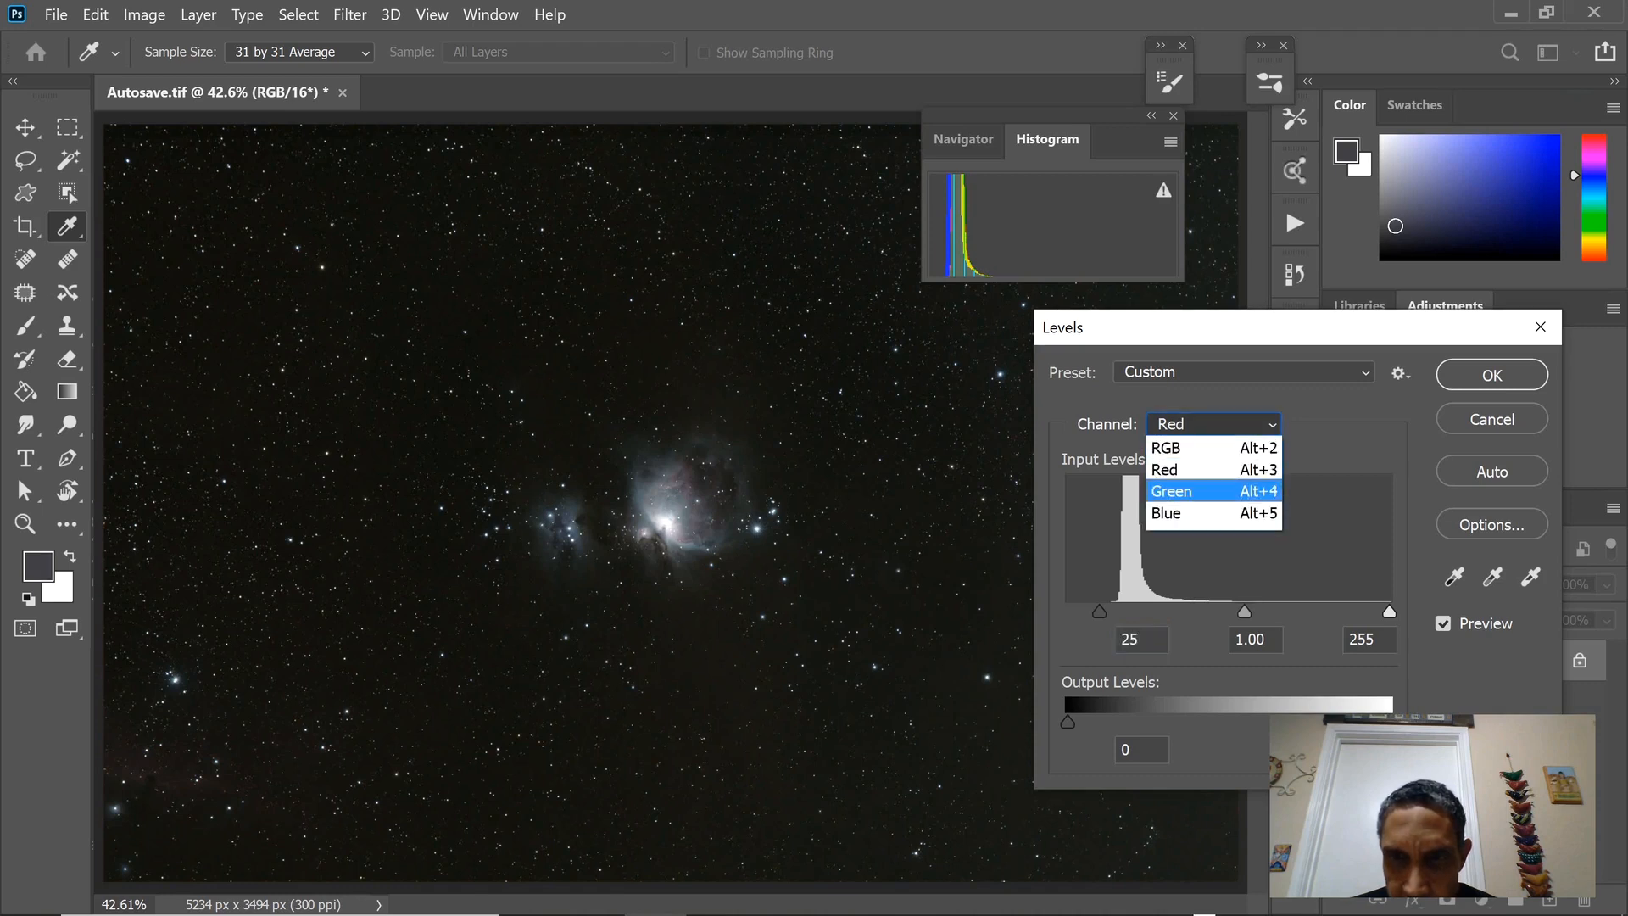
left_click(1182, 491)
left_click_drag(1067, 611, 1070, 611)
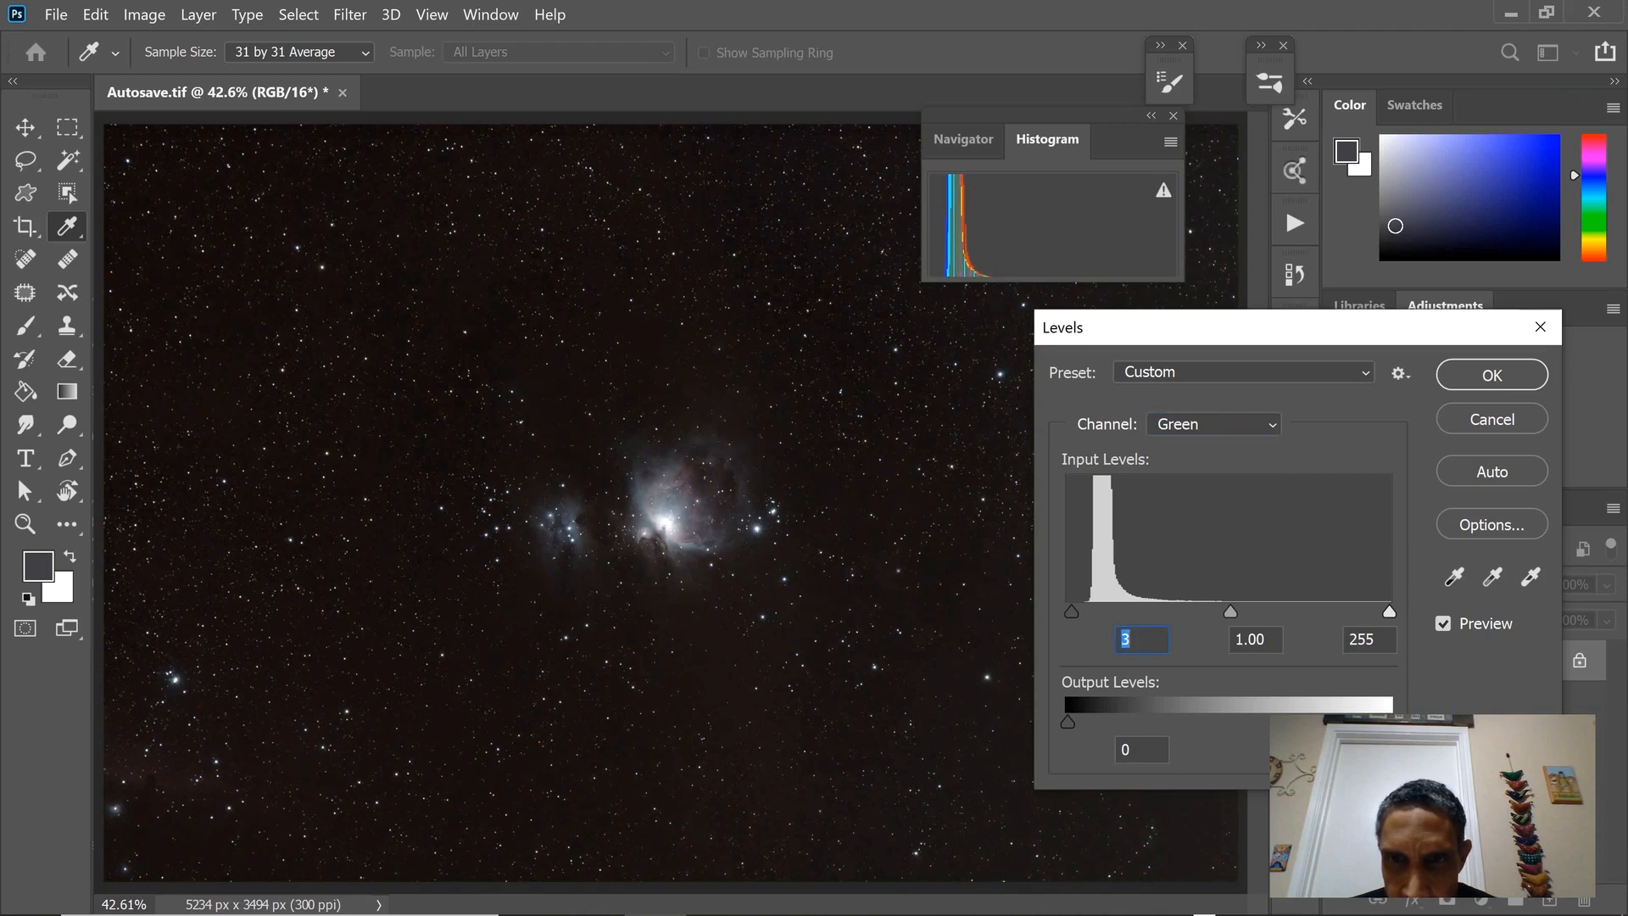
left_click(1214, 424)
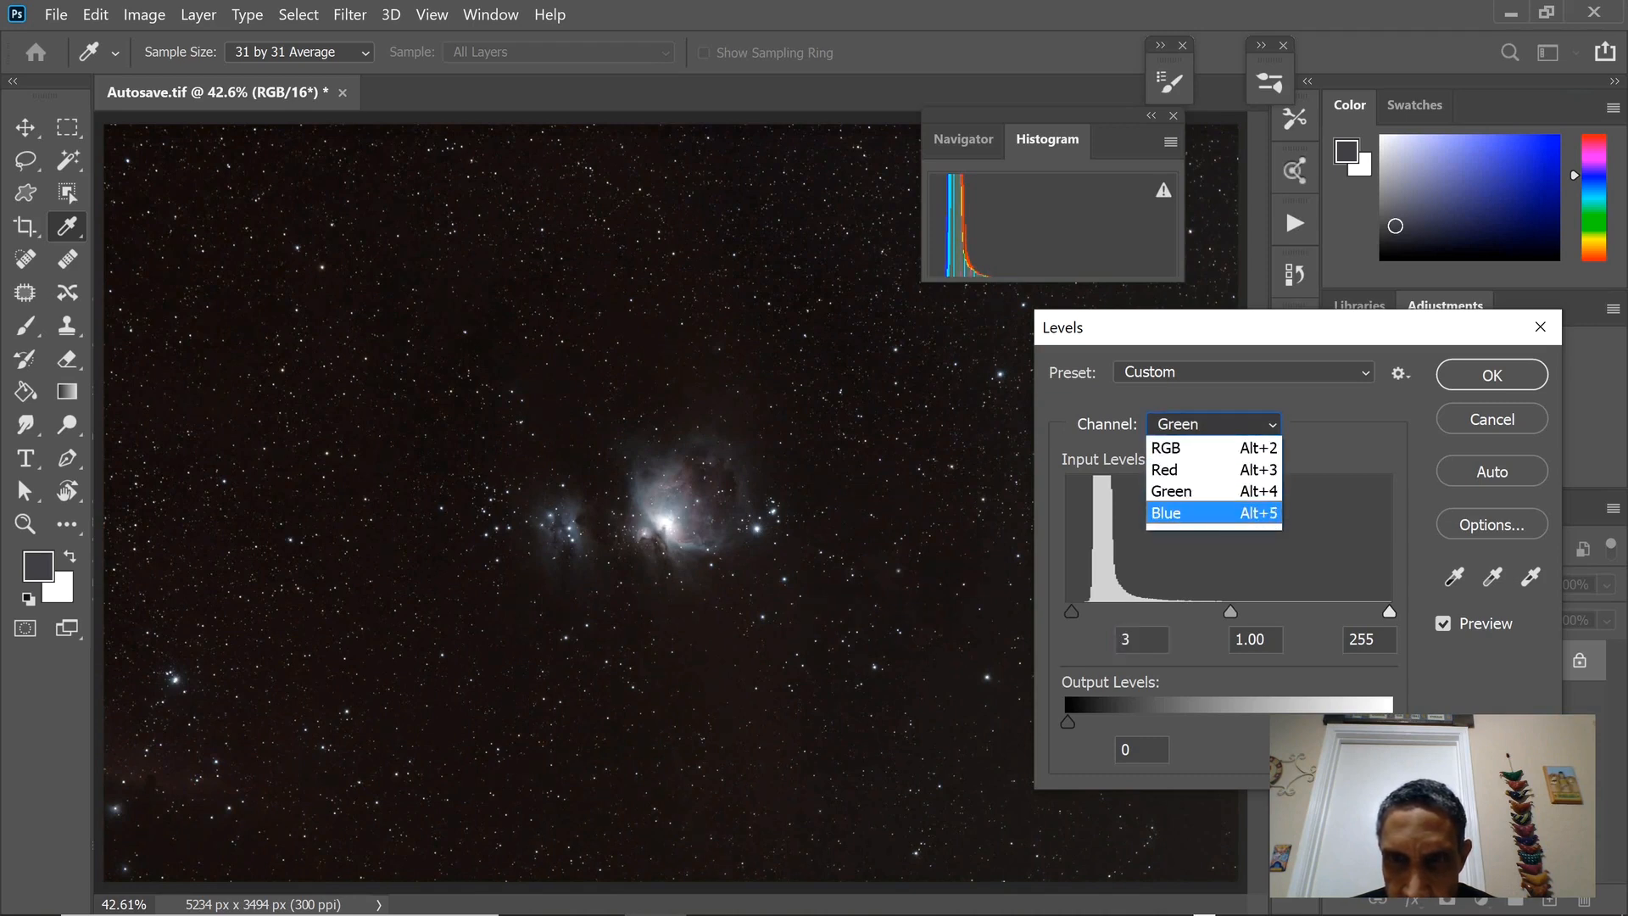
left_click(1213, 513)
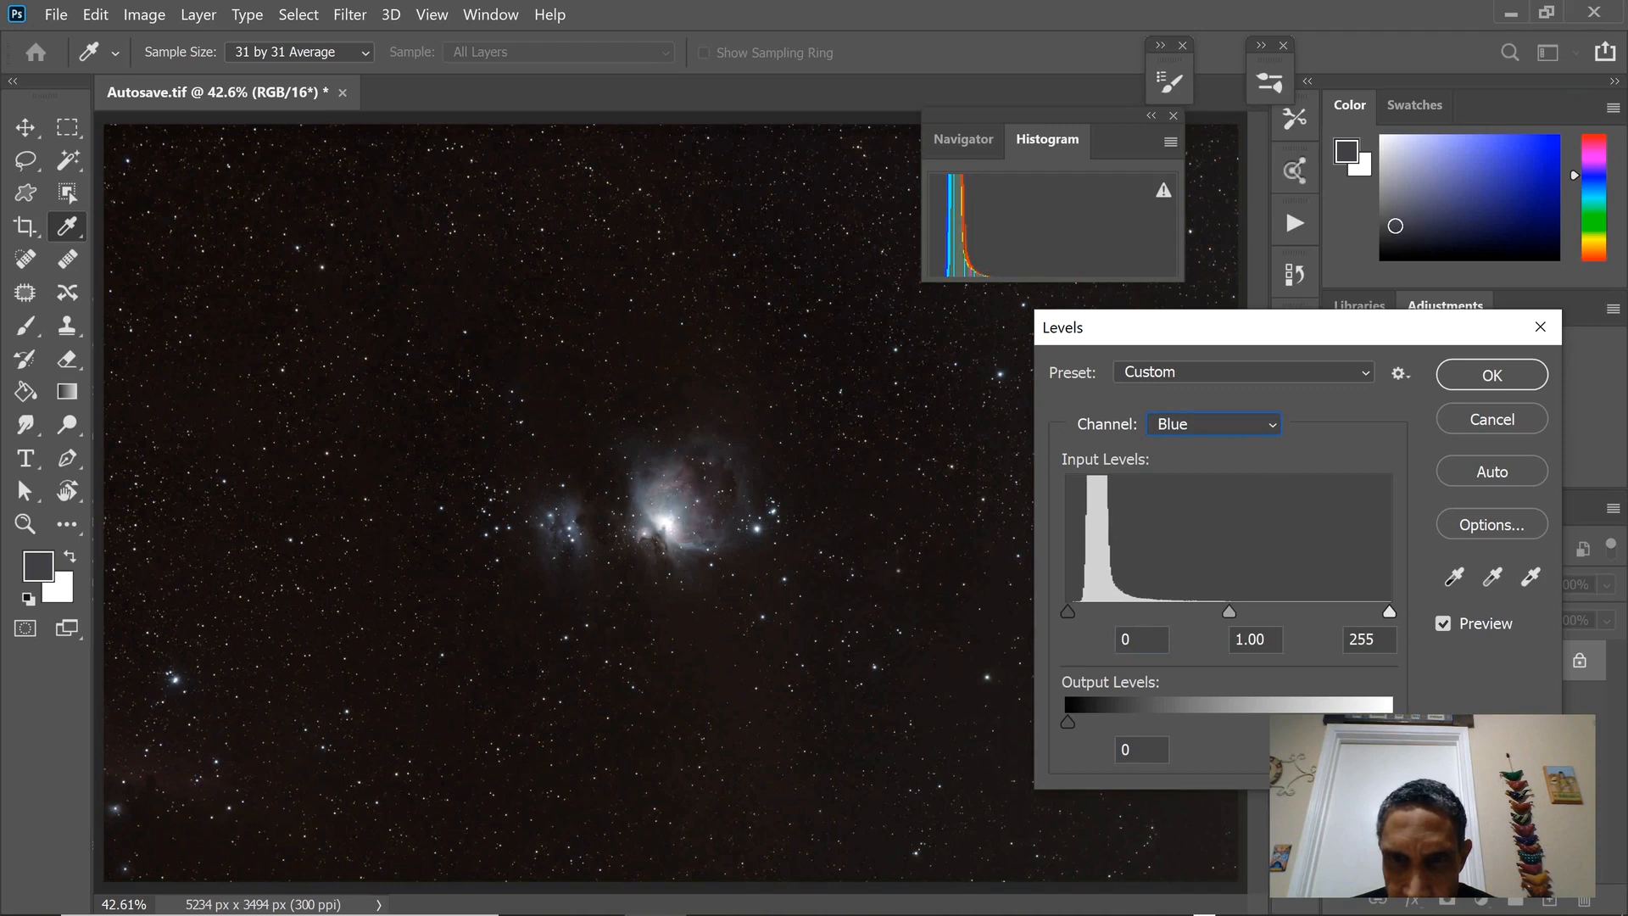
left_click_drag(1070, 612, 1068, 611)
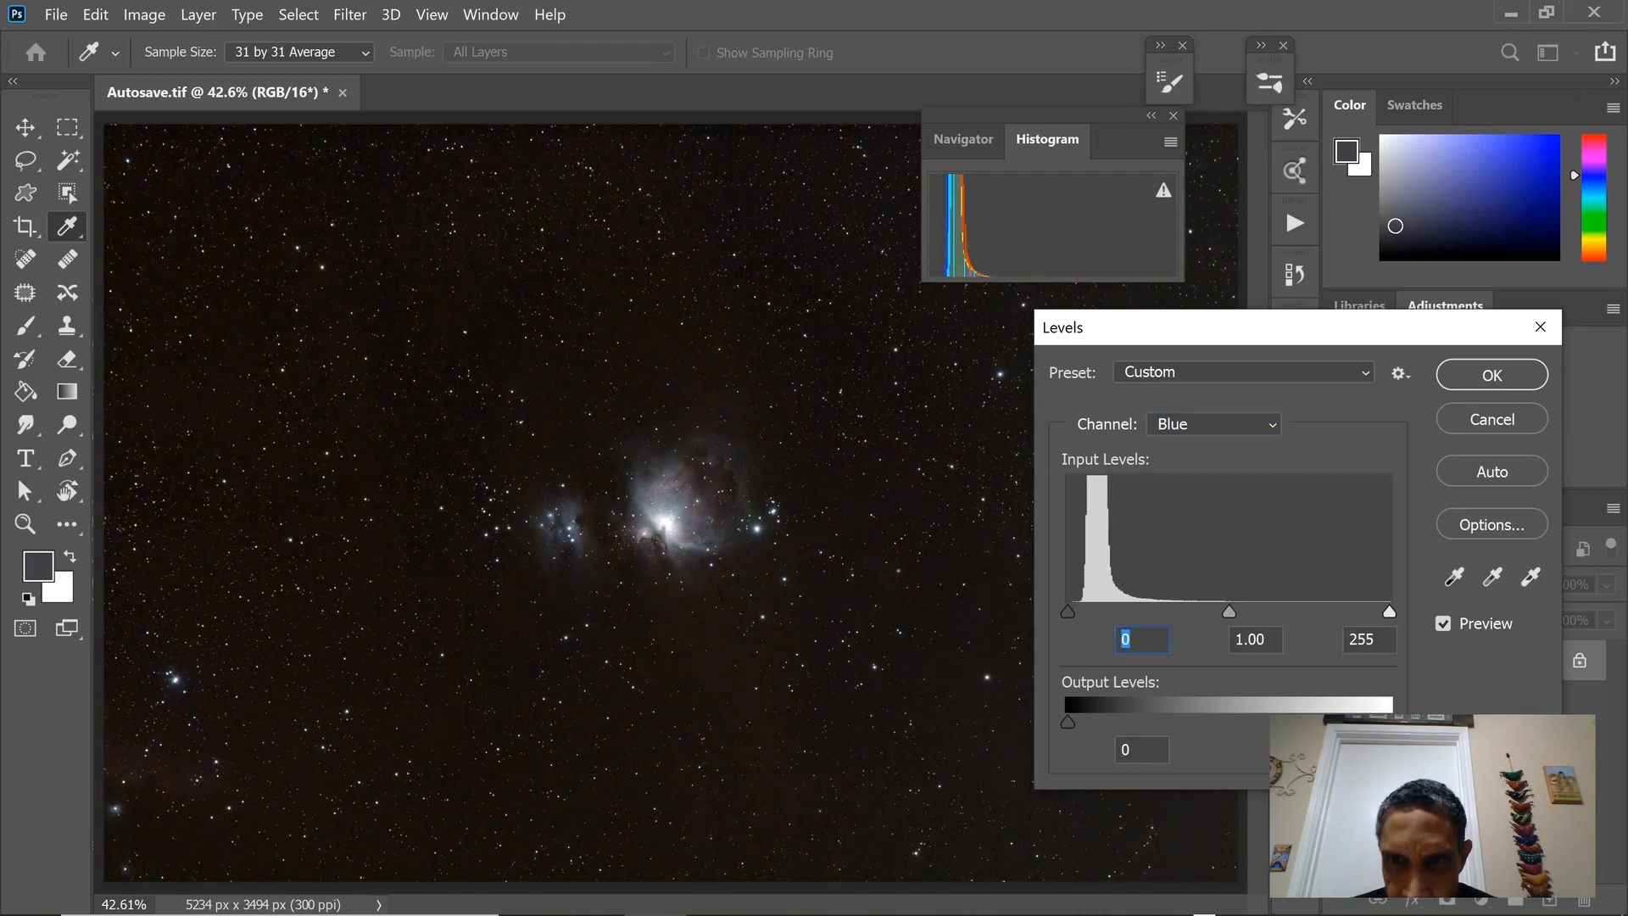
Set the Red channel's shadow input level to 28, apply the Levels adjustment and close the Histogram.
left_click_drag(1228, 612, 1229, 612)
left_click_drag(1229, 611, 1230, 612)
left_click(1213, 423)
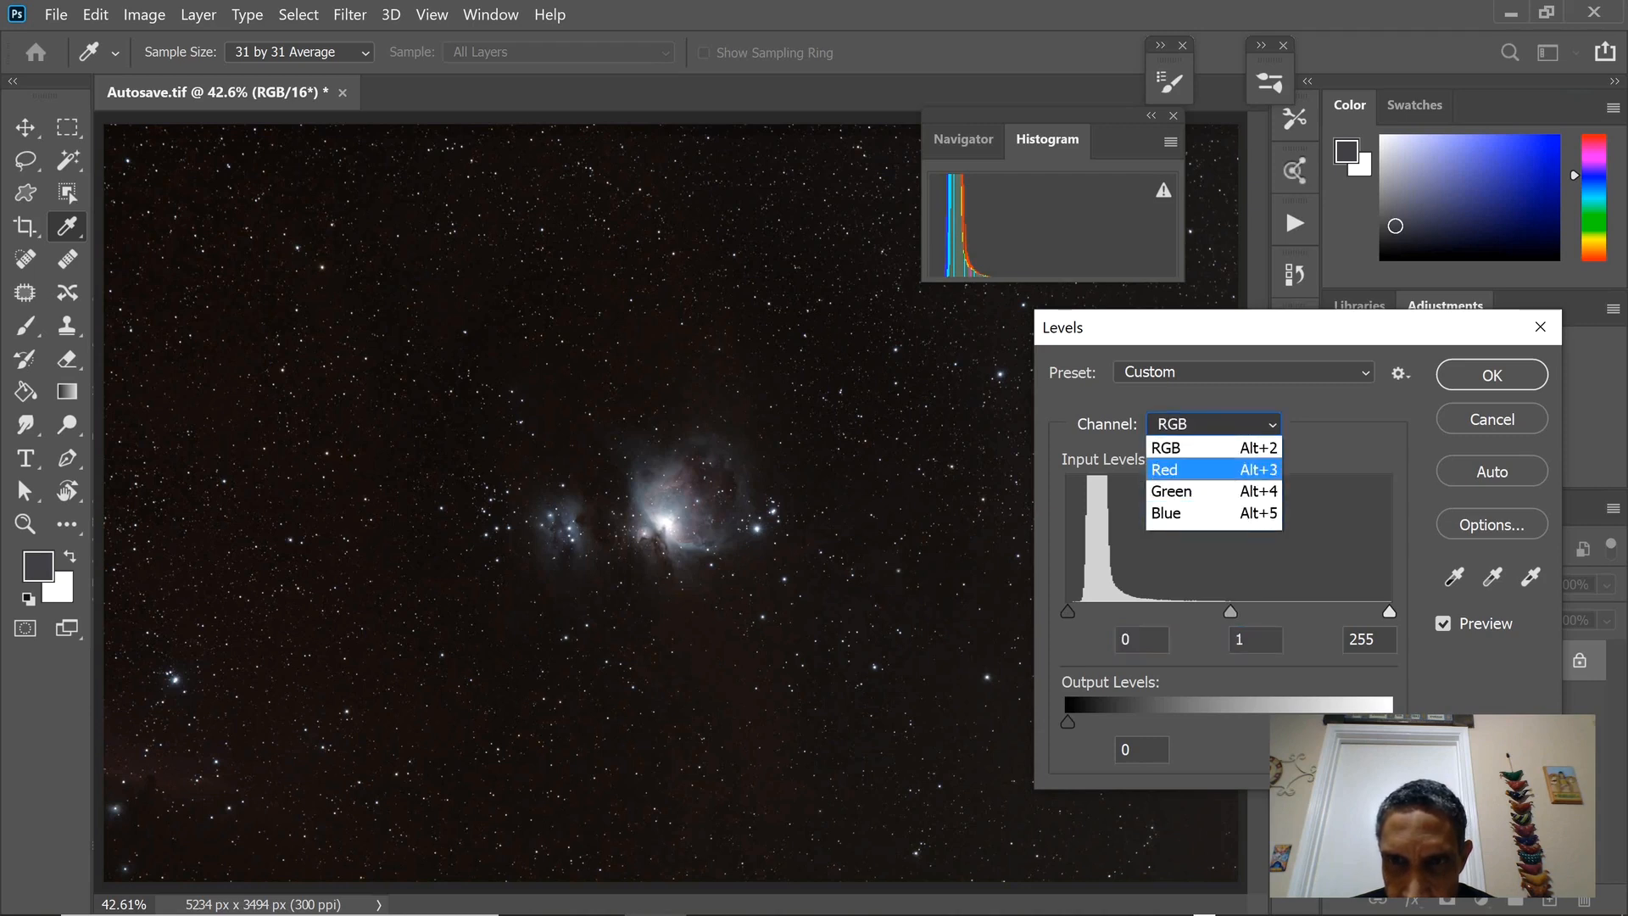
left_click(1187, 469)
left_click_drag(1099, 611, 1103, 611)
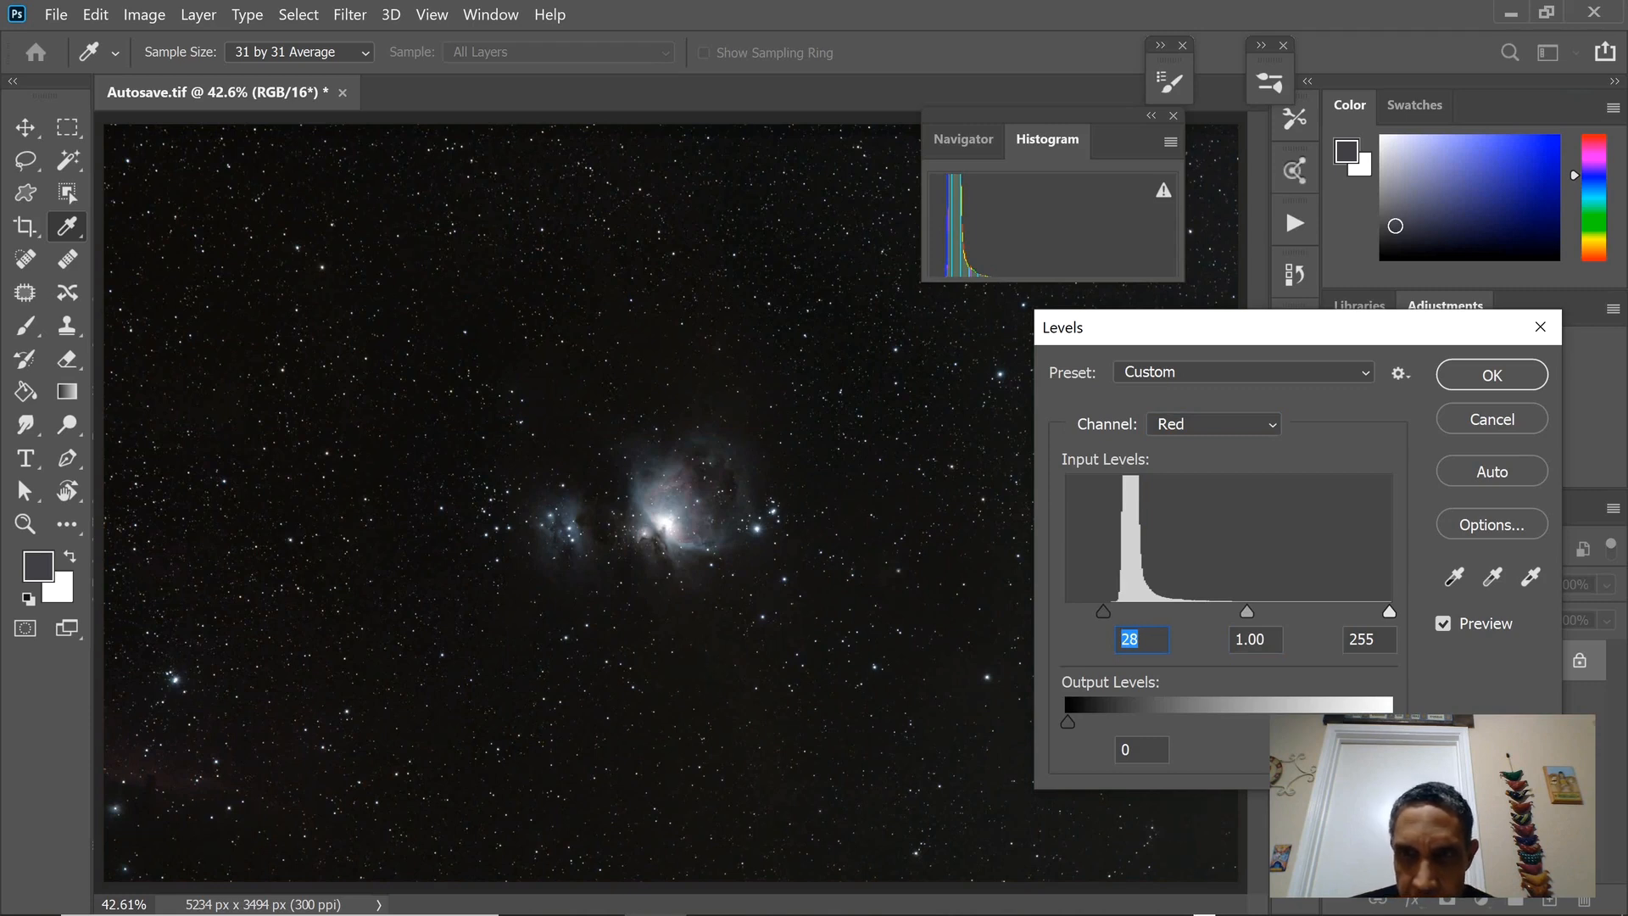
key("Return")
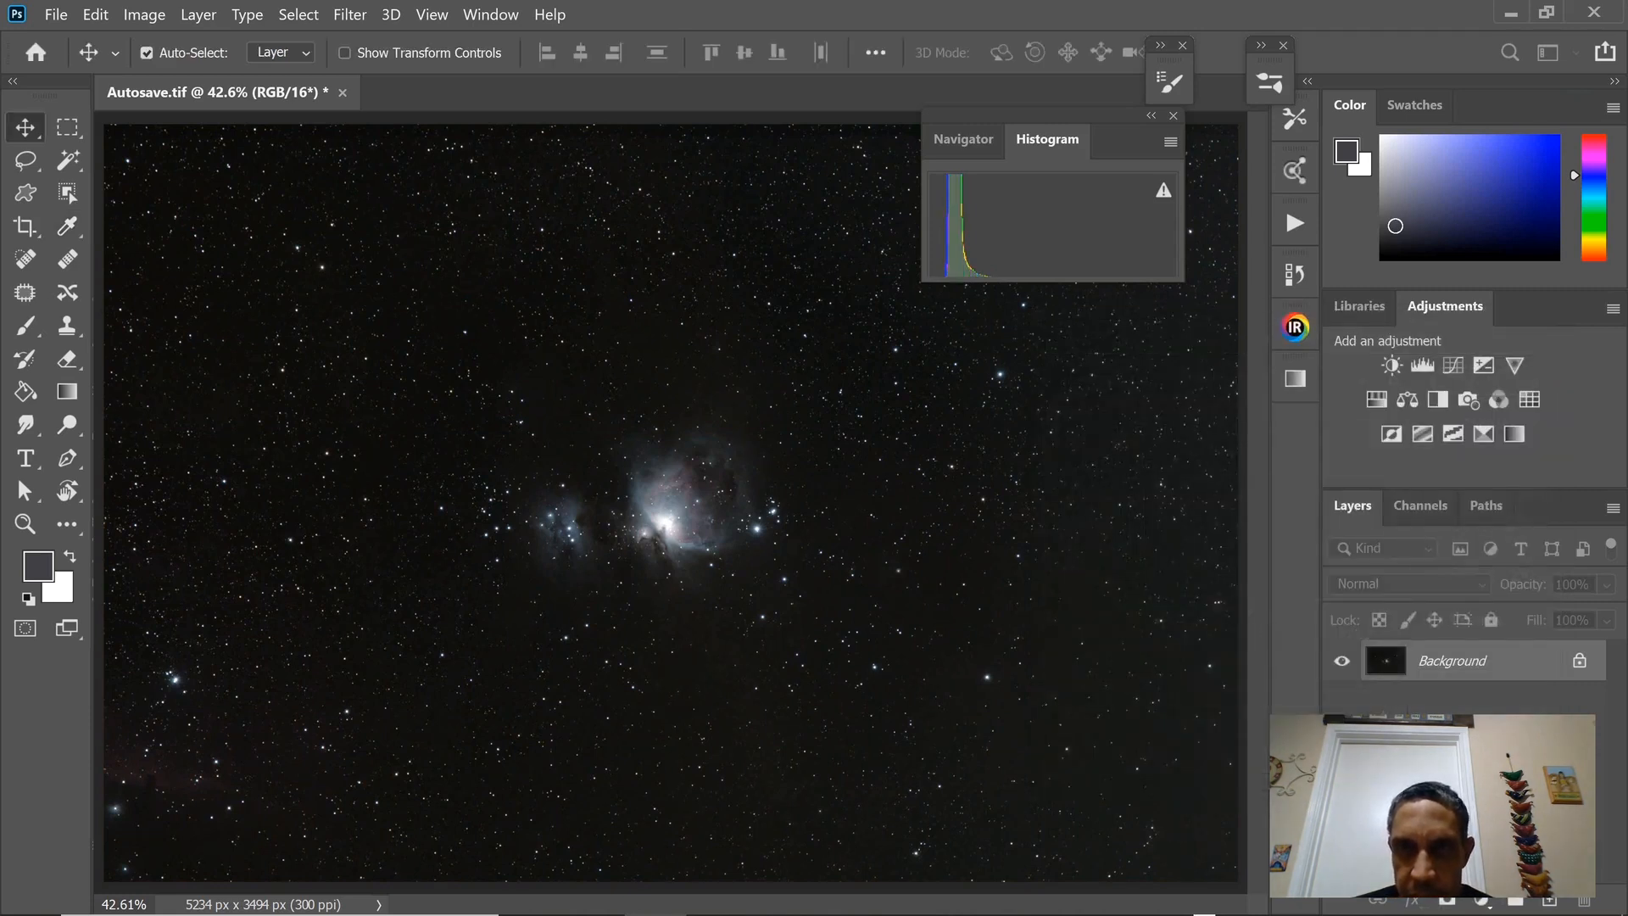
left_click(1173, 115)
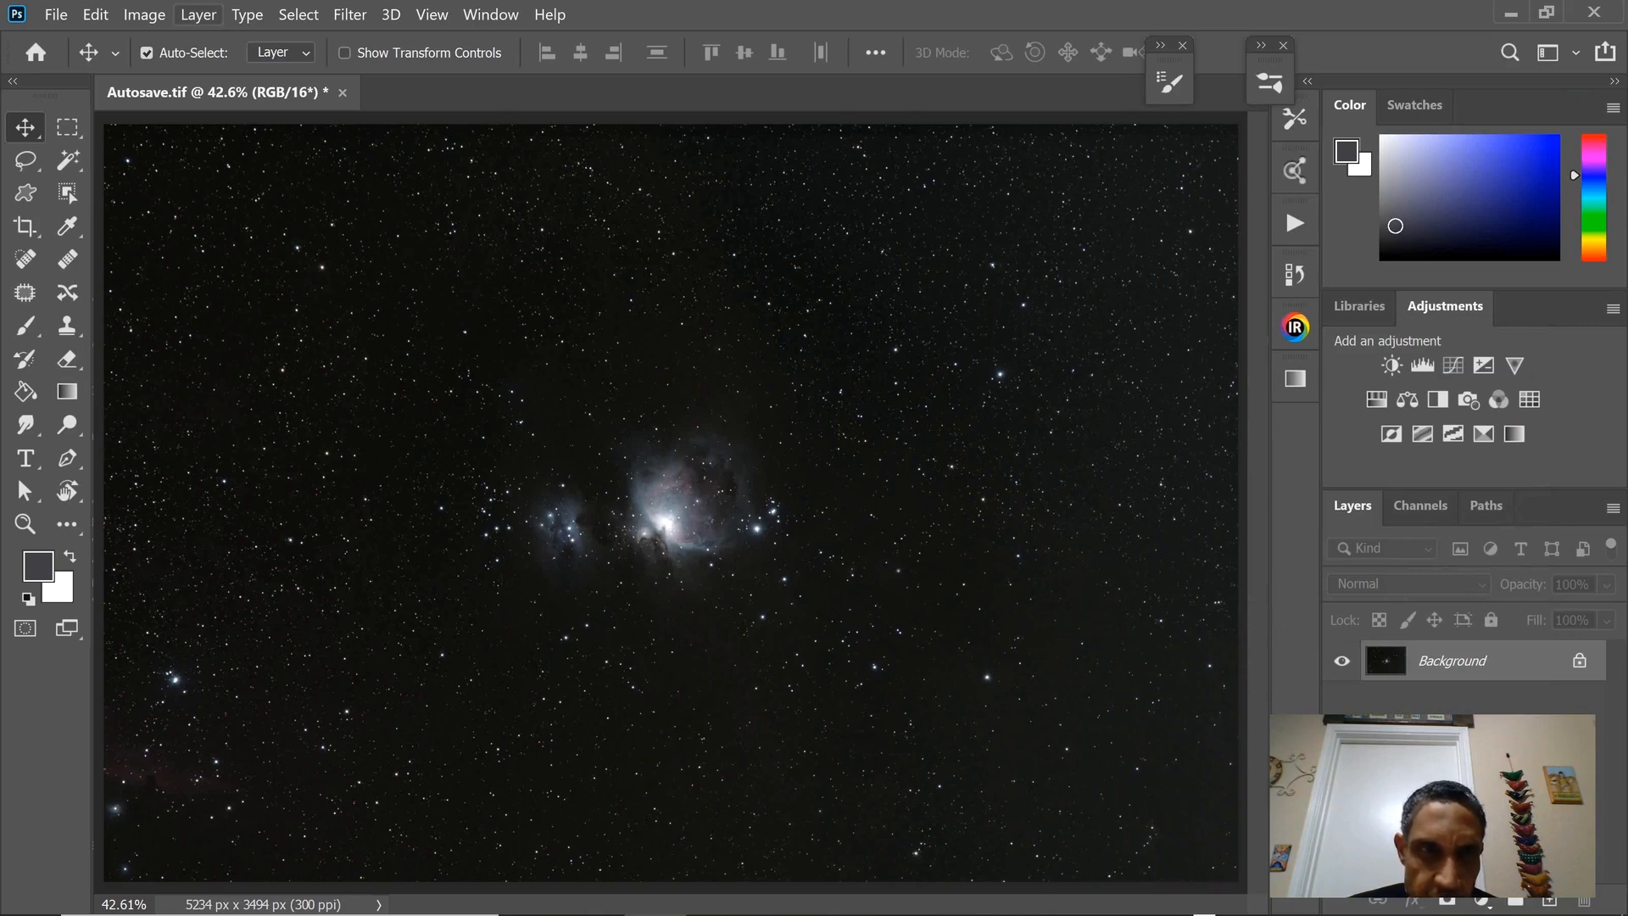
Check the combined RGB histogram in a new Levels adjustment, leaving the input levels at 0, 1.00 and 255.
left_click(145, 14)
mouse_move(255, 69)
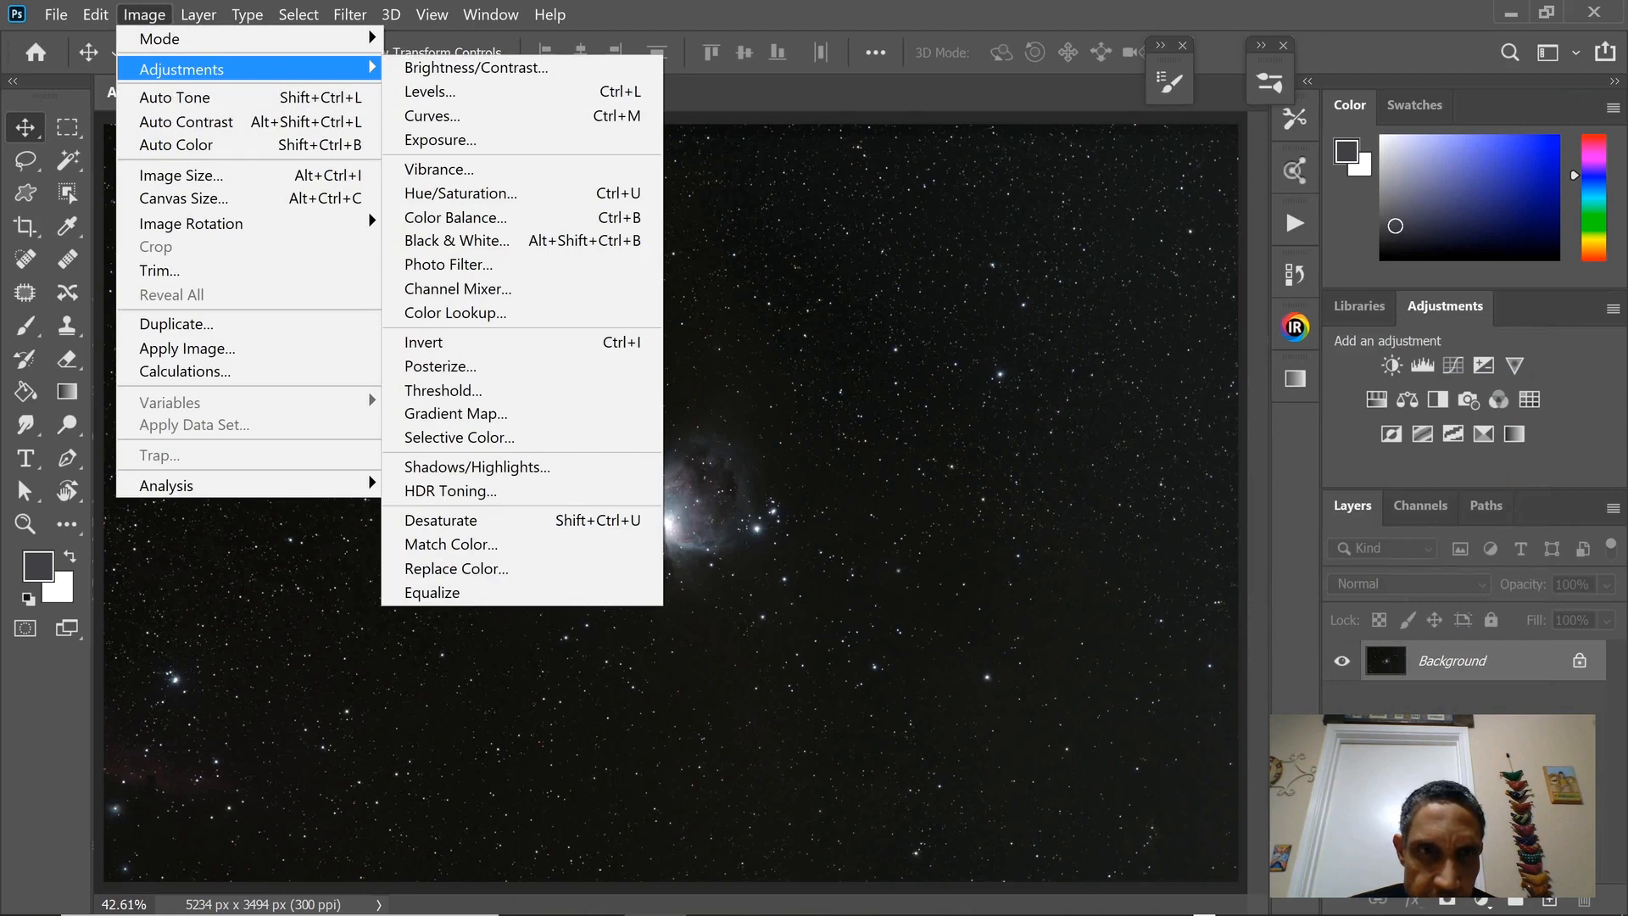
left_click(472, 87)
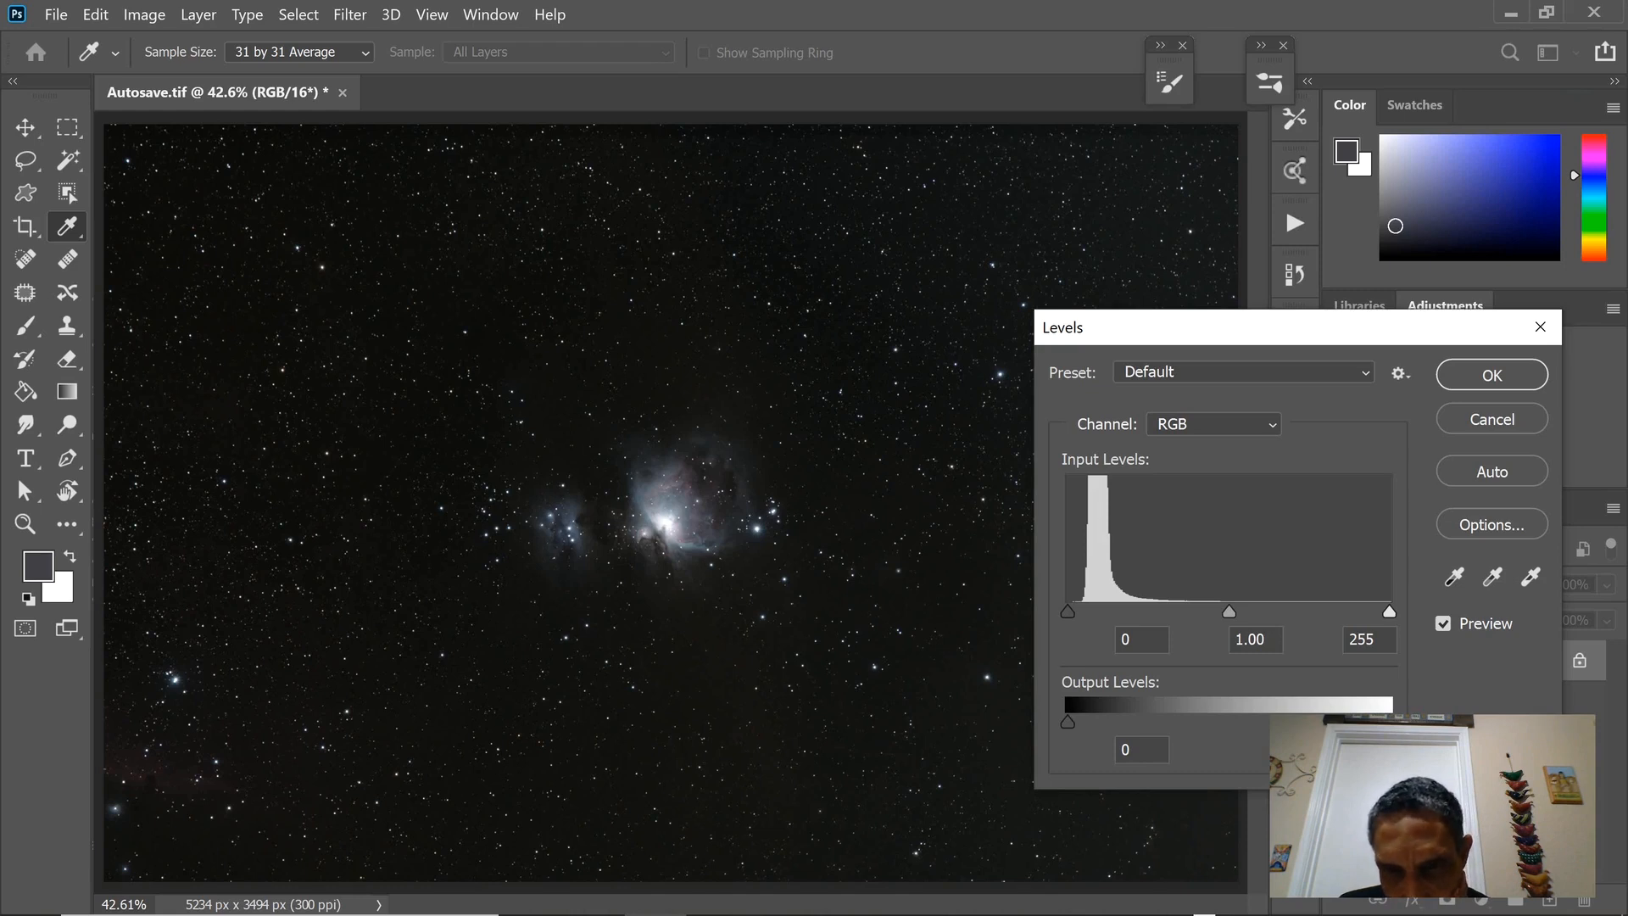
left_click_drag(1067, 612, 1067, 611)
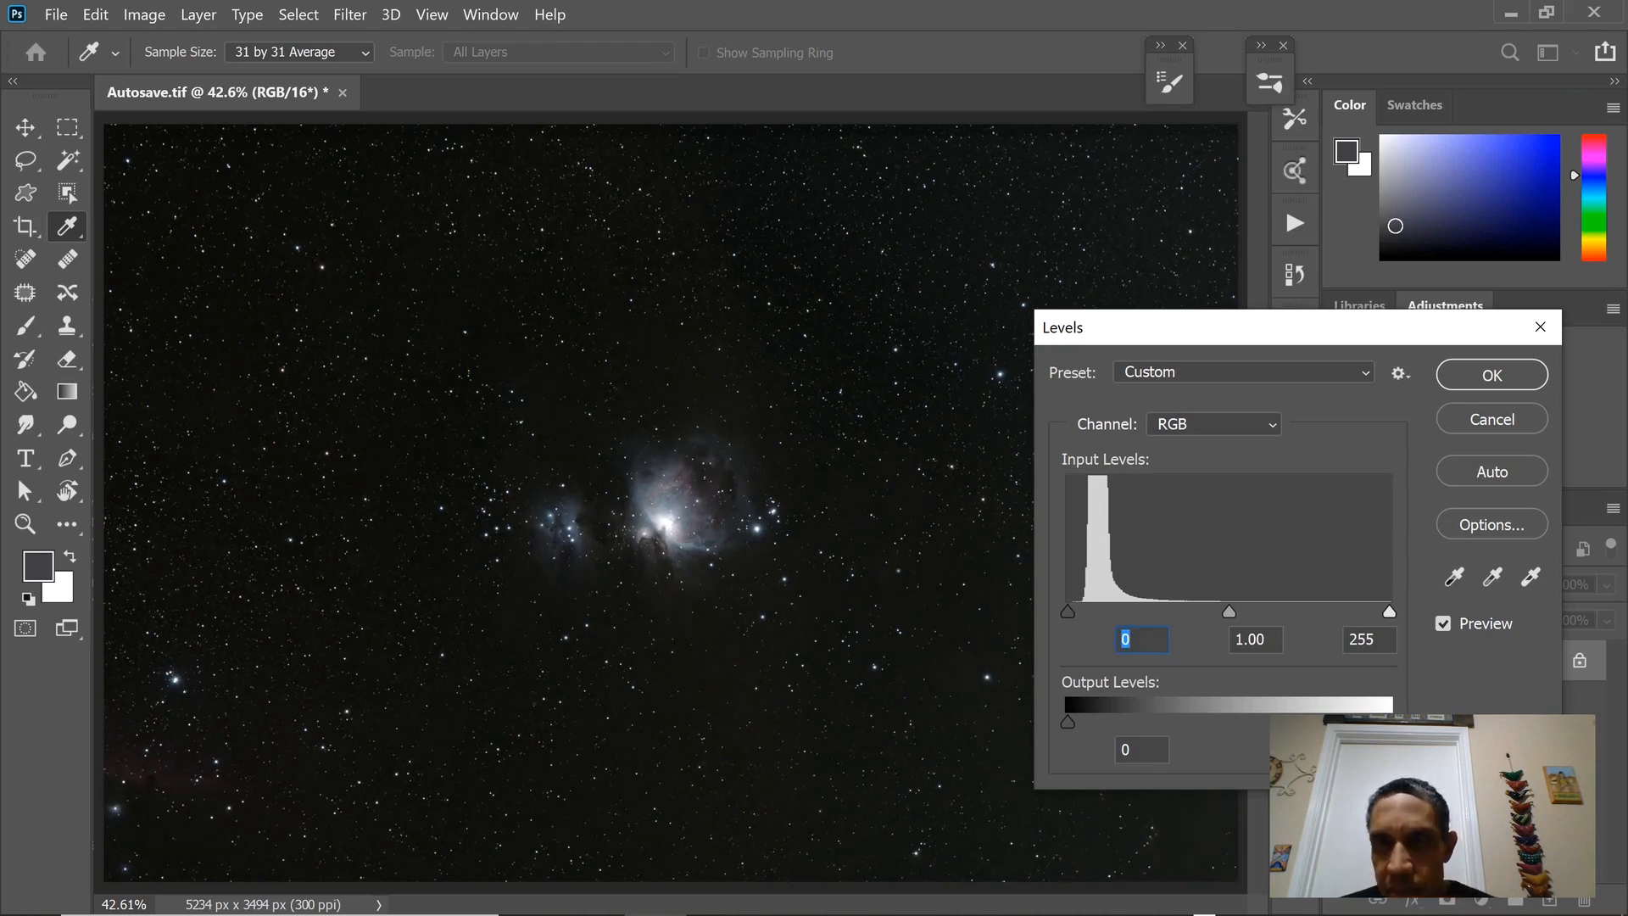
left_click(1491, 375)
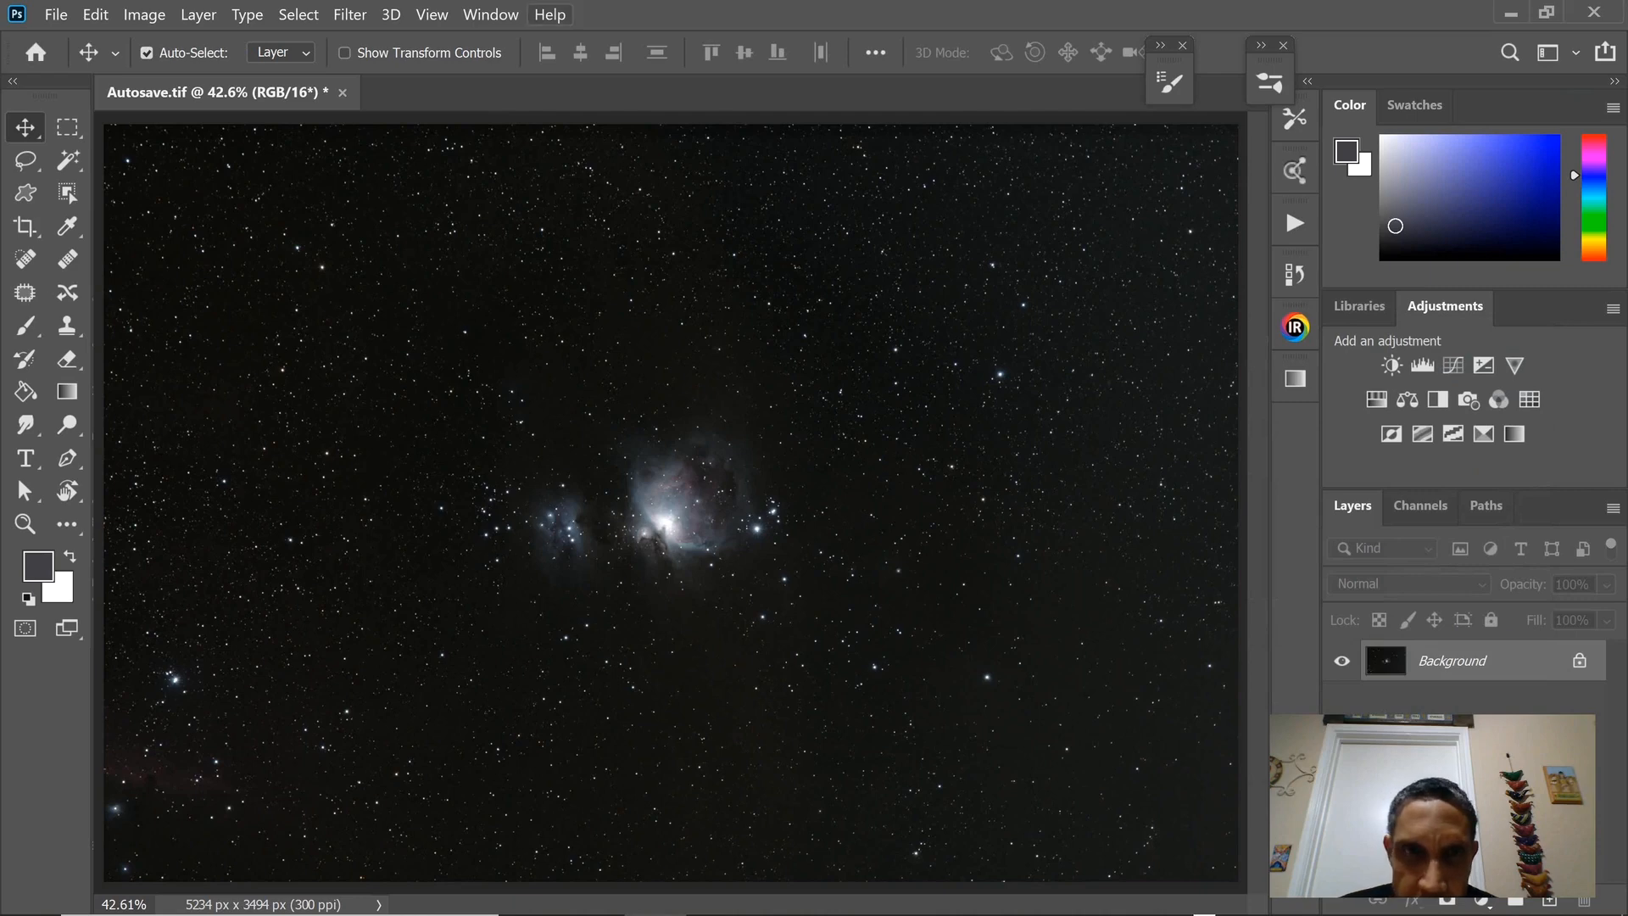
Show the Info read-outs and place a color sampler on the dark background sky to the upper left of the nebula.
left_click(490, 15)
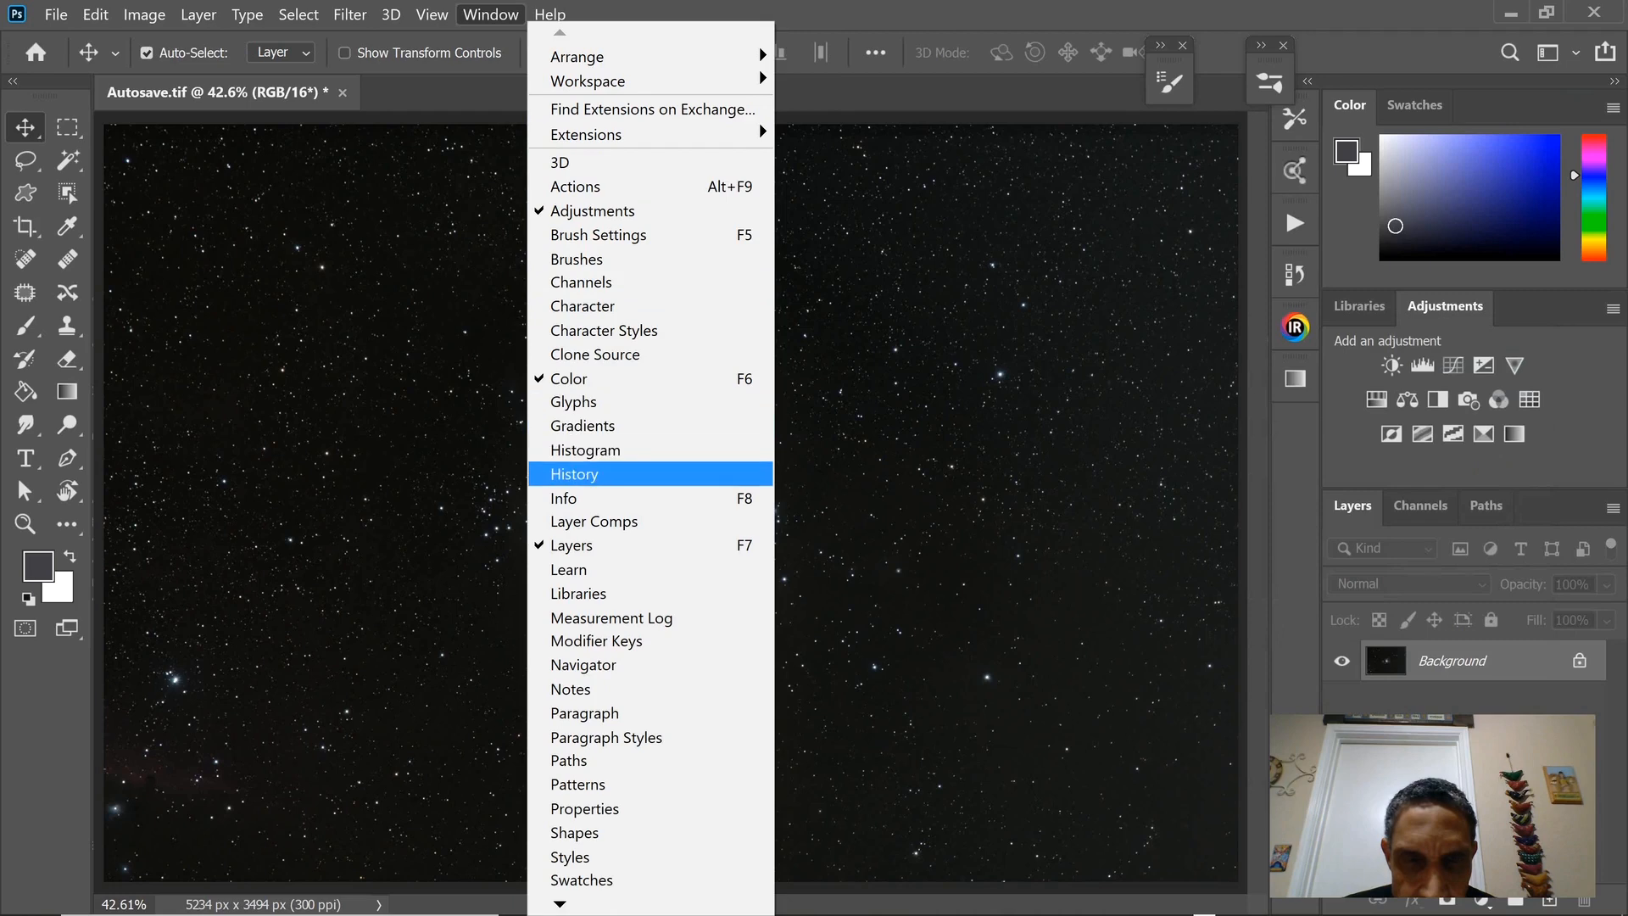
left_click(564, 498)
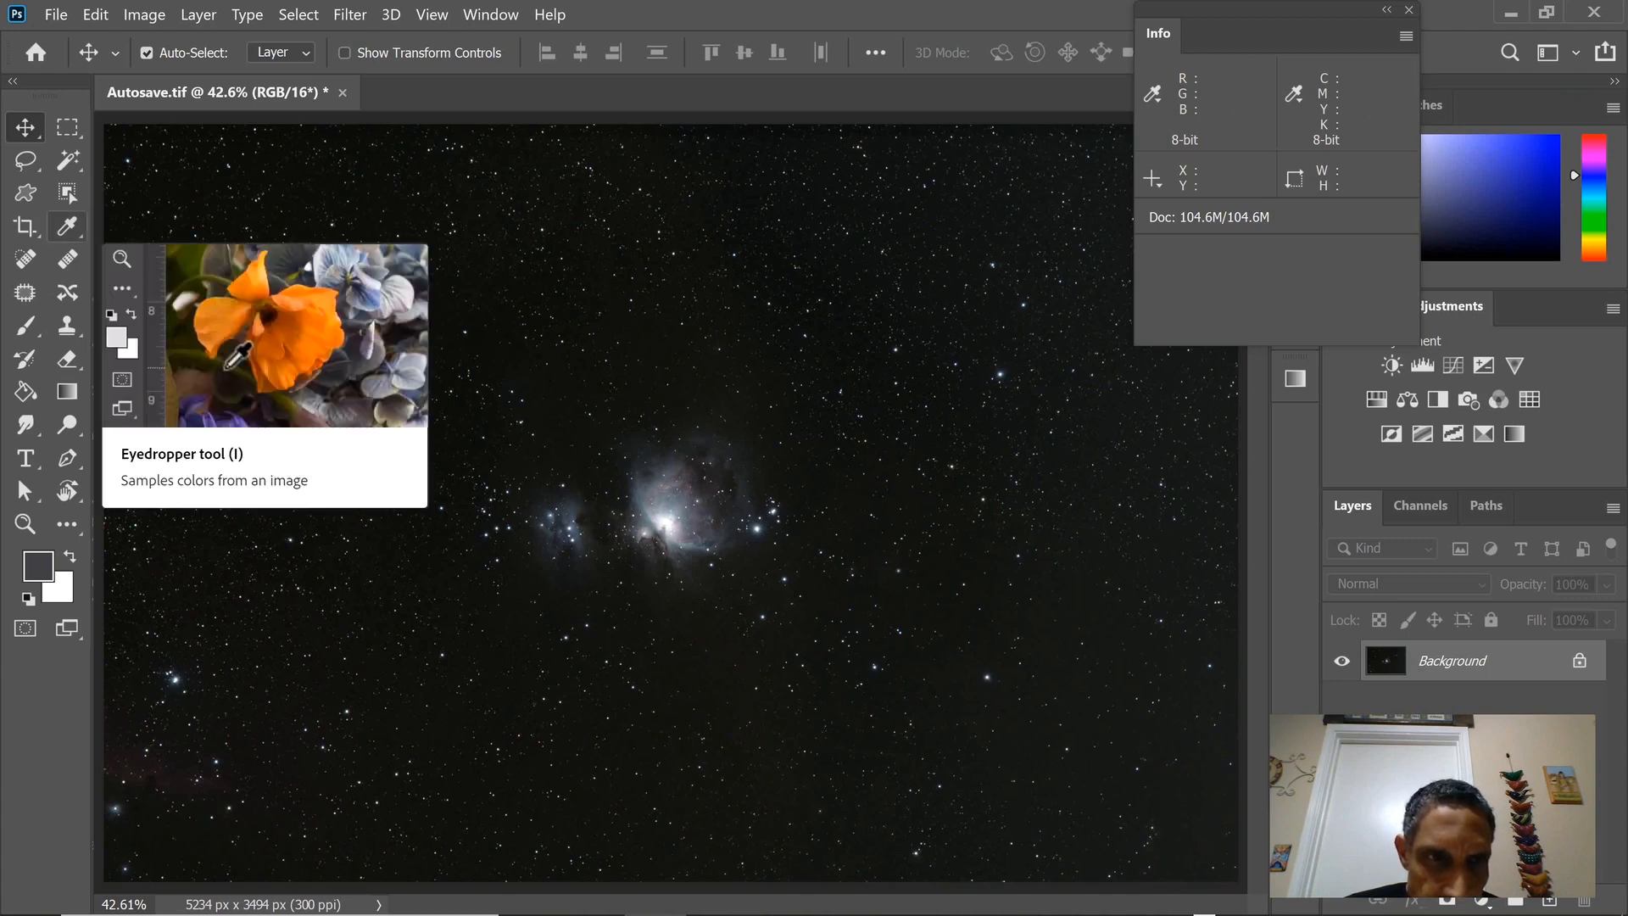
left_click(67, 226)
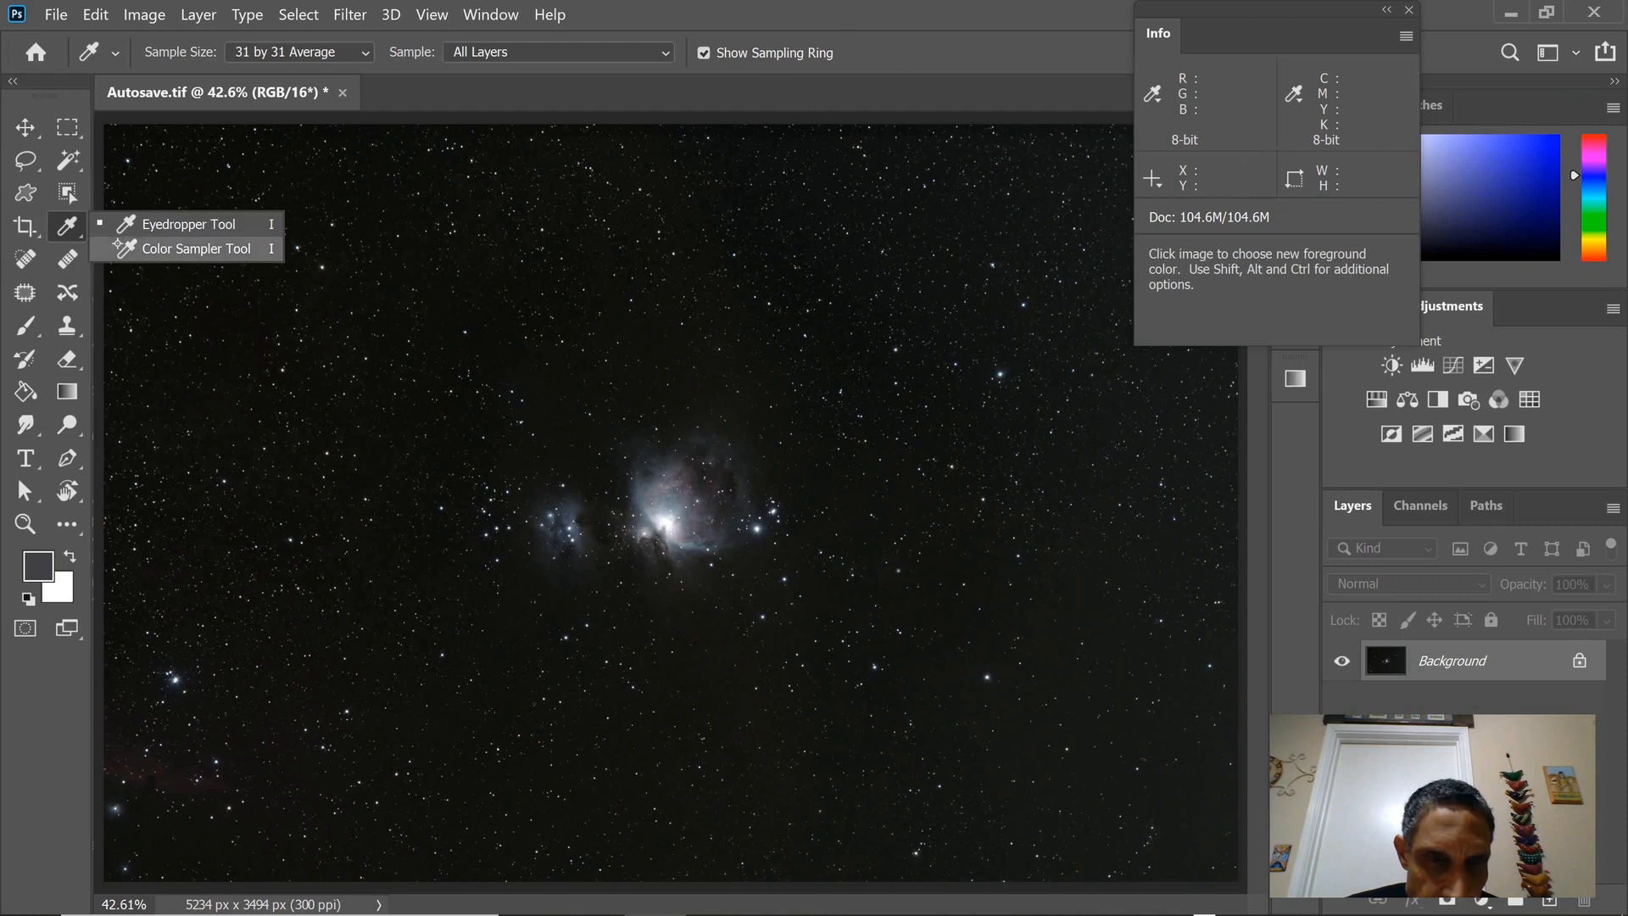
left_click(195, 248)
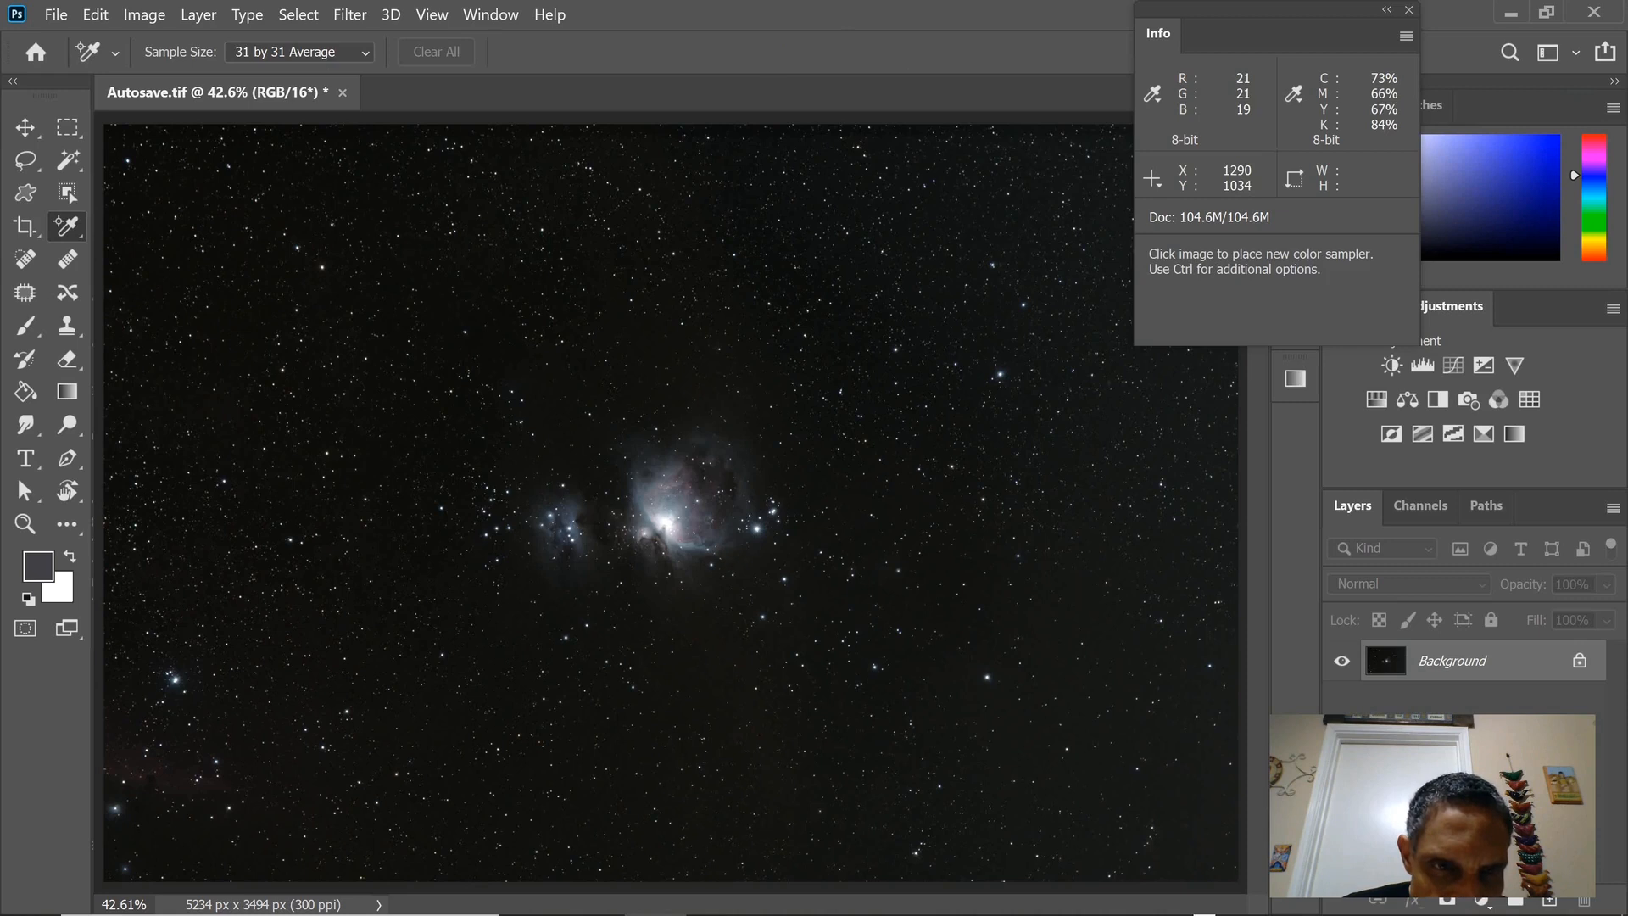
left_click(383, 349)
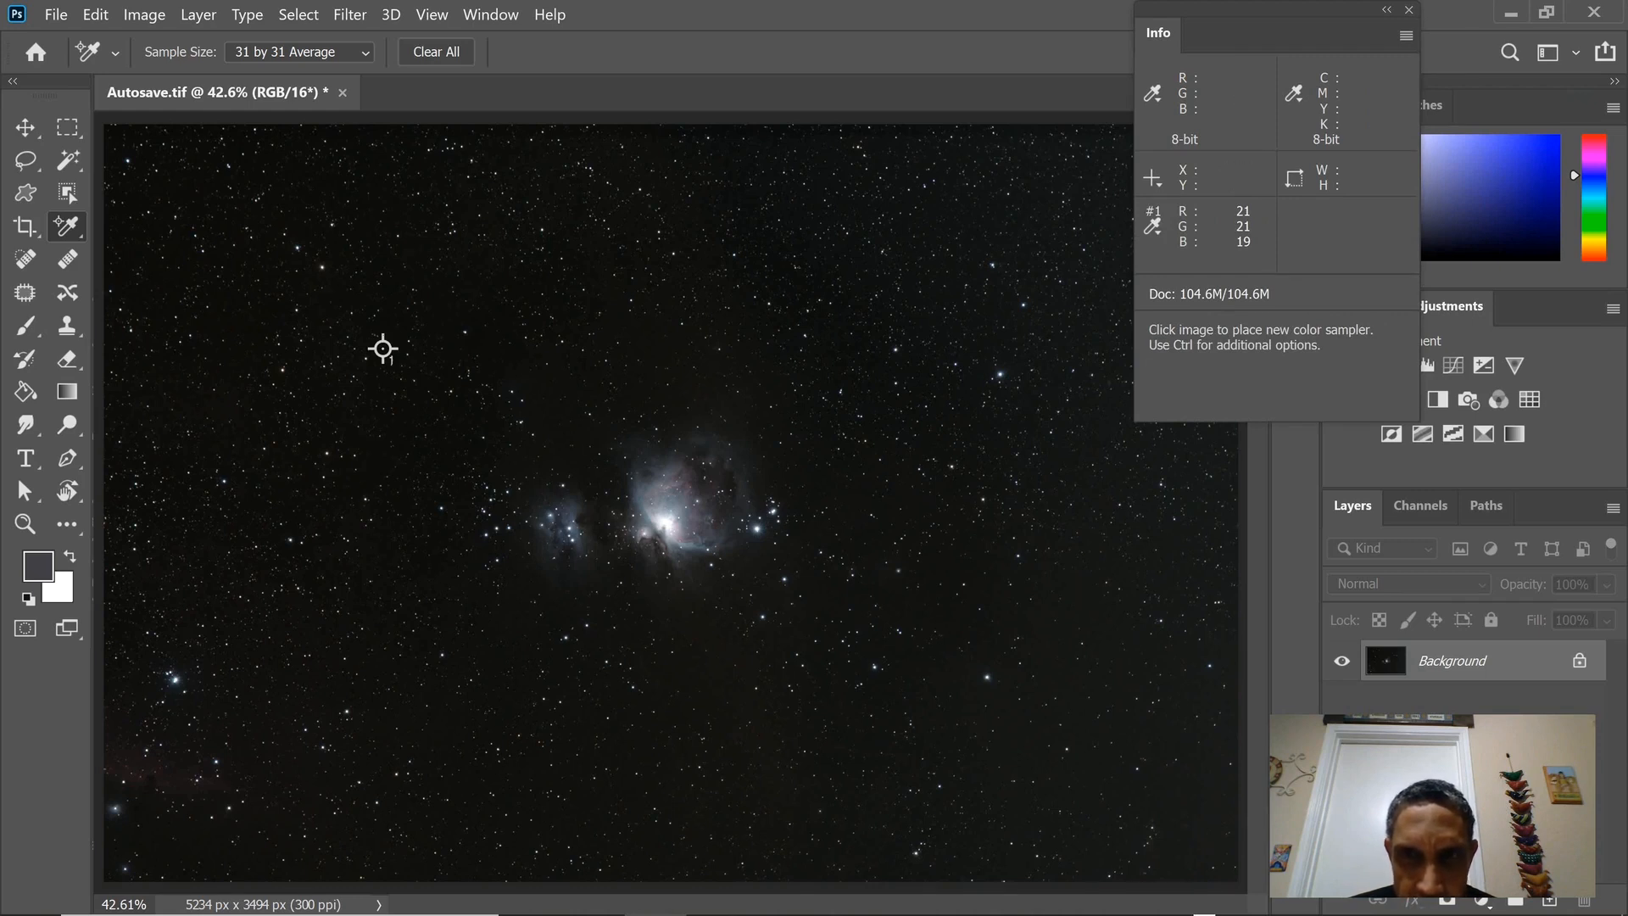
Set the Blue channel's midtone input level to 1.03 in a new Levels adjustment and apply it.
key("alt+i")
key("Down")
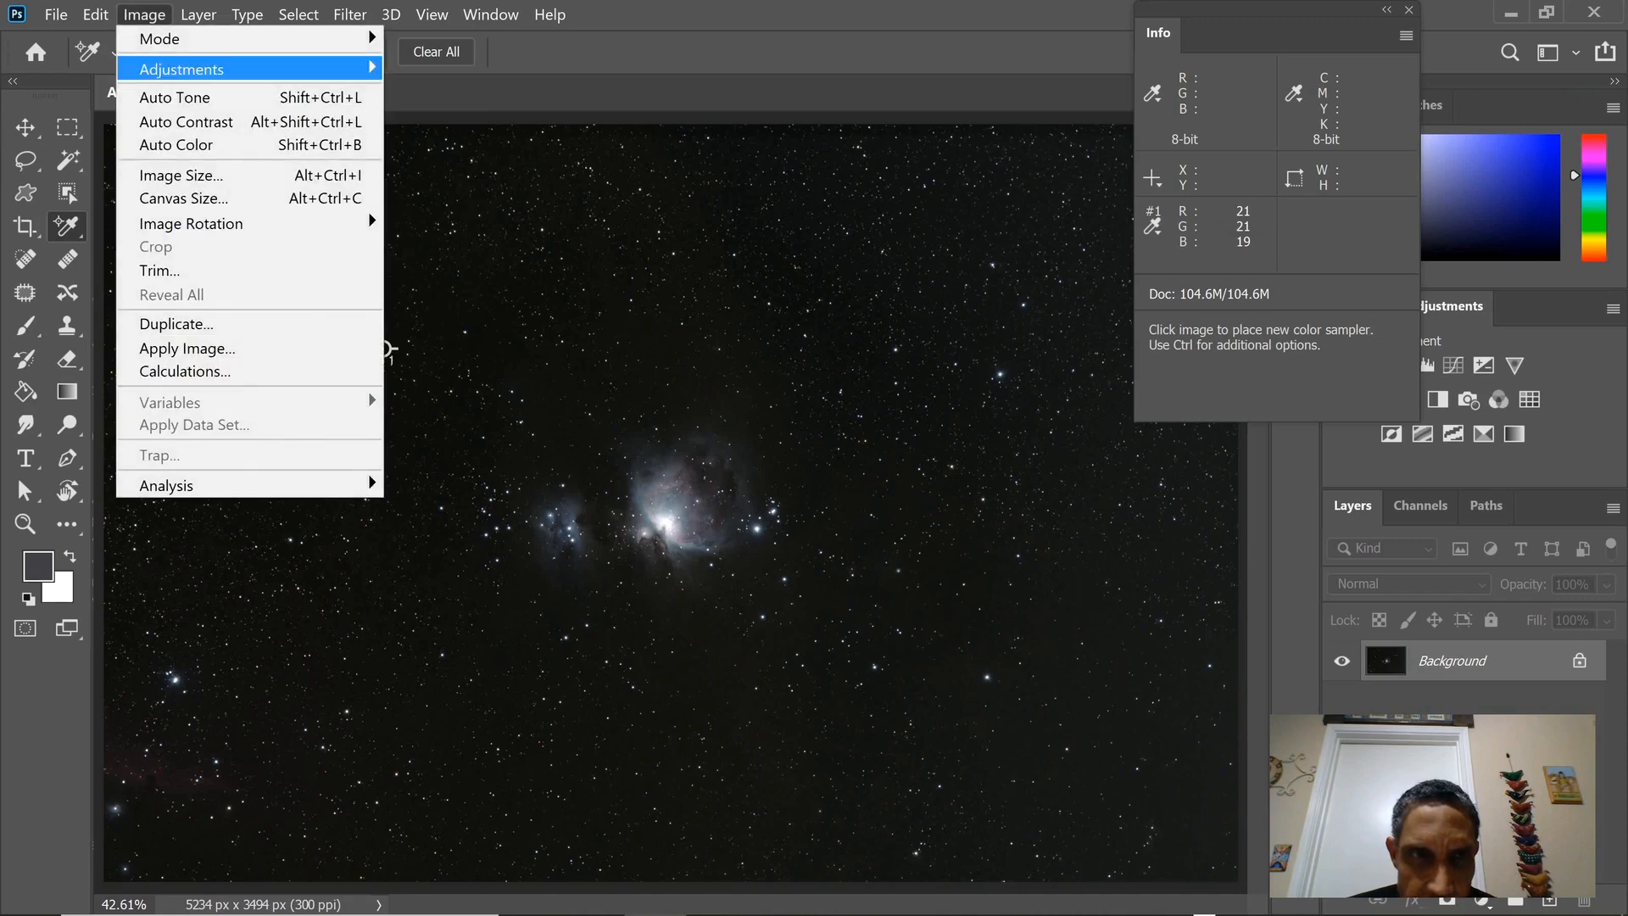
key("Right")
key("Down")
key("Return")
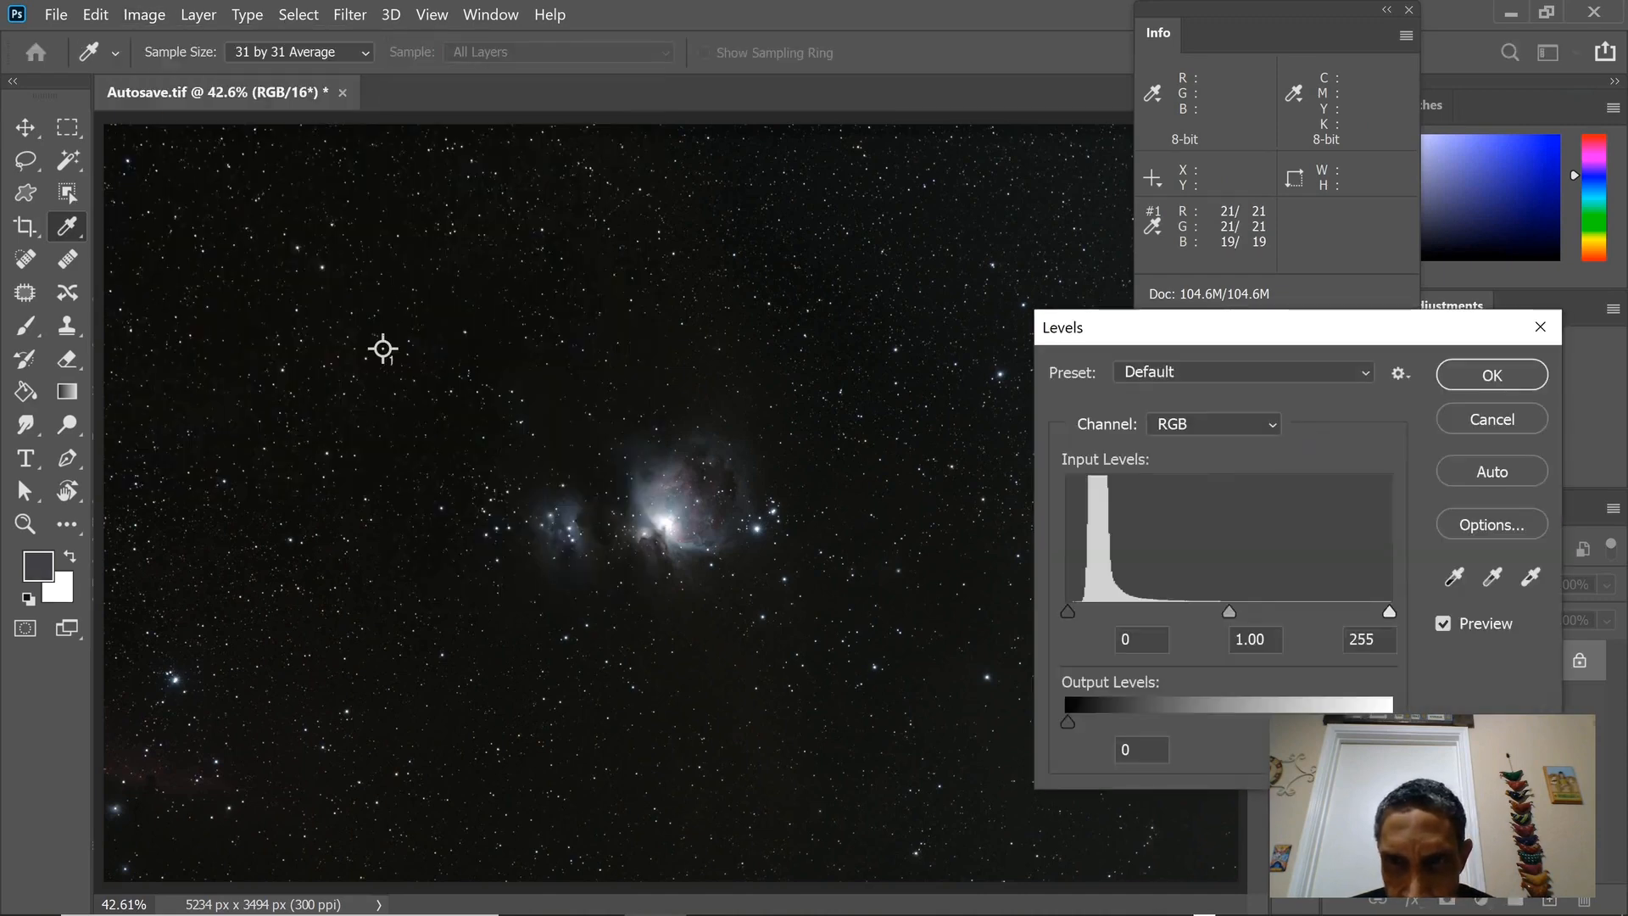
key("alt+Down")
key("Down")
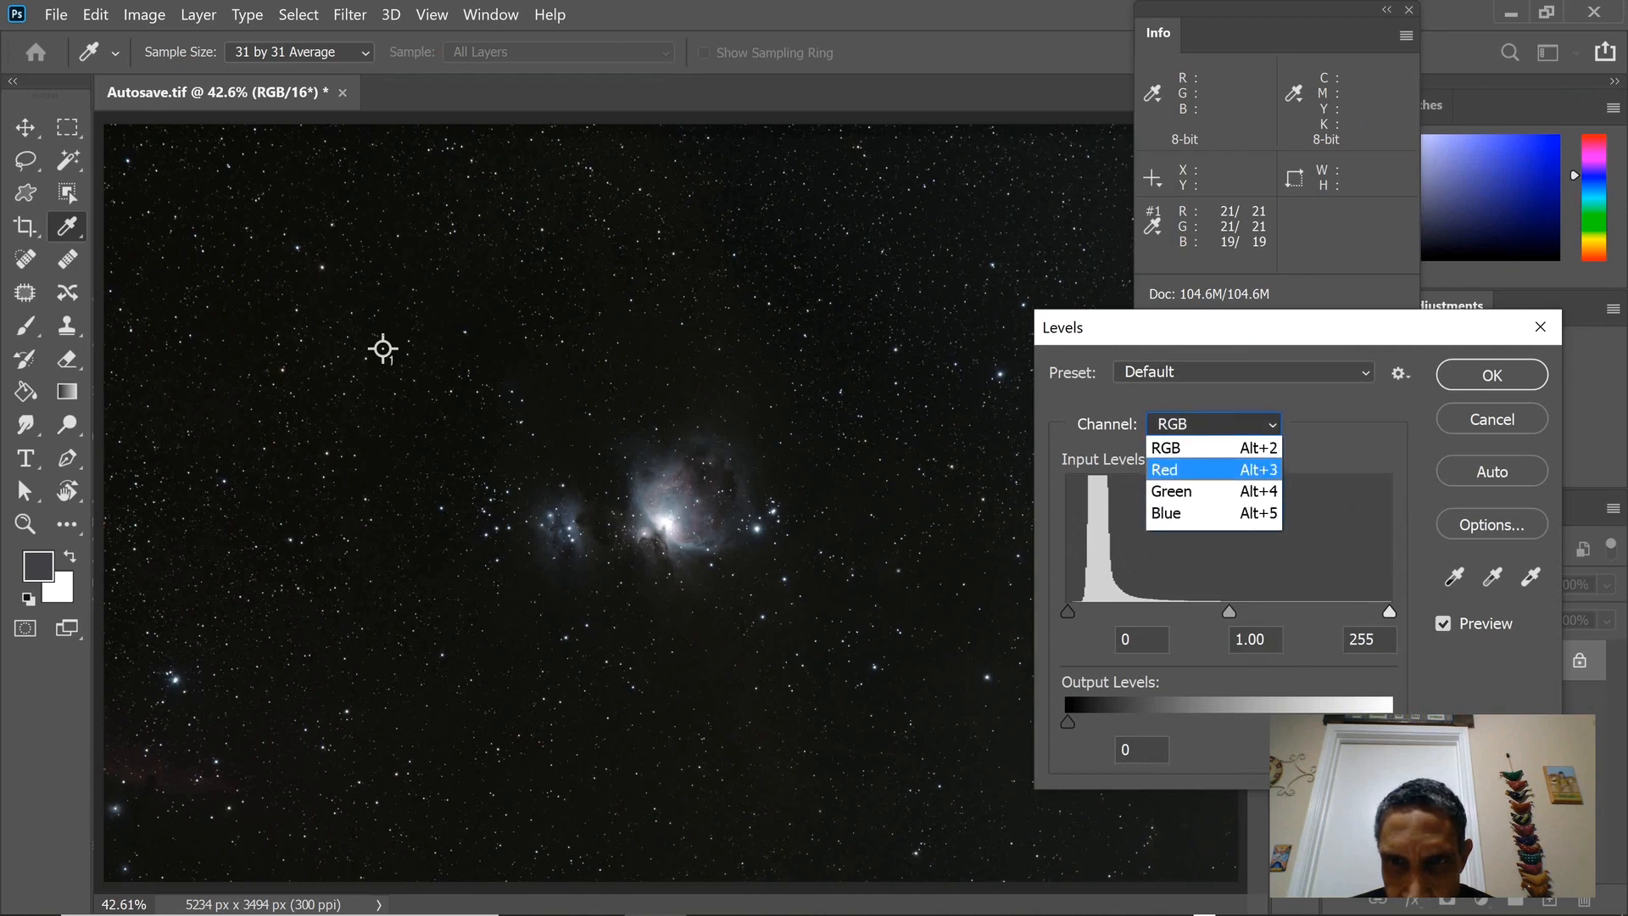
key("Down")
key("Down")
key("Return")
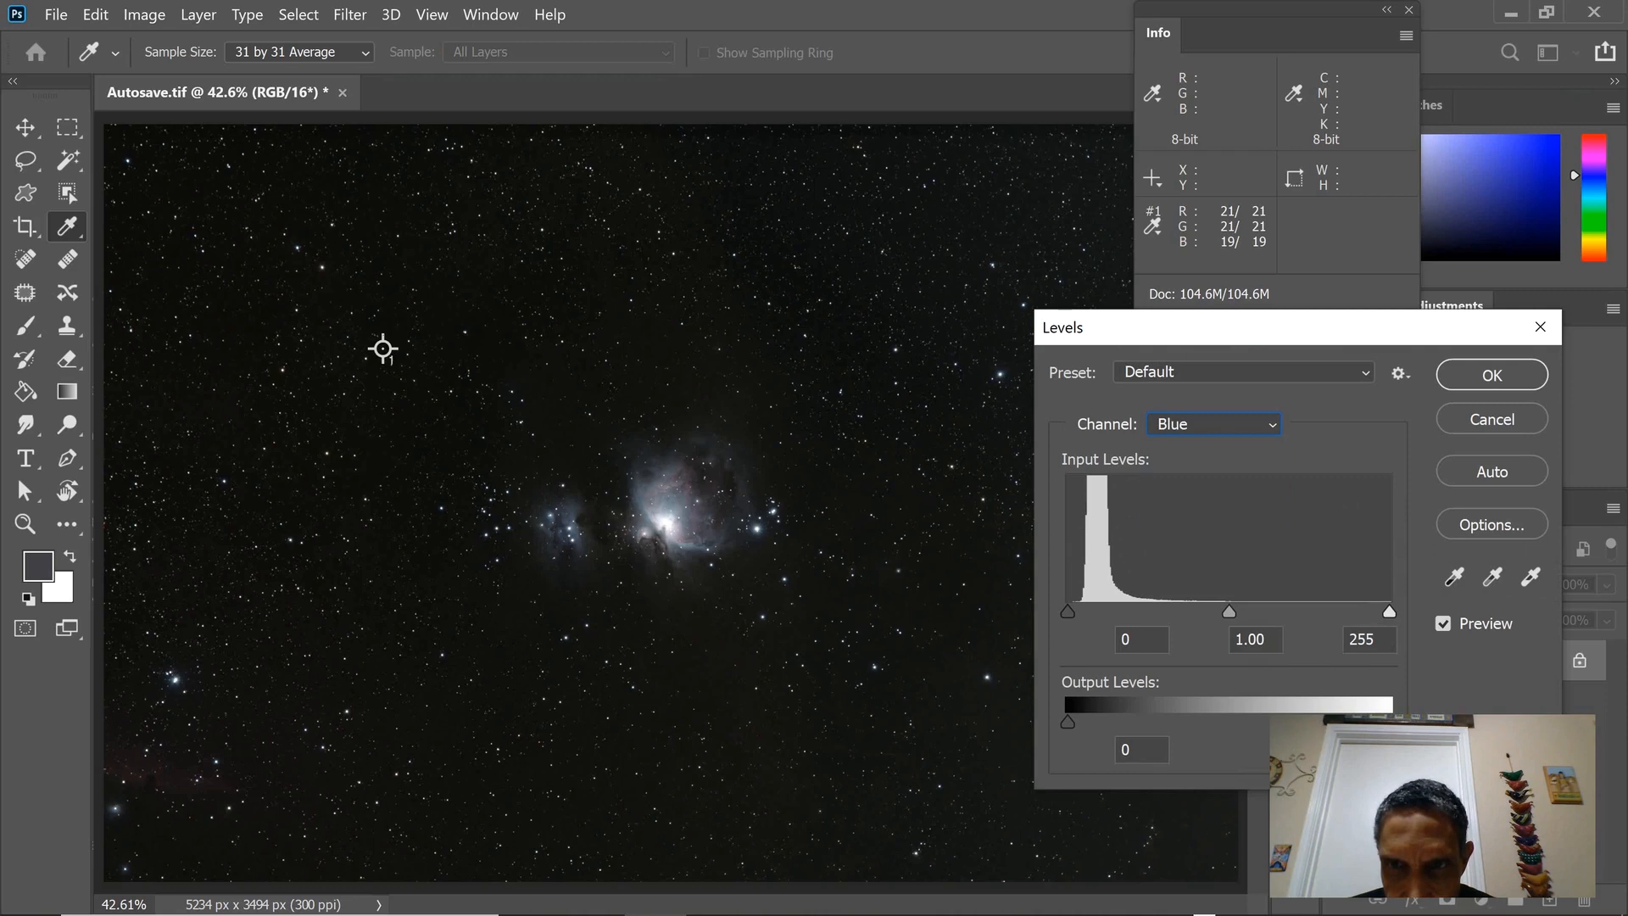
left_click_drag(1068, 611, 1068, 611)
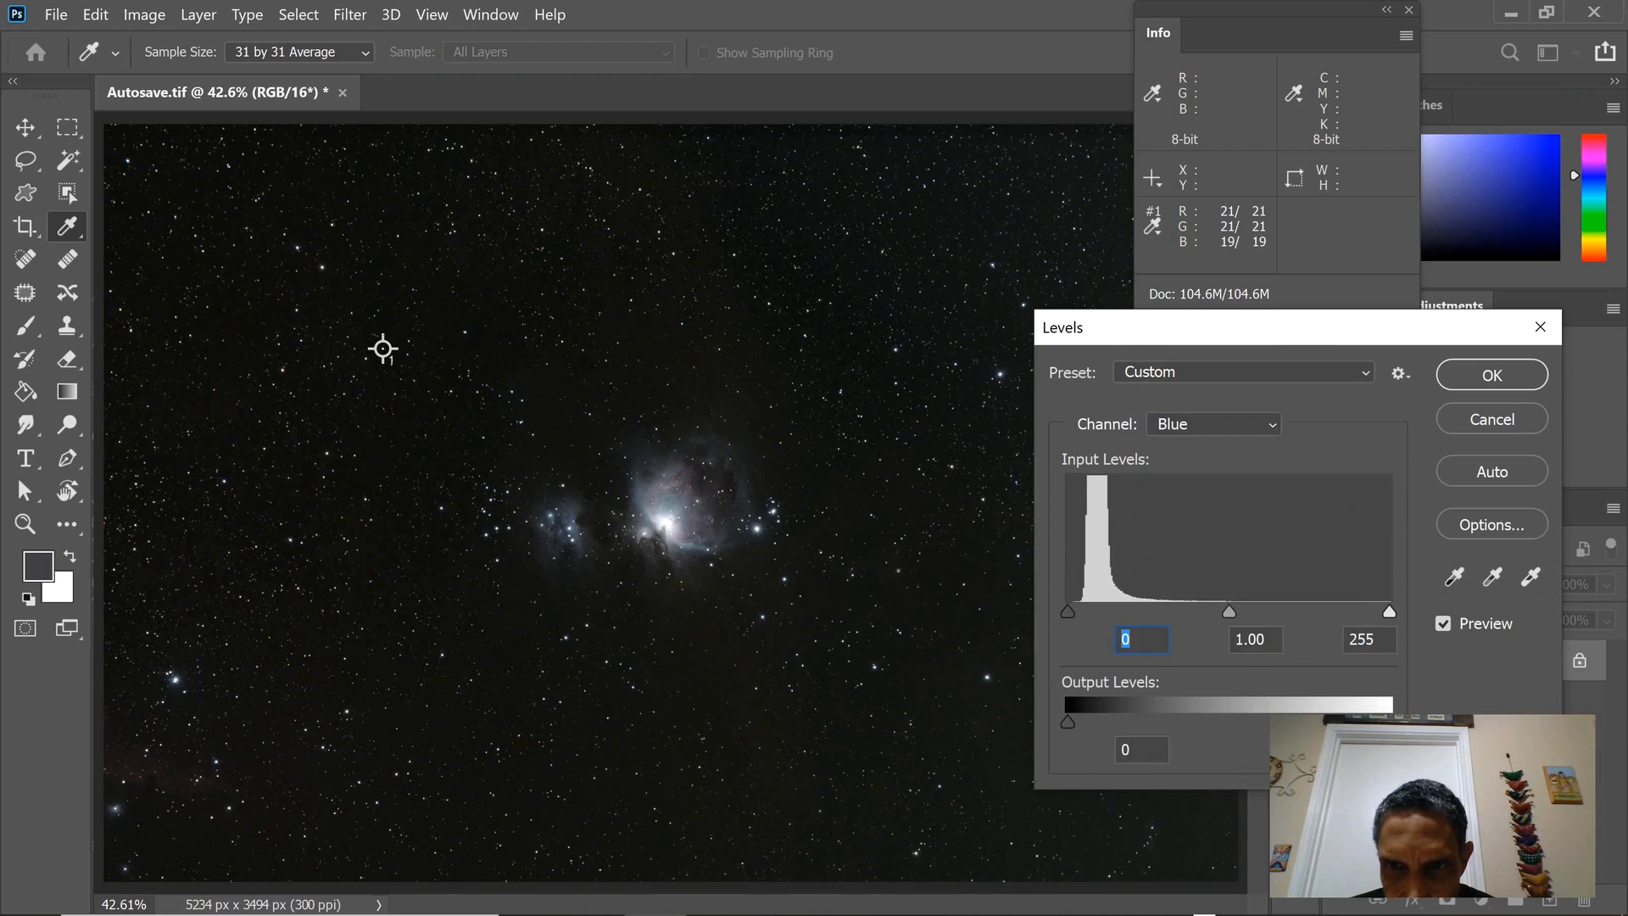
key("Tab")
key("Up")
key("Up")
key("Up")
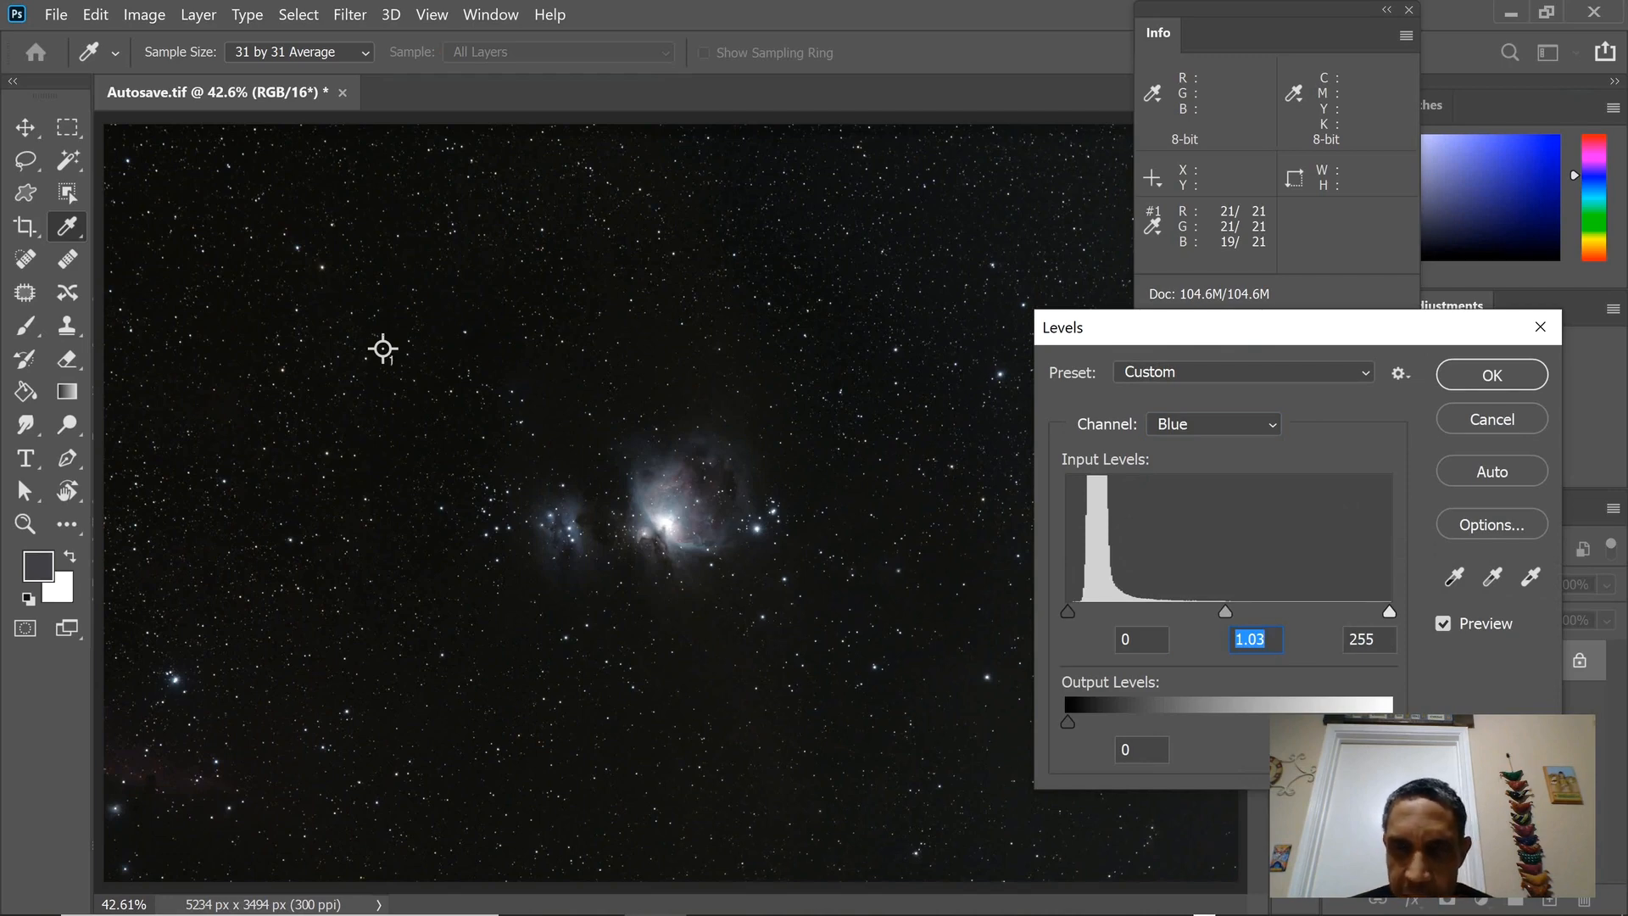
key("Return")
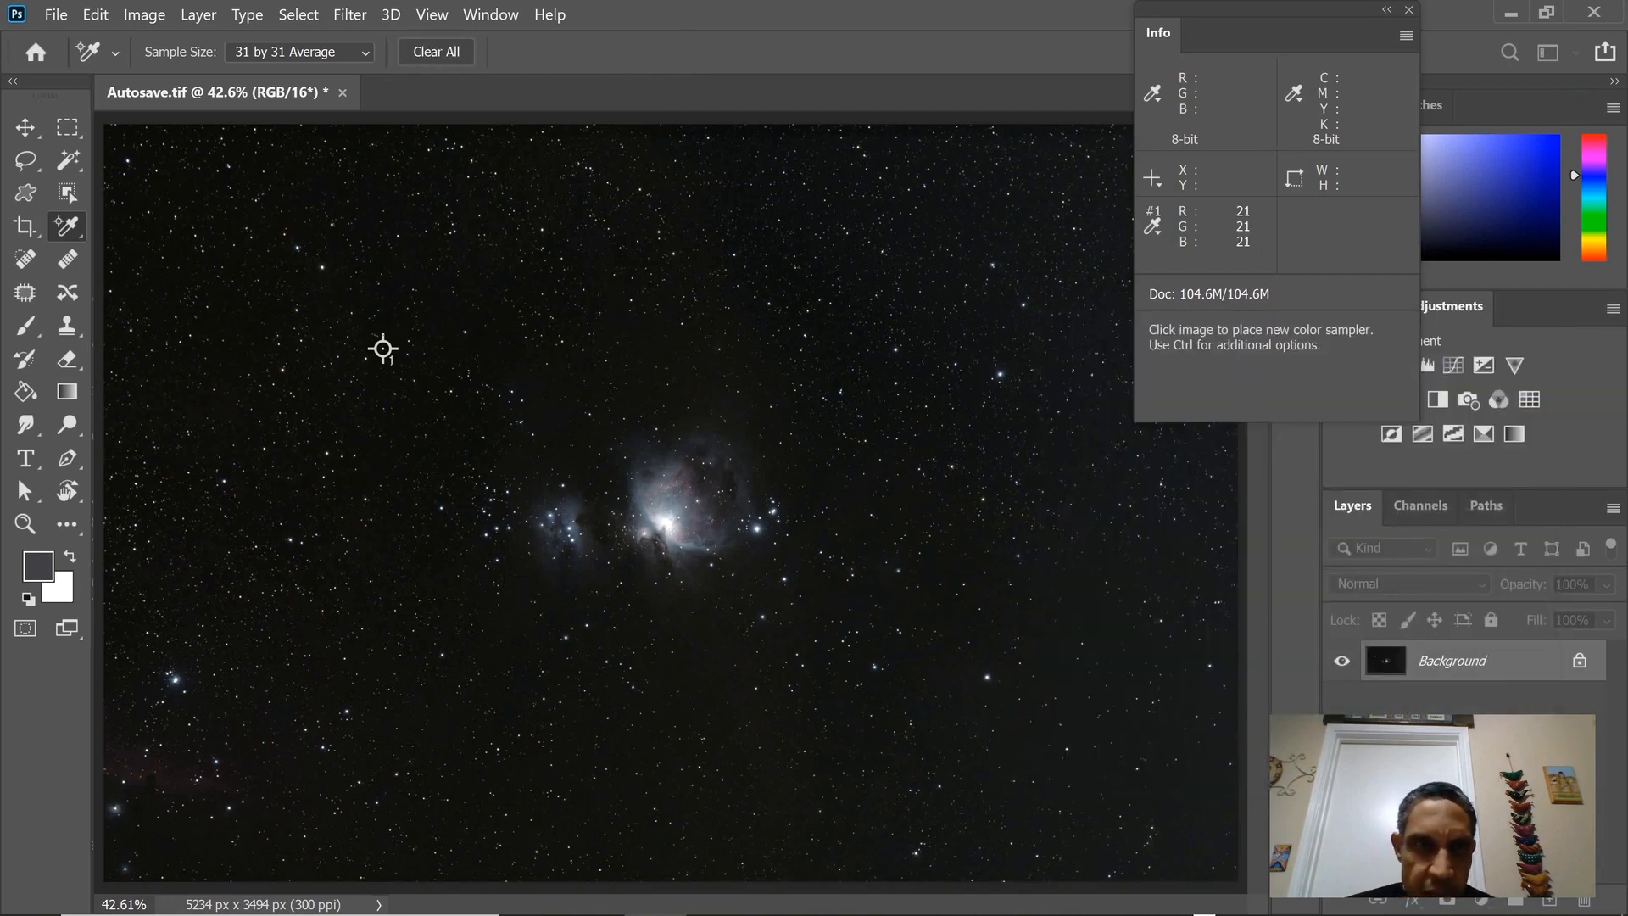
Start a Curves adjustment and use on-image sampling to add RGB curve points for the sampled background sky, the nebula core at 223 and its midtones at 144.
key("alt+i")
key("Down")
key("Right")
key("Down")
key("Down")
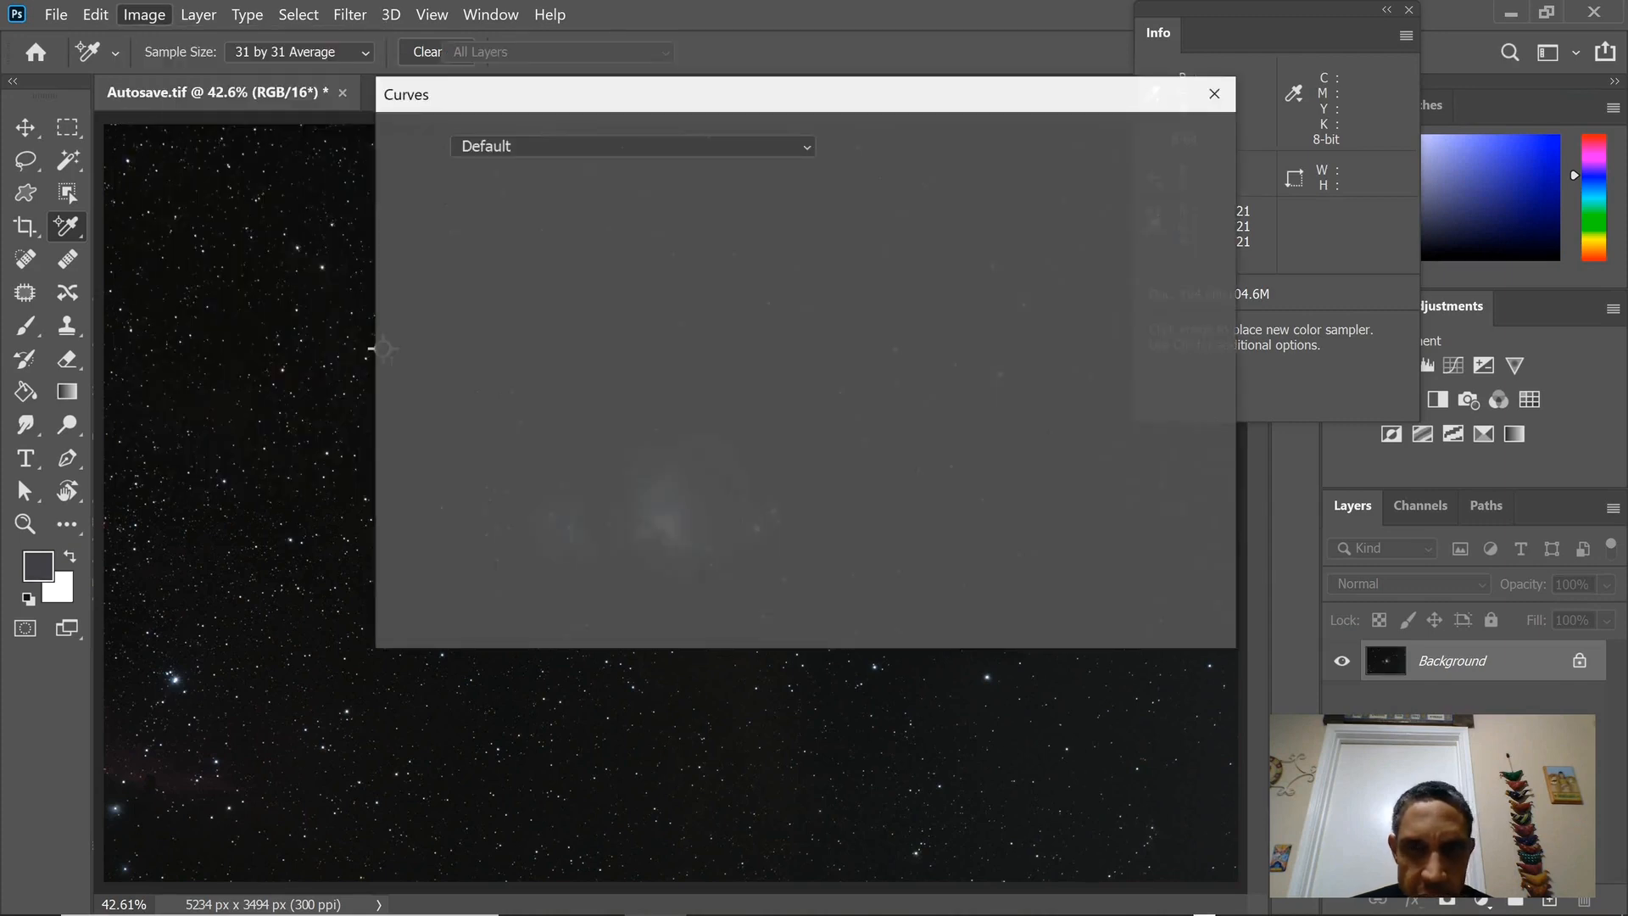
left_click_drag(753, 100, 1239, 235)
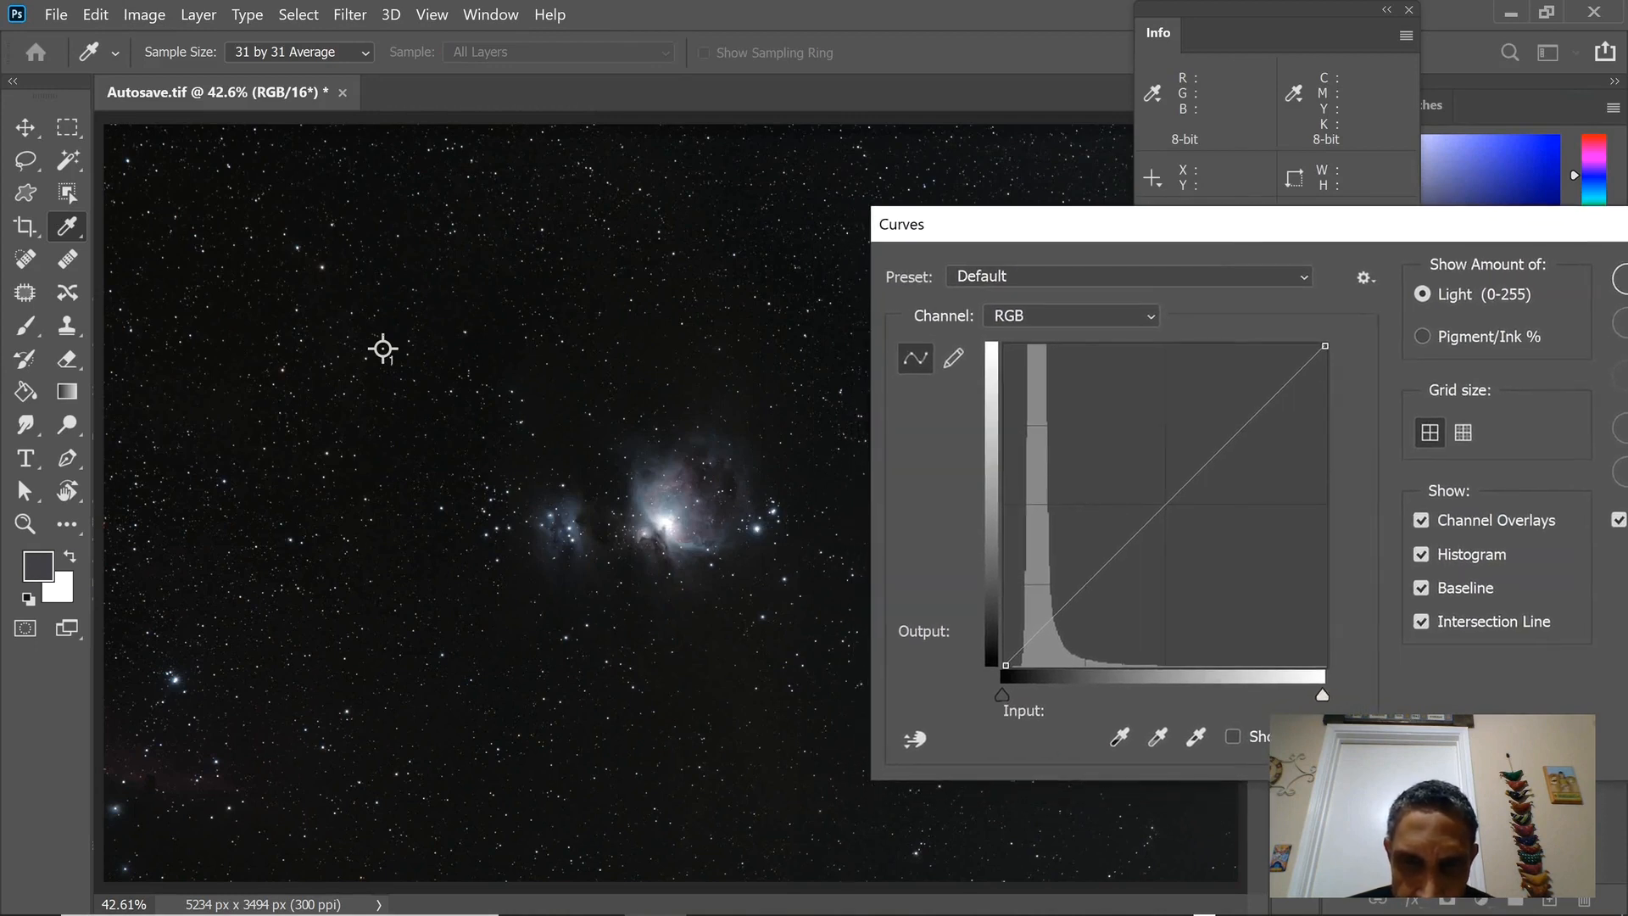
left_click(914, 738)
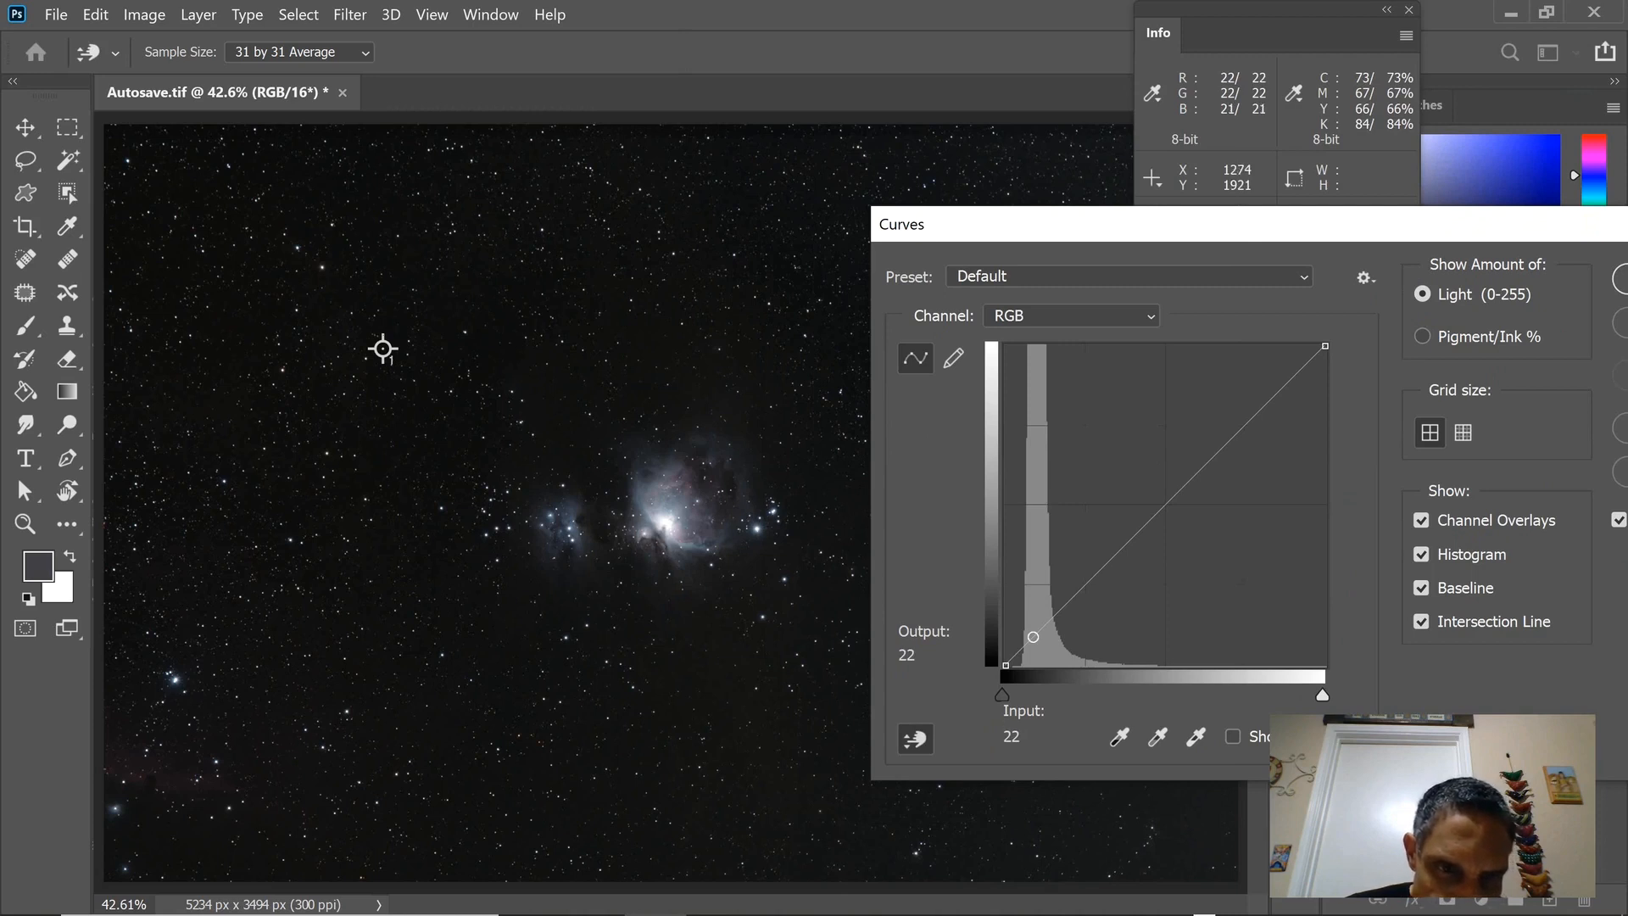
left_click(384, 348)
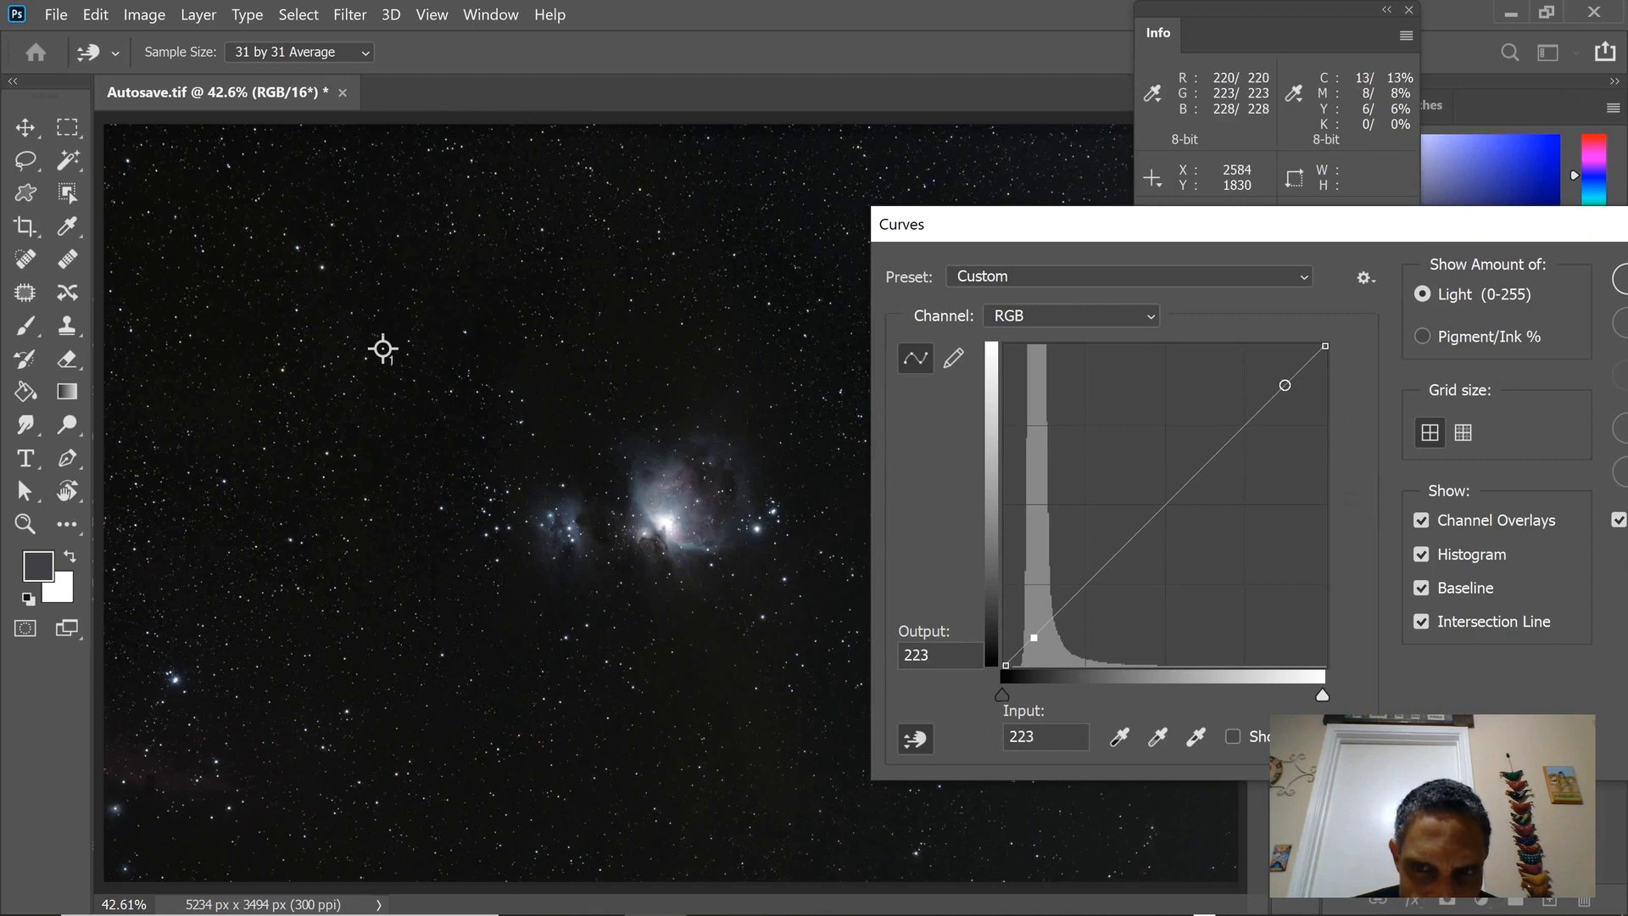
left_click(664, 521)
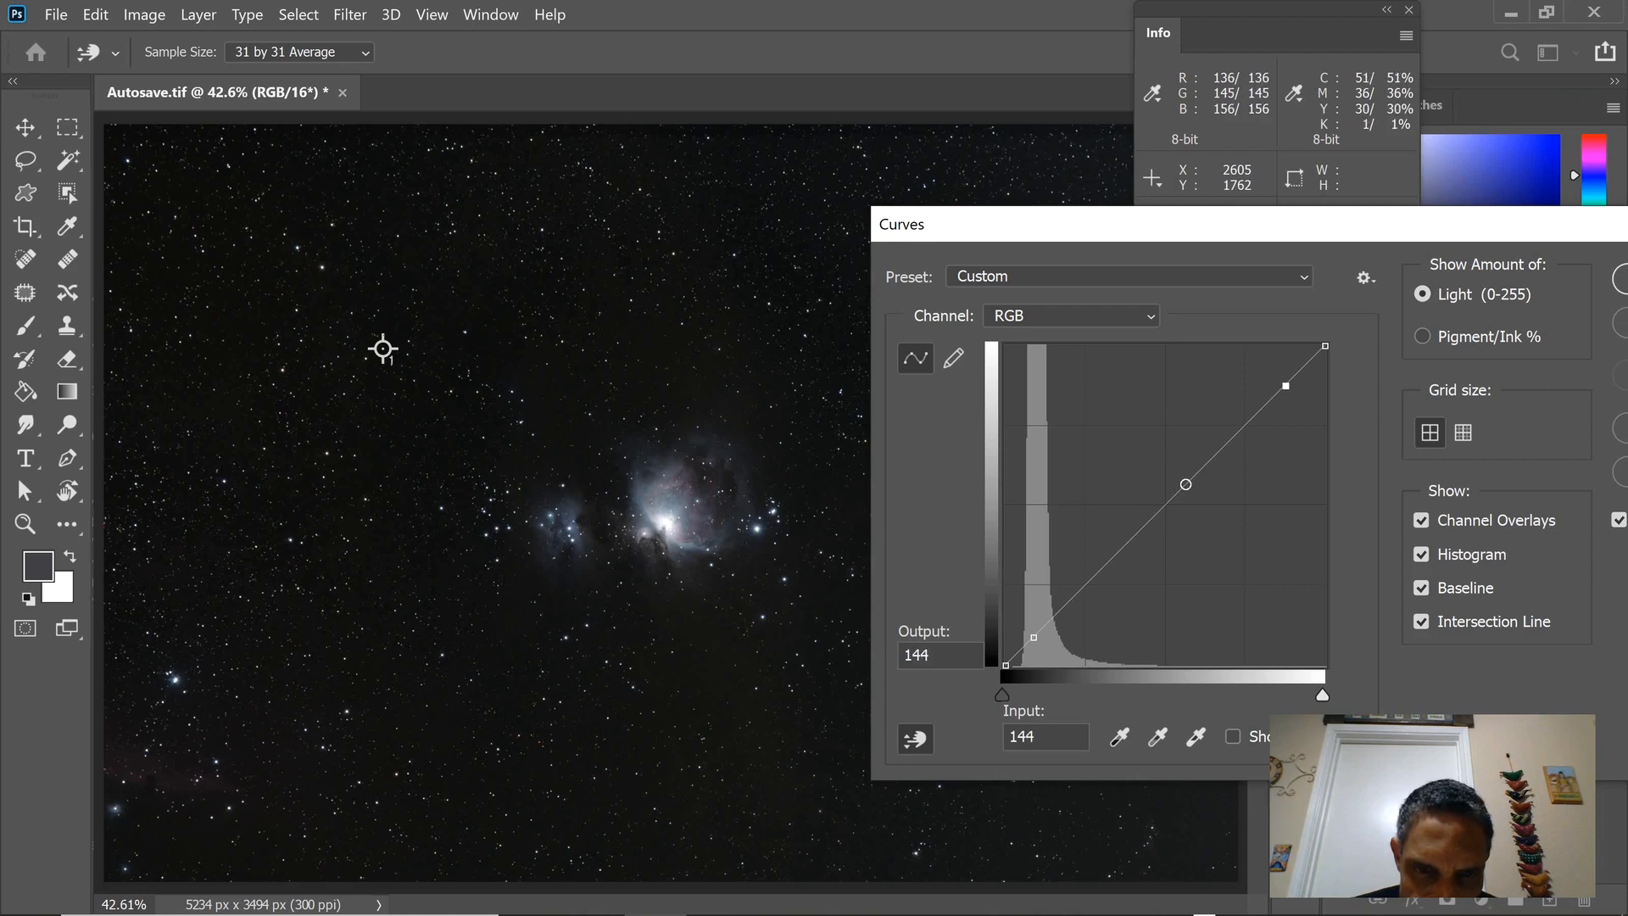
left_click(383, 349, "ctrl")
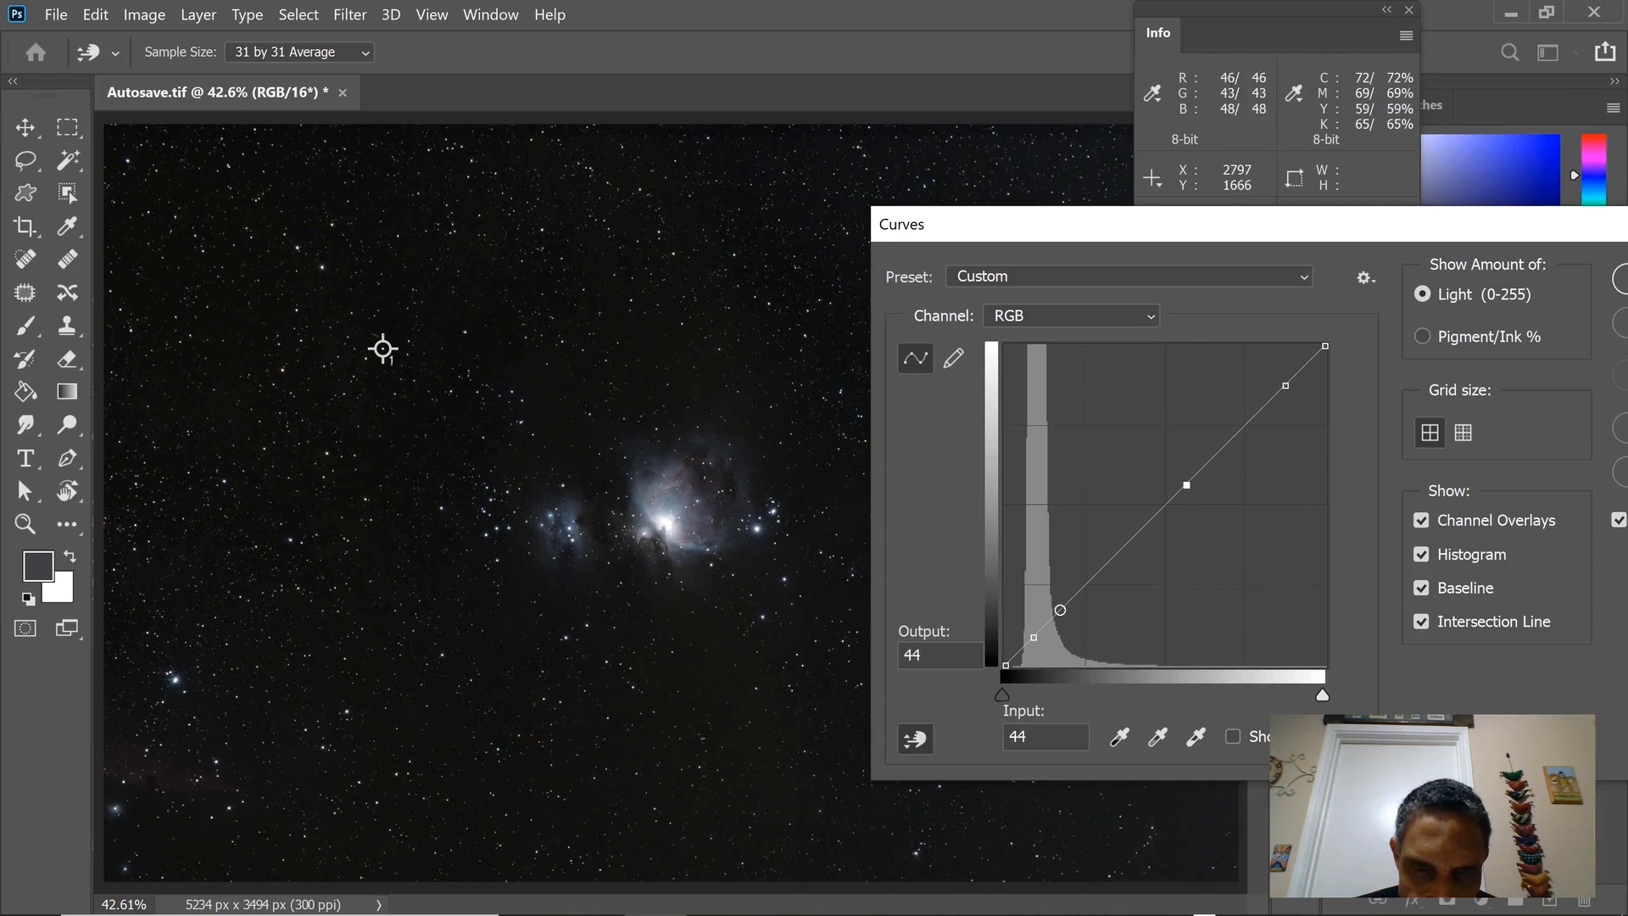
Add an RGB curve point sampled from the faint outer nebula and set it to input 47, output 54.
left_click(383, 349, "ctrl")
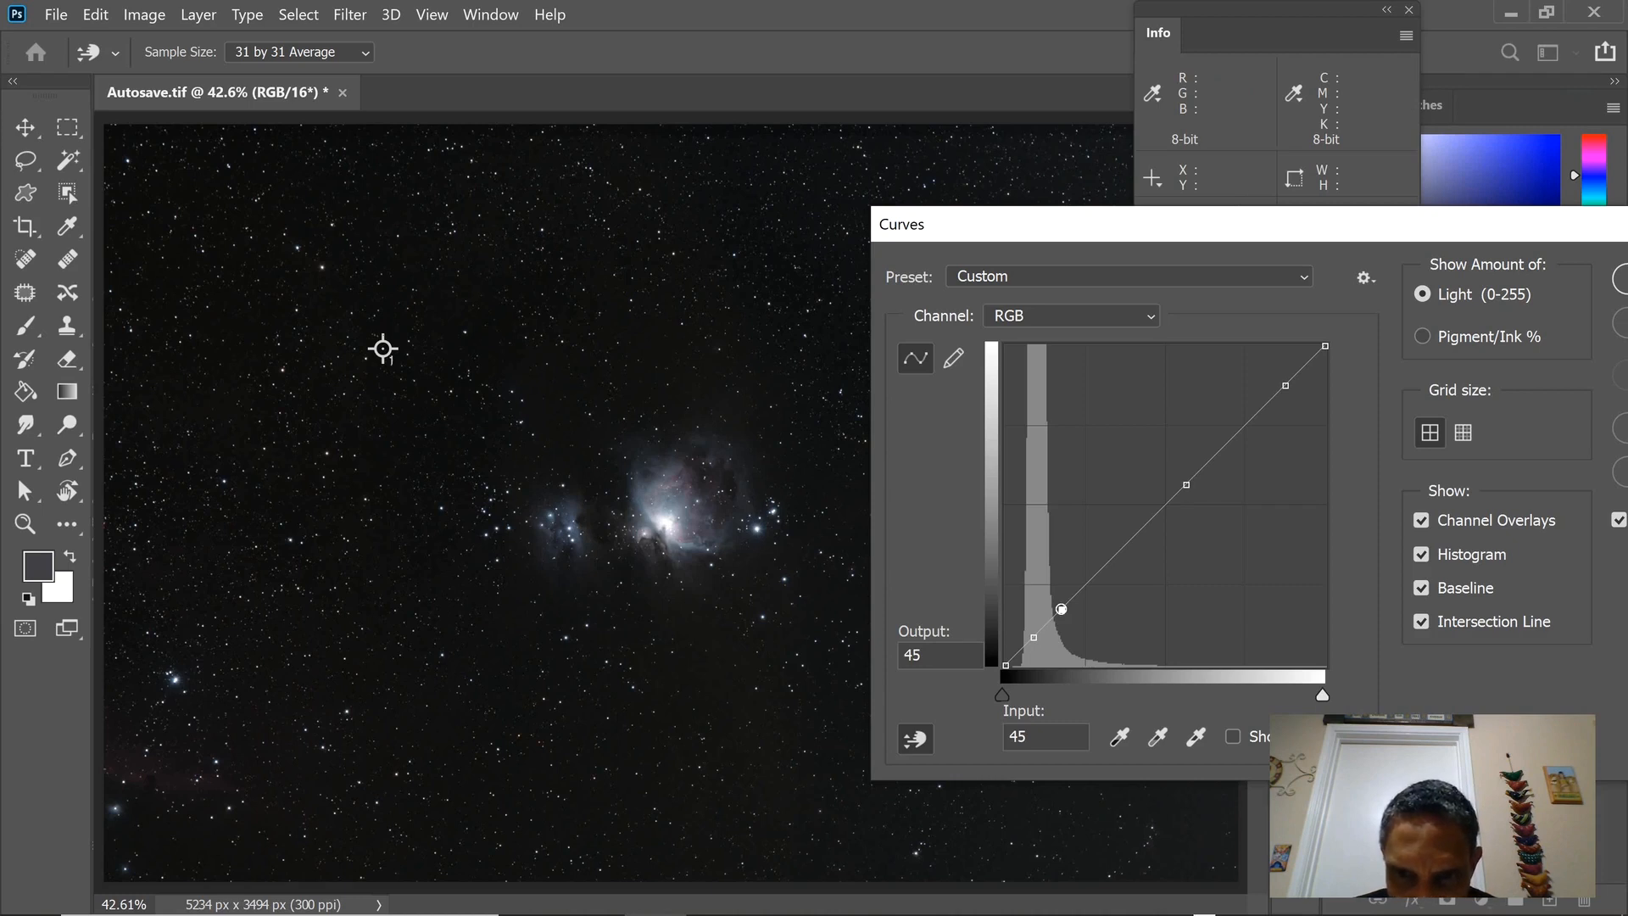
key("Up")
key("Up")
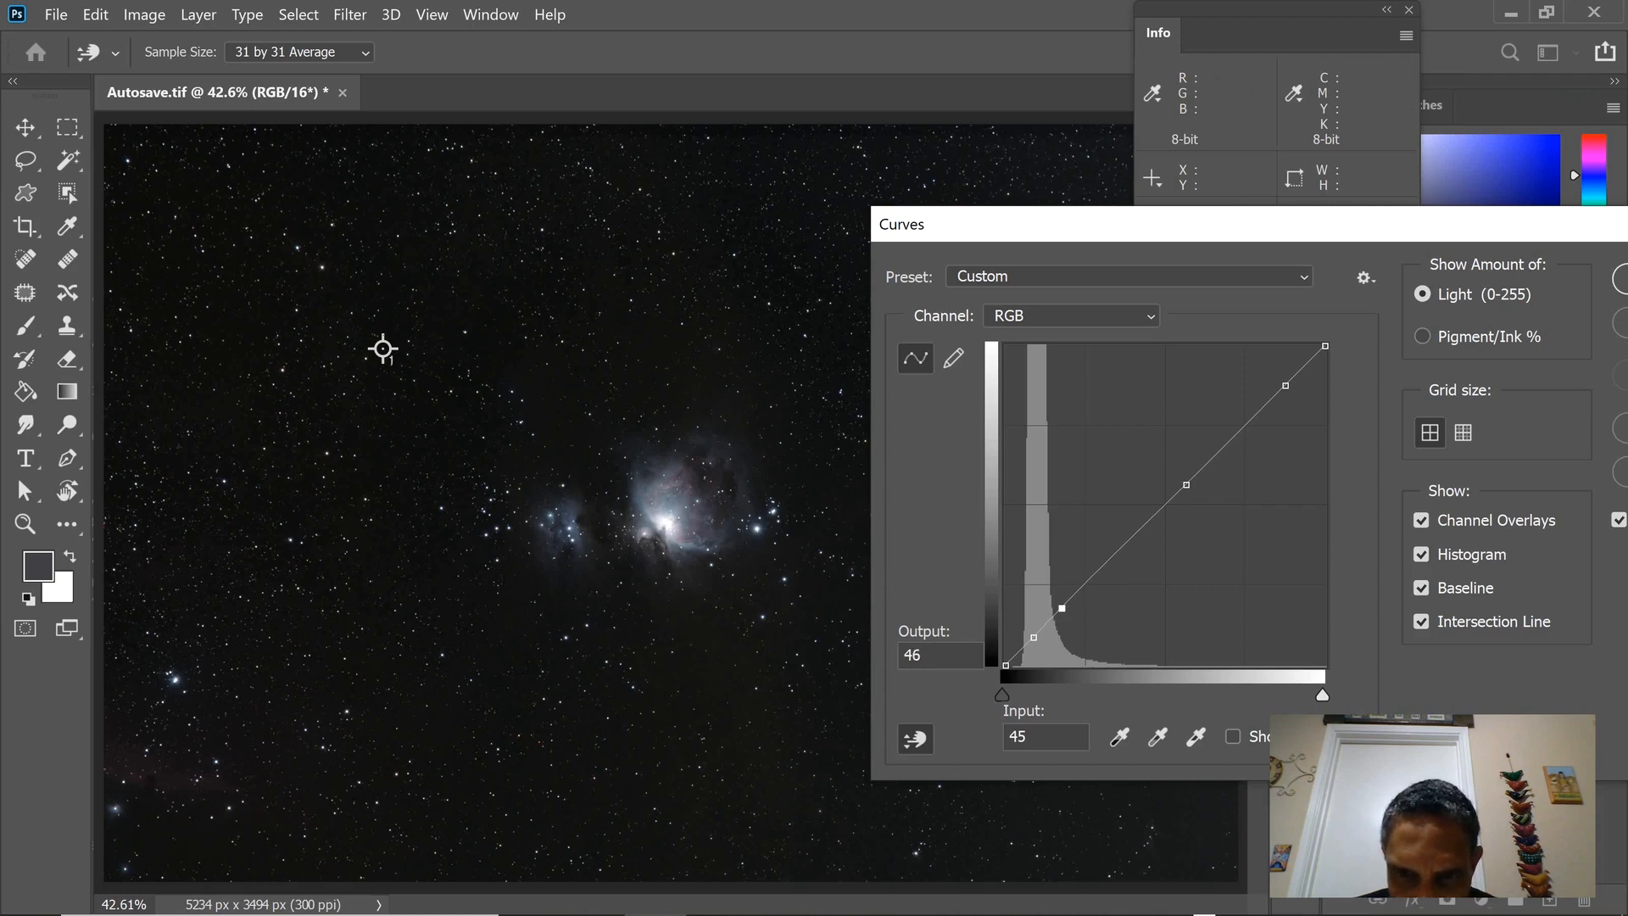
key("Up")
key("Up")
key("Up")
key("Up")
key("Down")
key("Down")
key("Down")
key("Down")
key("Down")
key("Down")
key("Right")
key("Right")
key("Up")
key("Up")
key("Up")
key("Up")
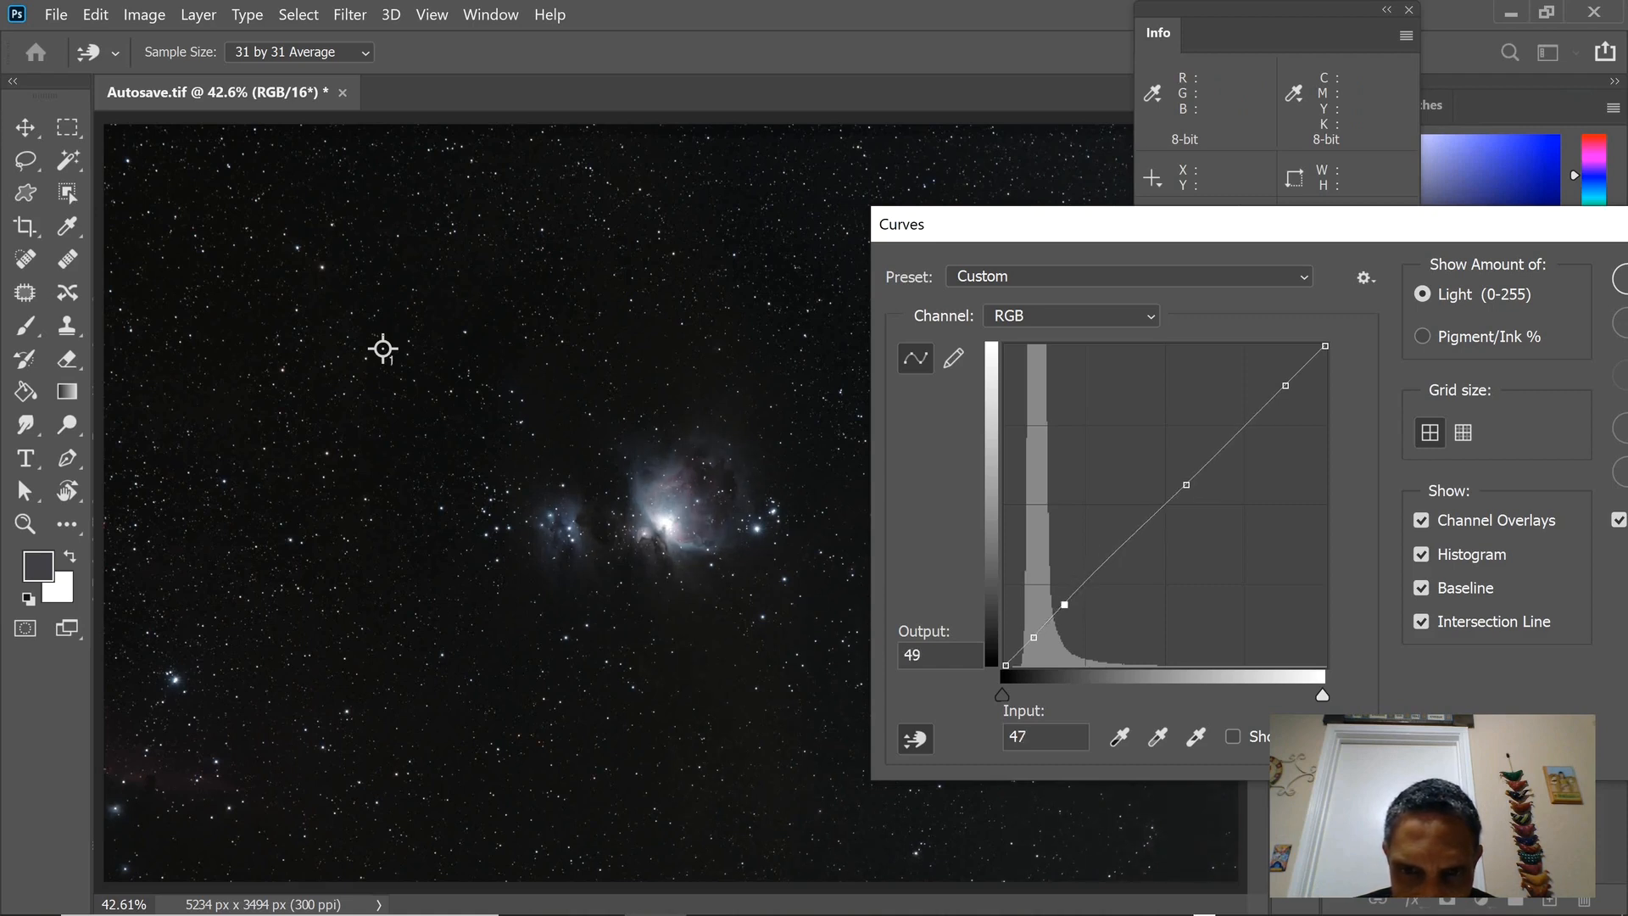
key("Up")
key("Up")
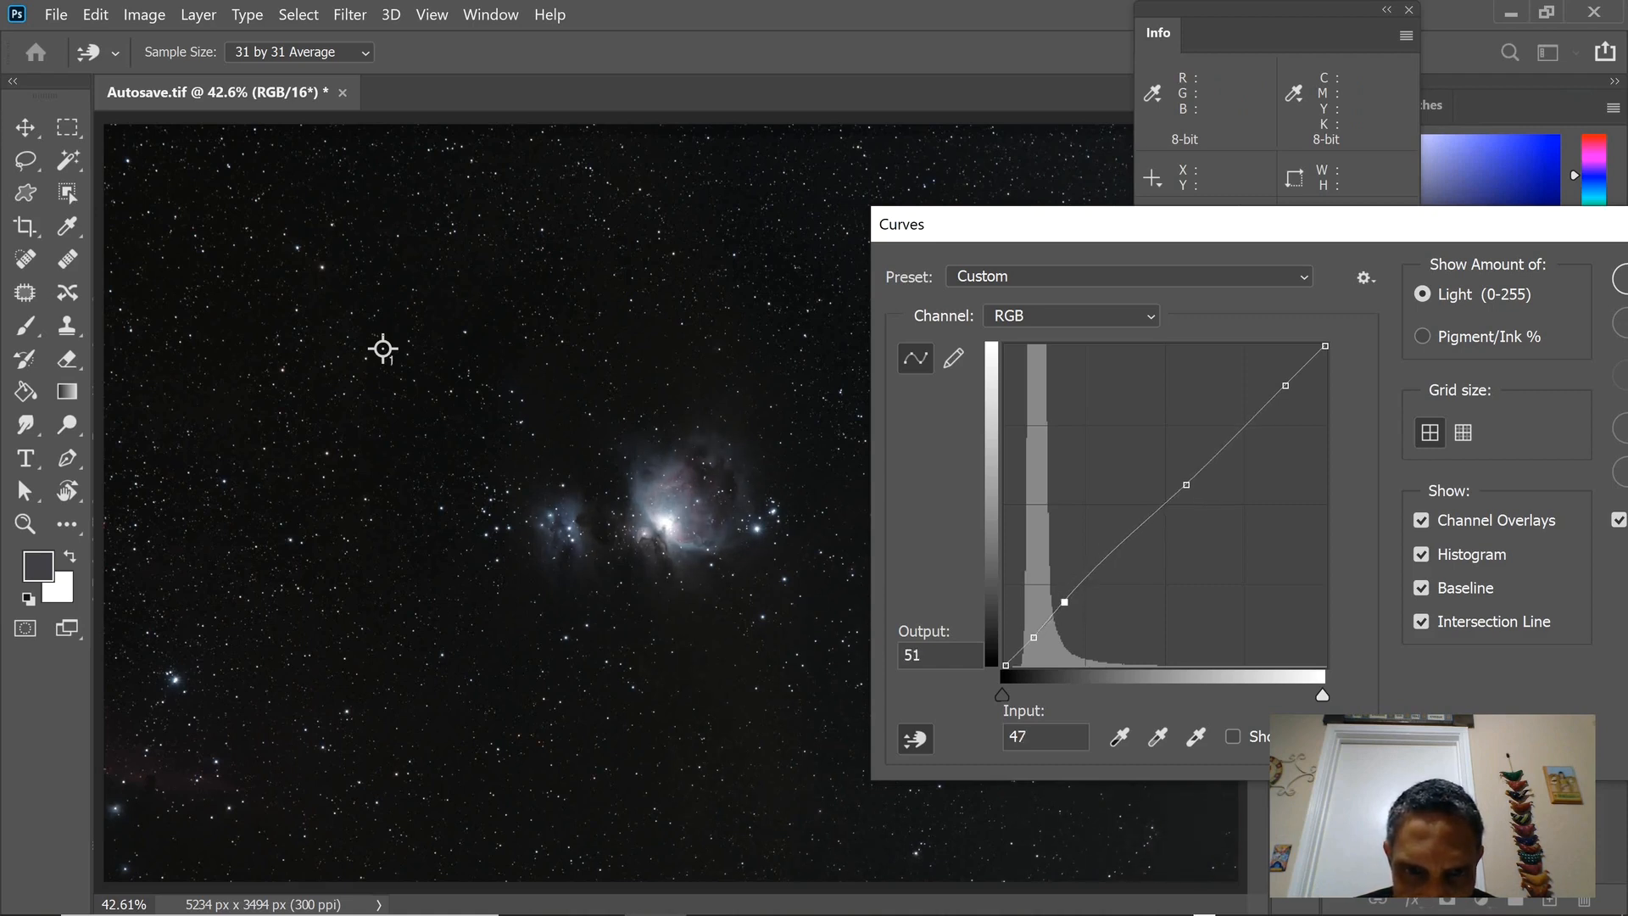
key("Up")
key("Up")
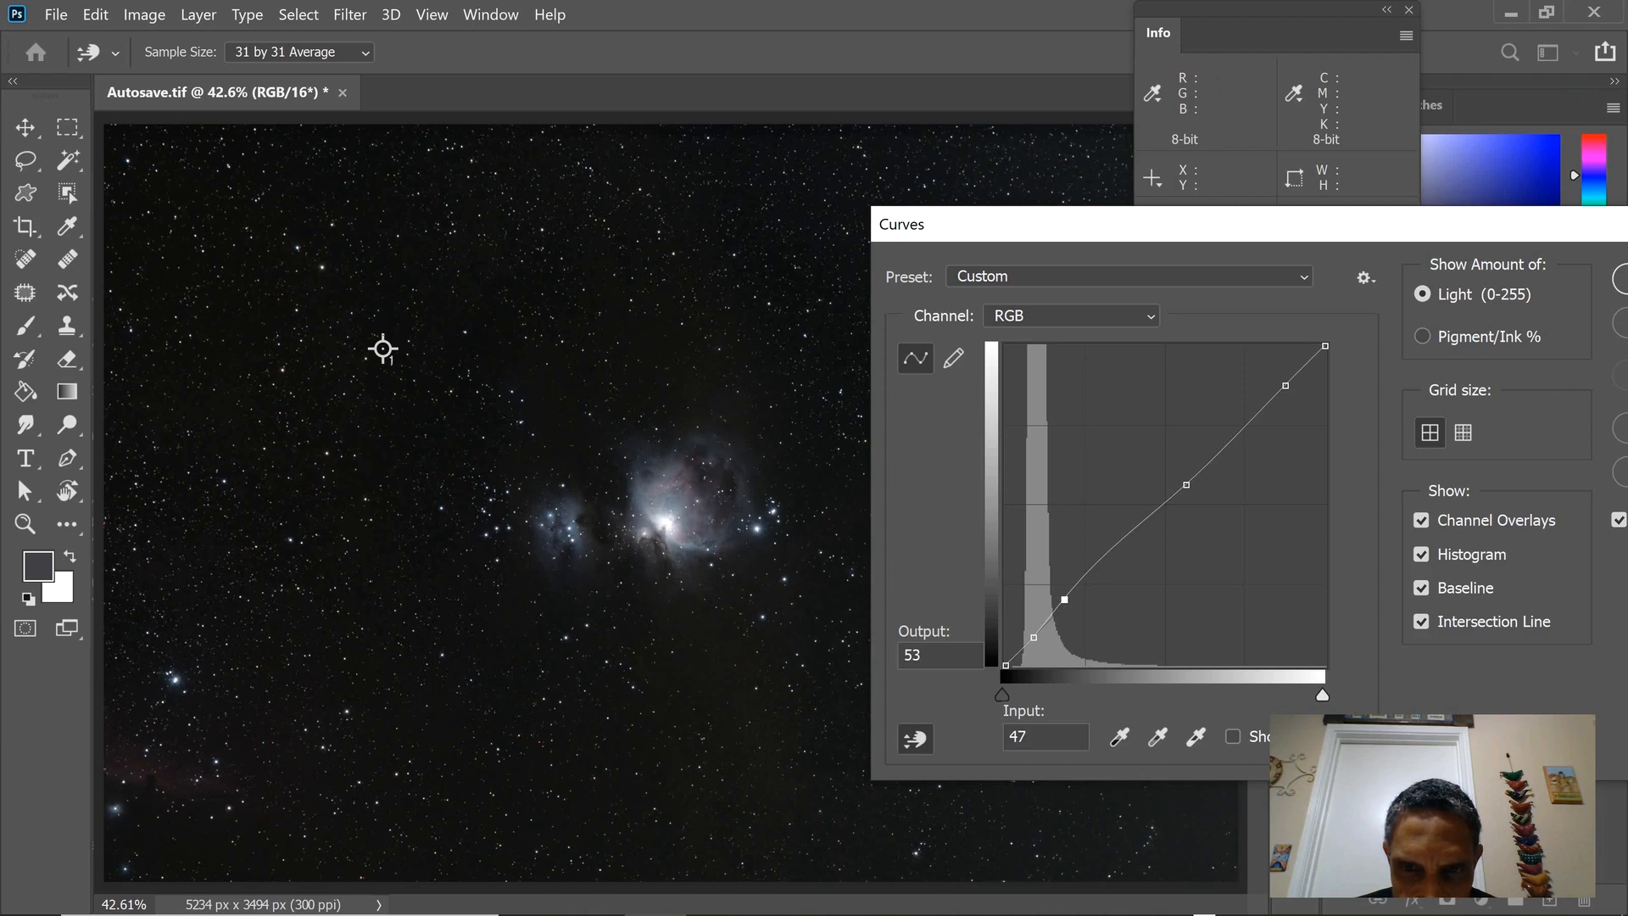
key("Up")
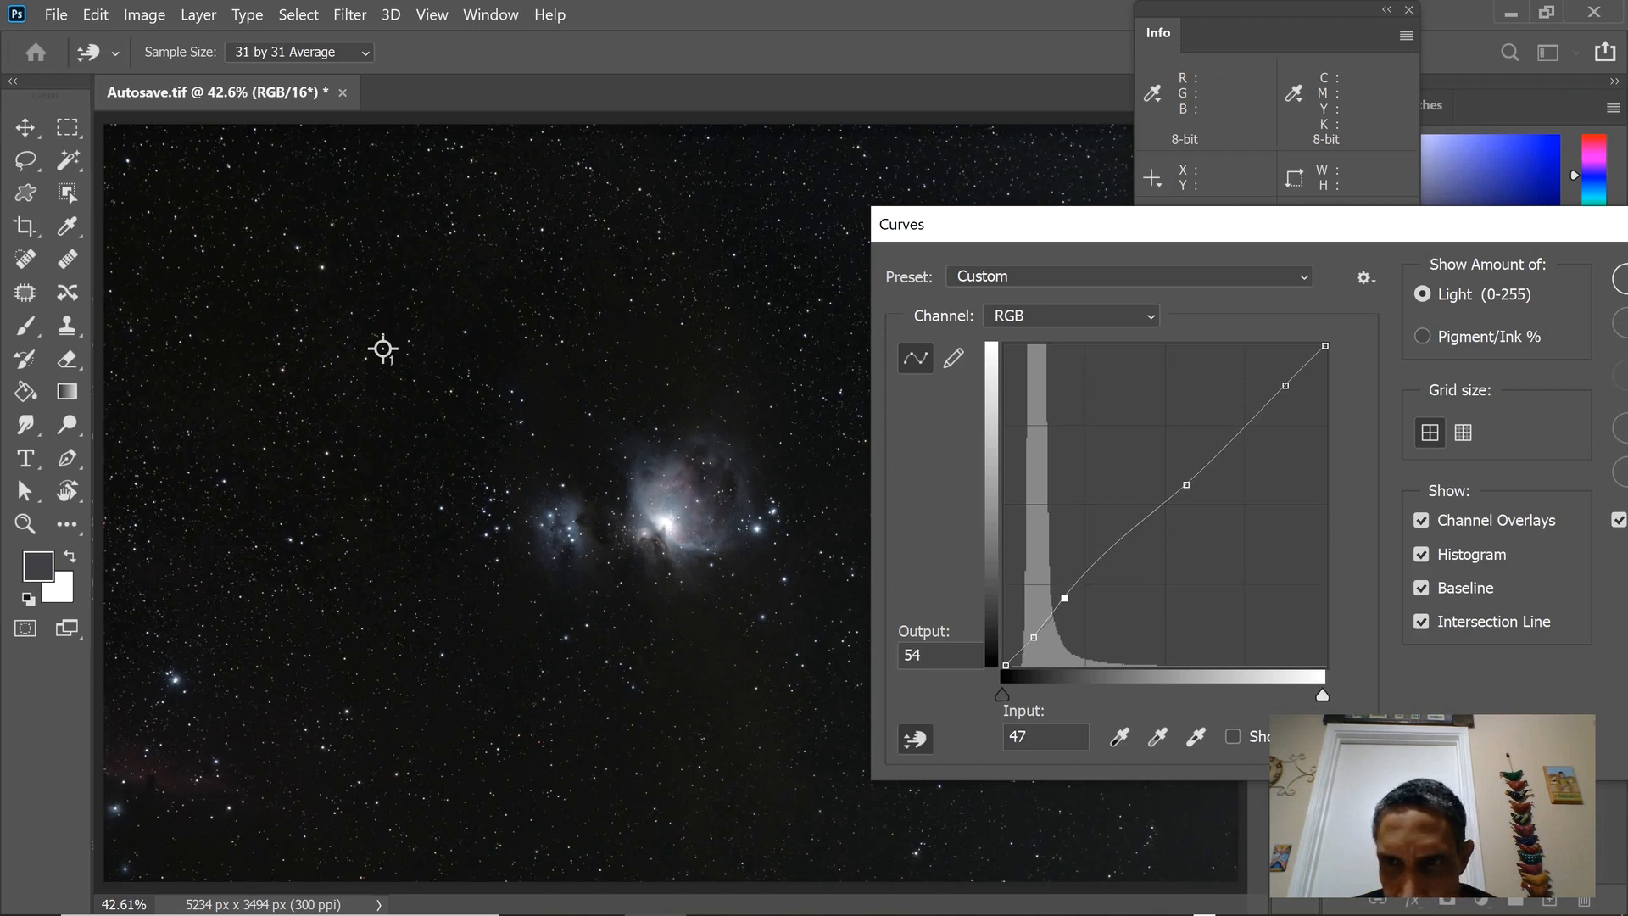
Compare the image with the Curves preview off and on, and apply the Curves adjustment.
key("p")
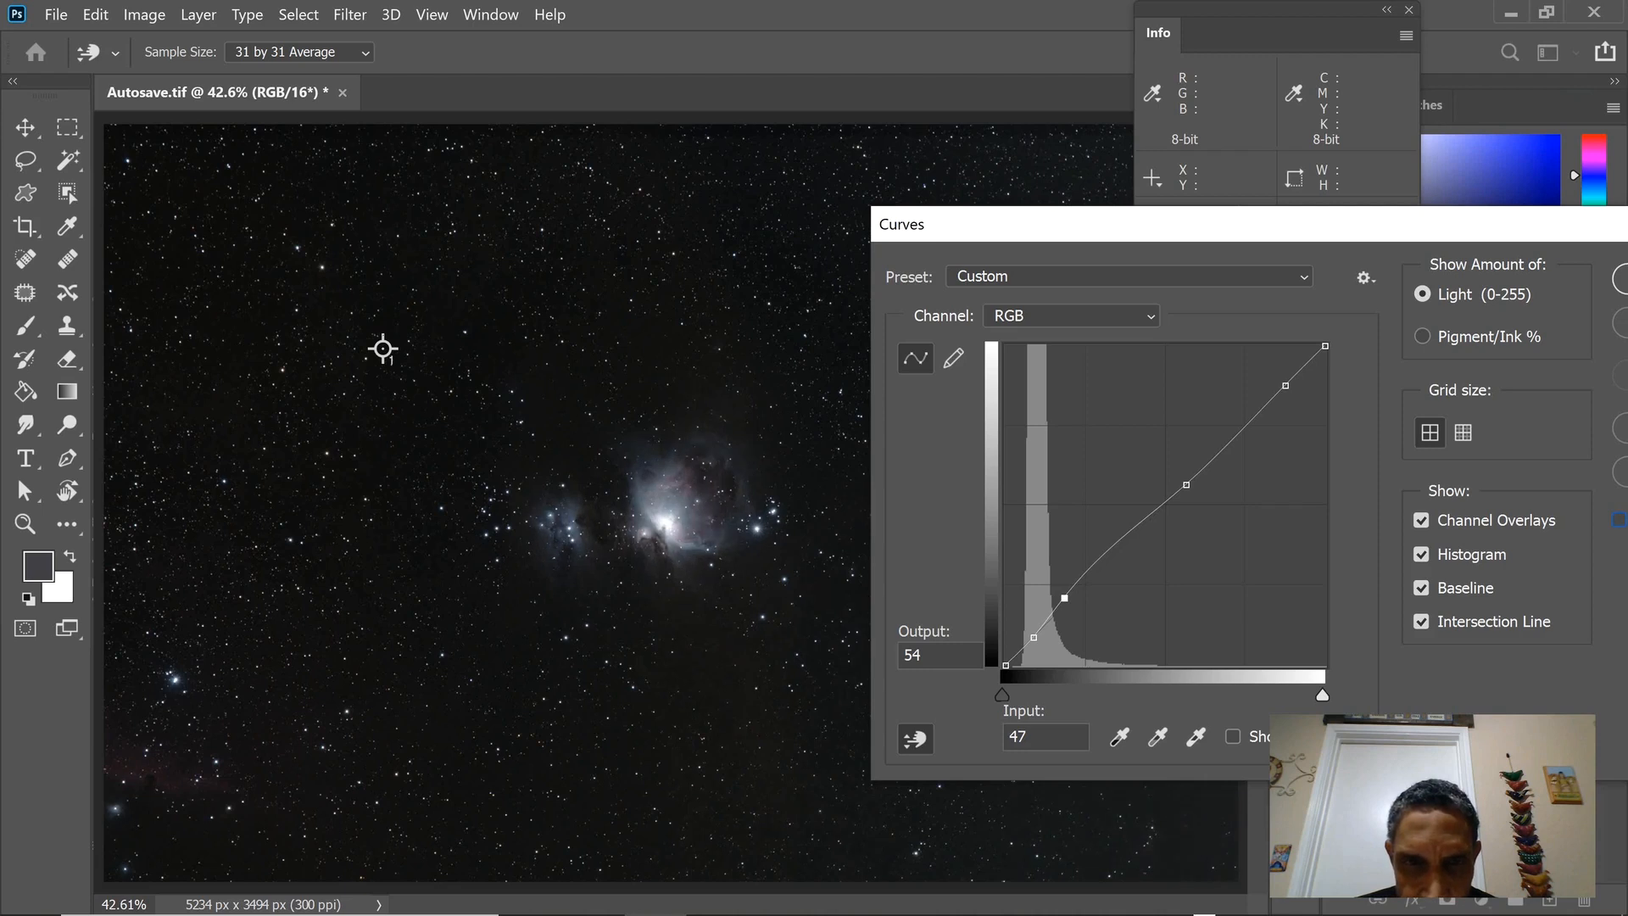
key("p")
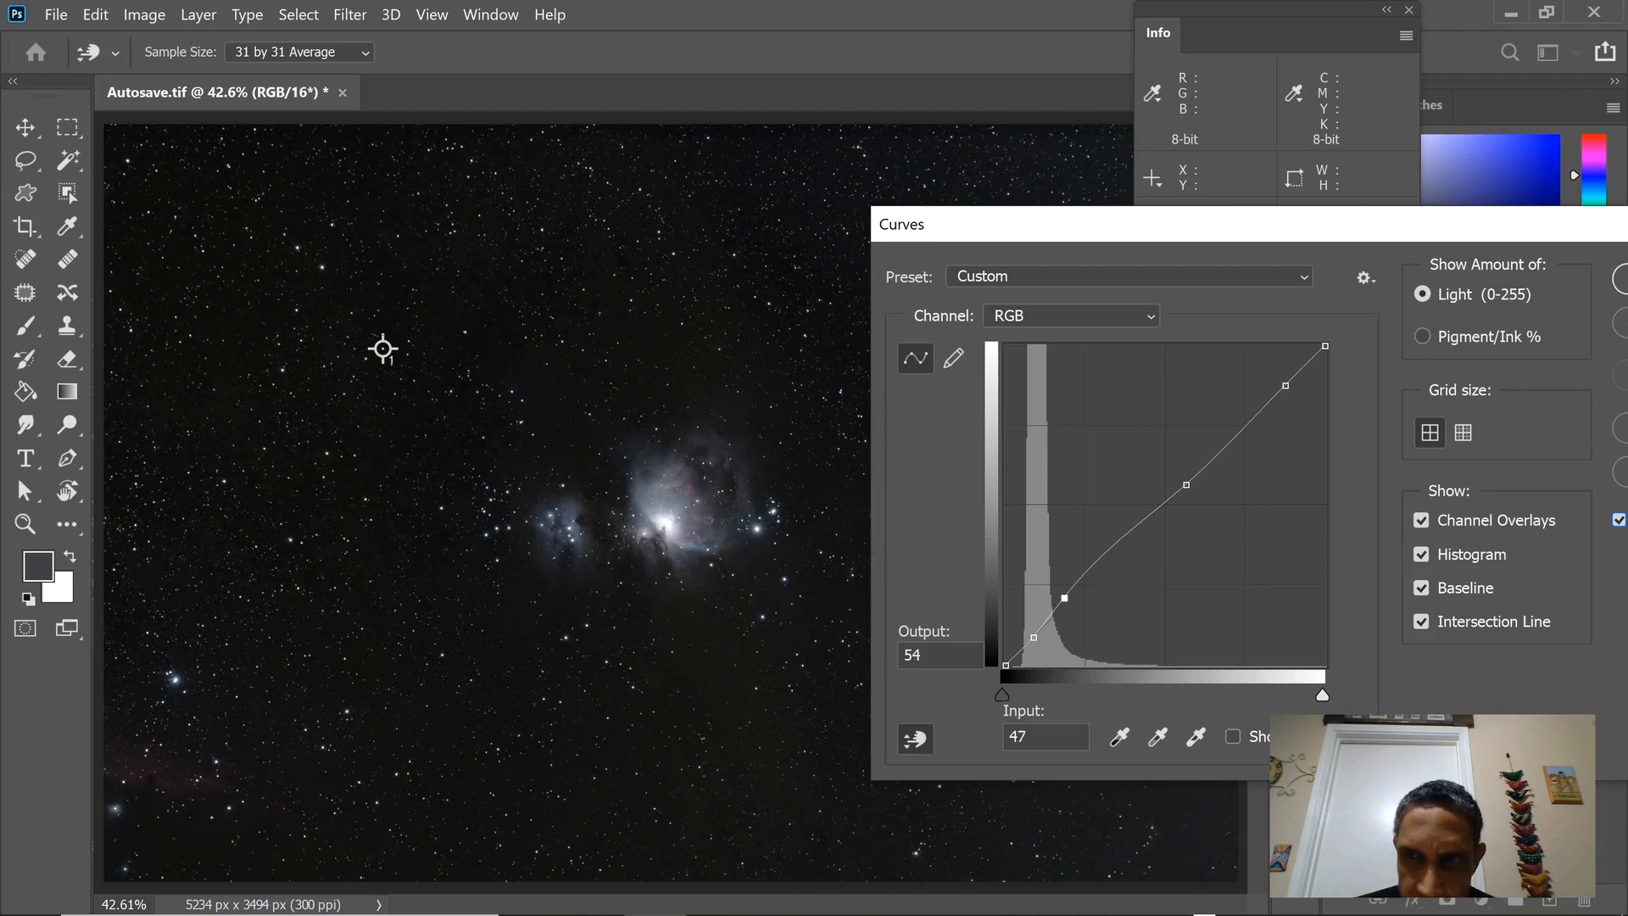
key("Return")
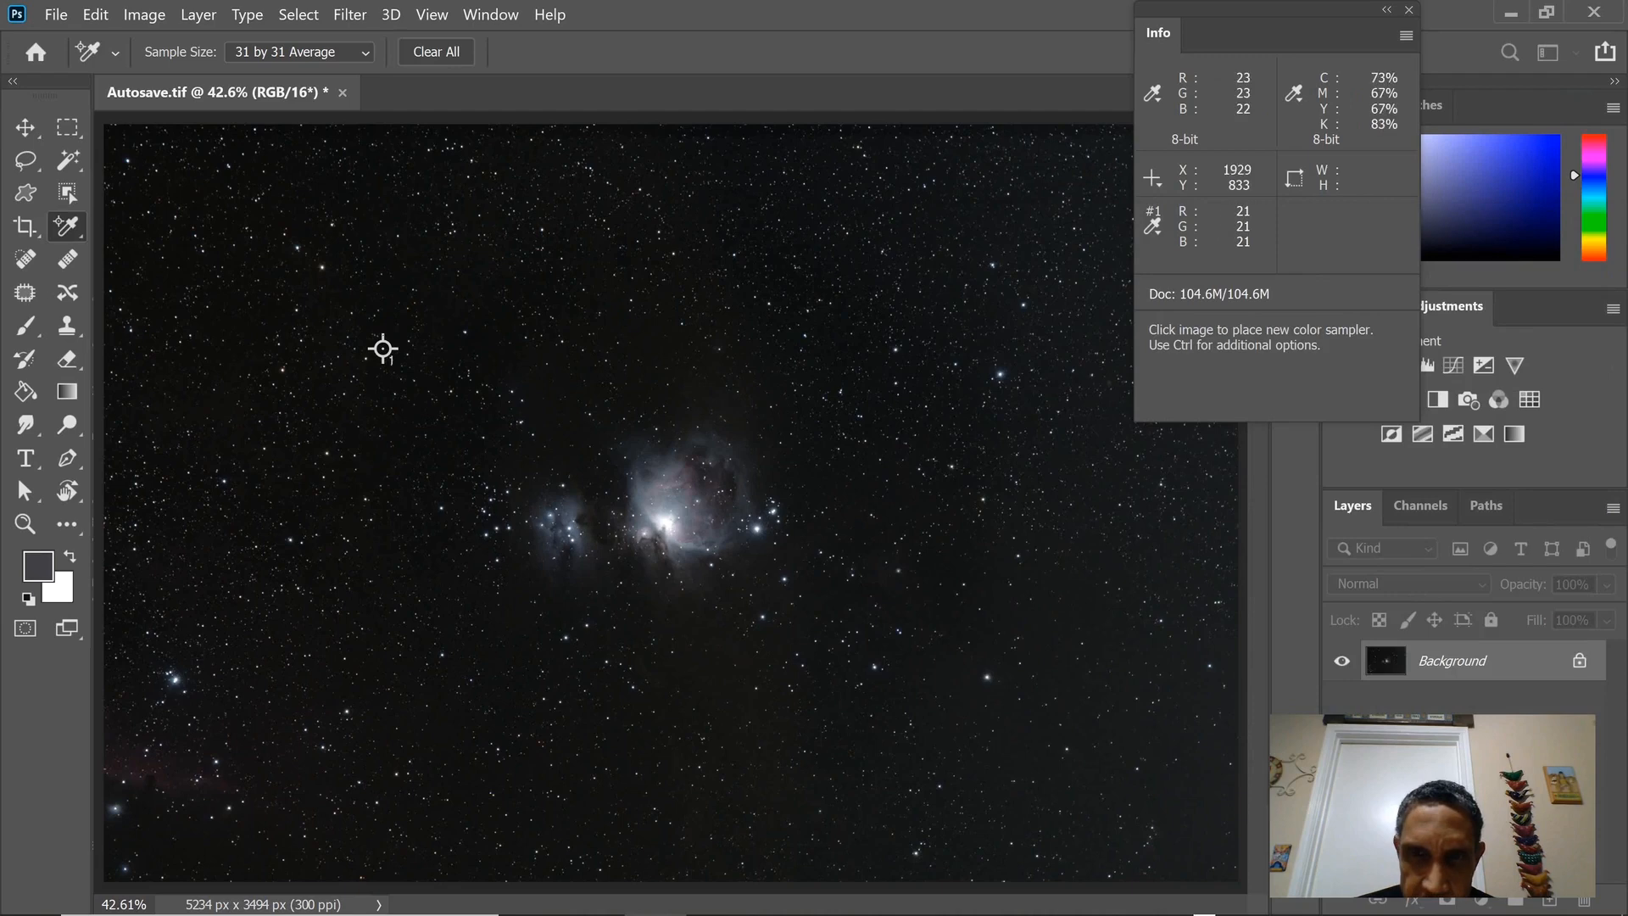
Start a Curves adjustment and use on-image sampling to add RGB points for background sky, nebula core, midtones at 160 and faint nebula at 53.
key("alt+i")
key("Down")
key("Right")
key("Down")
key("Down")
key("Return")
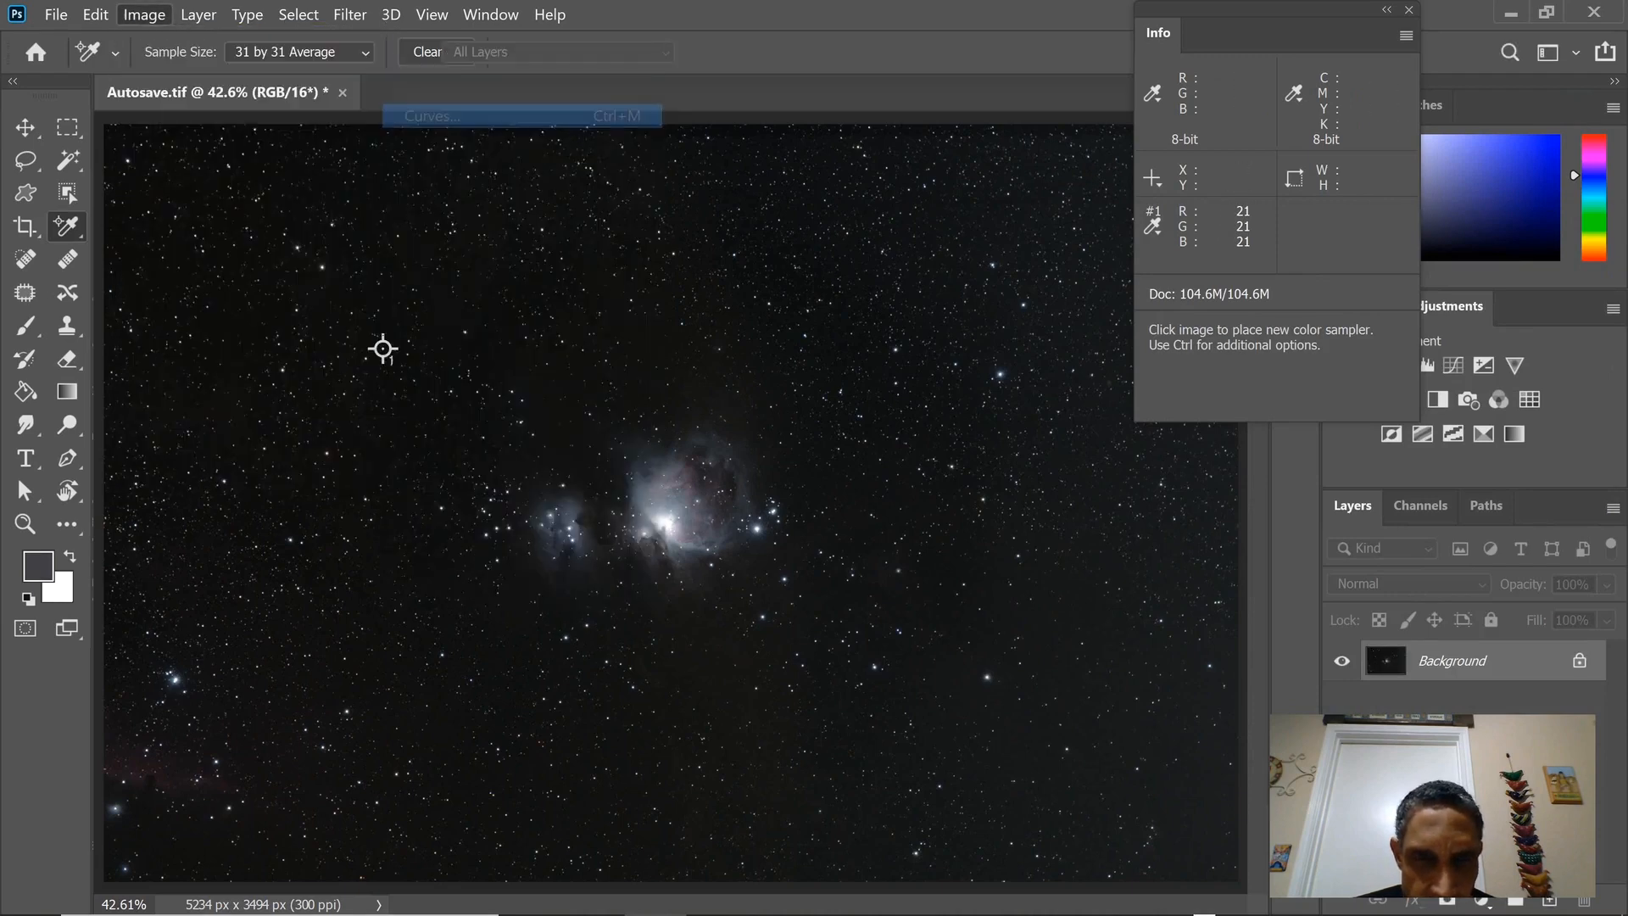
left_click_drag(799, 95, 1343, 187)
left_click(961, 698)
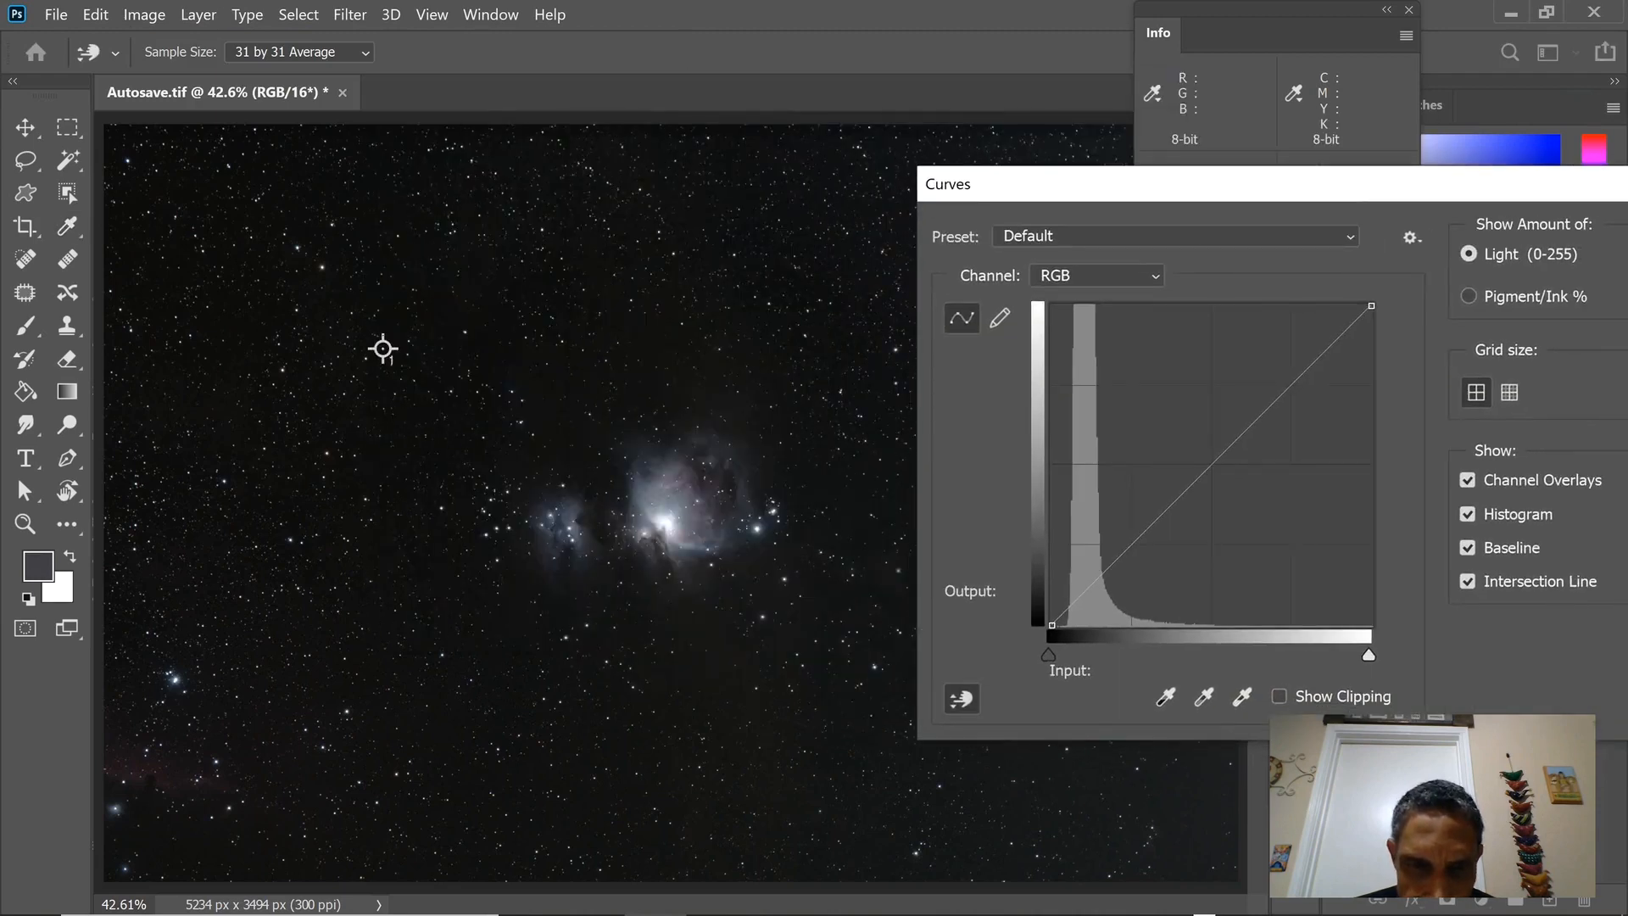
left_click(383, 349)
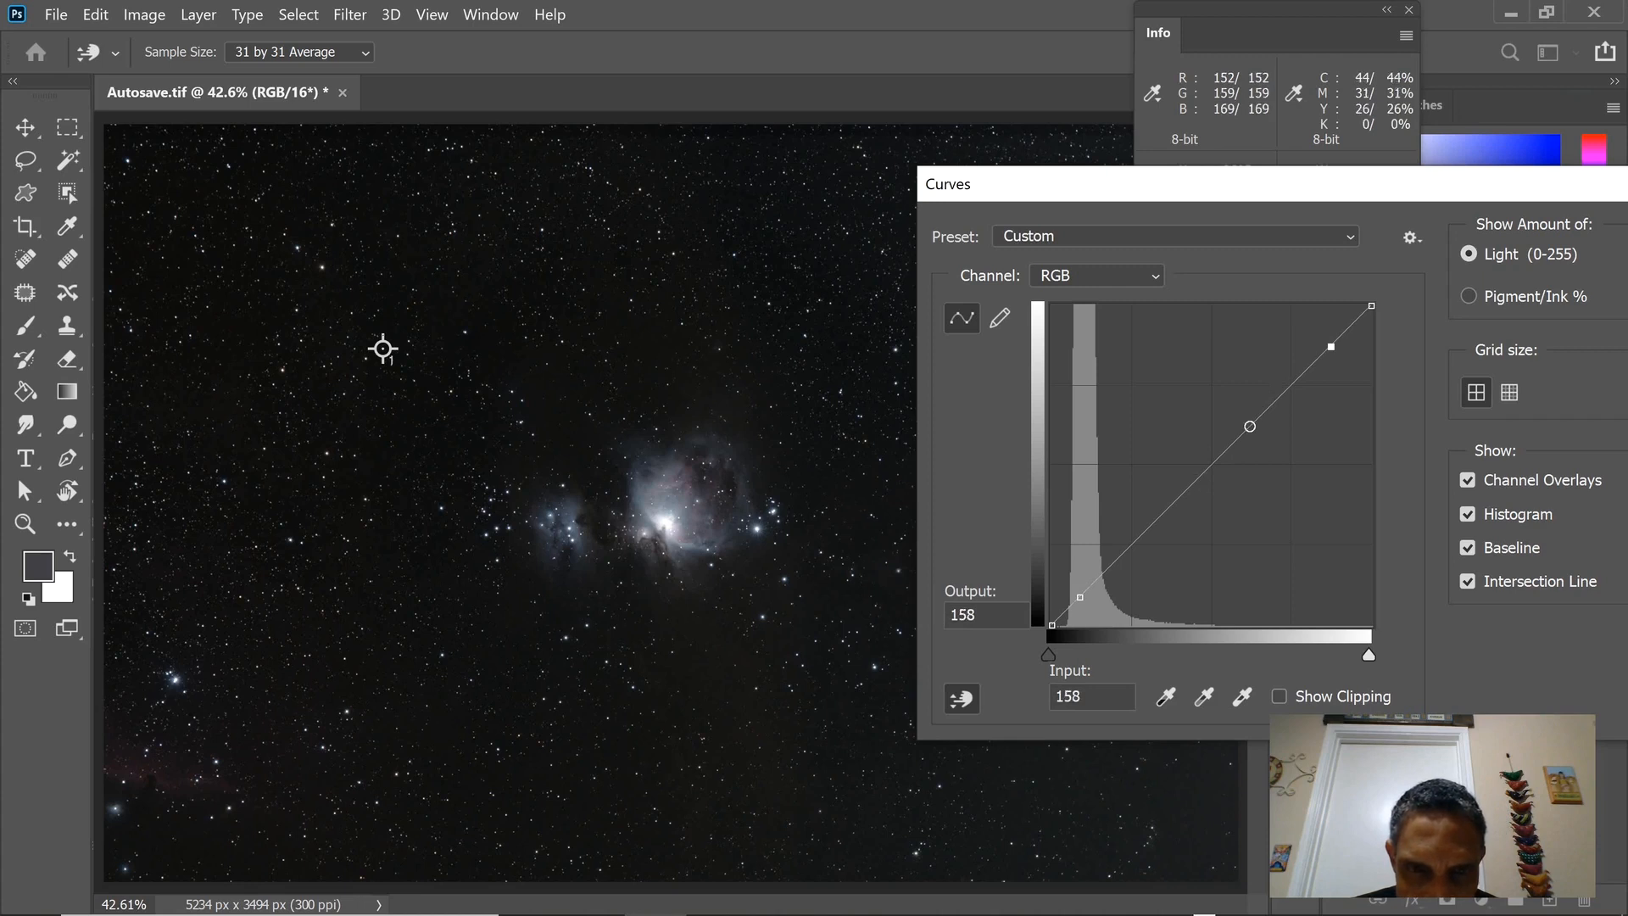
left_click(383, 349, "ctrl")
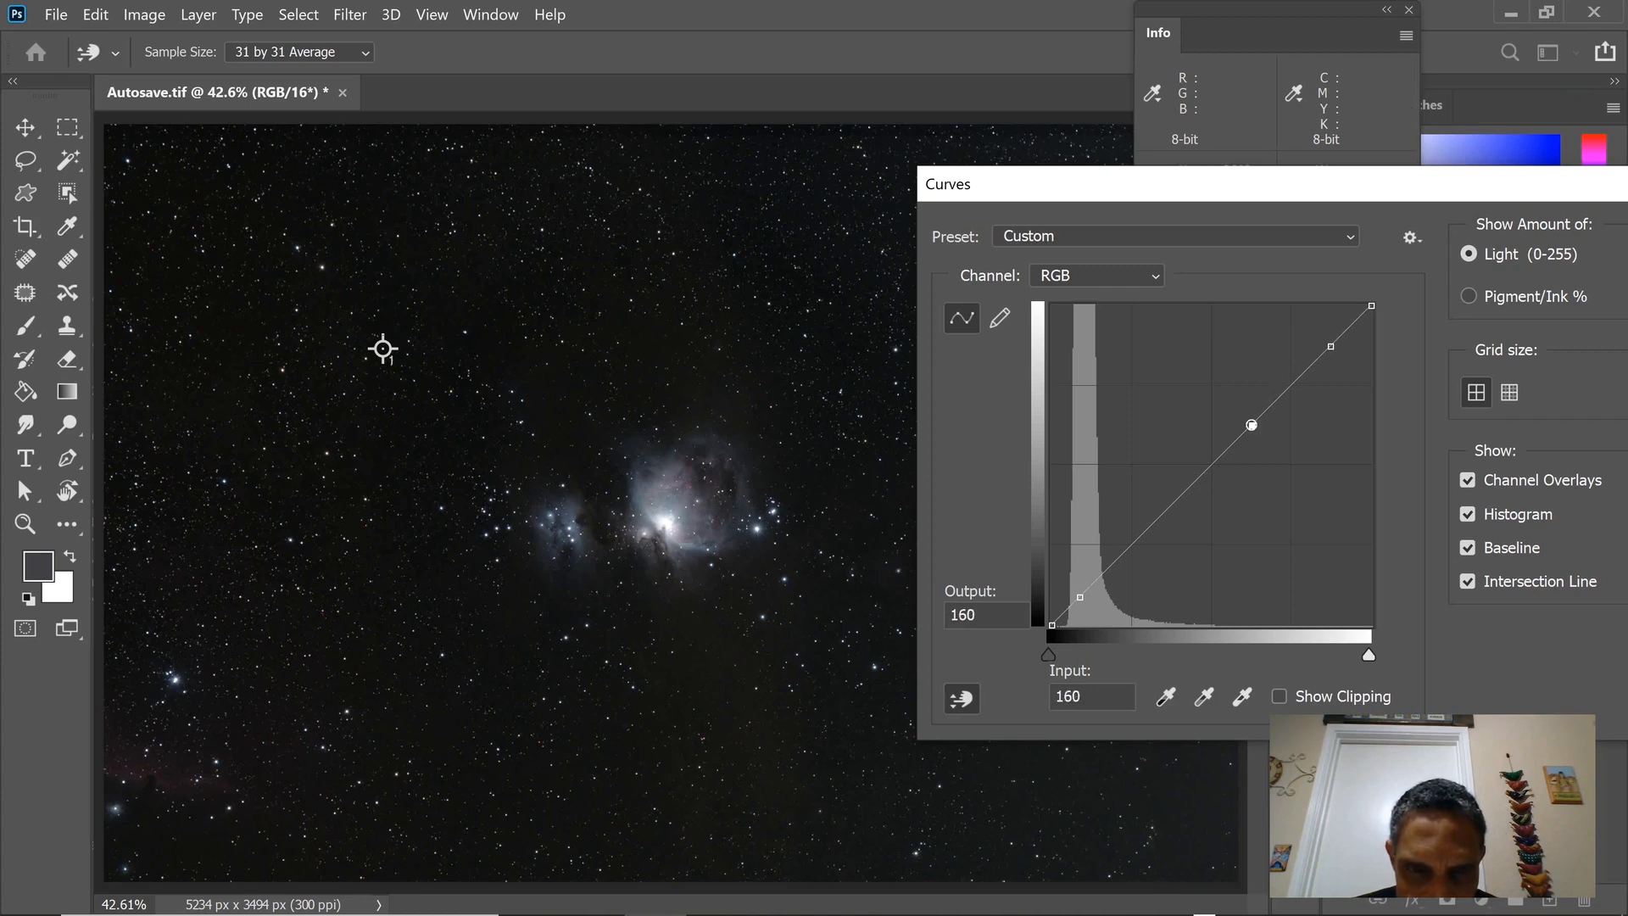
left_click(383, 349, "ctrl")
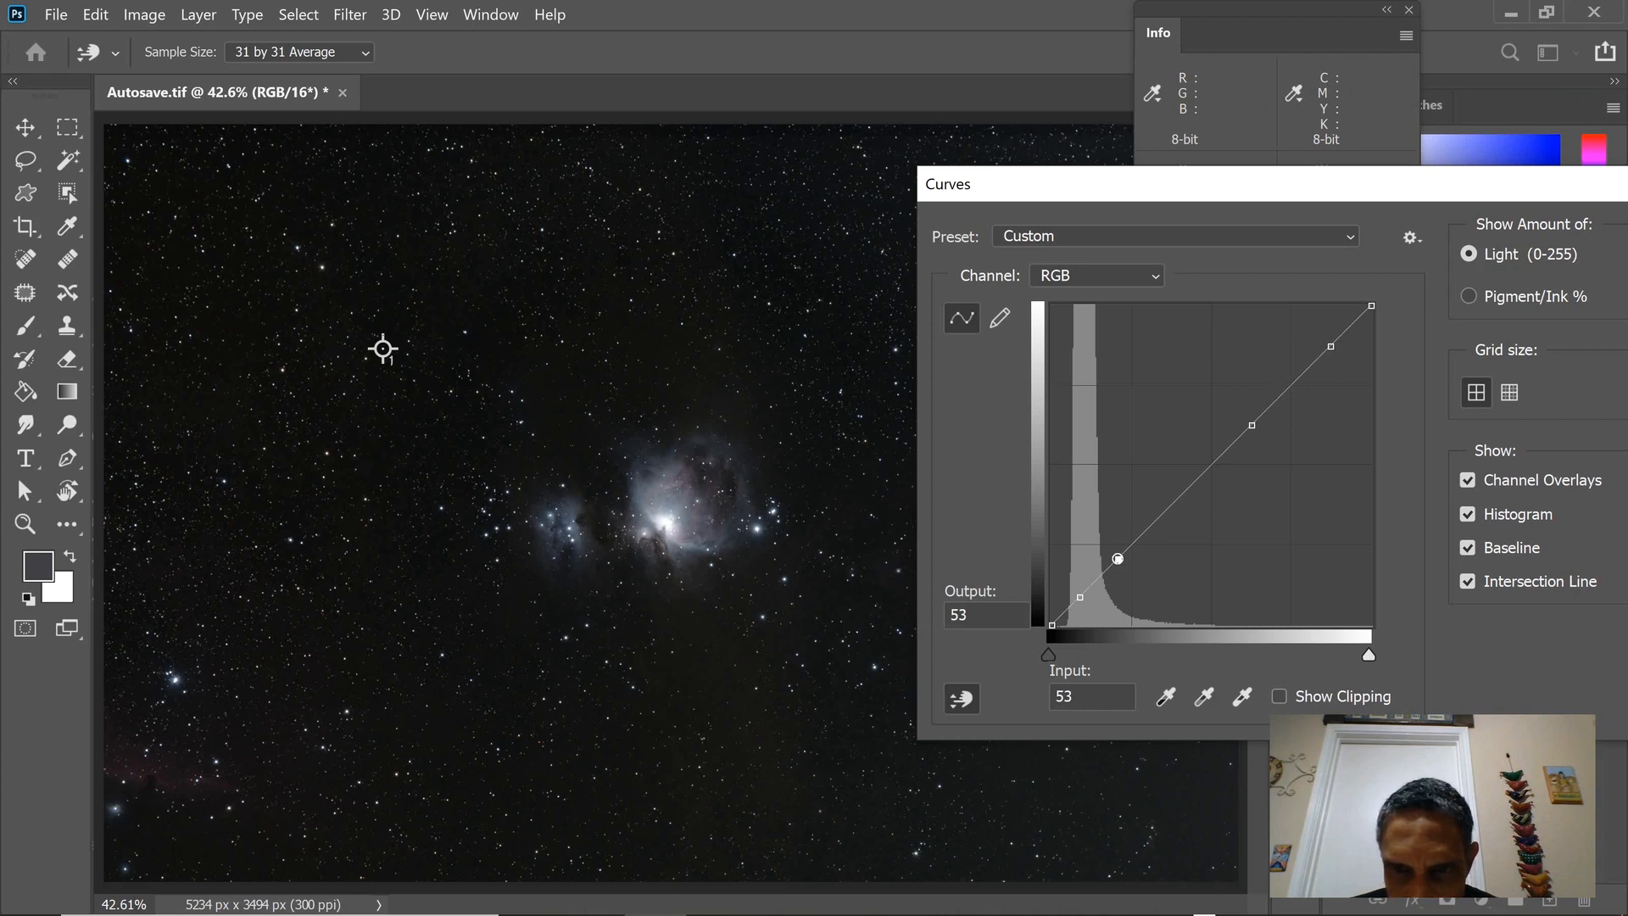
Try raising the faint-nebula RGB curve point to input 52, output 61, and bring it back to input 53, output 54.
key("Up")
key("Up")
key("Up")
key("Up")
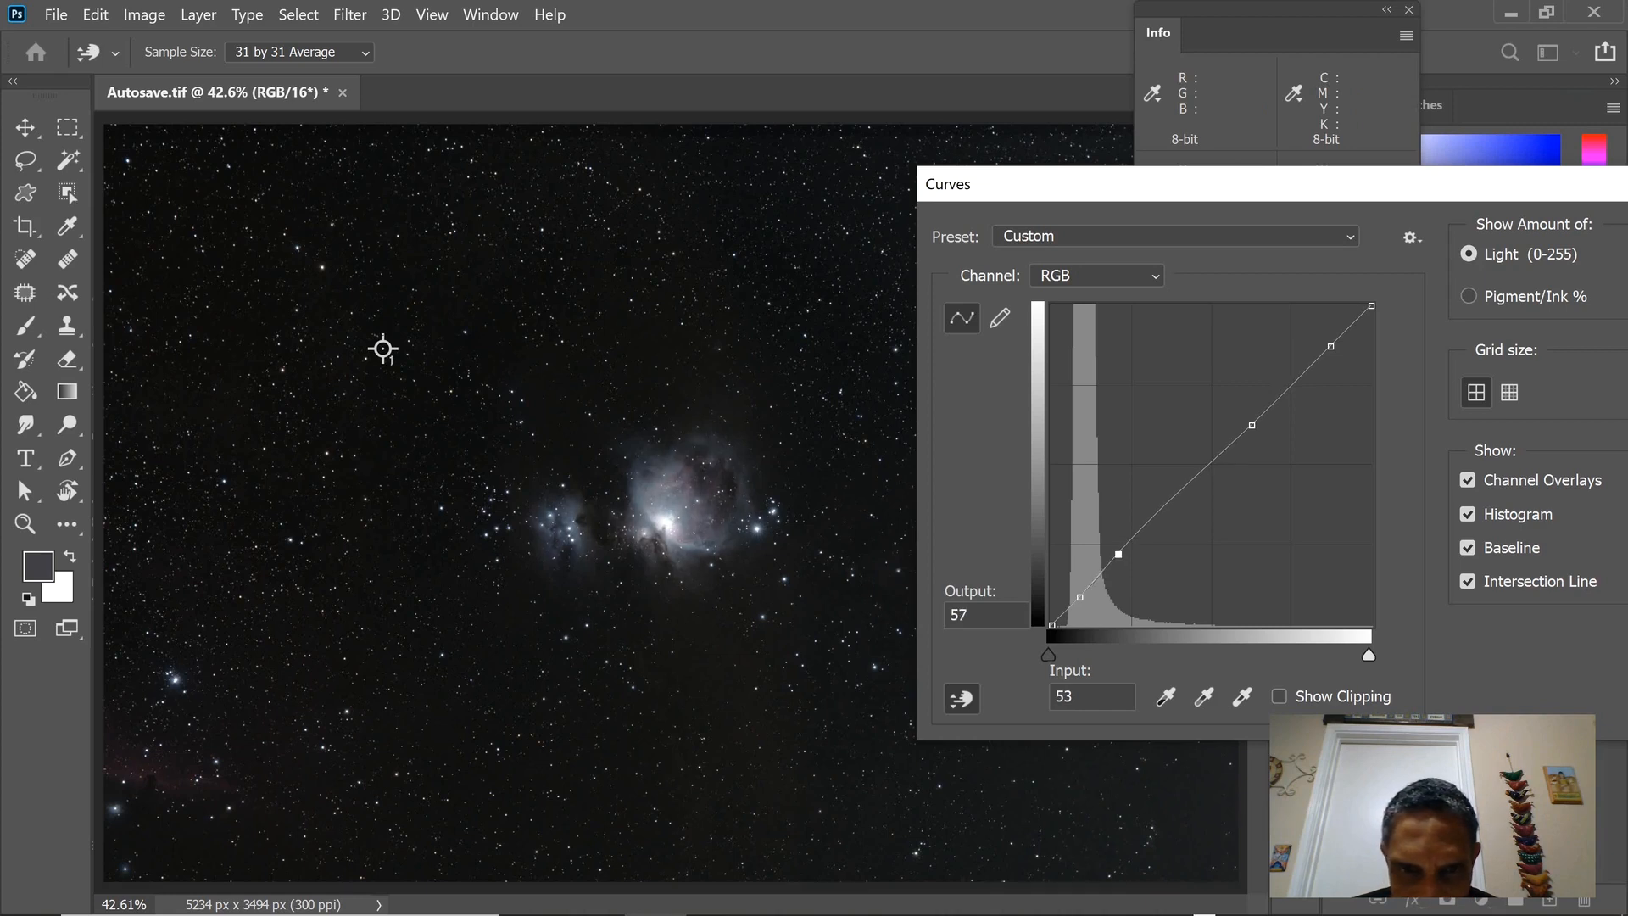
key("Up")
key("Up")
key("Up")
key("Up")
key("Left")
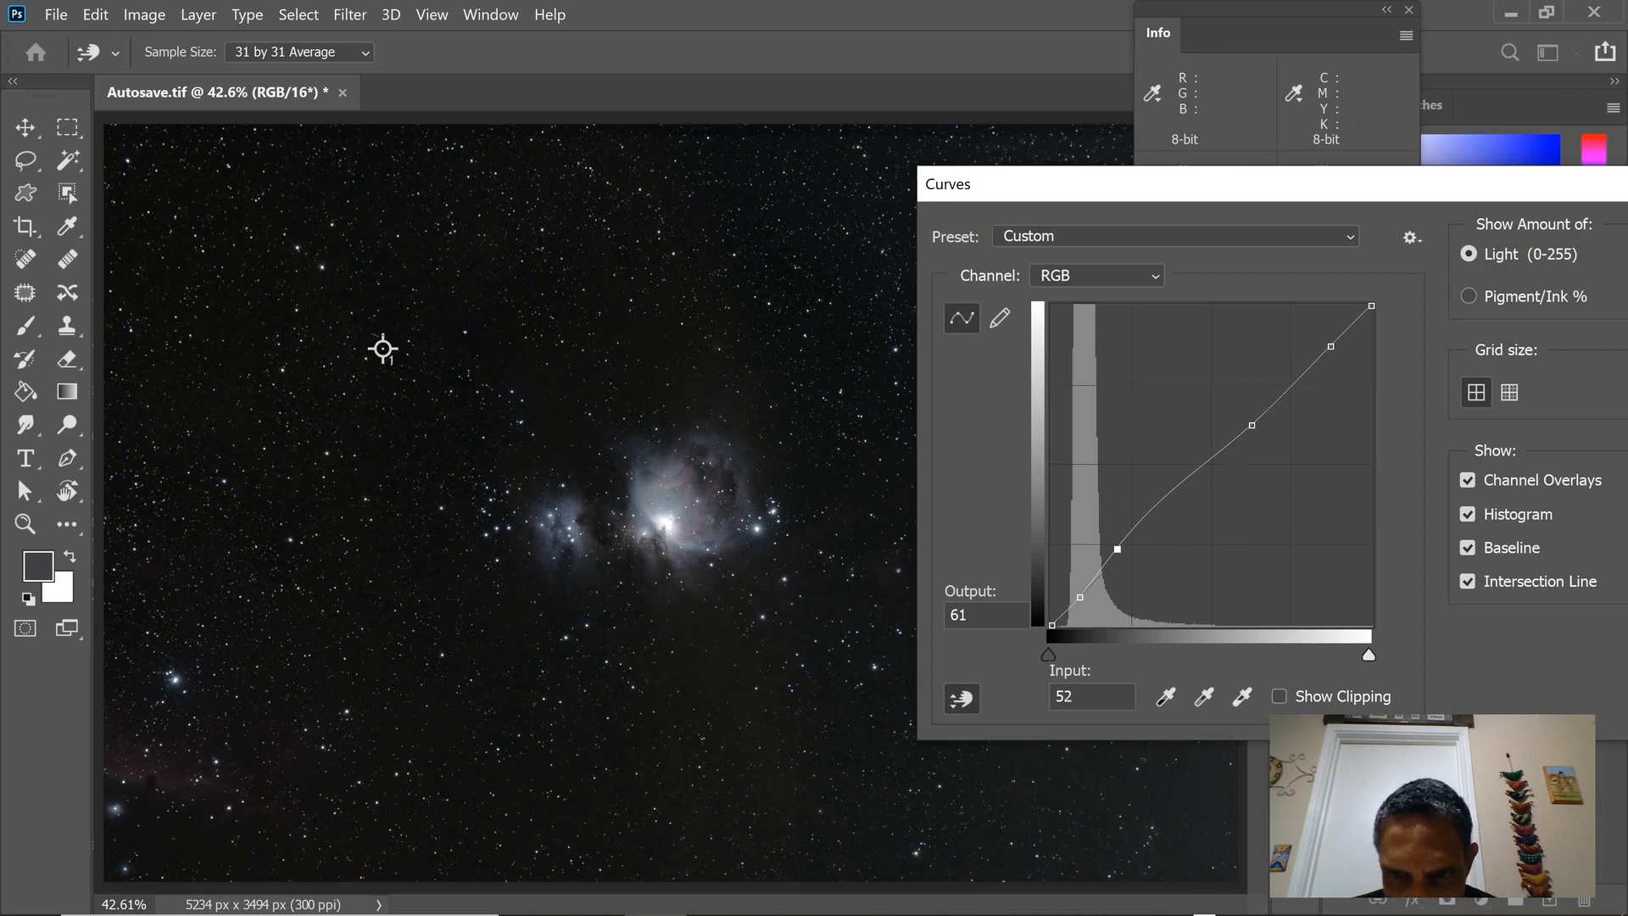
key("Down")
key("Down")
key("Down")
key("Down")
key("Down")
key("Down")
key("Down")
key("Right")
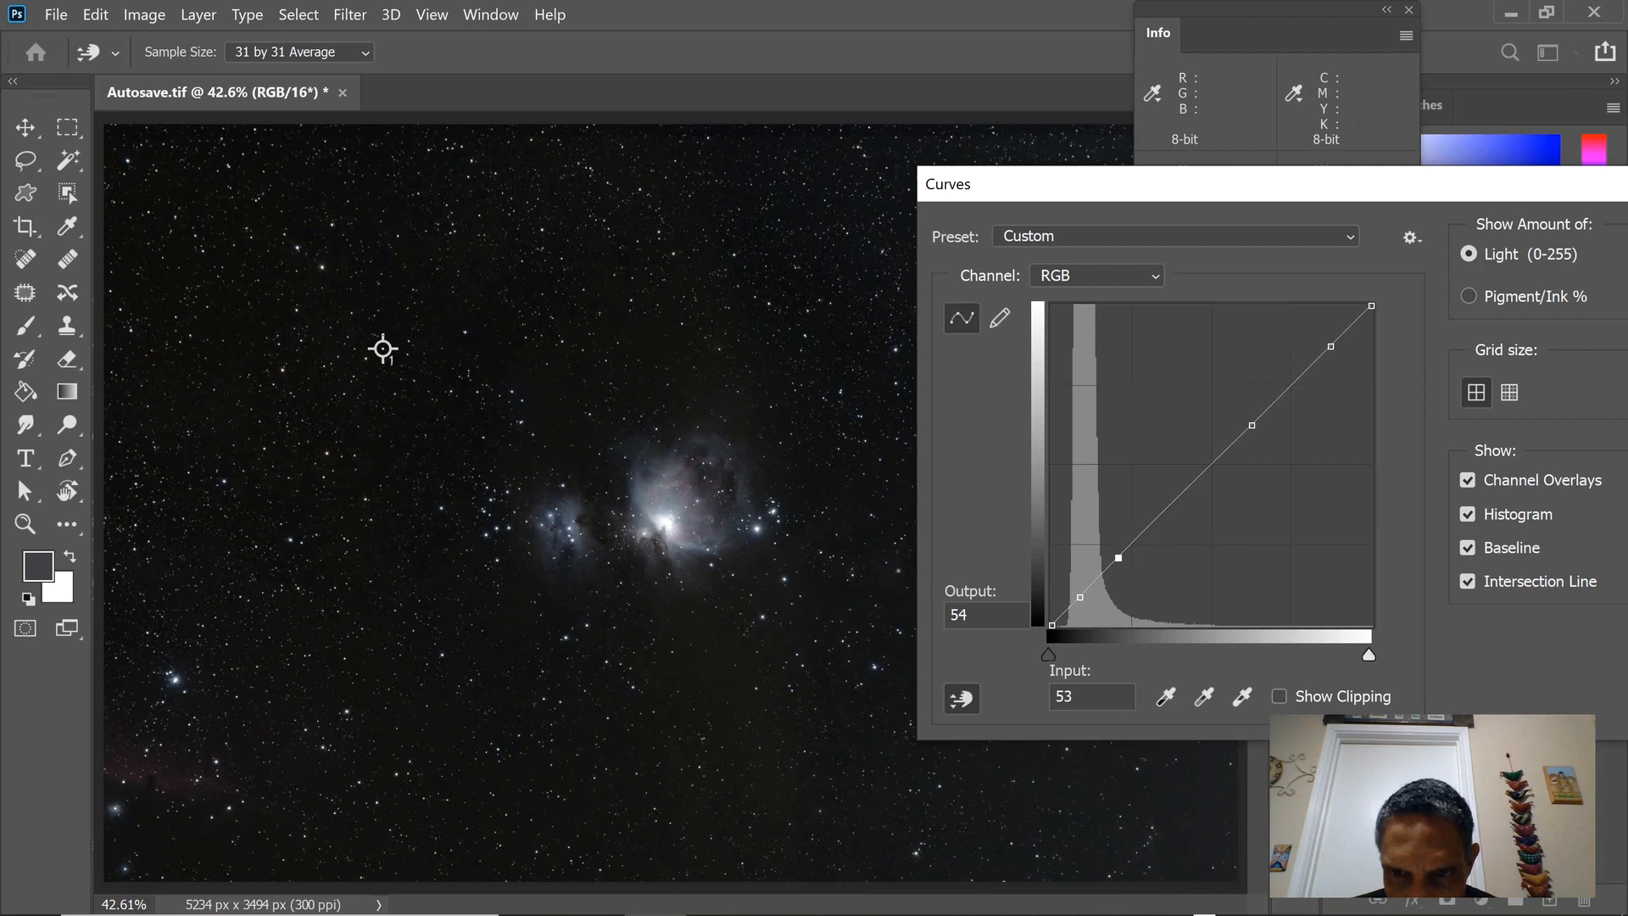
Anchor the RGB curve at input 107, output 108, set the faint-nebula point at input 53 to output 64, and apply the Curves adjustment.
left_click(1185, 491)
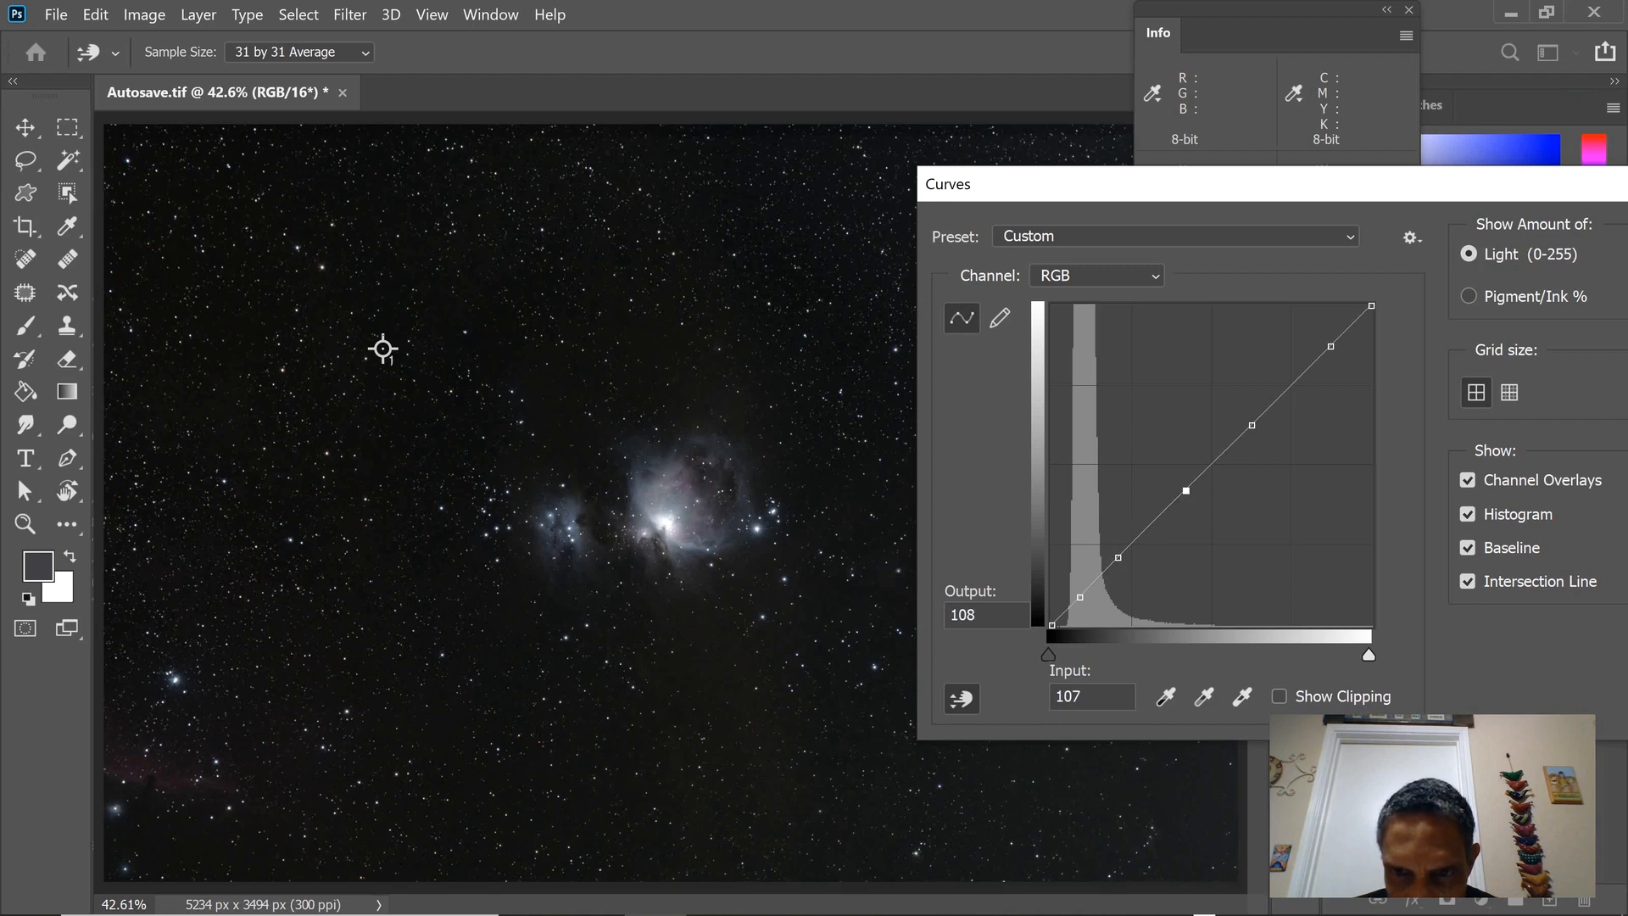
key("minus")
key("Up")
key("Up")
key("Up")
key("Up")
key("Up")
key("Up")
key("Up")
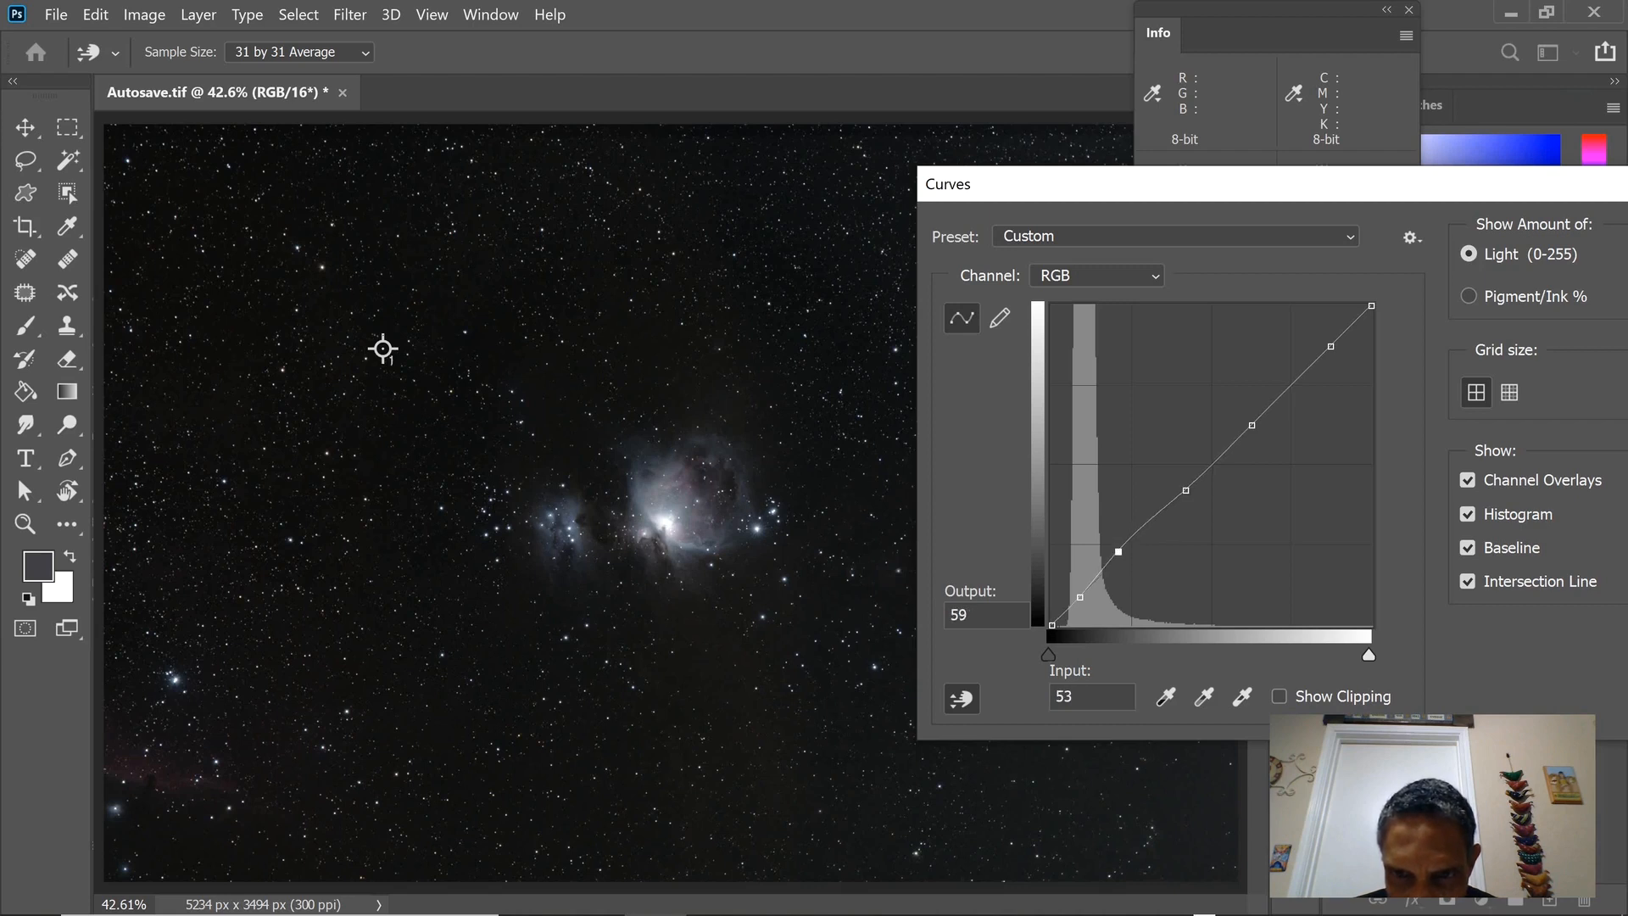
key("Up")
key("Up")
key("Up")
key("Up")
key("Up")
key("Up")
key("Up")
key("Up")
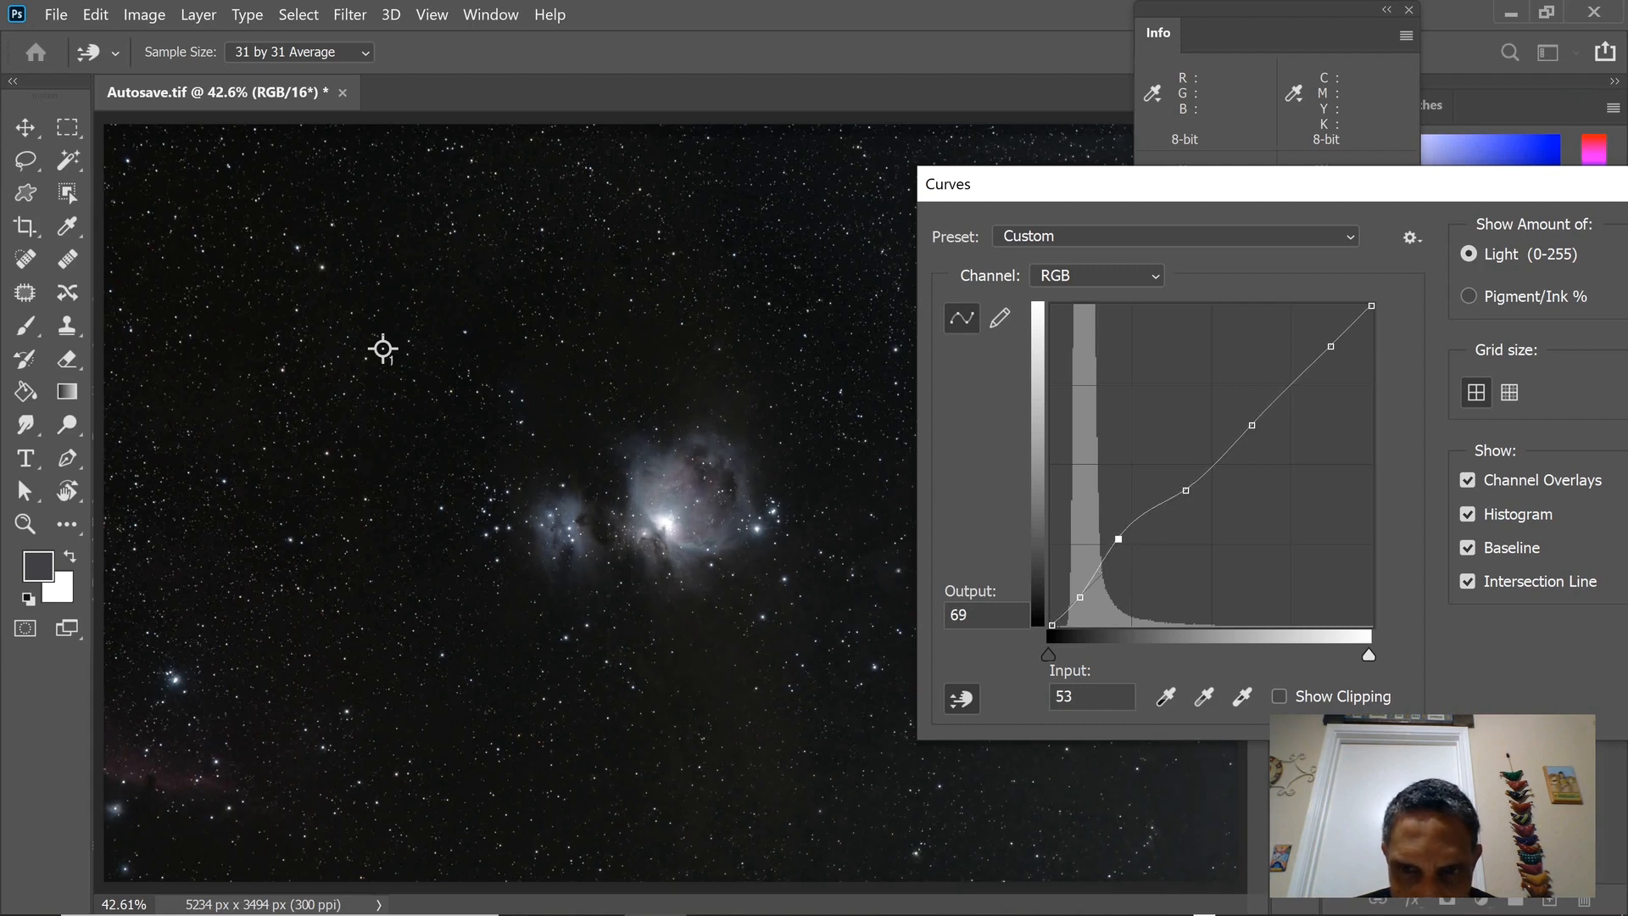
key("Down")
key("Down")
key("Down")
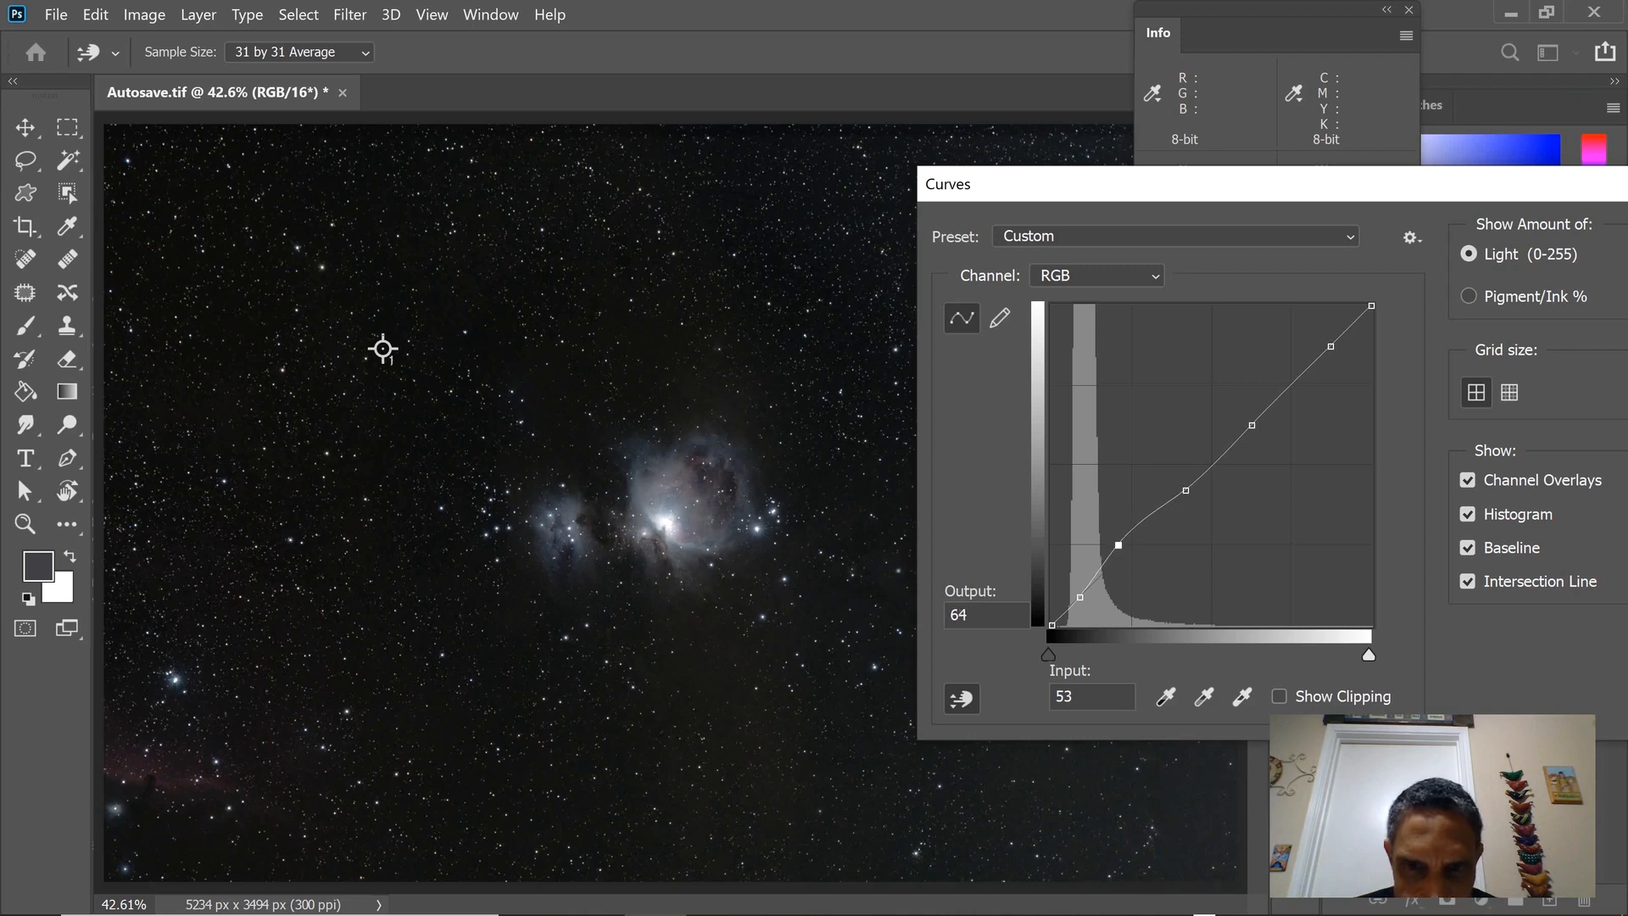
left_click_drag(1533, 191, 1462, 182)
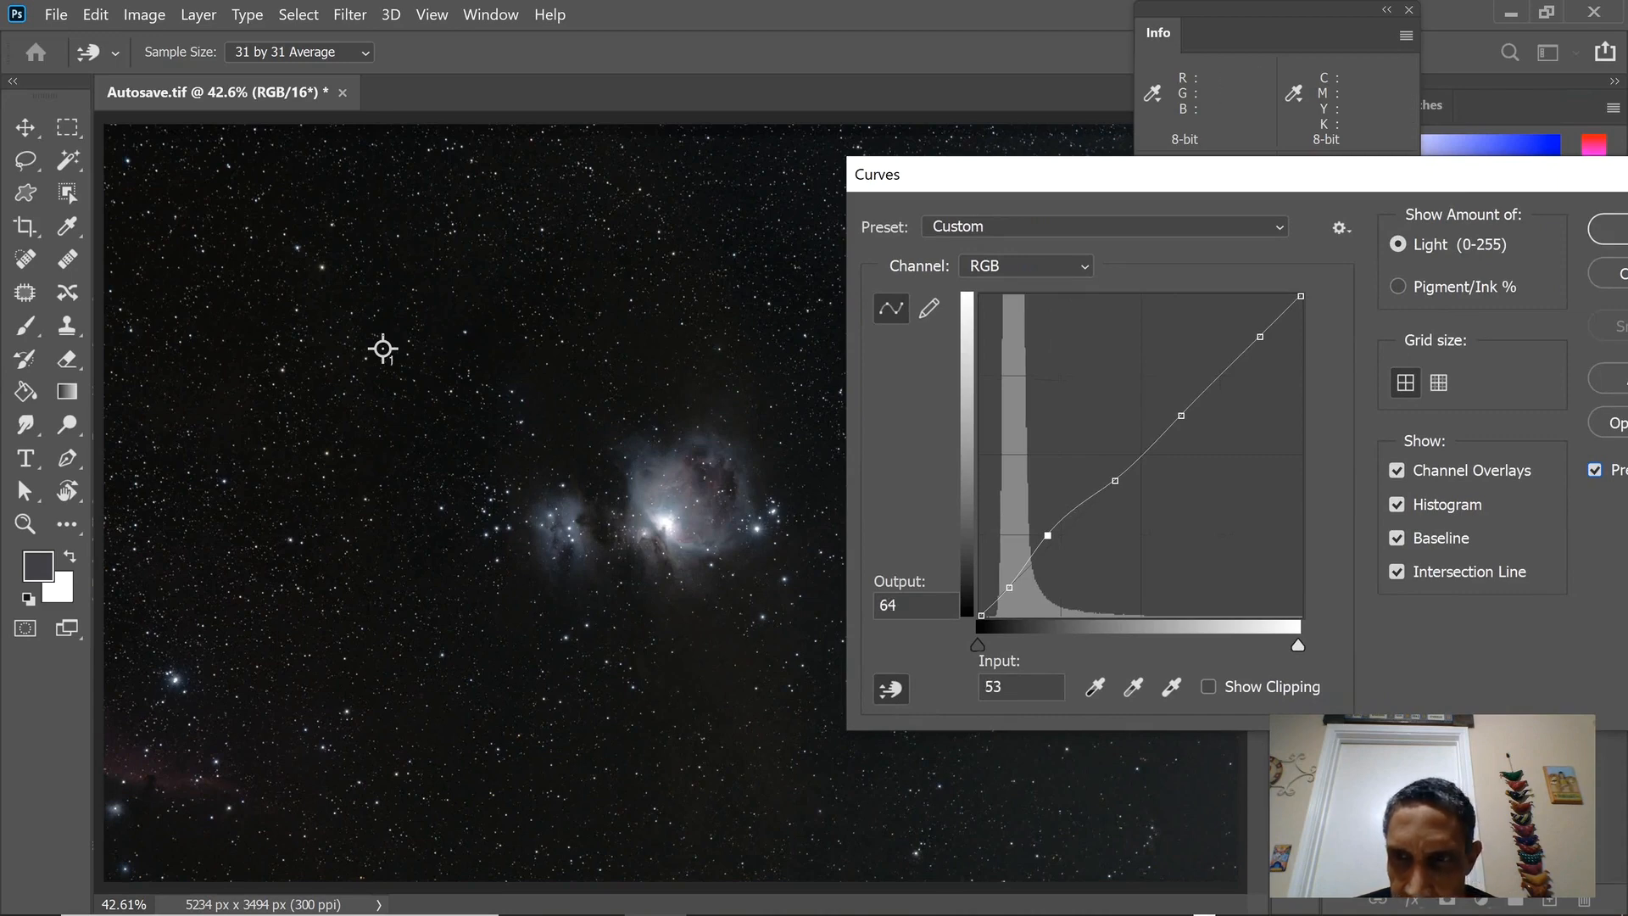
key("Return")
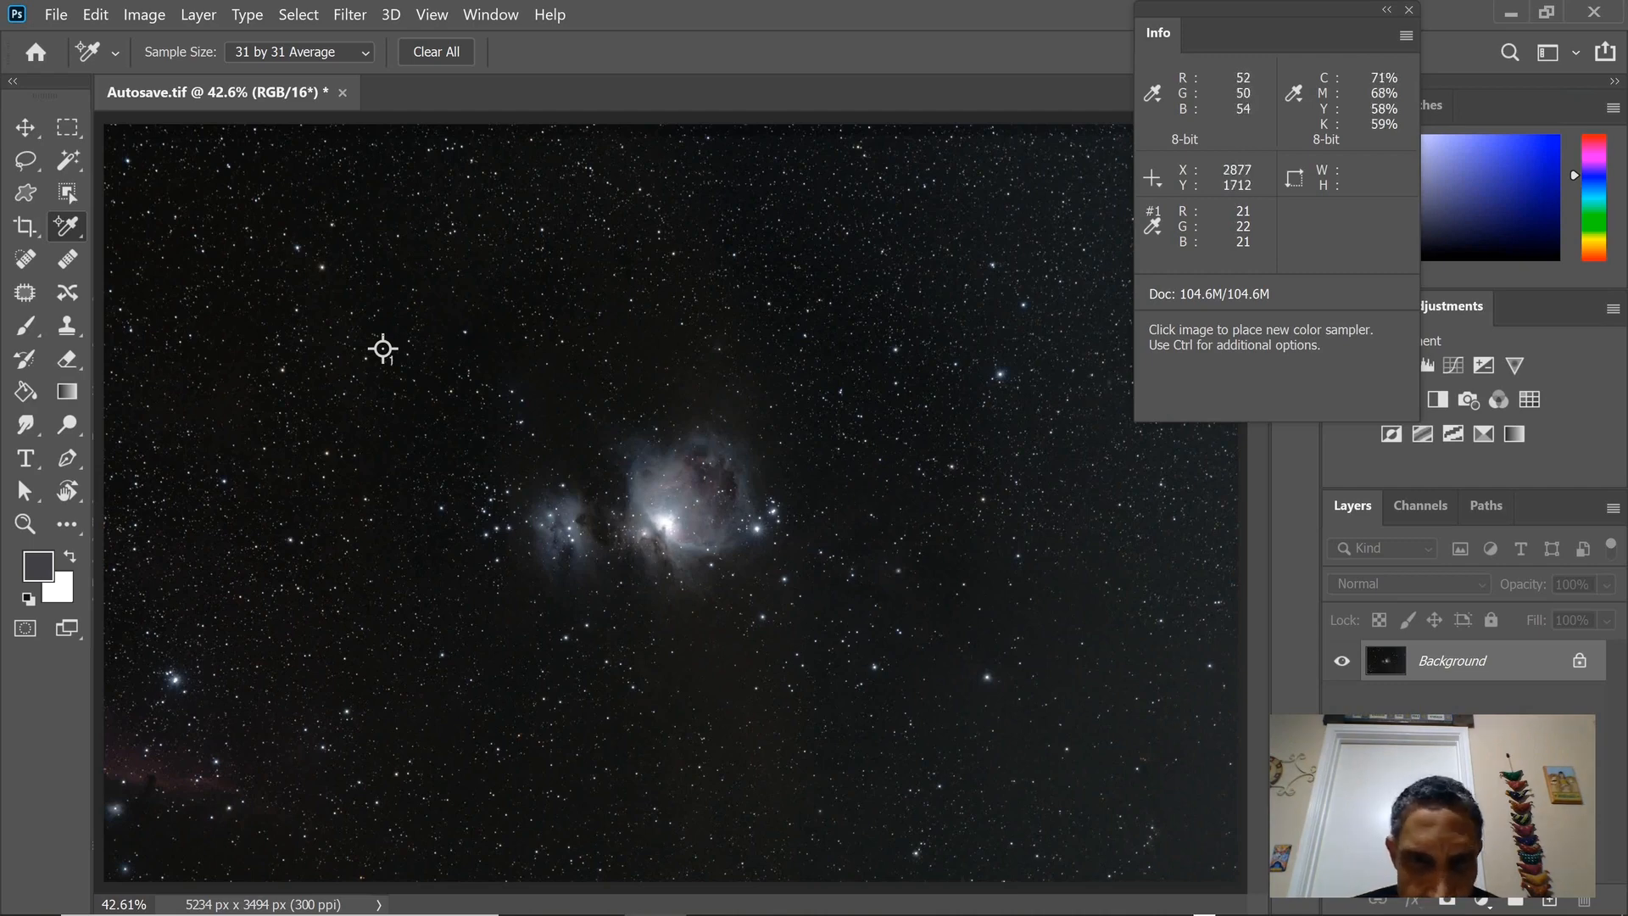
Start another Curves adjustment and sample RGB curve points from the background sky, the nebula core and the fainter nebula at 57.
key("alt+i")
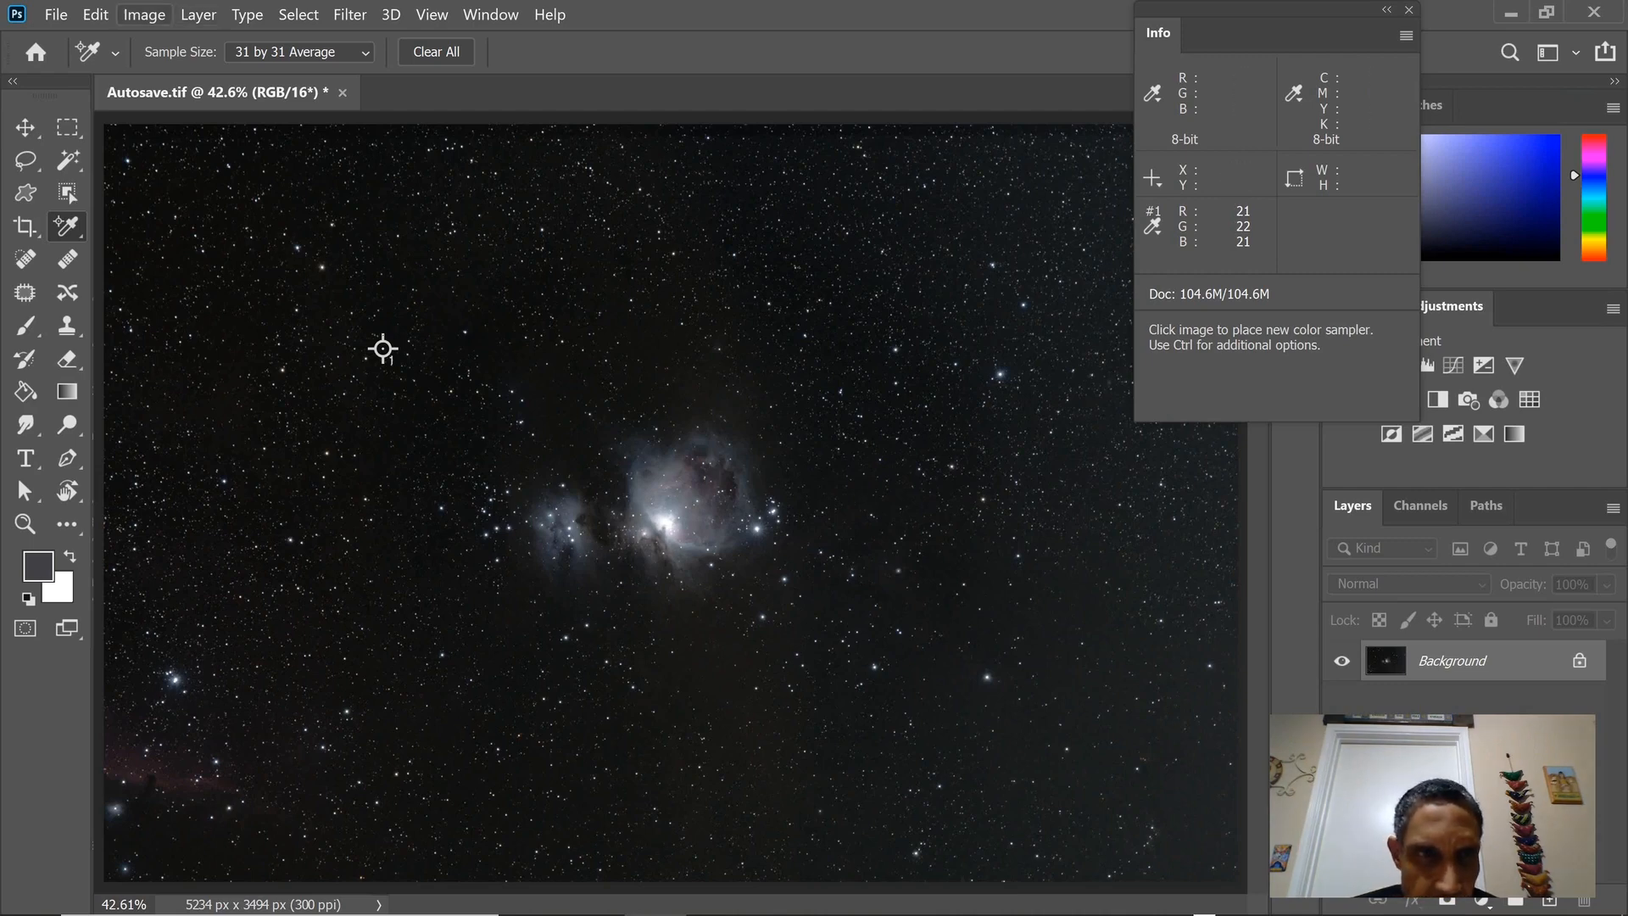
mouse_move(193, 69)
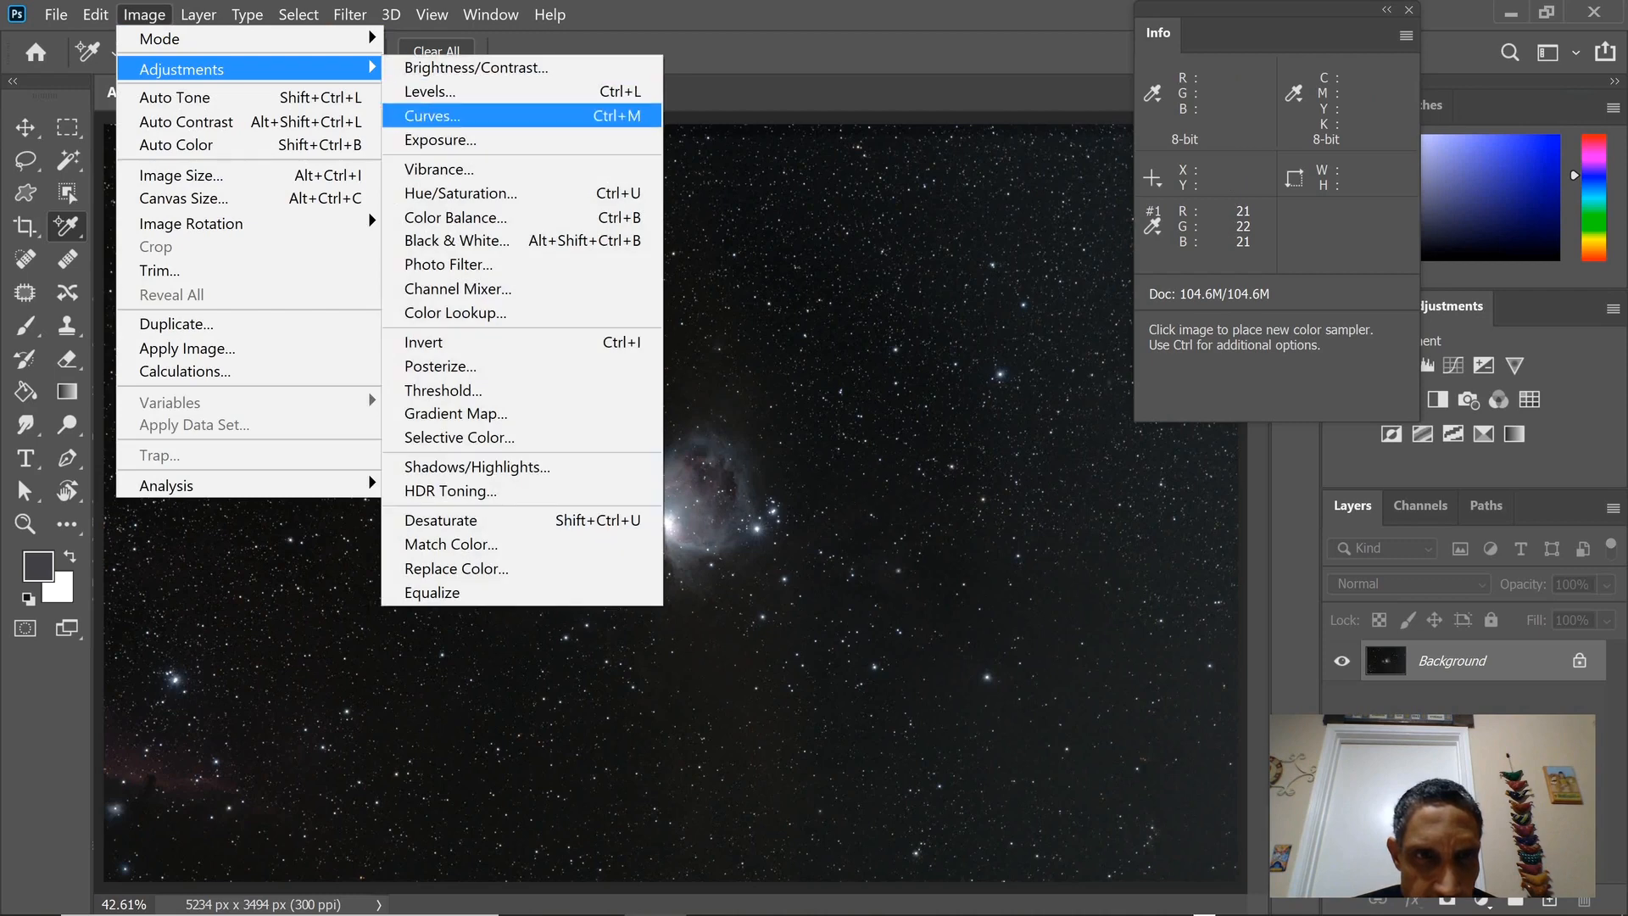
key("Return")
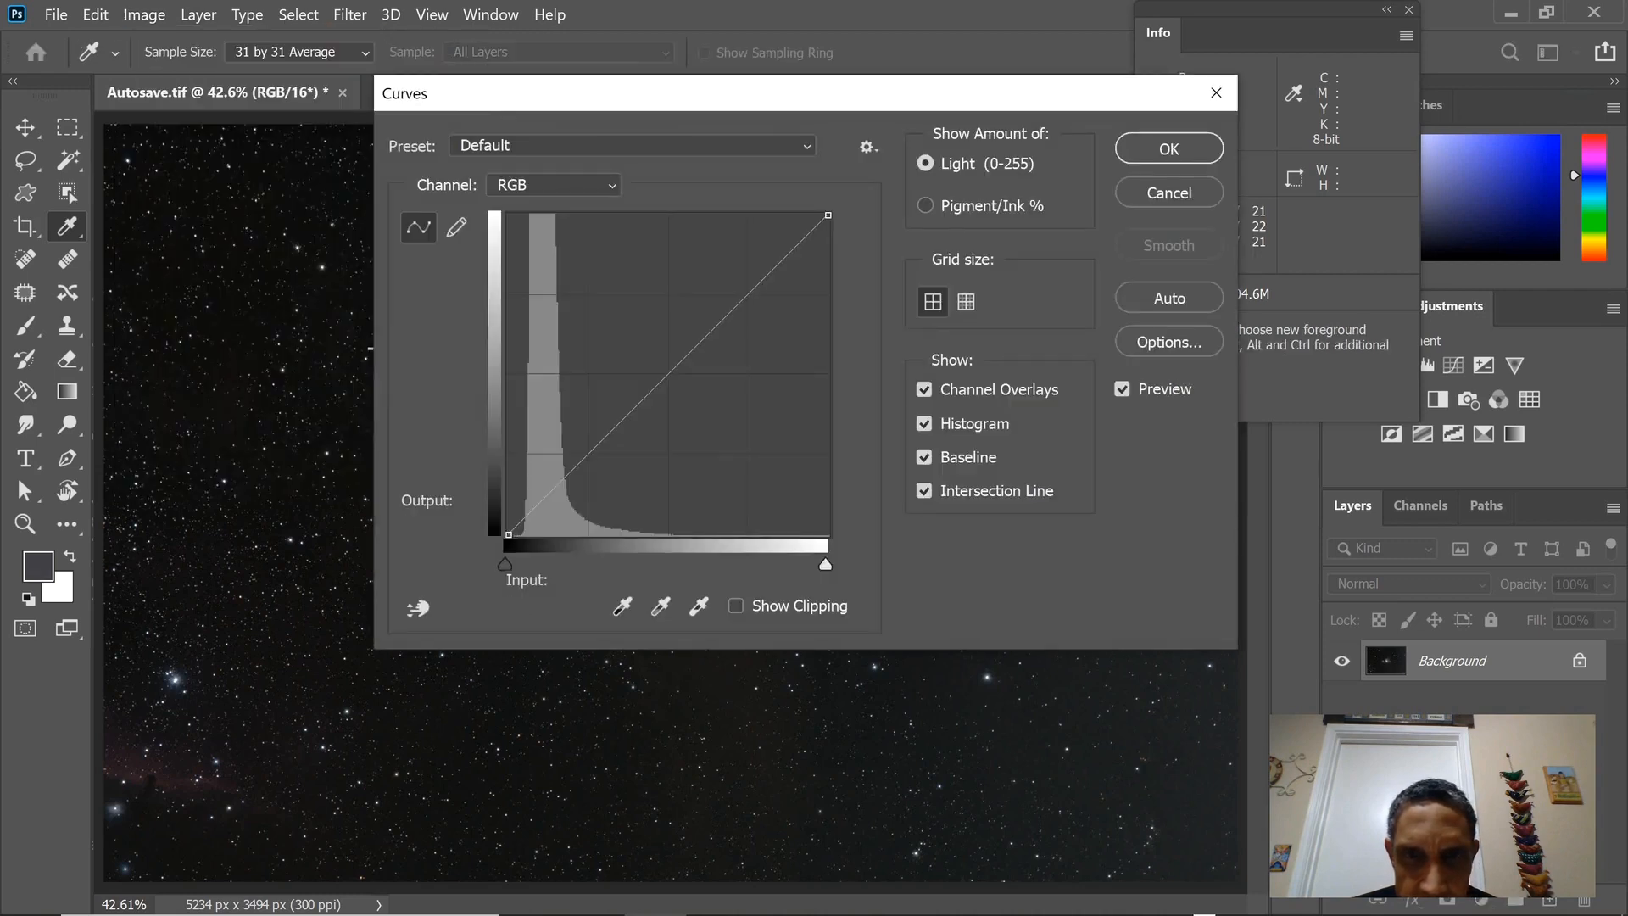
left_click_drag(846, 98, 1378, 174)
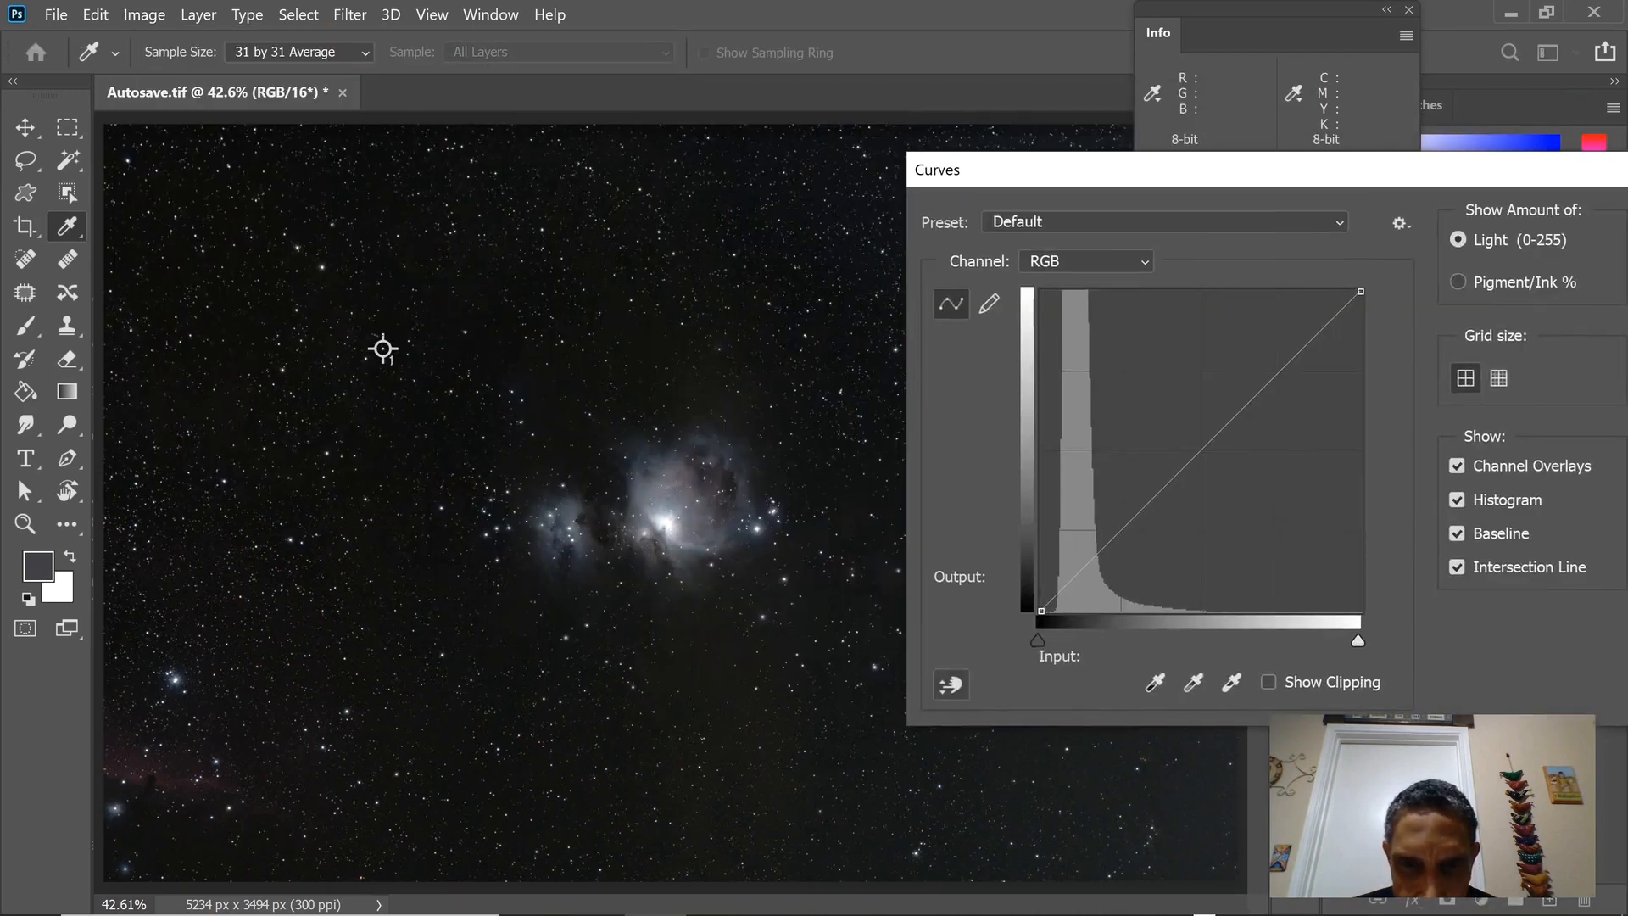
left_click(951, 684)
left_click(383, 348)
left_click(665, 523)
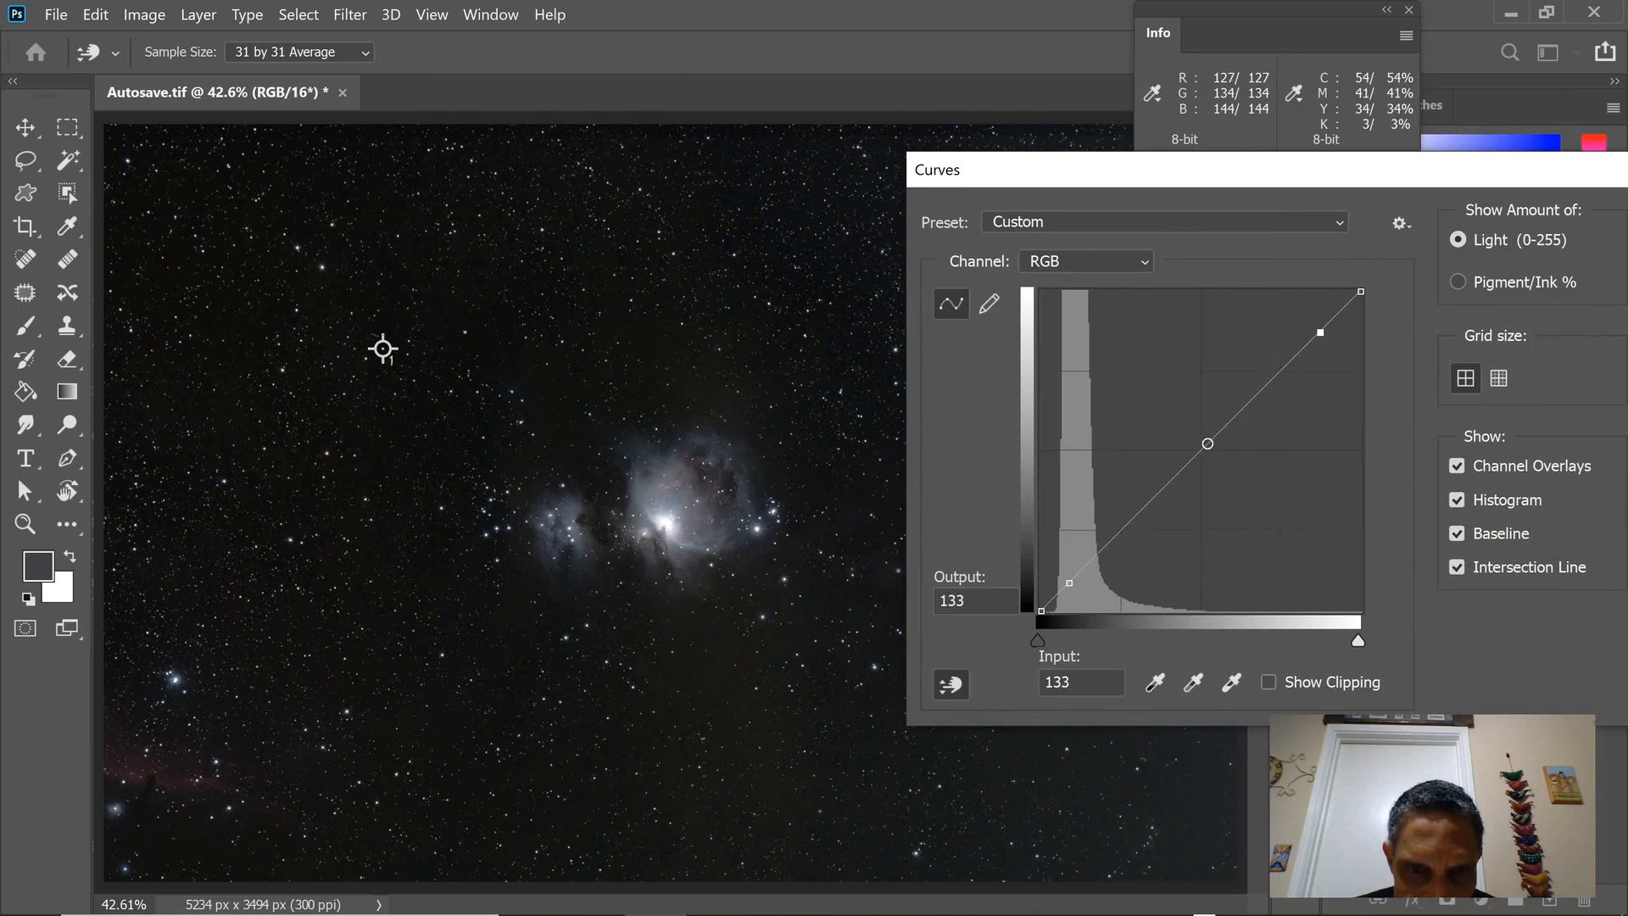
left_click(722, 519)
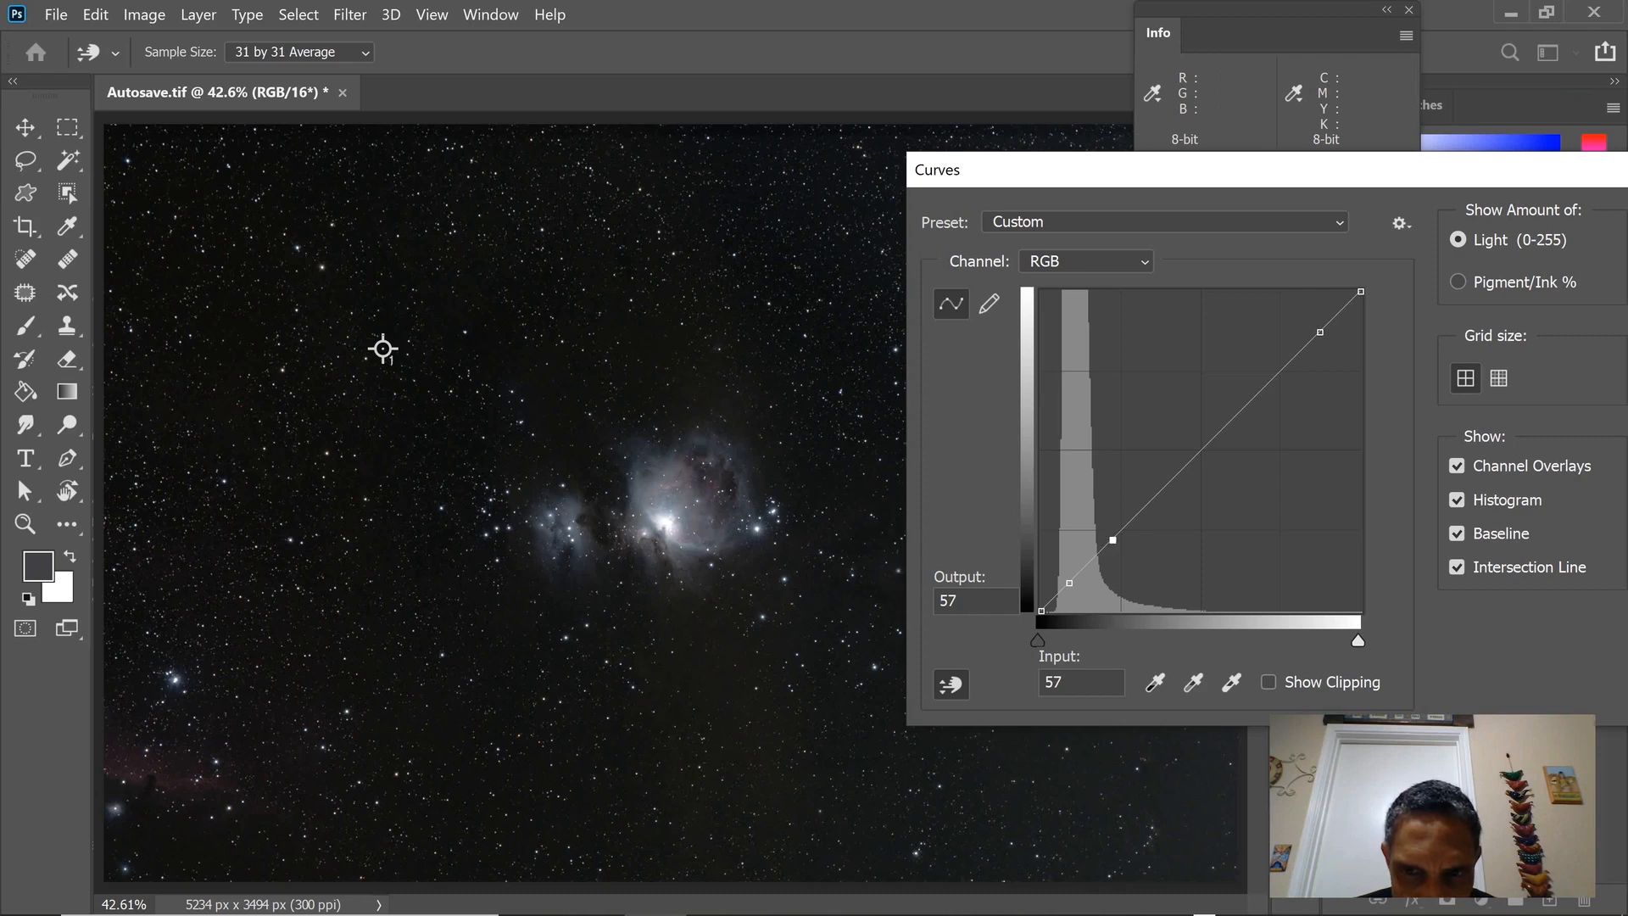
Set the fainter-nebula RGB curve point to input 56, output 60, and apply the Curves adjustment.
key("Up")
key("Up")
key("Up")
key("Up")
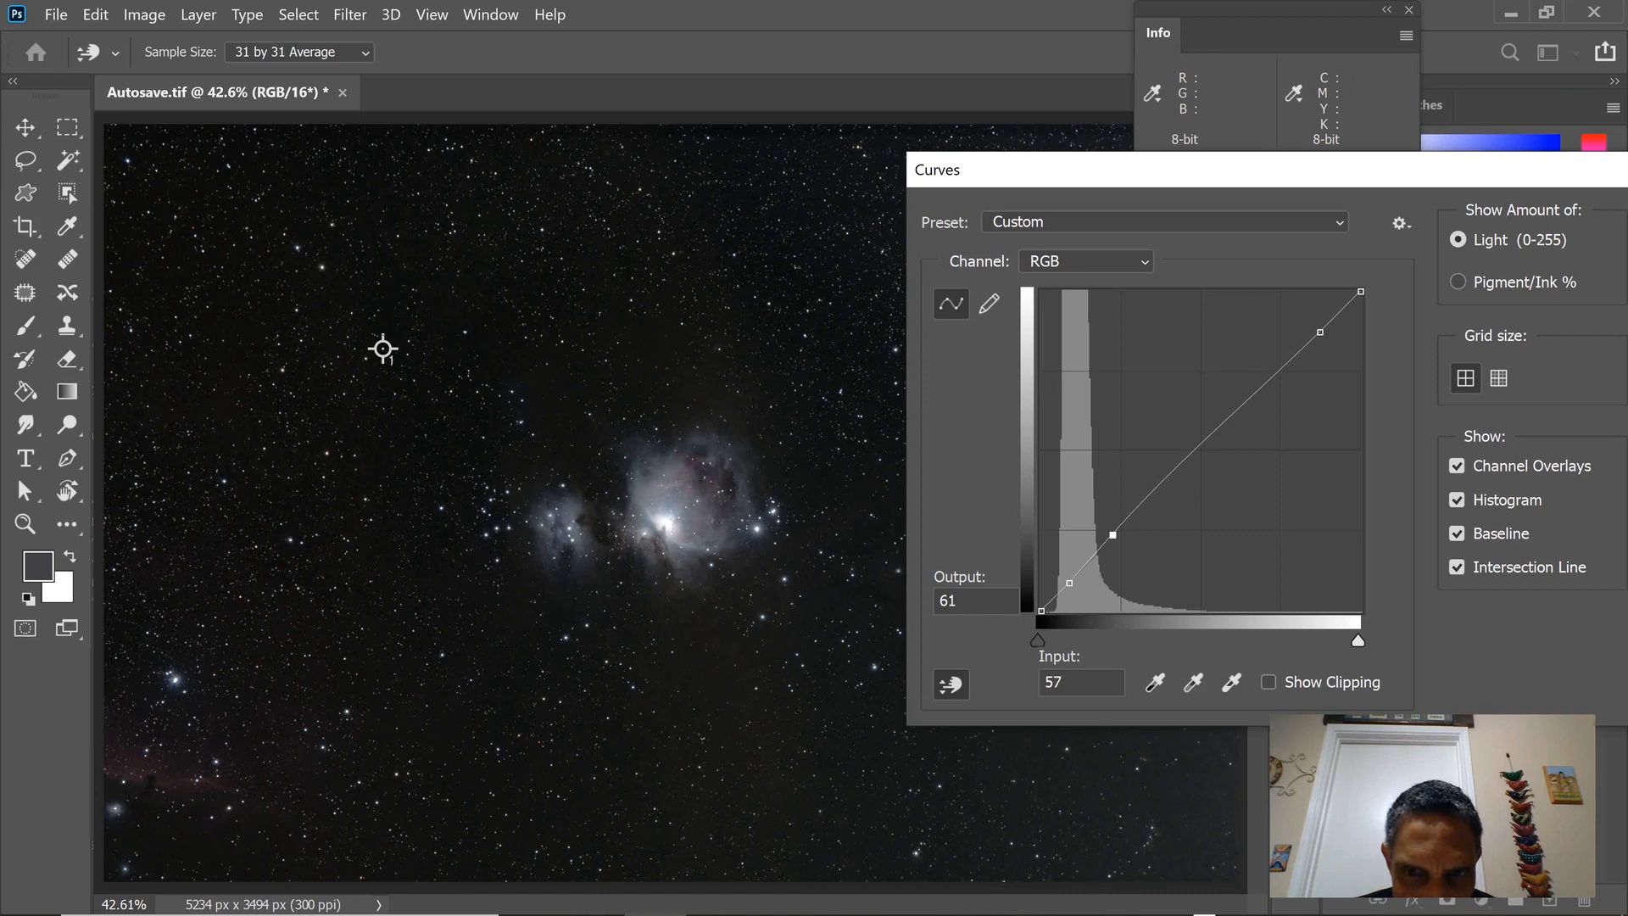
key("Left")
key("Down")
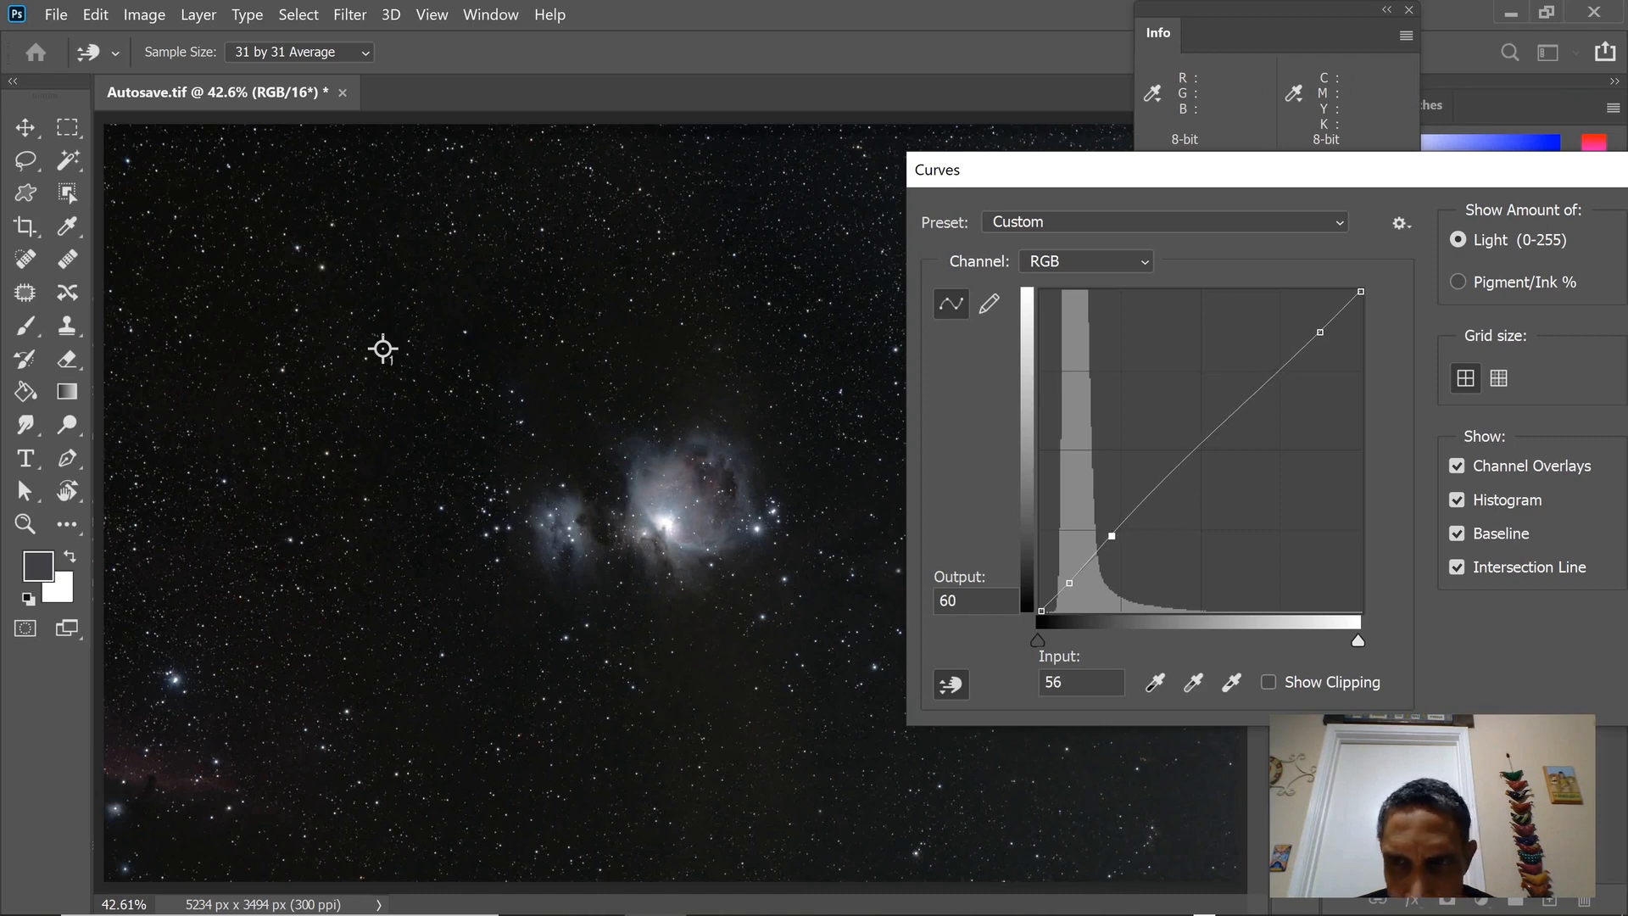
left_click_drag(1229, 169, 1197, 176)
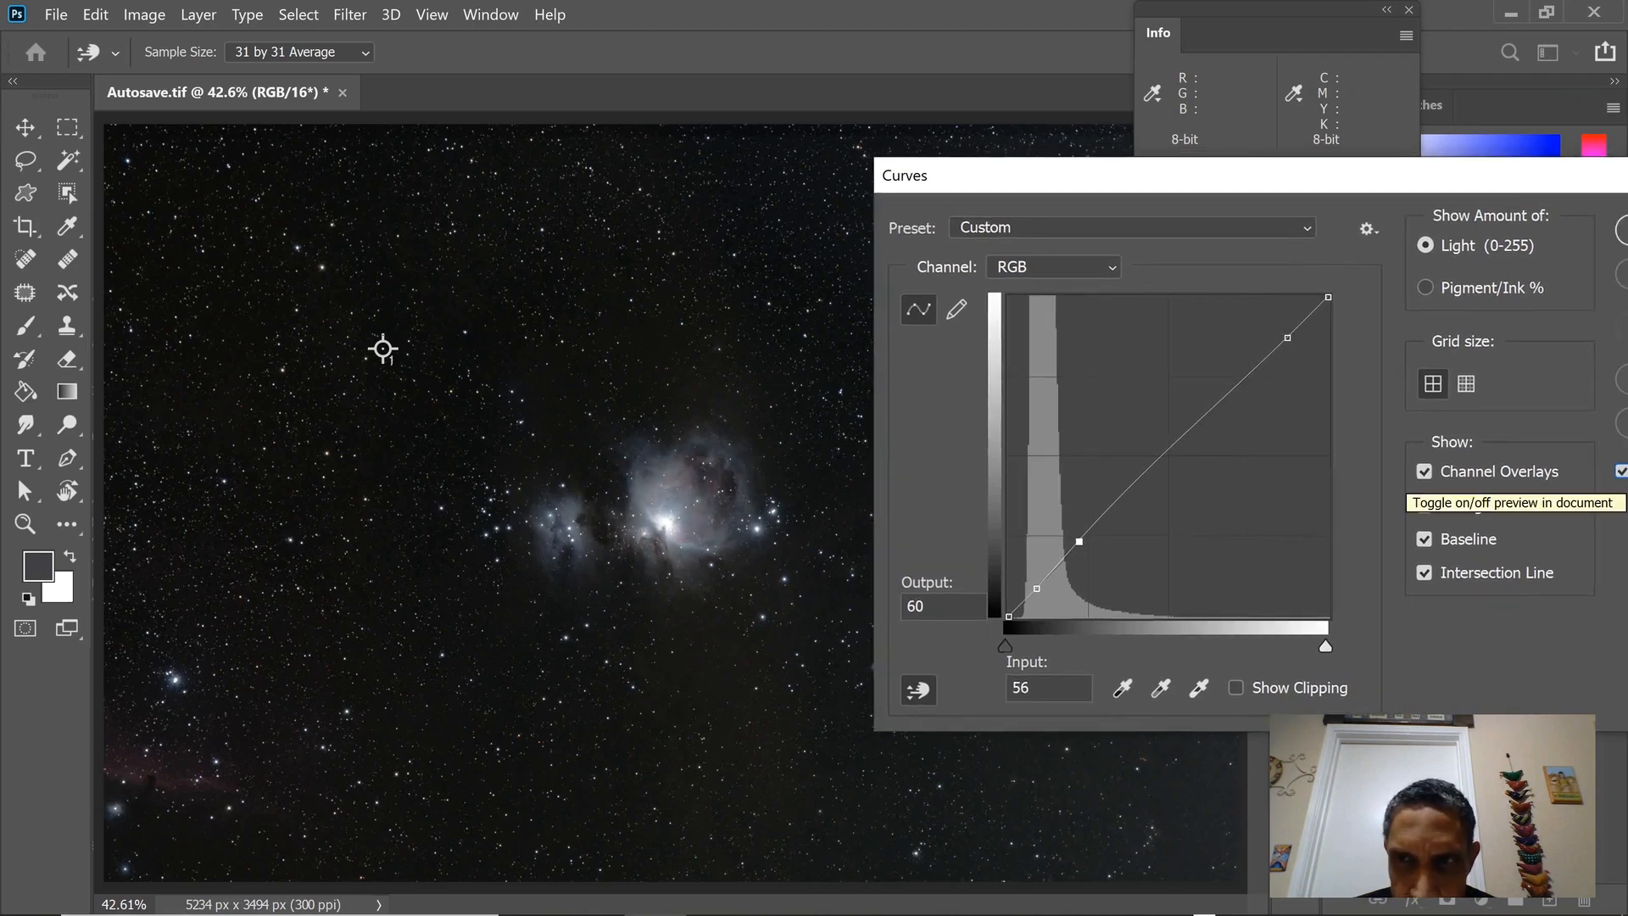
key("Return")
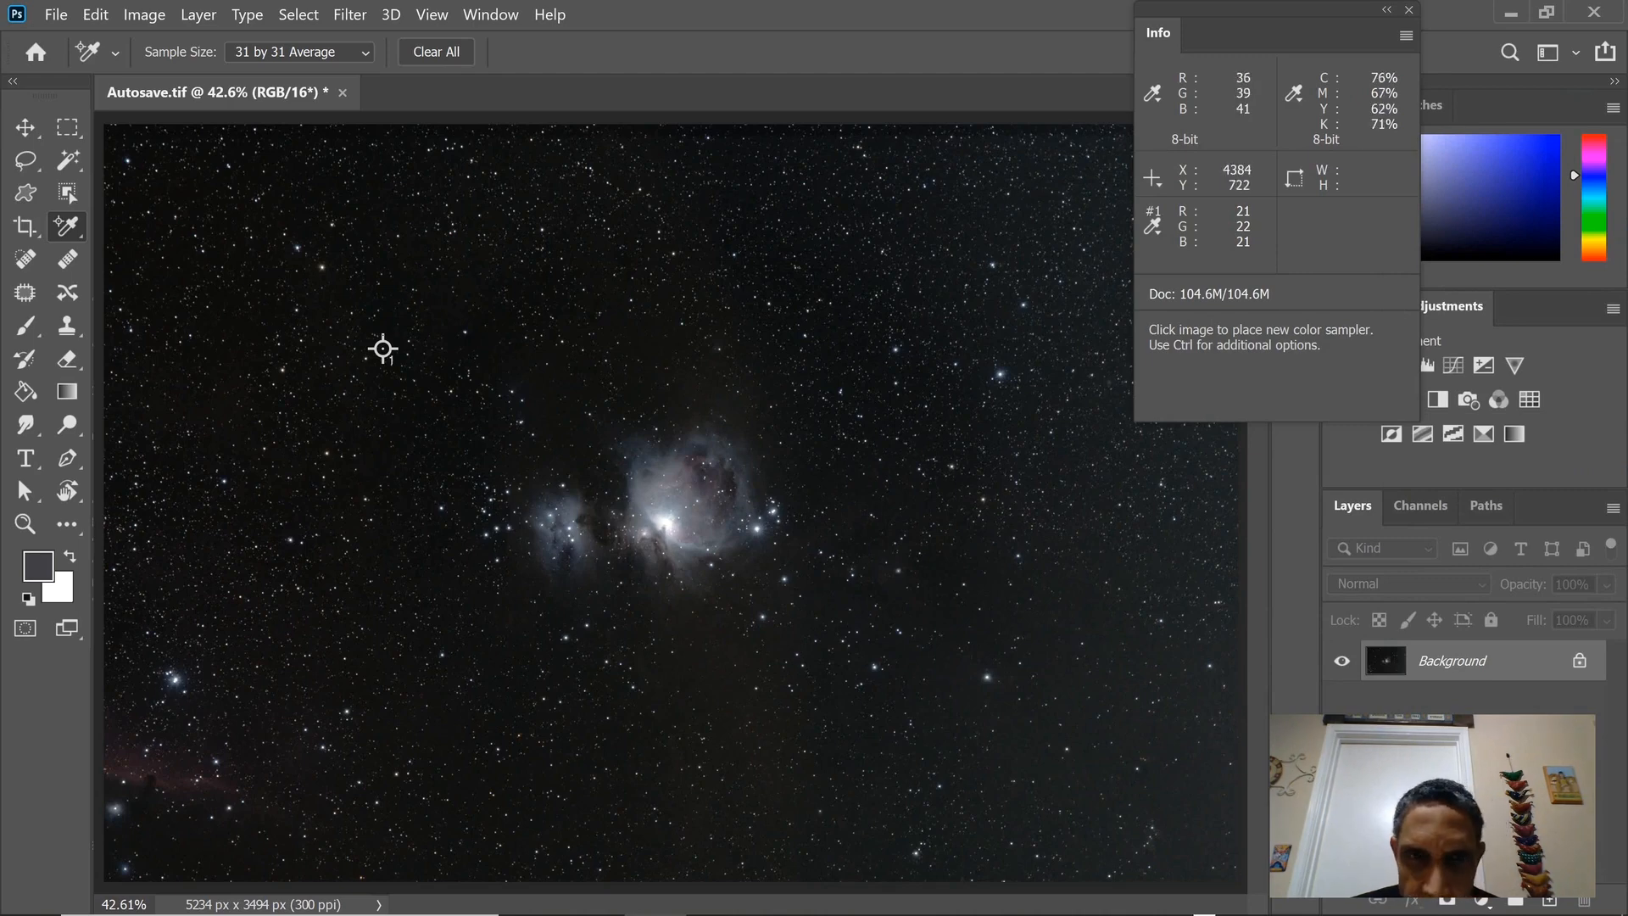
Crop the image on all four sides to 3614 × 2564 px around the nebula and fit it on screen.
key("c")
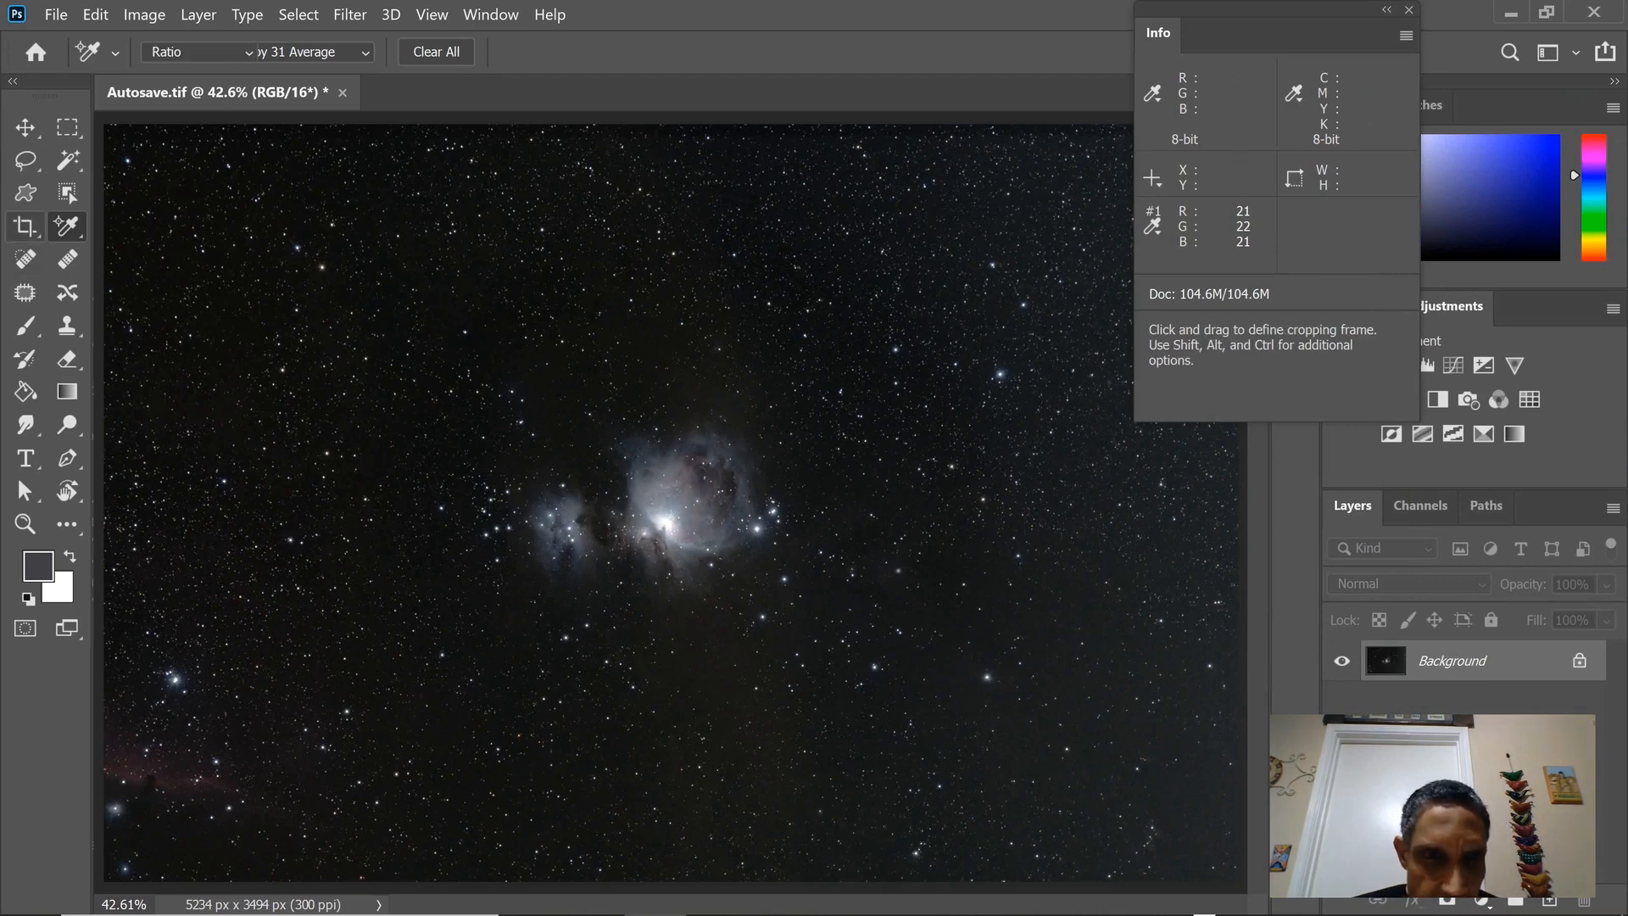
left_click_drag(670, 878, 721, 830)
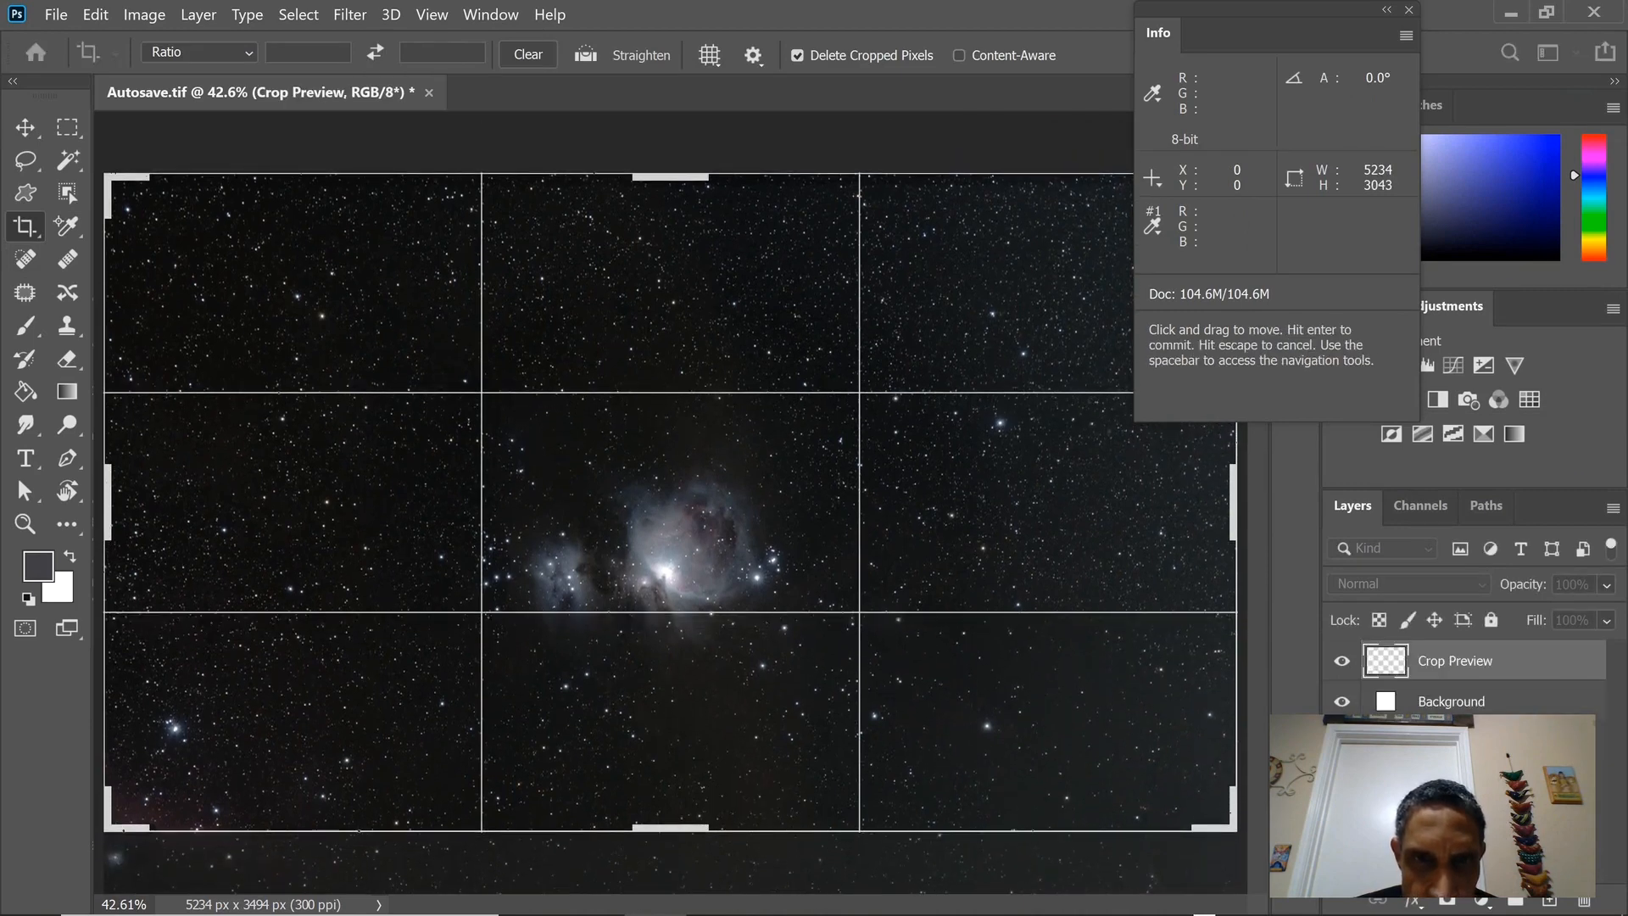
left_click_drag(674, 177, 675, 225)
left_click_drag(109, 500, 190, 500)
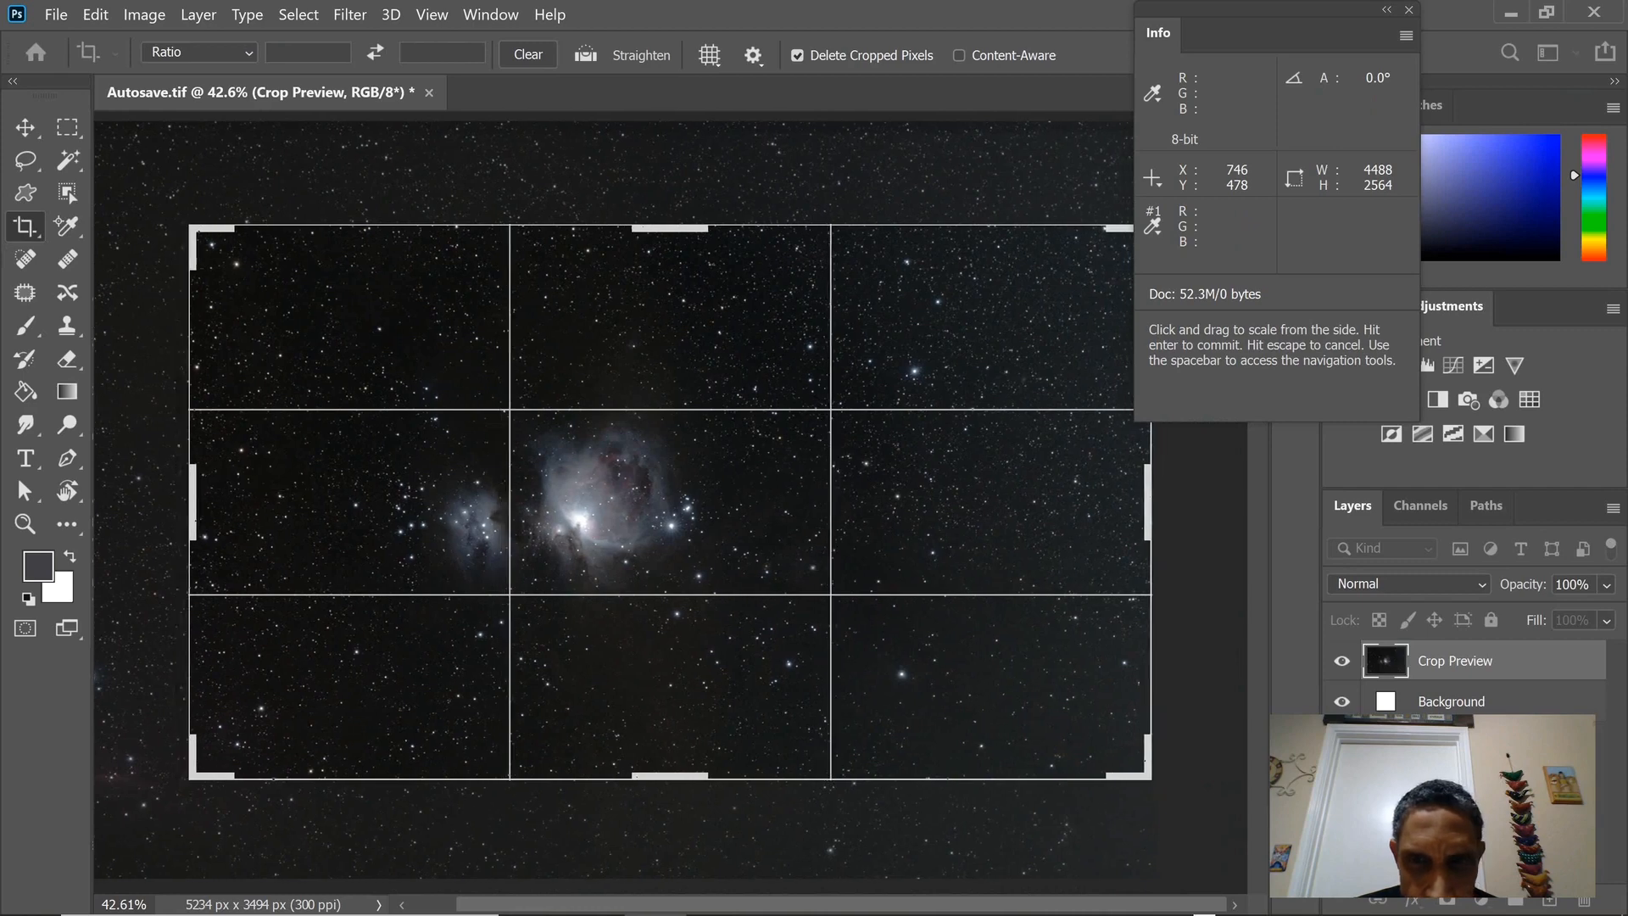
mouse_move(1149, 475)
left_mouse_down()
mouse_move(1044, 475)
mouse_move(1075, 479)
mouse_move(1061, 482)
left_mouse_up()
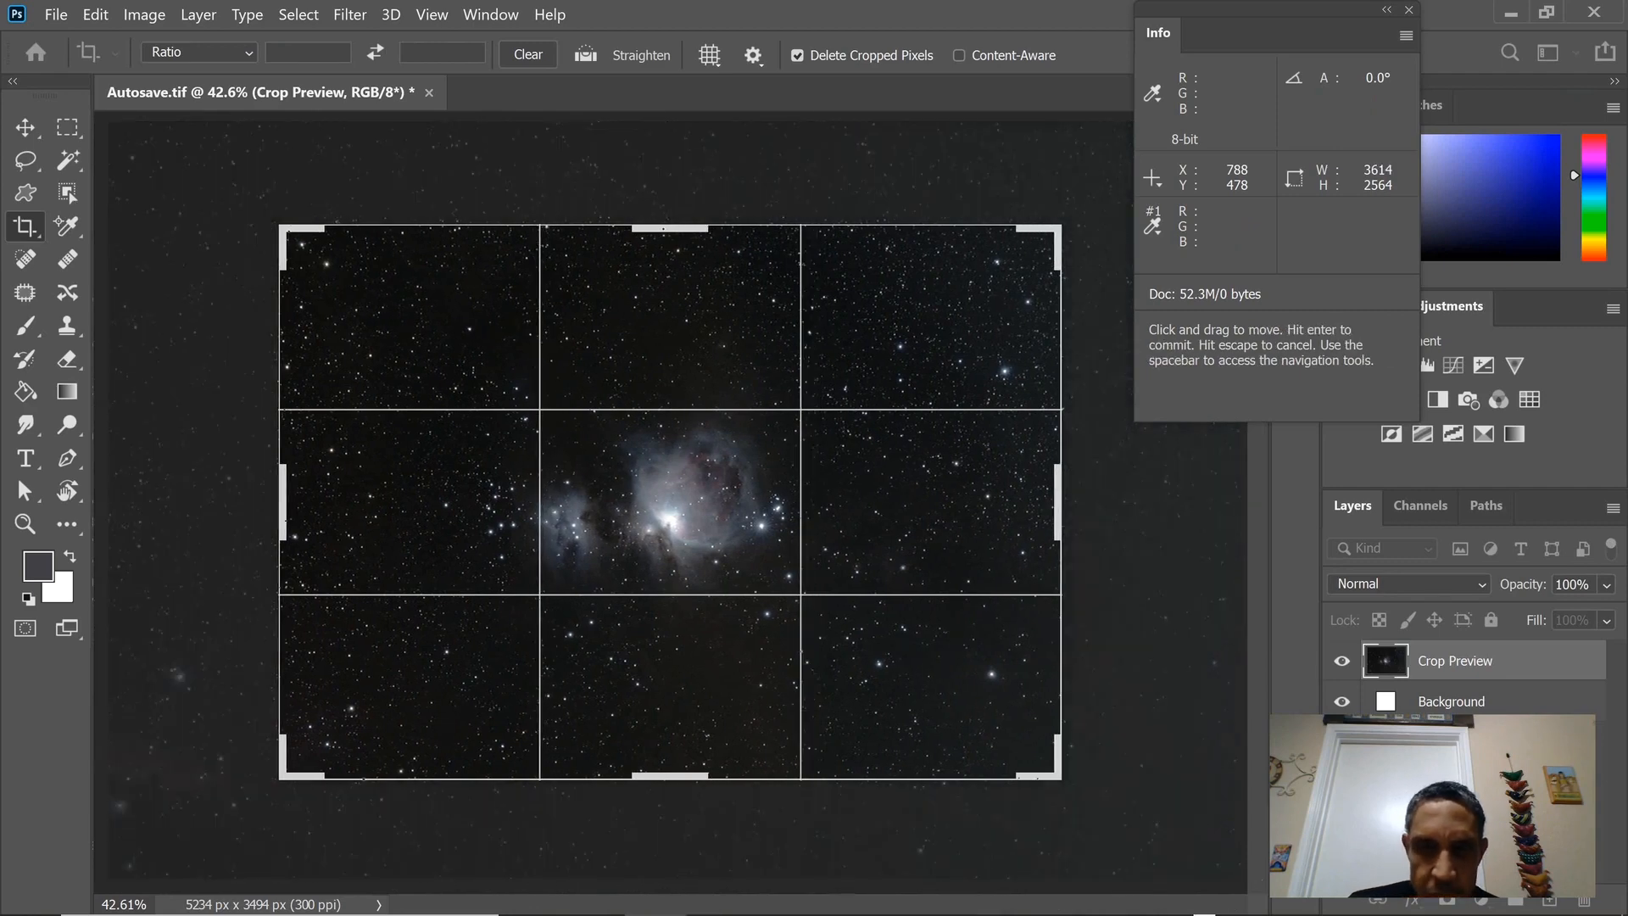
key("Return")
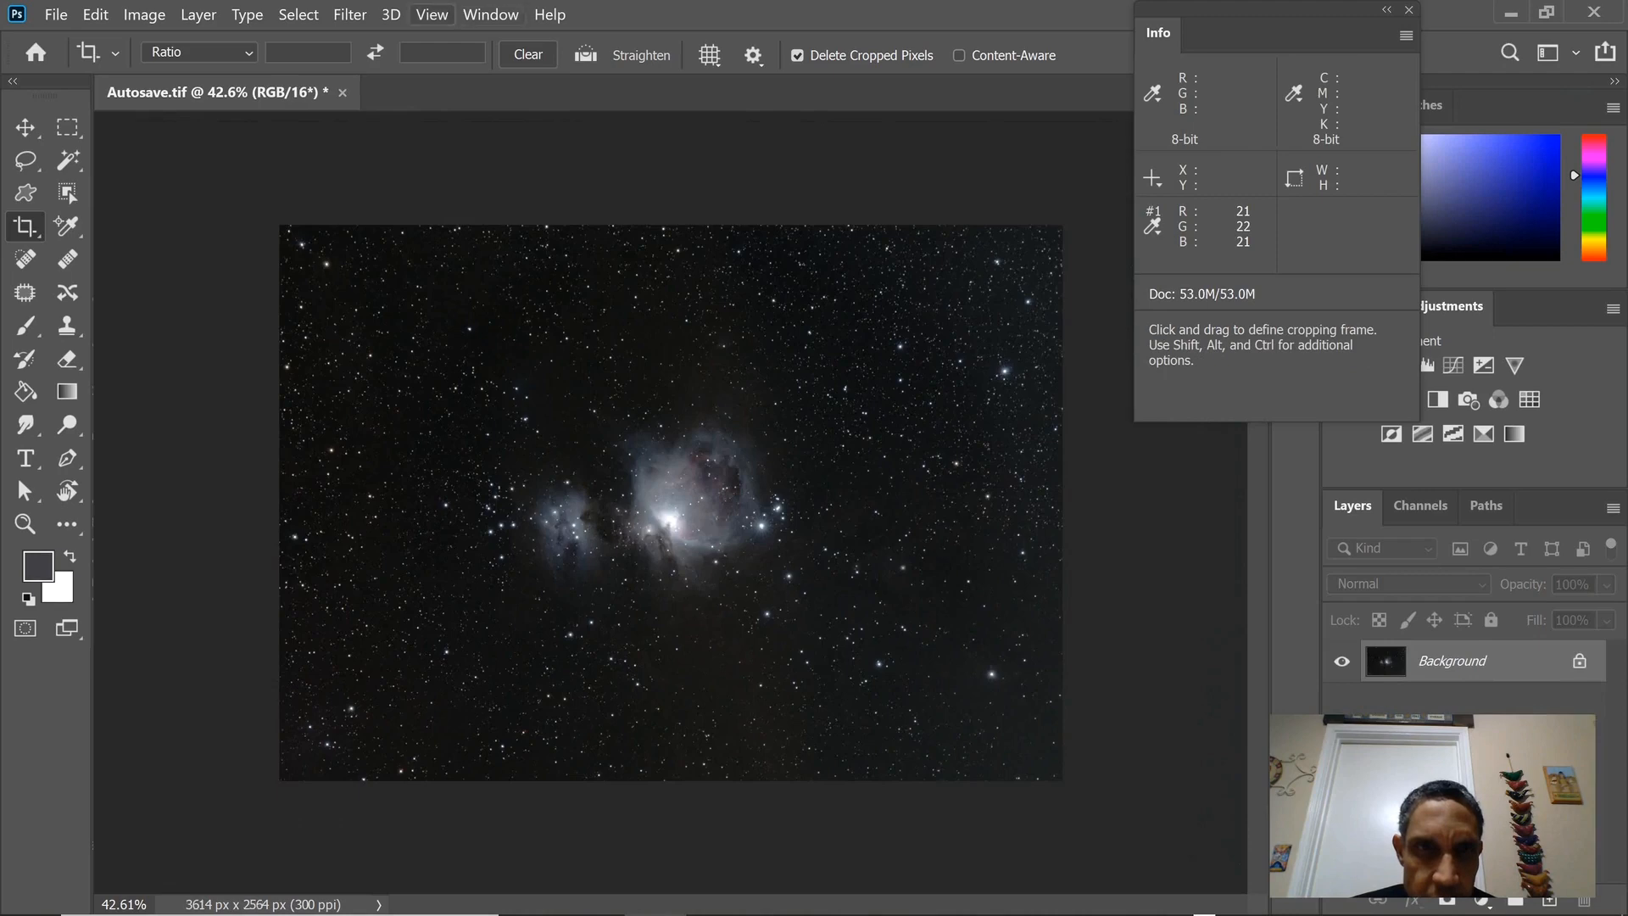
left_click(431, 14)
left_click(474, 234)
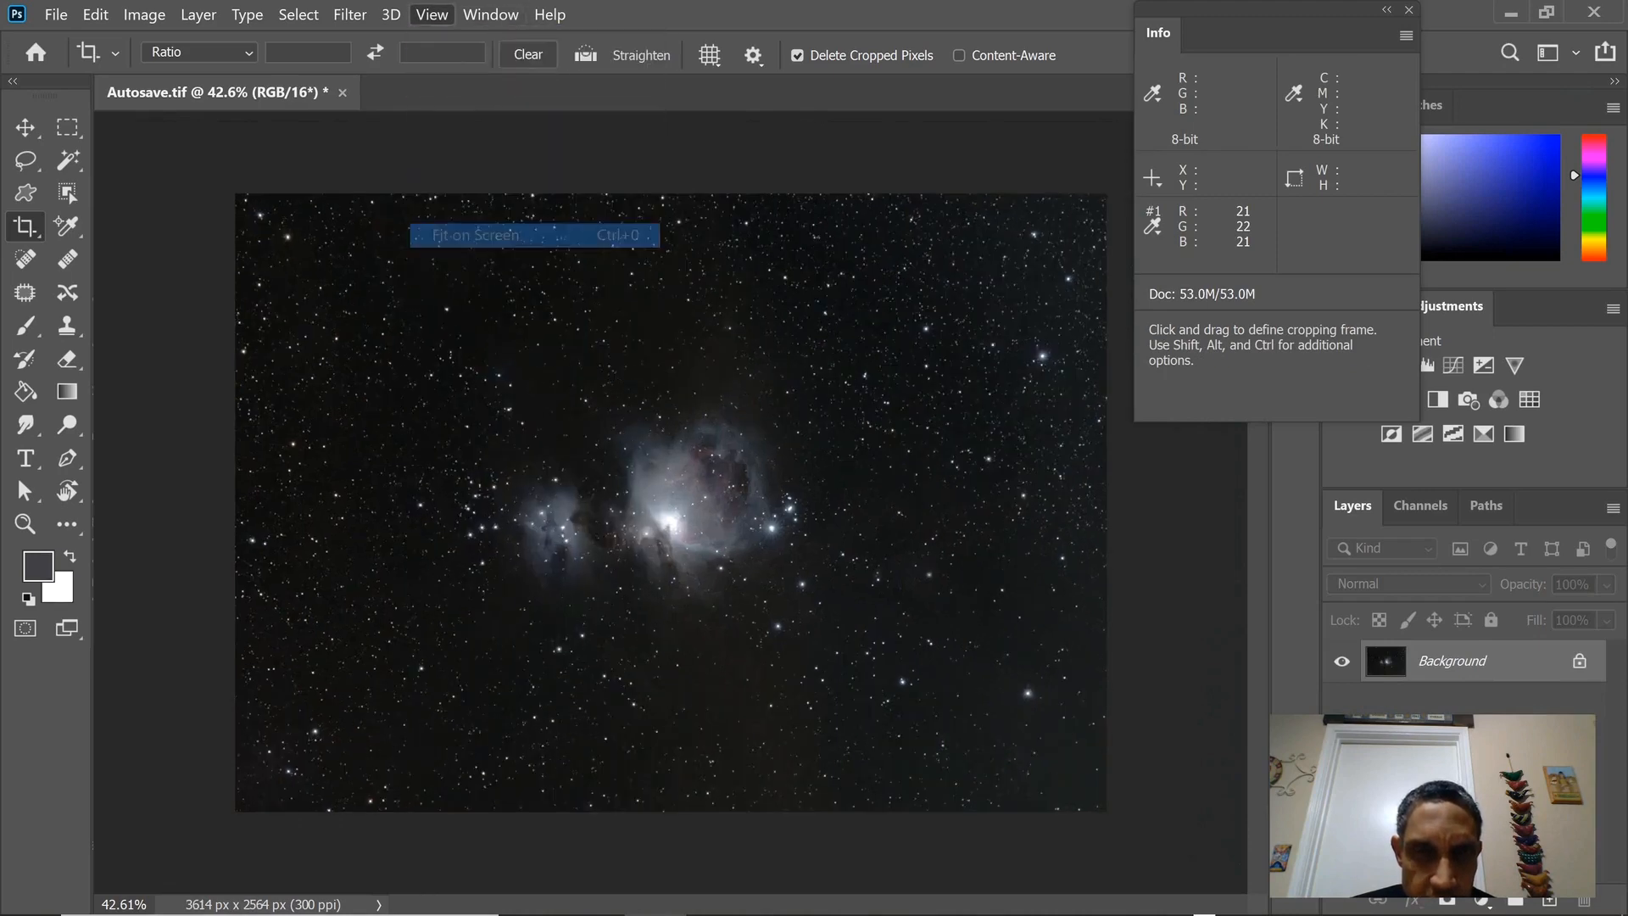